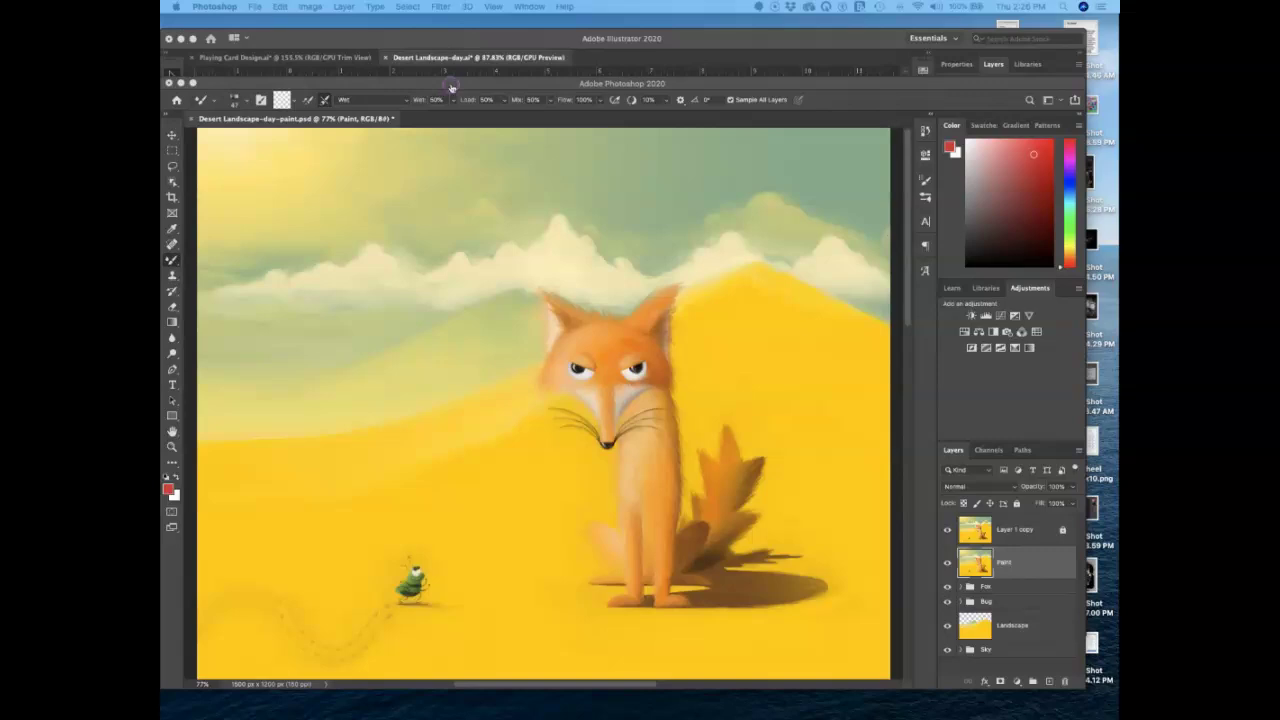
Bring Illustrator to the front, showing the vector Desert Landscape-day.ai fox artwork.
{"action": "key", "text": "super+Tab"}
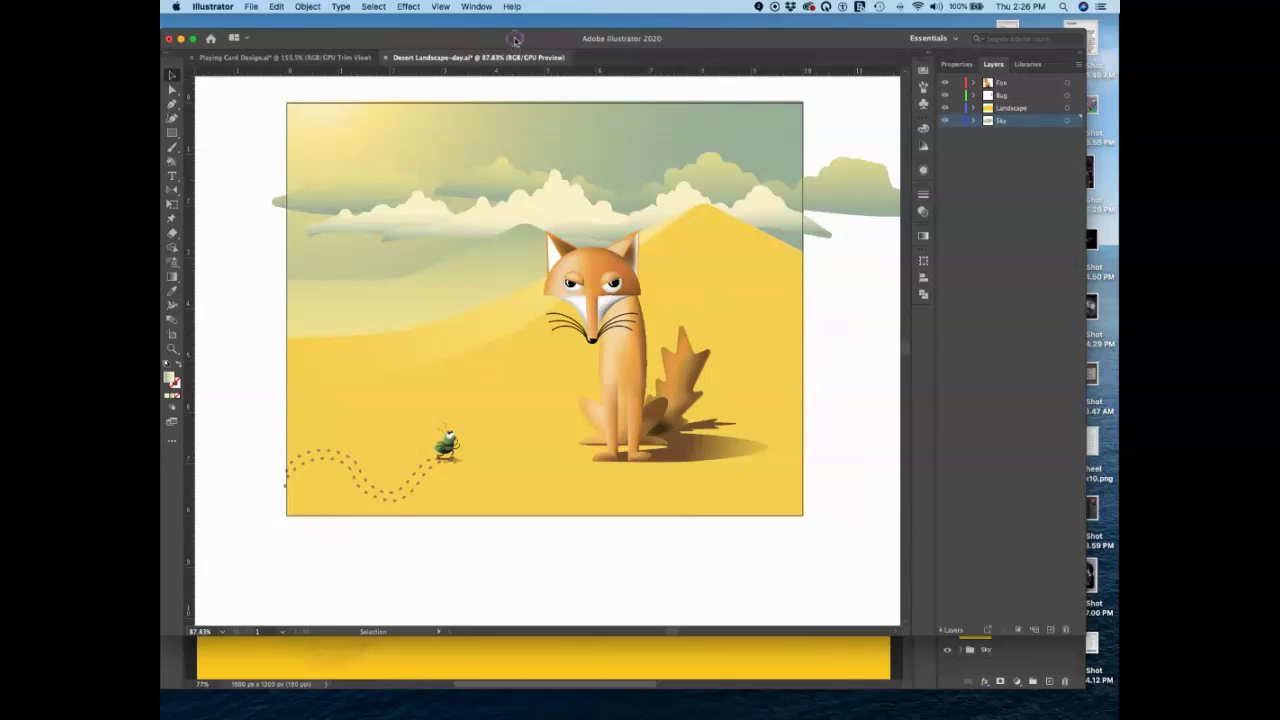
{"action": "left_click_drag", "start_coordinate": [513, 38], "coordinate": [535, 55]}
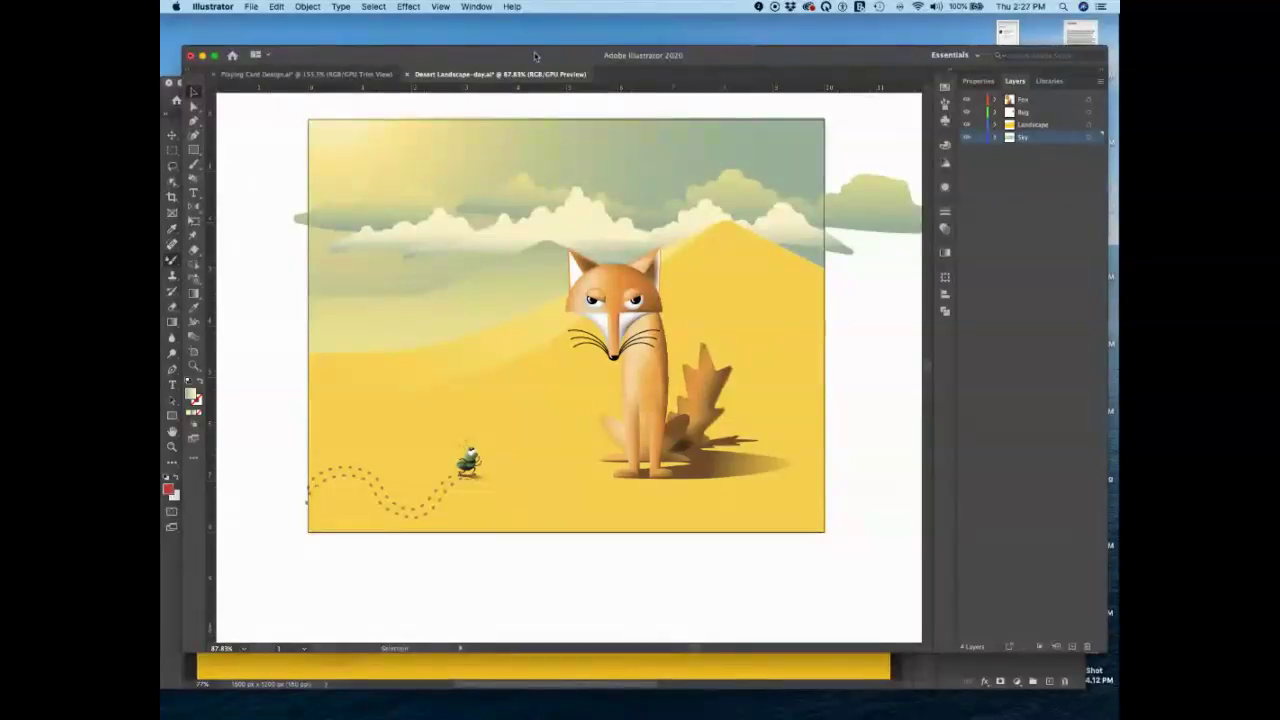
{"action": "left_click_drag", "start_coordinate": [423, 61], "coordinate": [422, 54]}
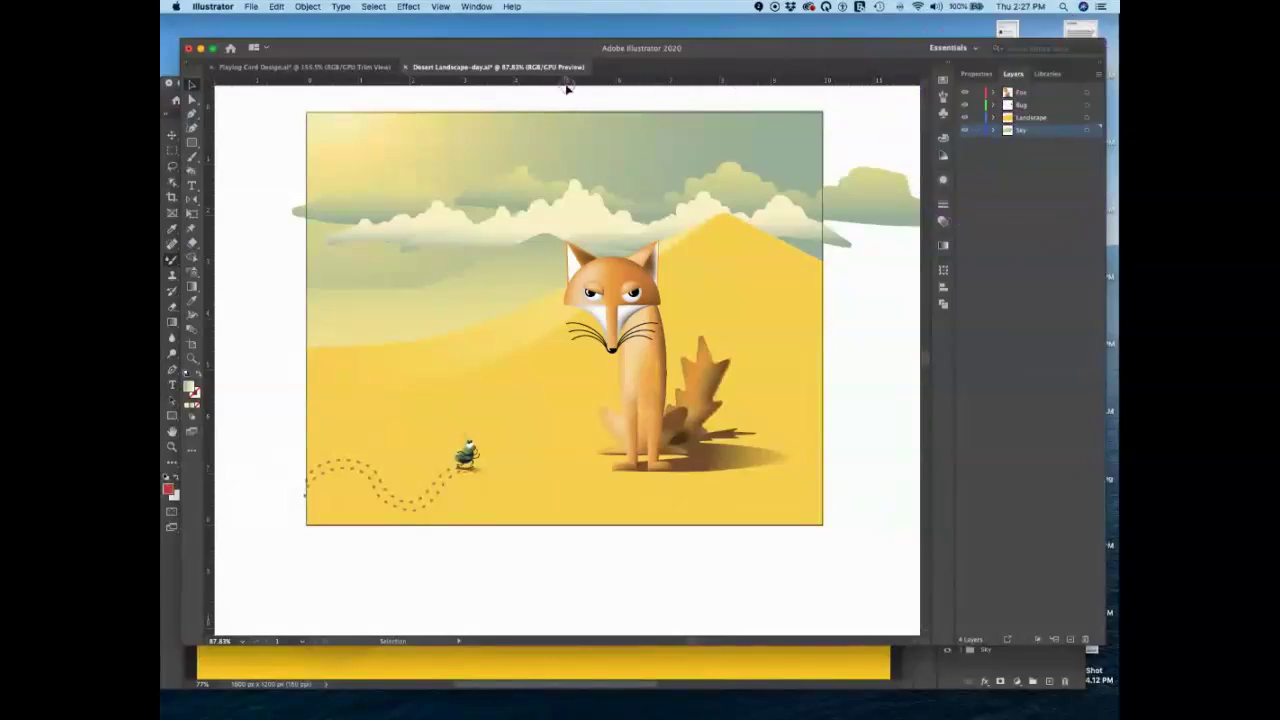
Start an Export As and settle on Photoshop (psd) format after briefly trying PNG.
{"action": "left_click", "coordinate": [251, 7]}
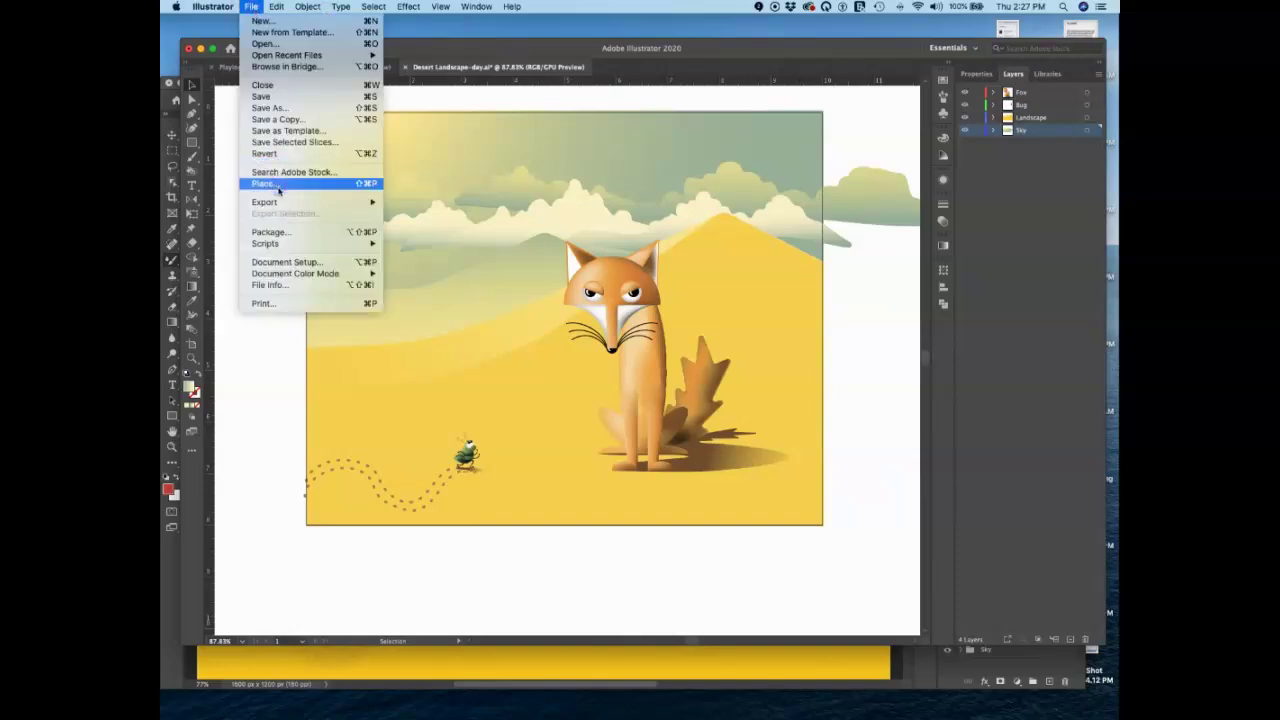
{"action": "mouse_move", "coordinate": [264, 202]}
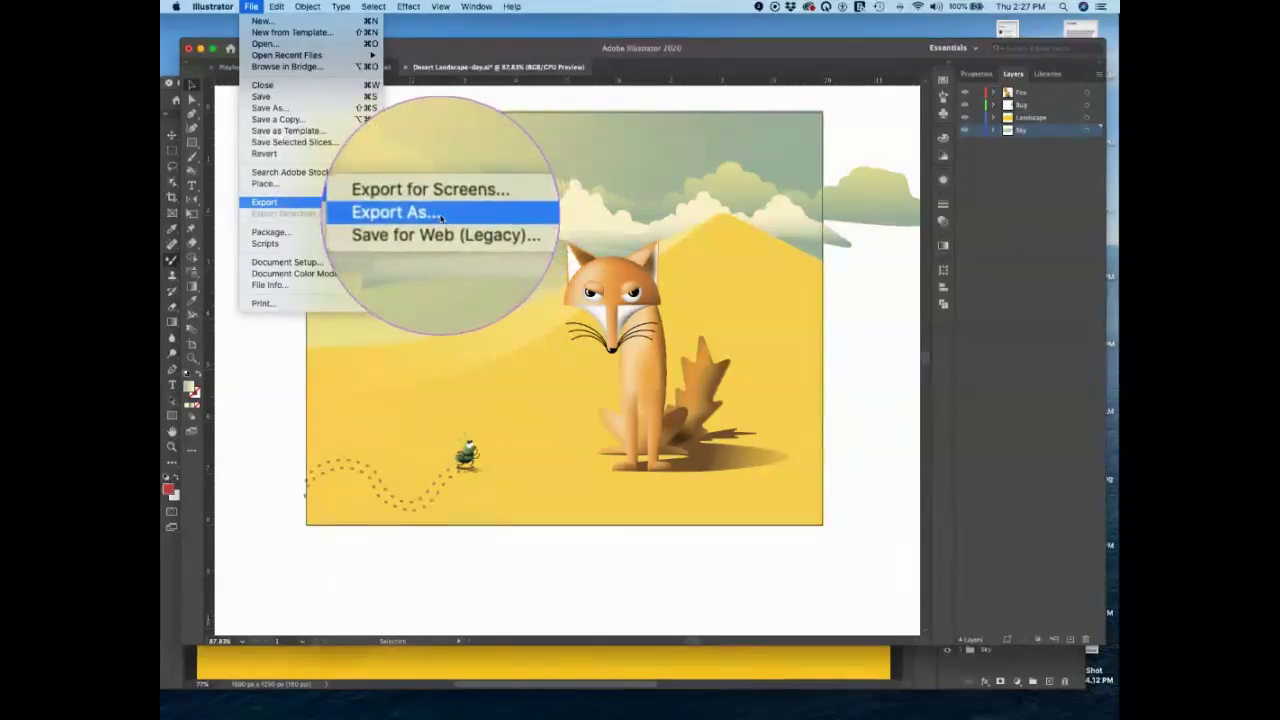
{"action": "left_click", "coordinate": [432, 210]}
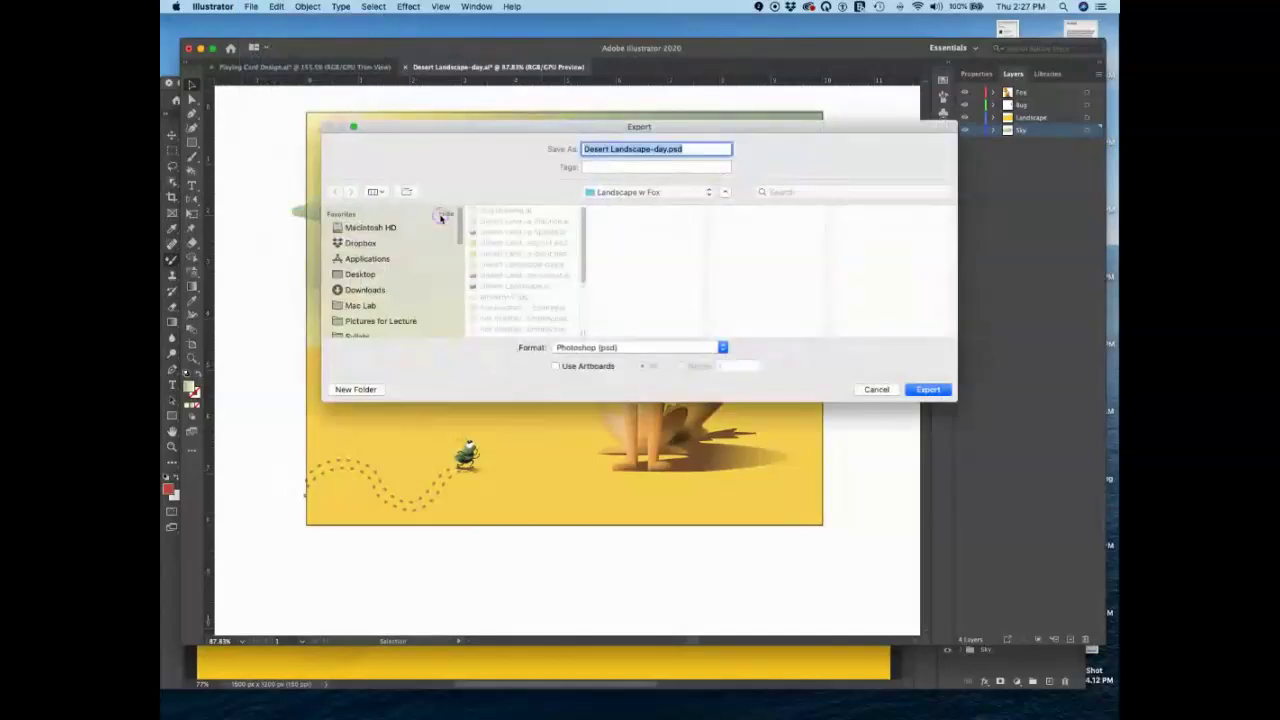
{"action": "left_click_drag", "start_coordinate": [654, 148], "coordinate": [670, 148]}
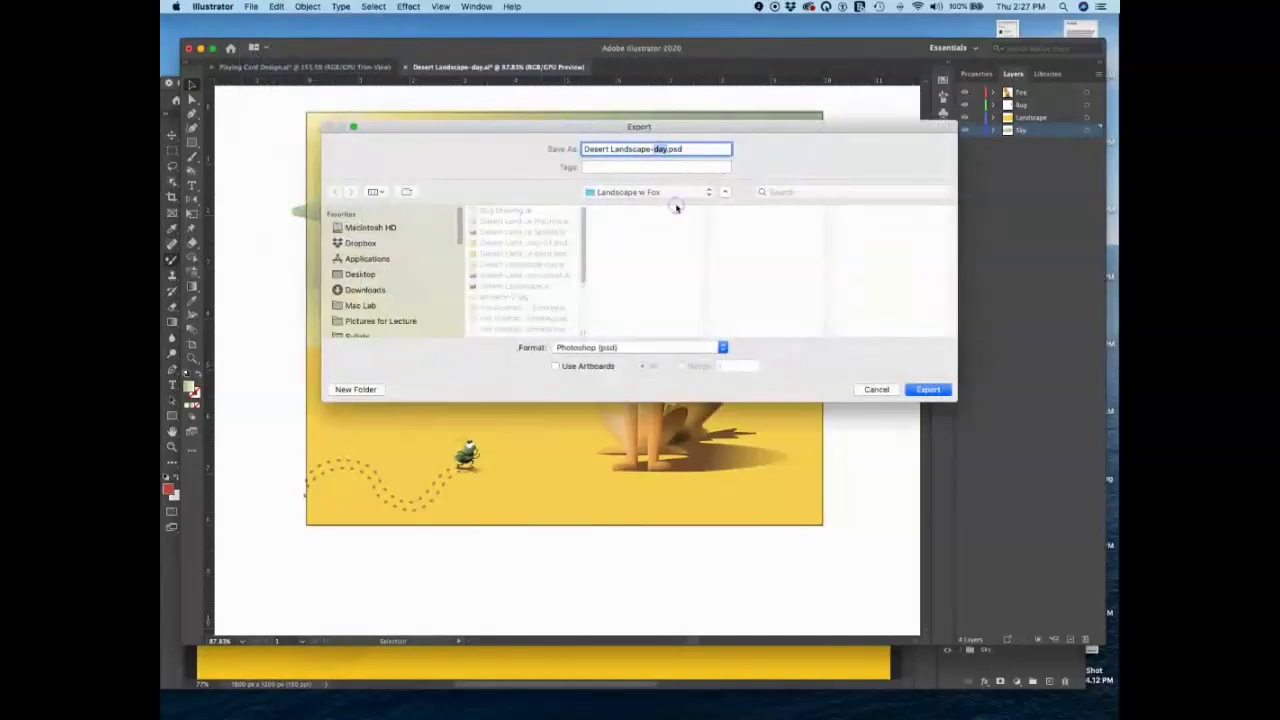
{"action": "left_click", "coordinate": [720, 347]}
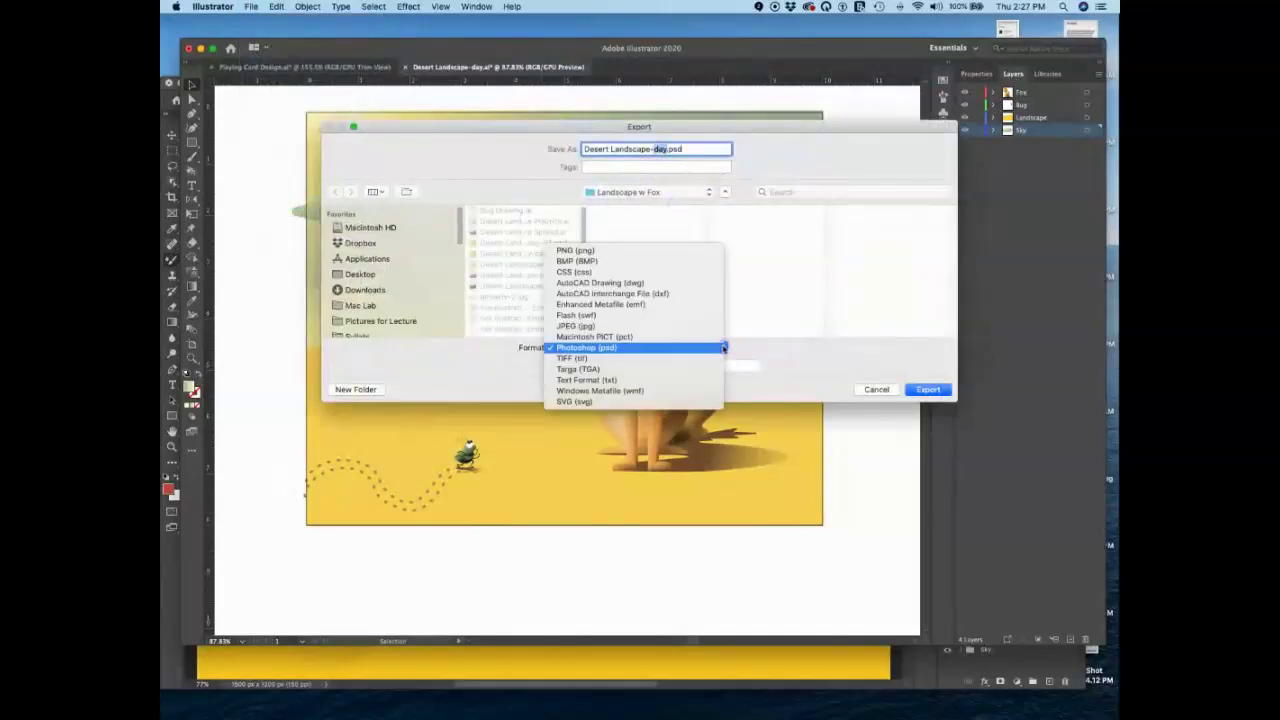
{"action": "left_click", "coordinate": [665, 250]}
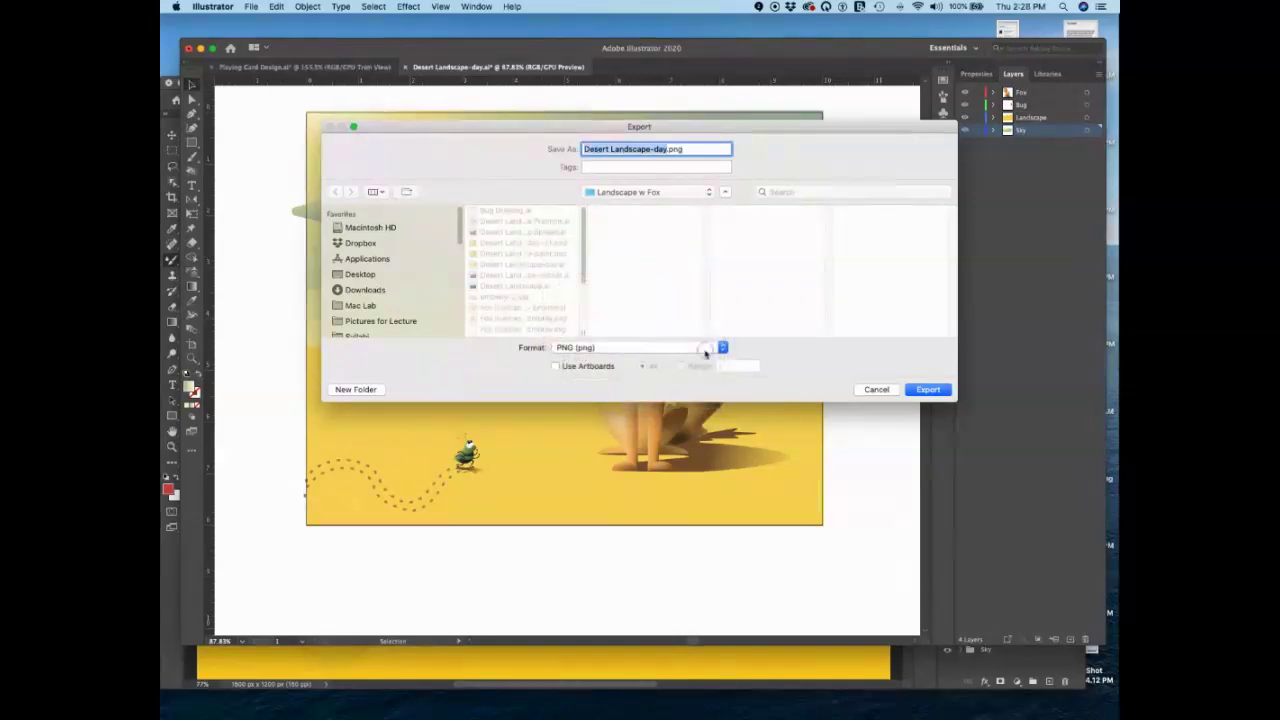
{"action": "left_click", "coordinate": [722, 349]}
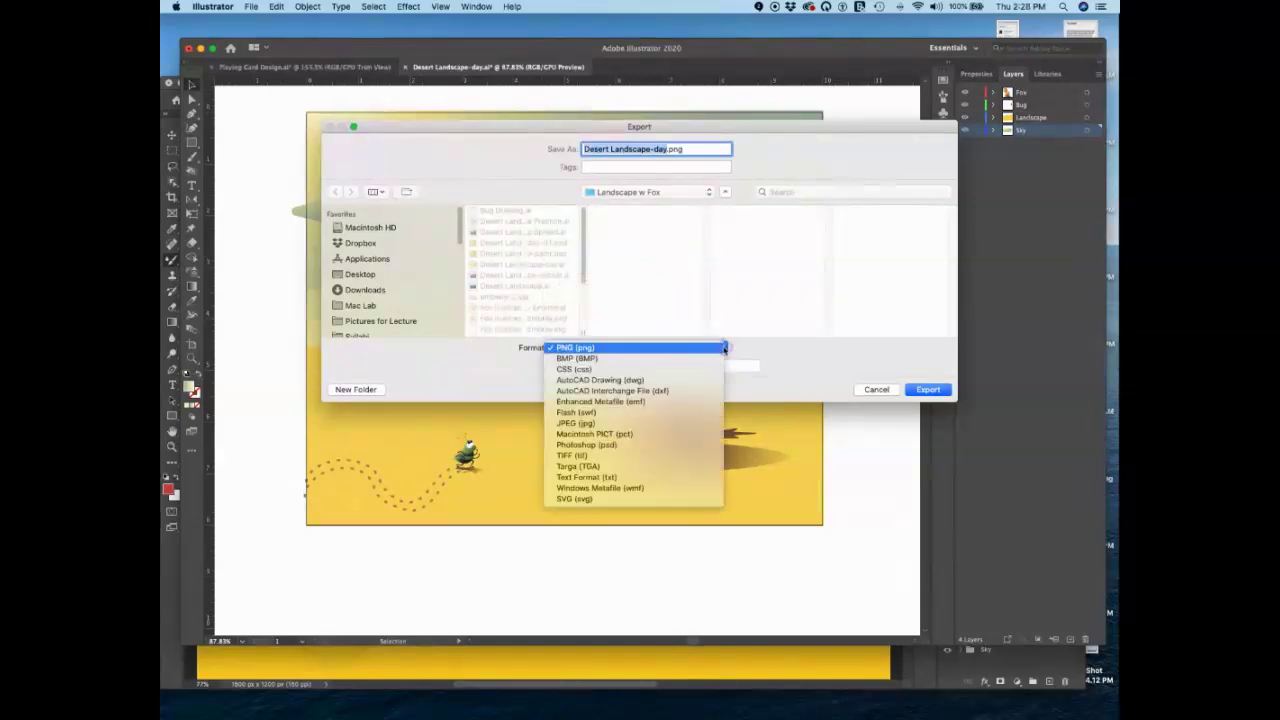
{"action": "left_click", "coordinate": [652, 446]}
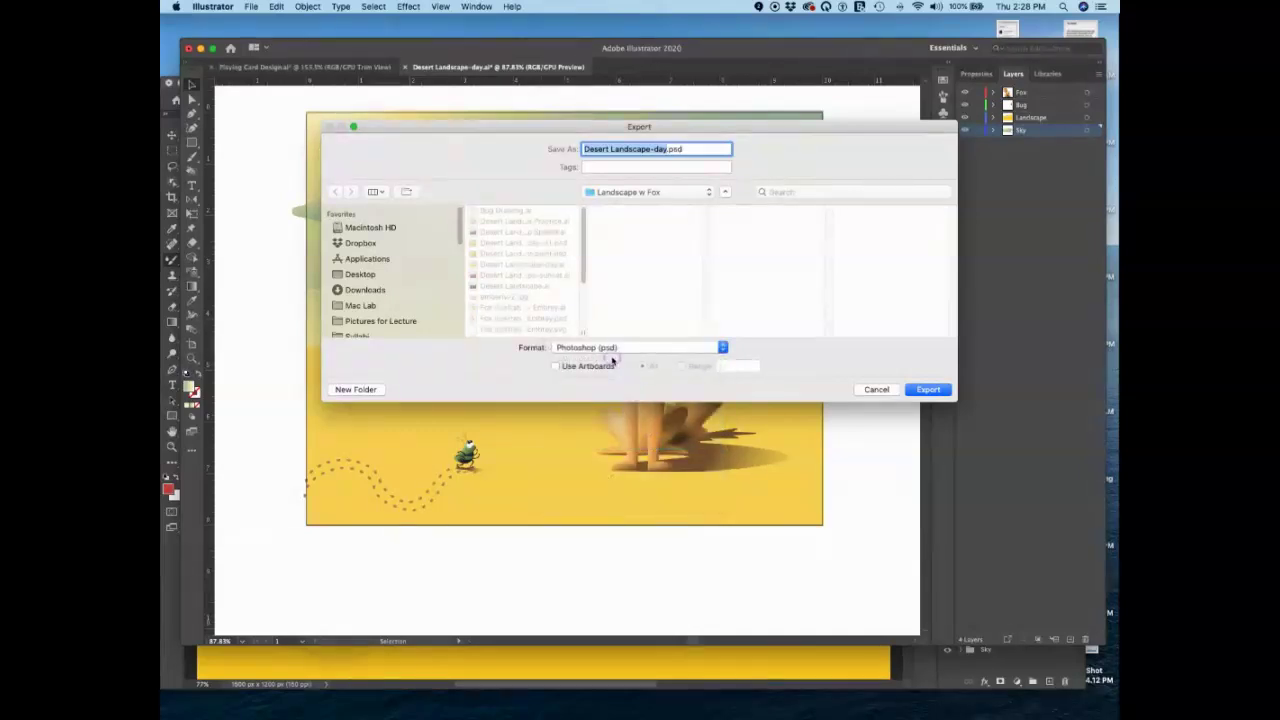
Rename the export to Desert Landscape-painting.psd and tick Use Artboards.
{"action": "double_click", "coordinate": [661, 149]}
{"action": "type", "text": "painting"}
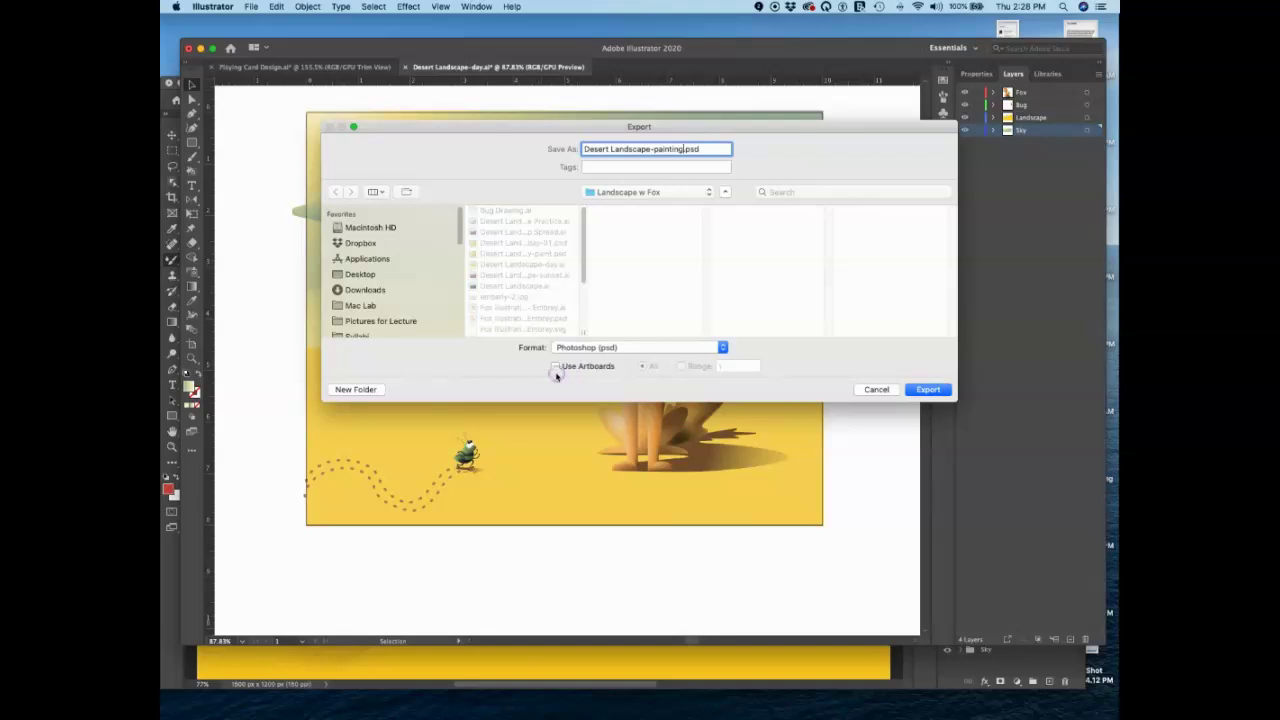
{"action": "left_click", "coordinate": [555, 366]}
Confirm the export and move the Photoshop Export Options dialog up and right.
{"action": "left_click", "coordinate": [928, 393]}
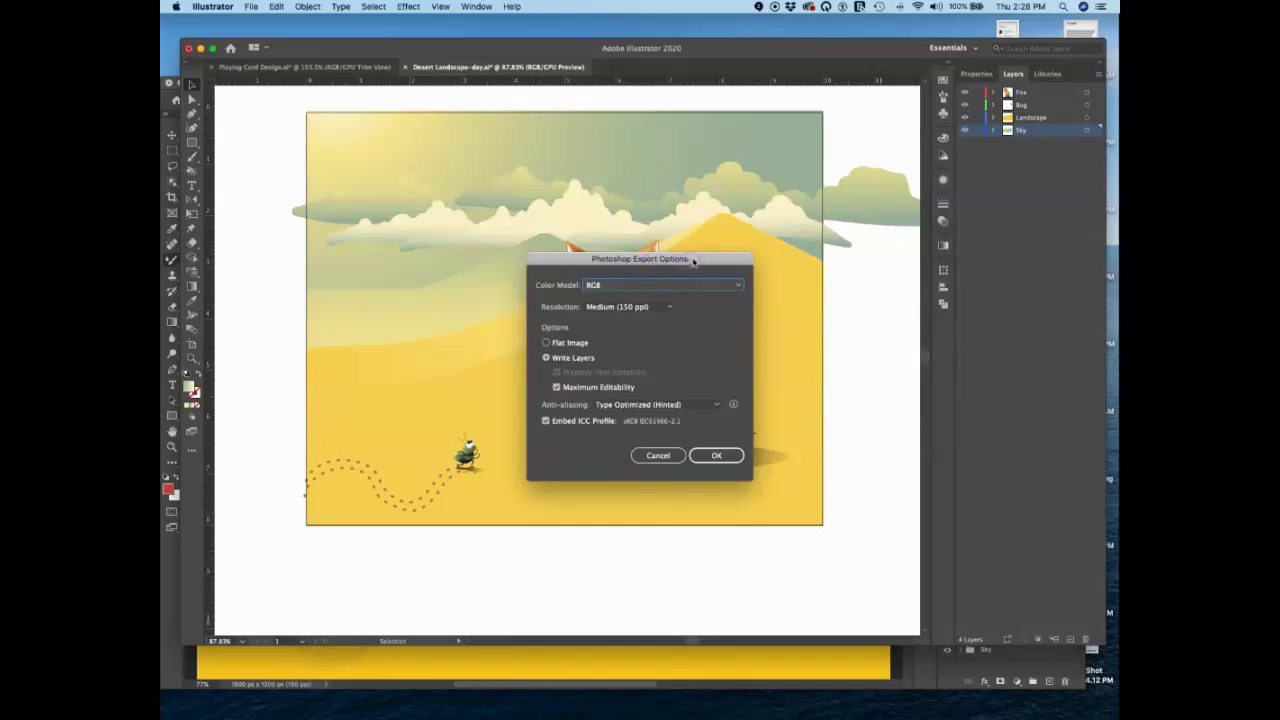
{"action": "left_click_drag", "start_coordinate": [693, 261], "coordinate": [717, 226]}
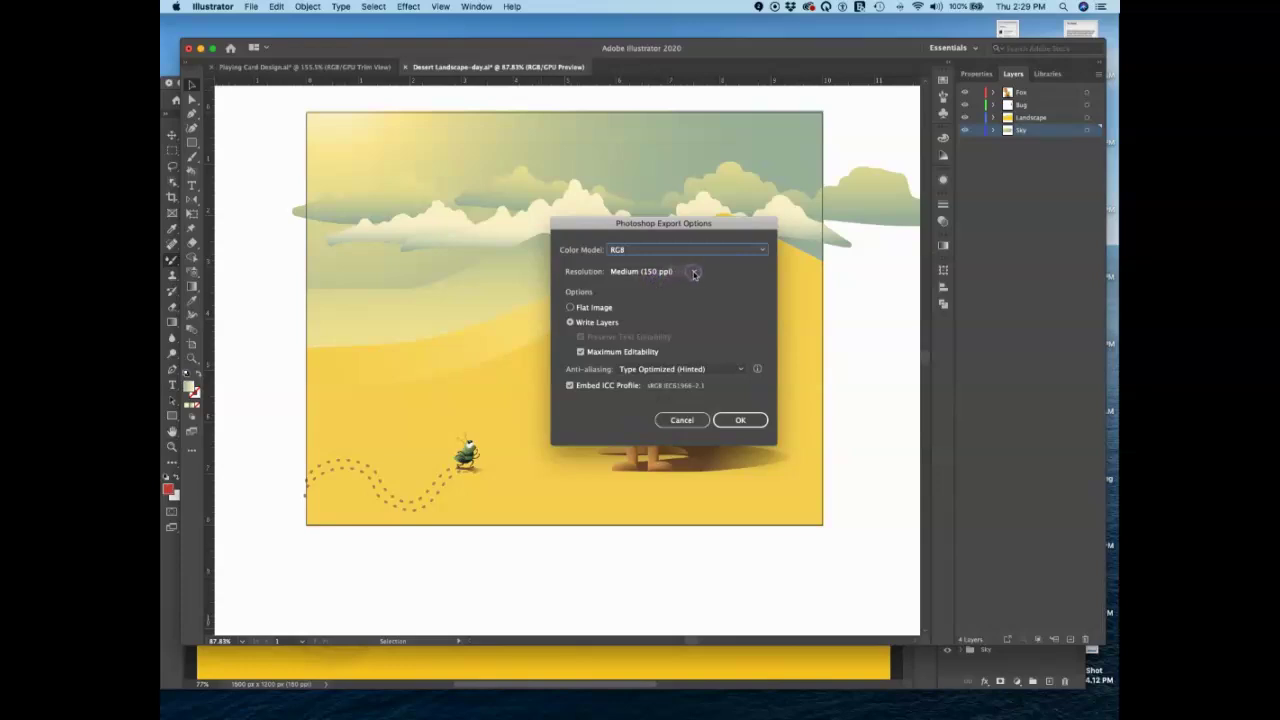
{"action": "left_click", "coordinate": [693, 272]}
{"action": "left_click", "coordinate": [670, 312]}
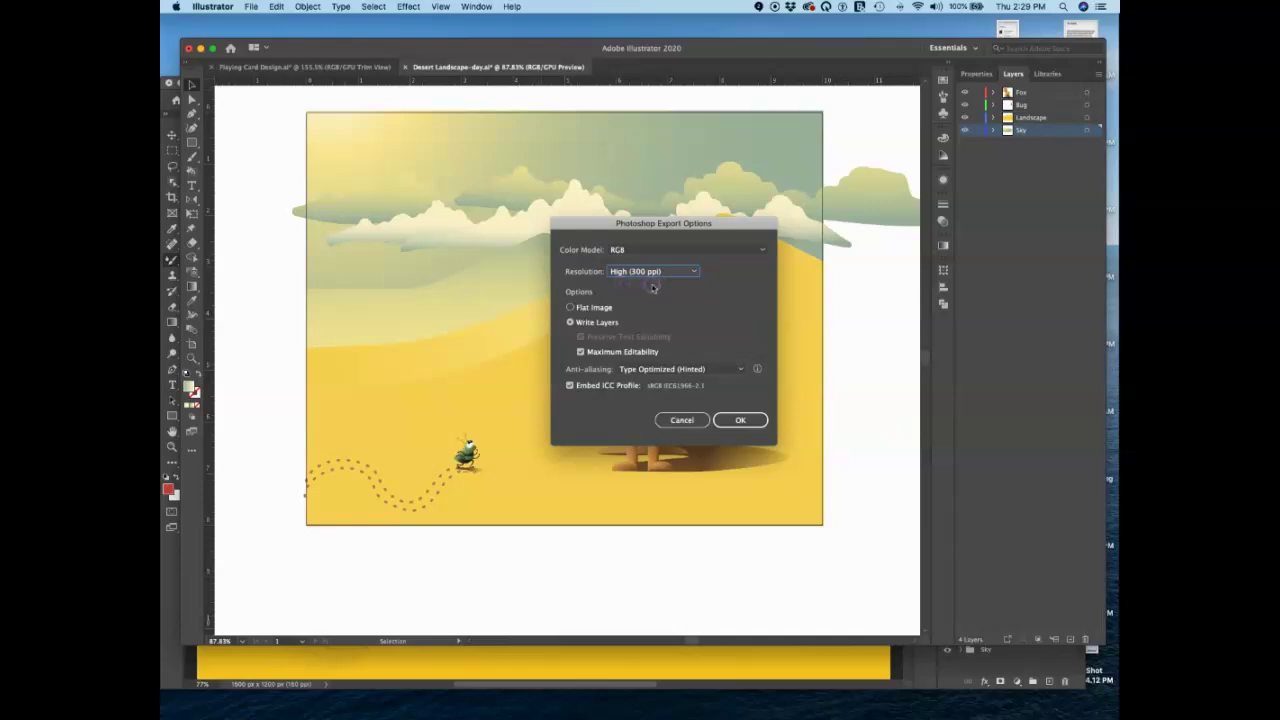
{"action": "left_click", "coordinate": [681, 273]}
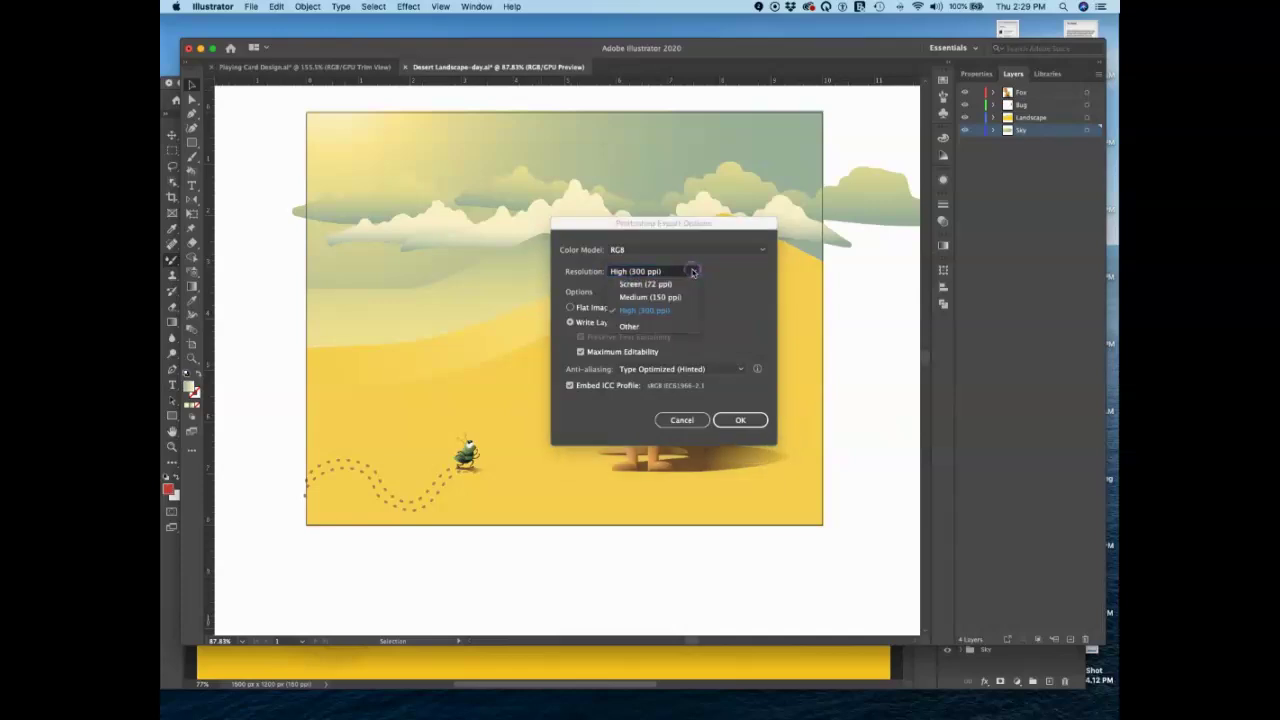
{"action": "left_click", "coordinate": [680, 300]}
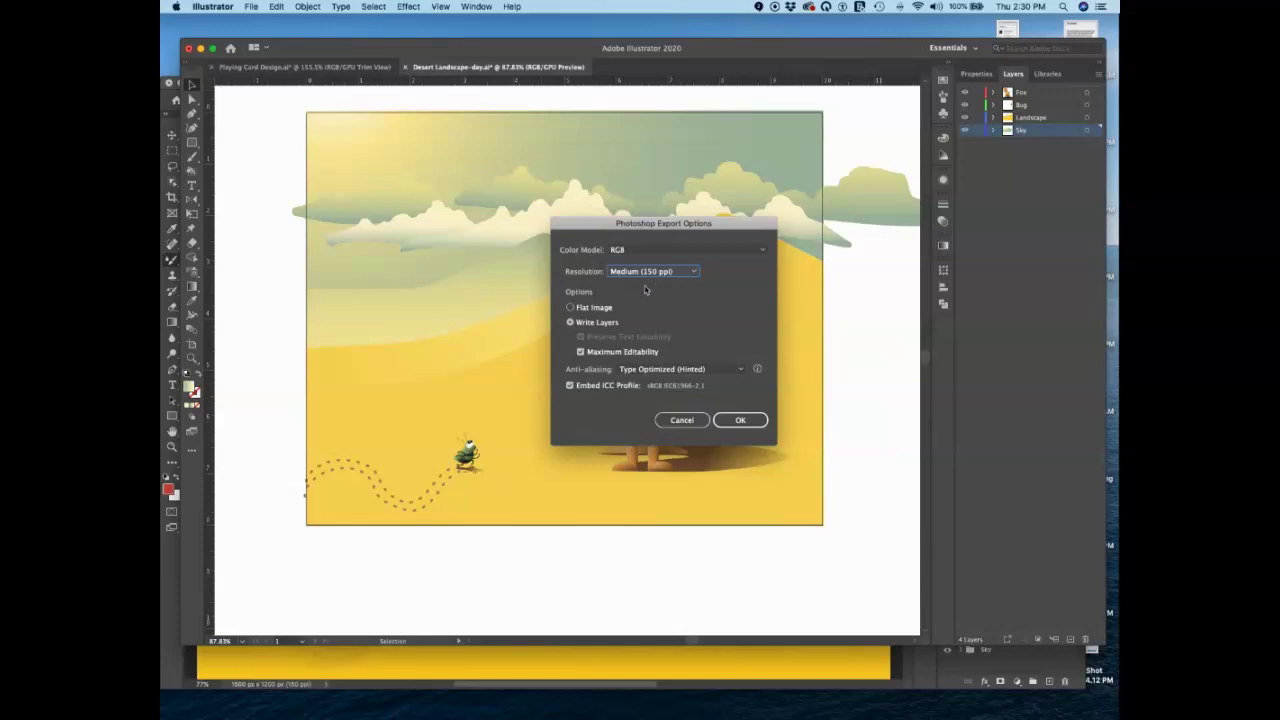
Keep Write Layers, turn off Embed ICC Profile, and accept the Photoshop export options.
{"action": "left_click", "coordinate": [571, 308]}
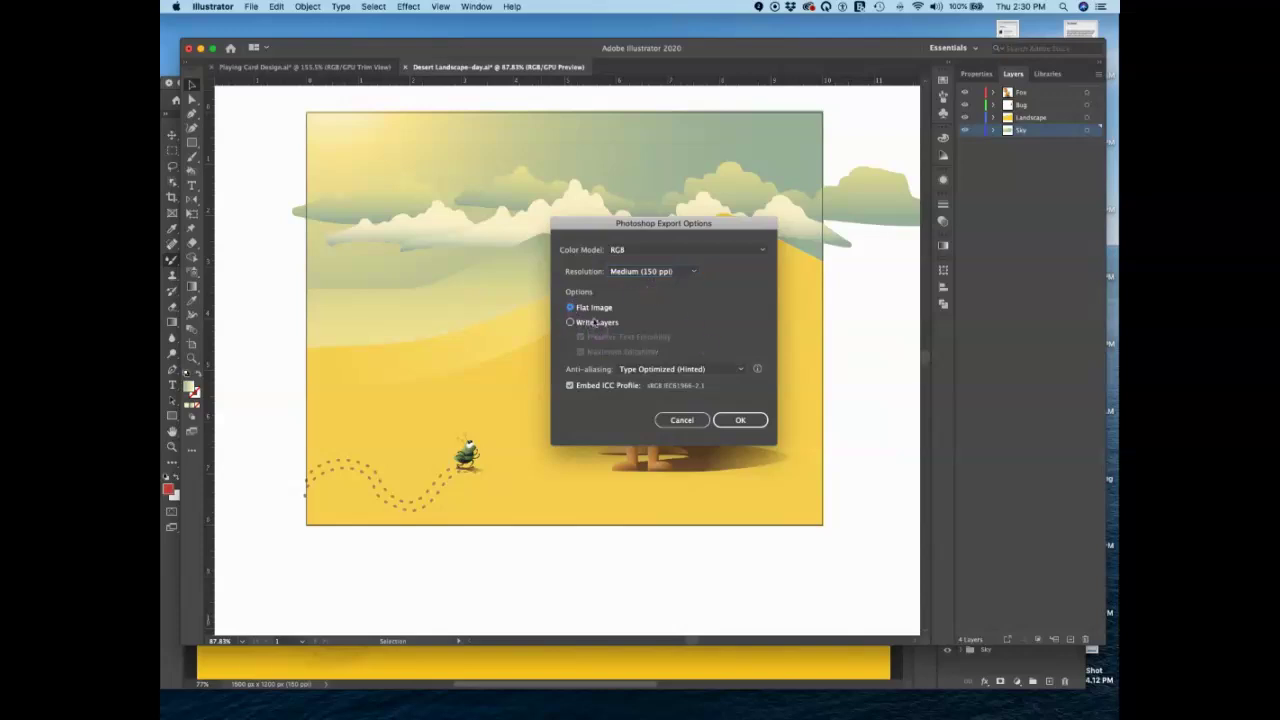
{"action": "left_click", "coordinate": [571, 323]}
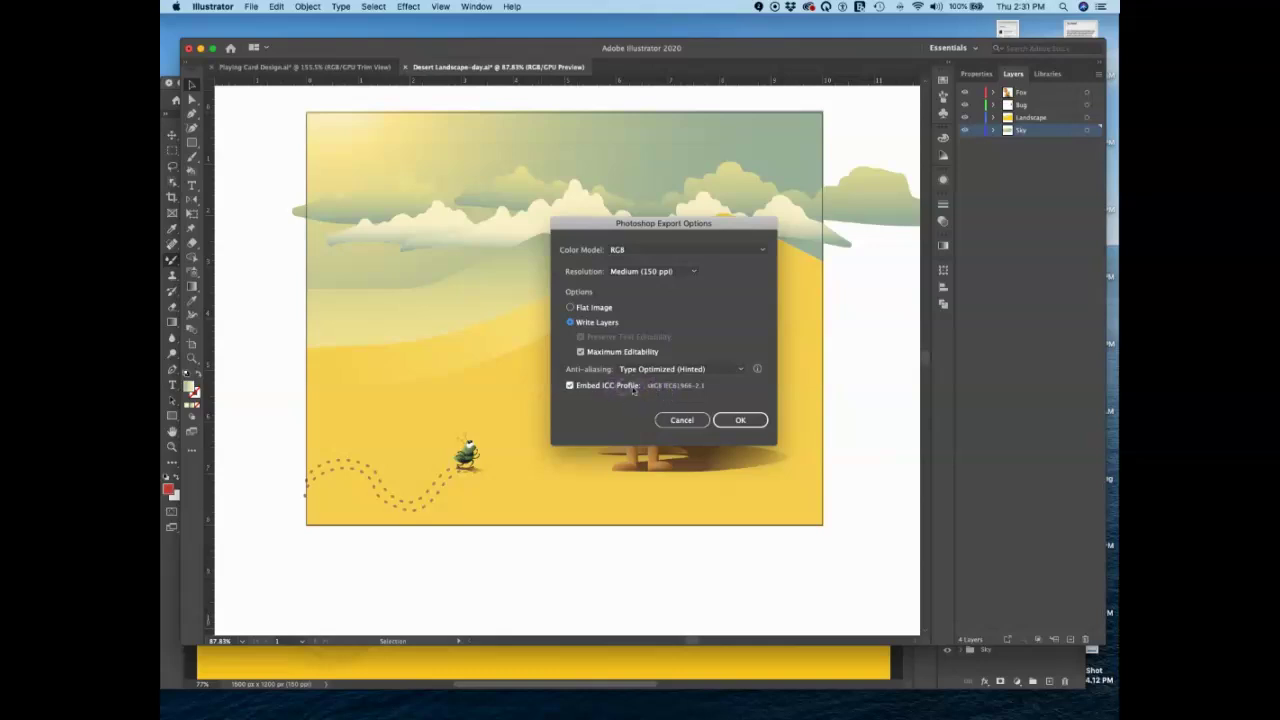
{"action": "left_click", "coordinate": [570, 386]}
{"action": "left_click", "coordinate": [570, 386]}
{"action": "left_click", "coordinate": [570, 386]}
{"action": "left_click", "coordinate": [729, 421]}
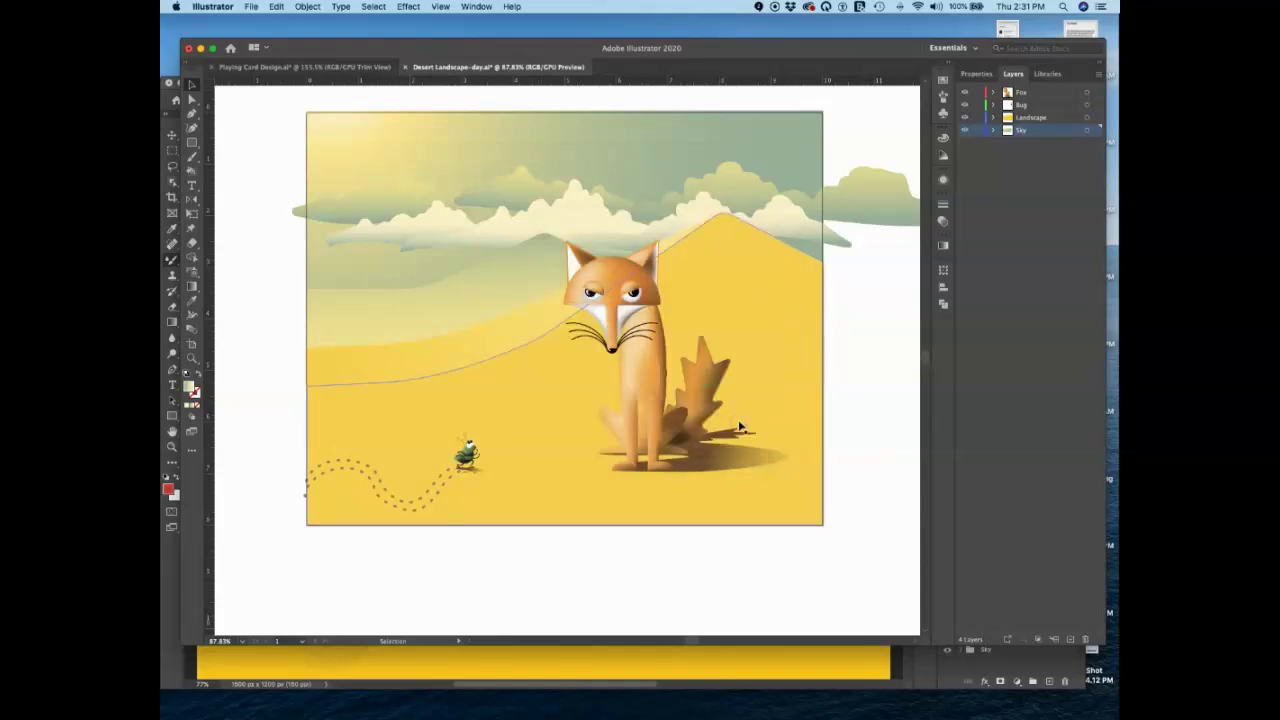
Open Desert Landscape-painting-01.psd in Photoshop in its own tab.
{"action": "left_click", "coordinate": [706, 664]}
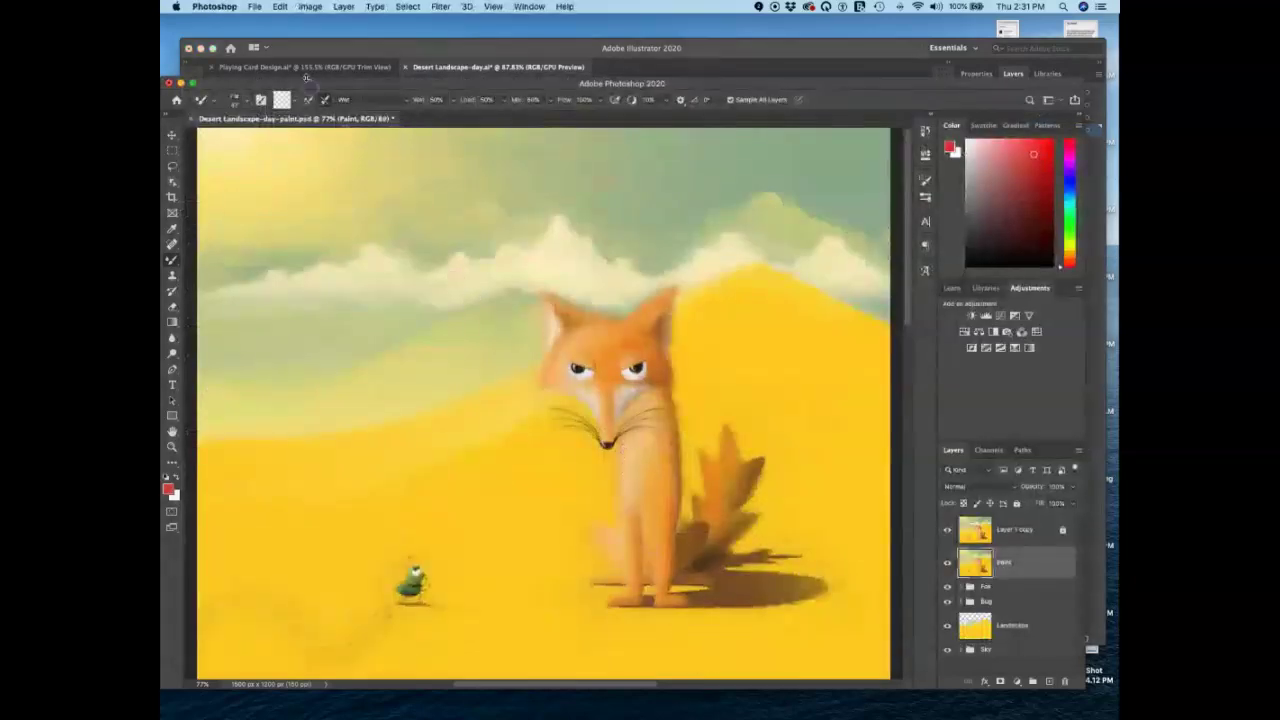
{"action": "left_click", "coordinate": [256, 7]}
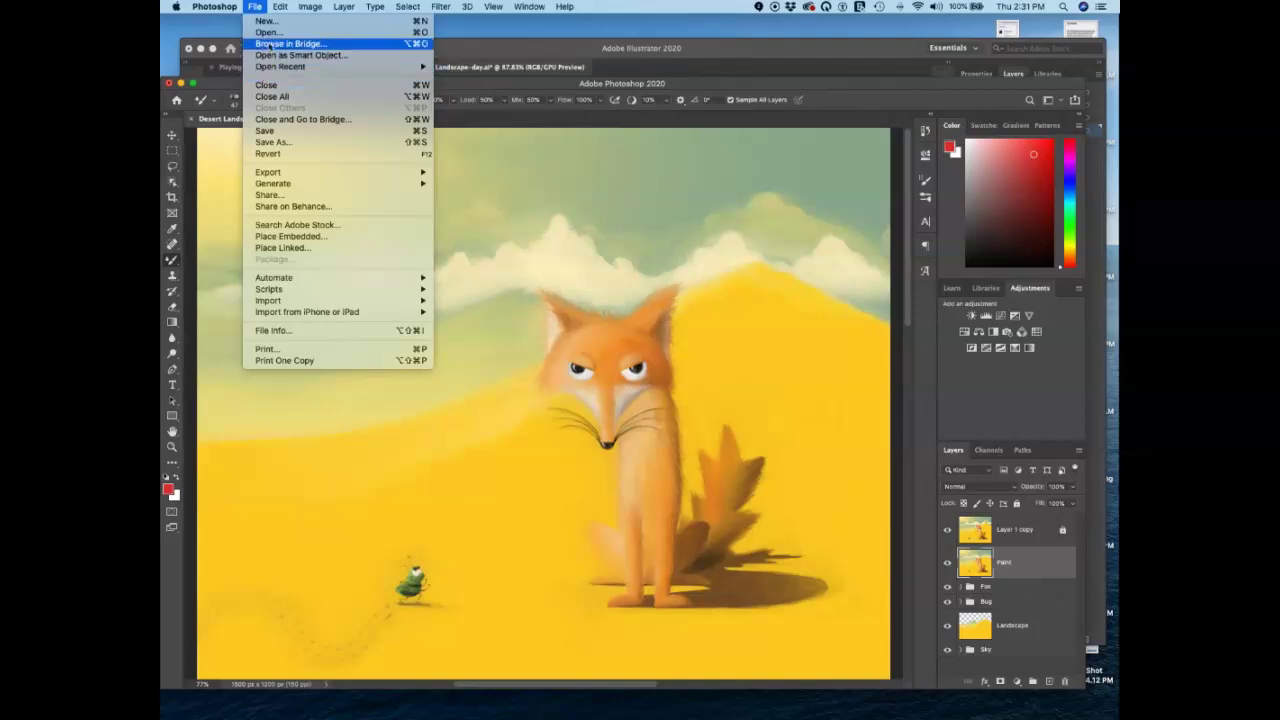
{"action": "key", "text": "Escape"}
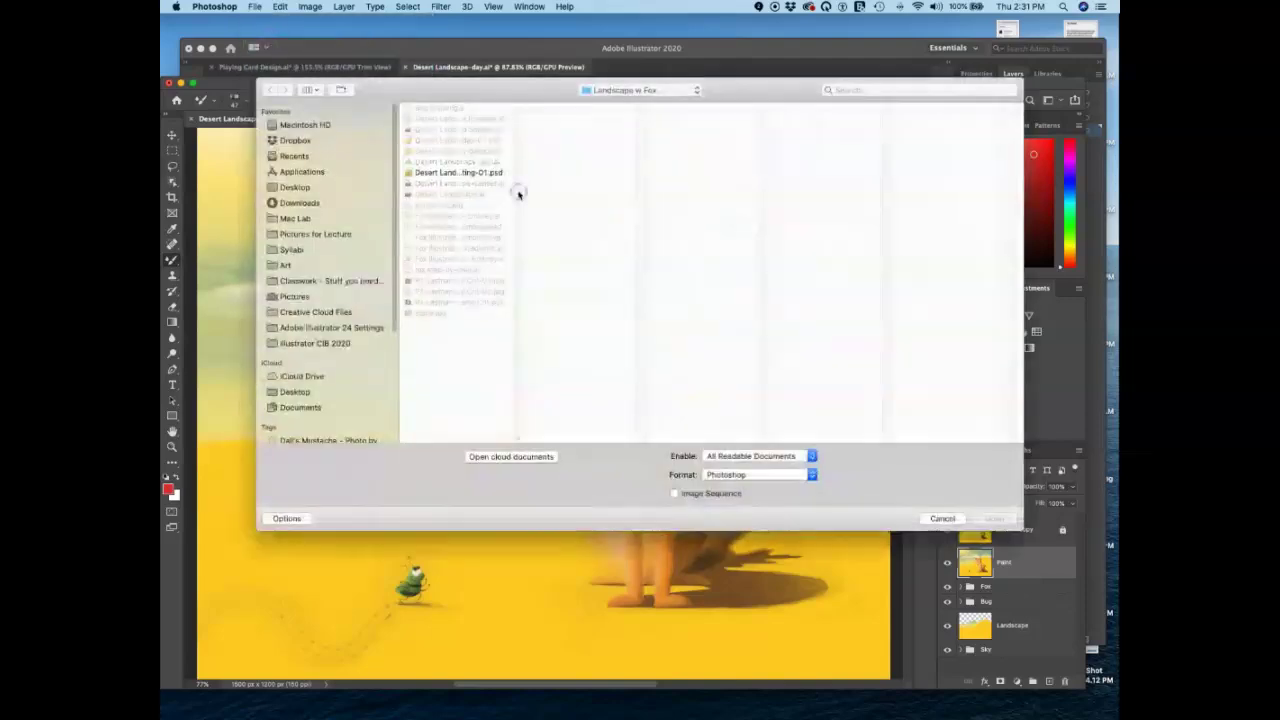
{"action": "left_click", "coordinate": [480, 172]}
{"action": "left_click", "coordinate": [994, 518]}
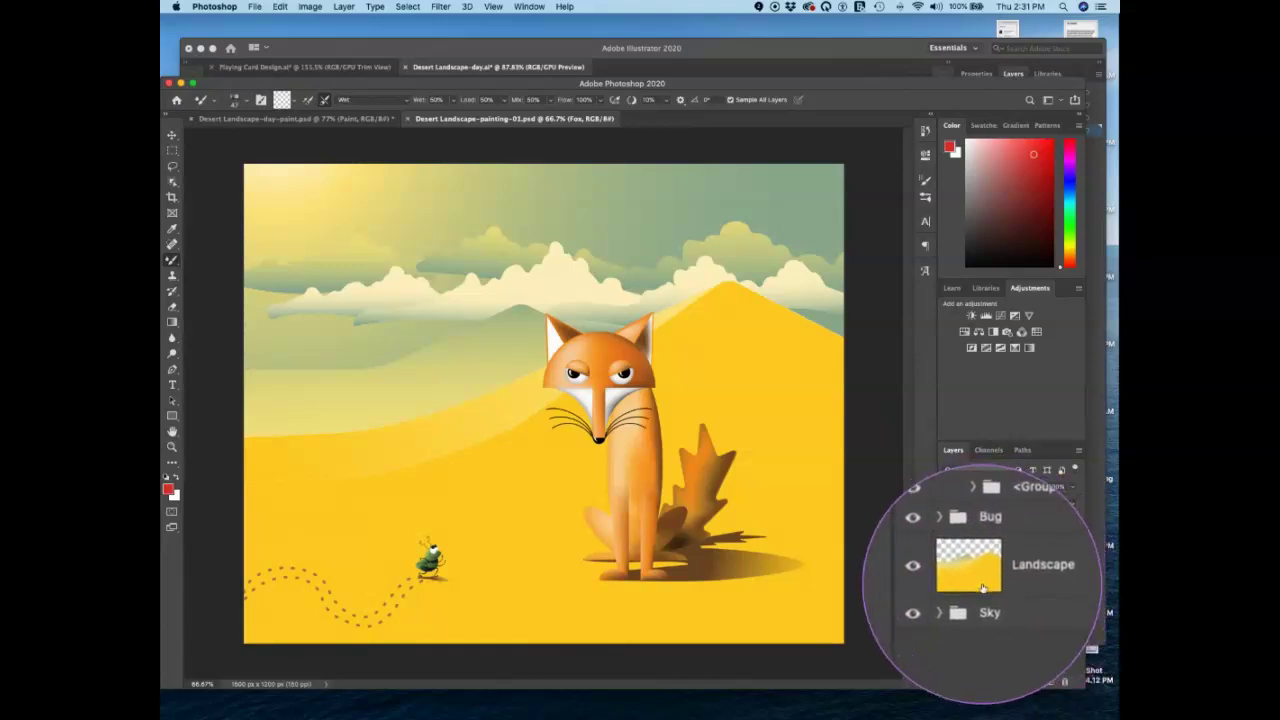
Toggle the Sky, Landscape and Bug layers' visibility and inspect the Bug group's contents.
{"action": "left_click", "coordinate": [947, 599]}
{"action": "left_click", "coordinate": [947, 599]}
{"action": "left_click", "coordinate": [947, 576]}
{"action": "left_click", "coordinate": [947, 577]}
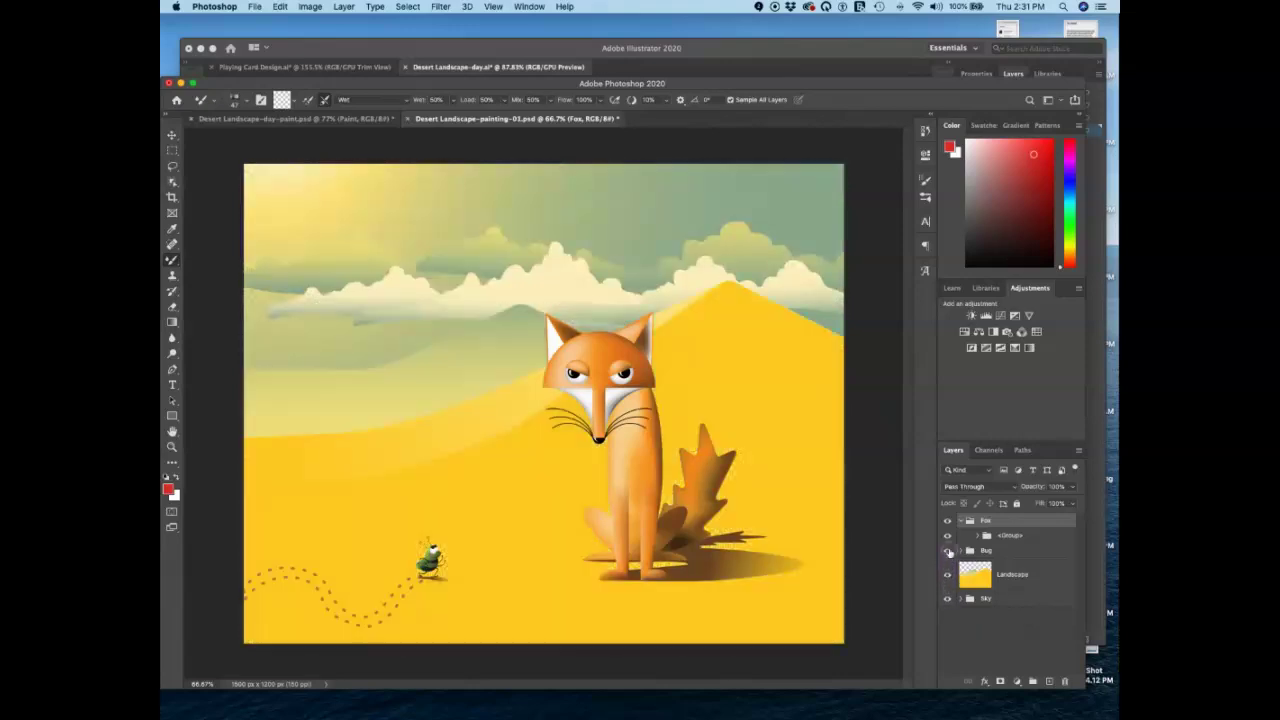
{"action": "left_click", "coordinate": [947, 551]}
{"action": "left_click", "coordinate": [947, 551]}
{"action": "left_click", "coordinate": [960, 551]}
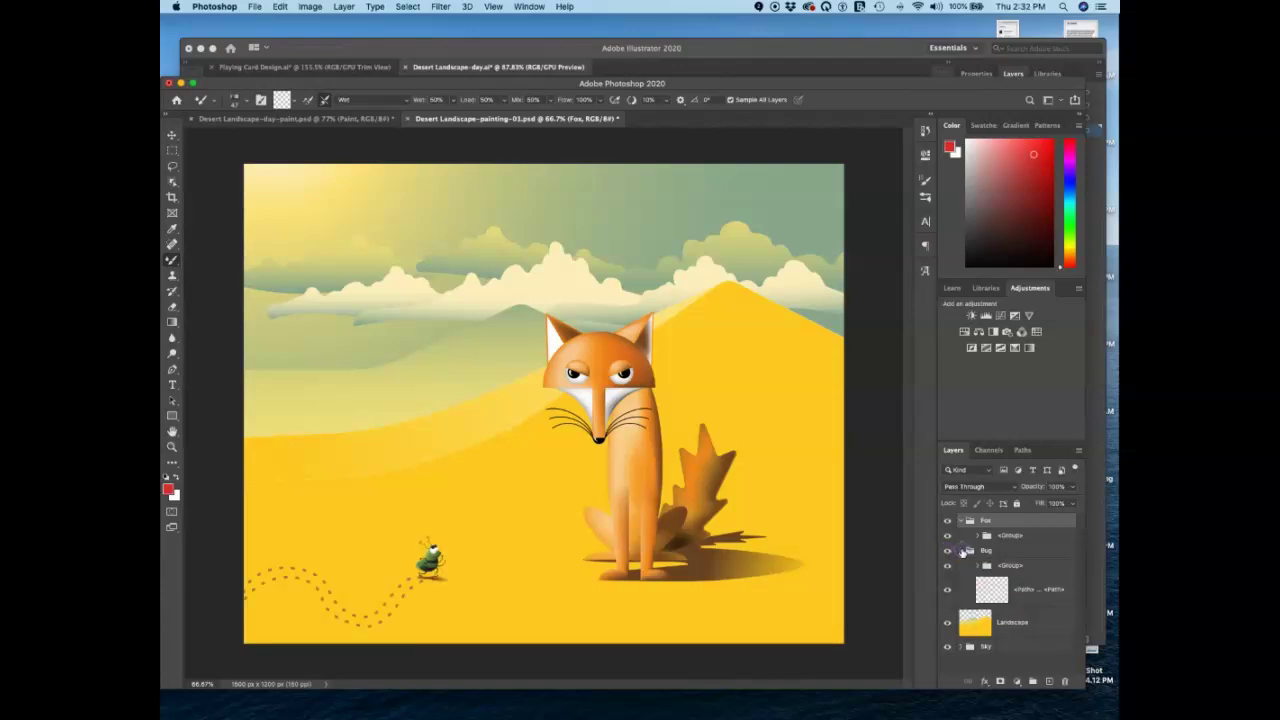
{"action": "left_click", "coordinate": [990, 566]}
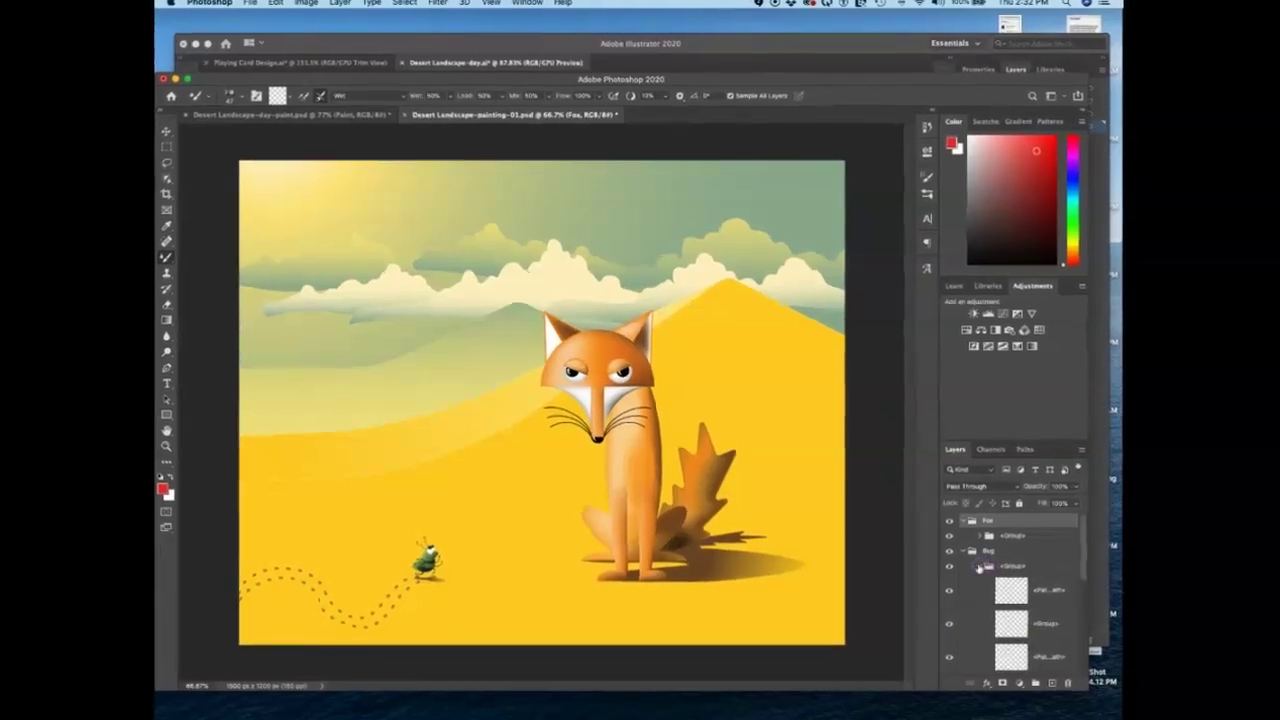
{"action": "left_click", "coordinate": [988, 566]}
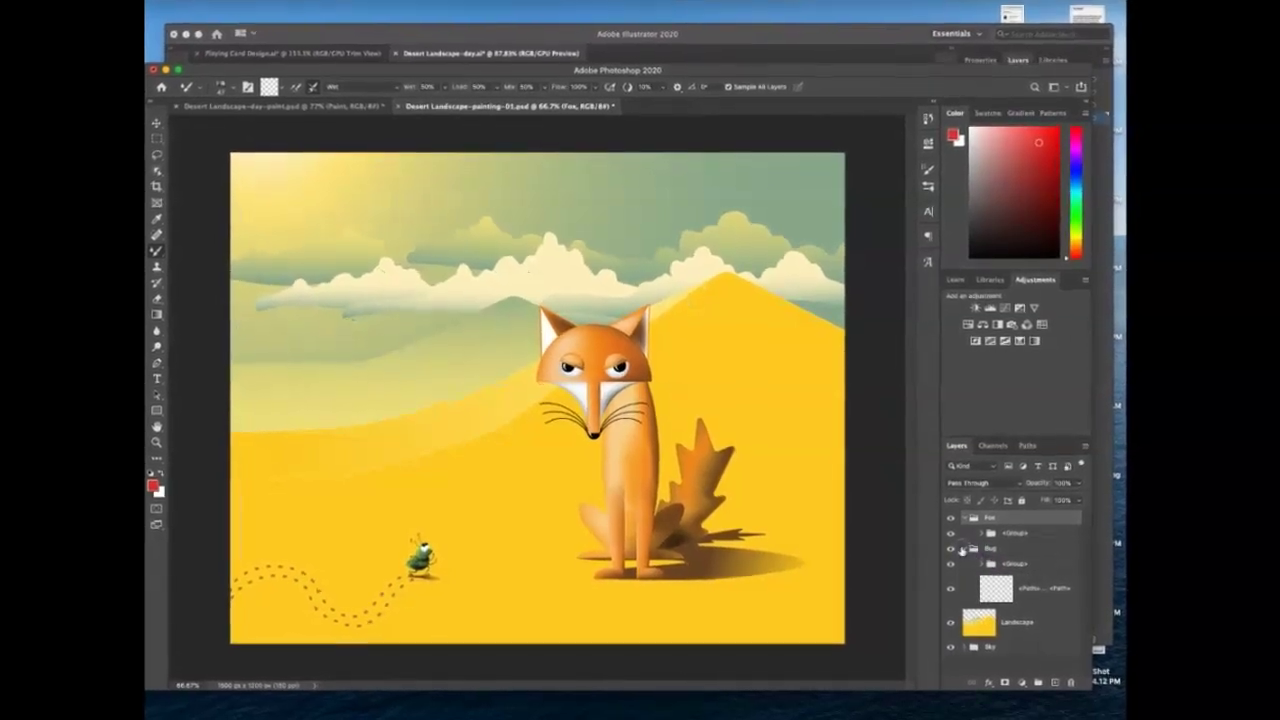
{"action": "left_click", "coordinate": [961, 549]}
{"action": "left_click", "coordinate": [990, 549]}
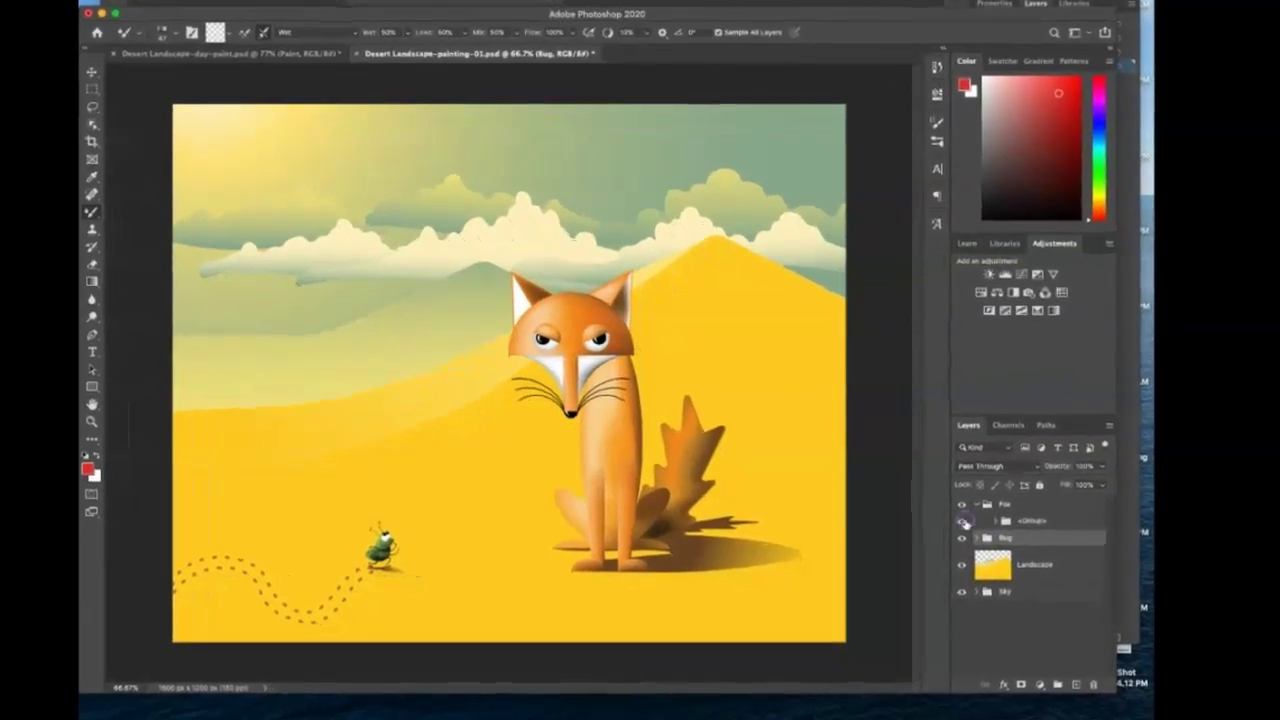
Check the Fox layers' visibility, then select the Fox group and collapse it.
{"action": "left_click", "coordinate": [956, 526]}
{"action": "left_click", "coordinate": [967, 514]}
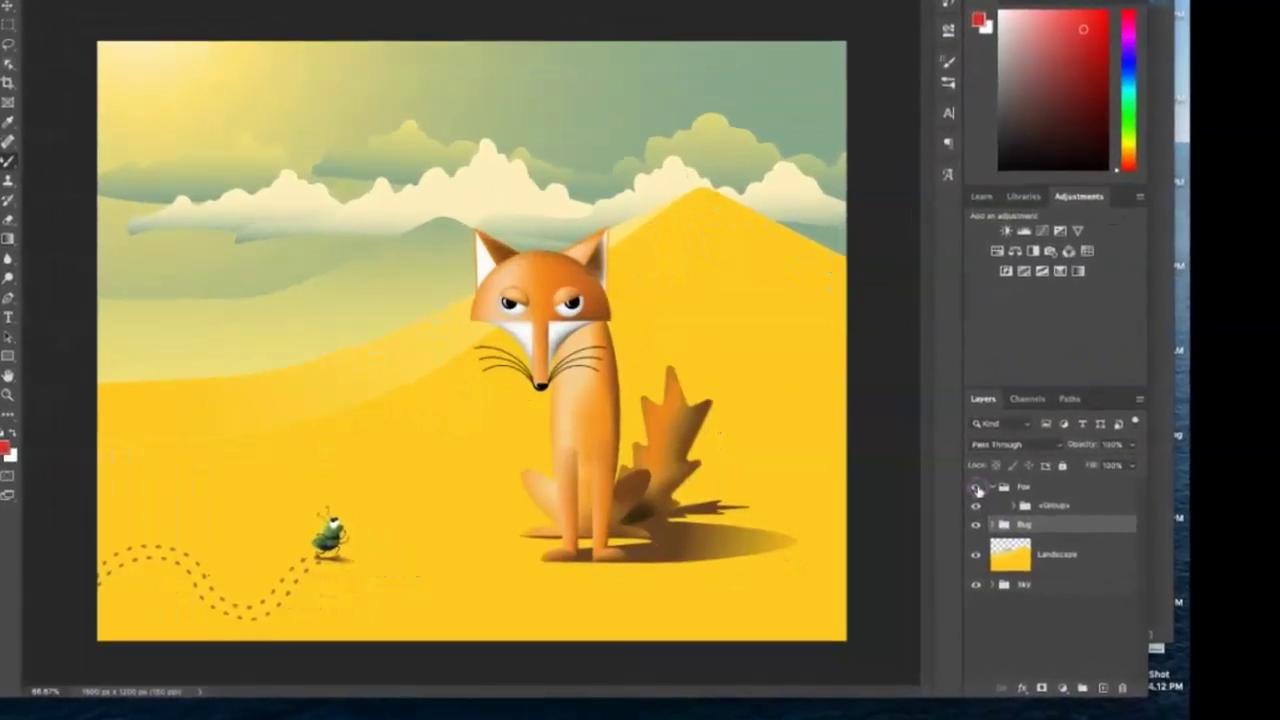
{"action": "left_click", "coordinate": [967, 500]}
{"action": "left_click", "coordinate": [986, 474]}
{"action": "left_click", "coordinate": [1025, 493]}
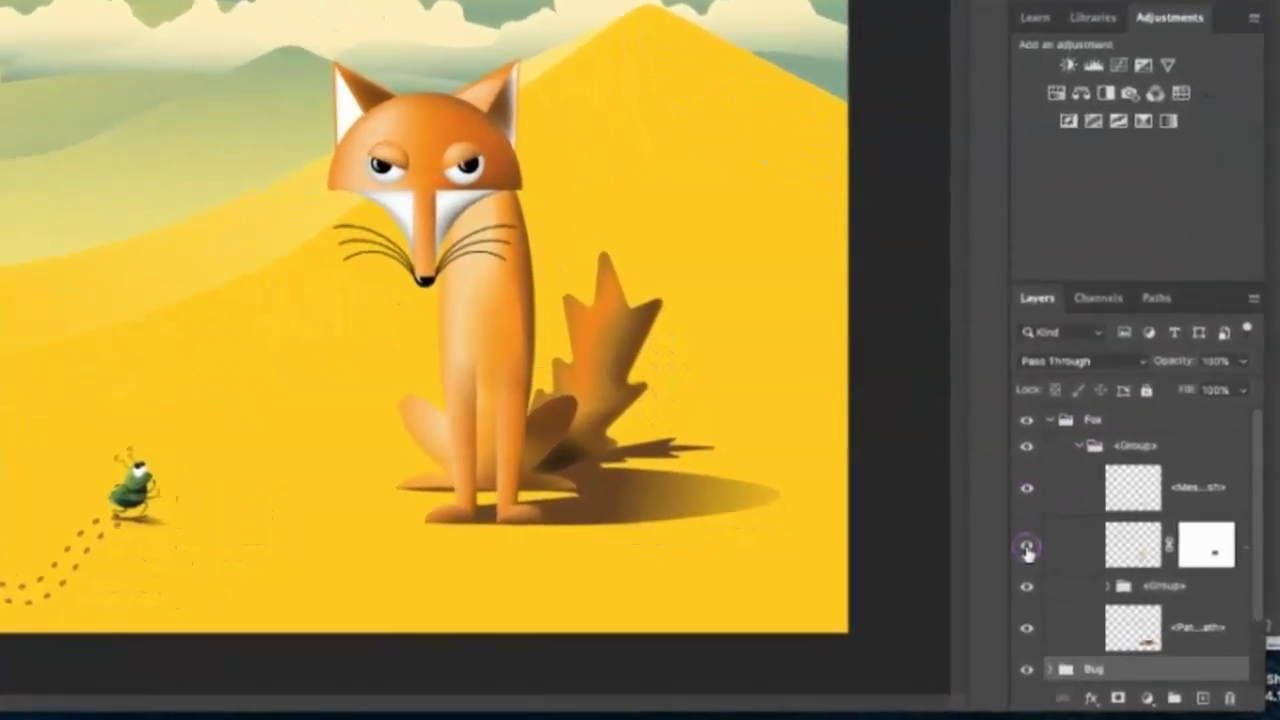
{"action": "left_click", "coordinate": [1021, 589]}
{"action": "left_click", "coordinate": [1030, 587]}
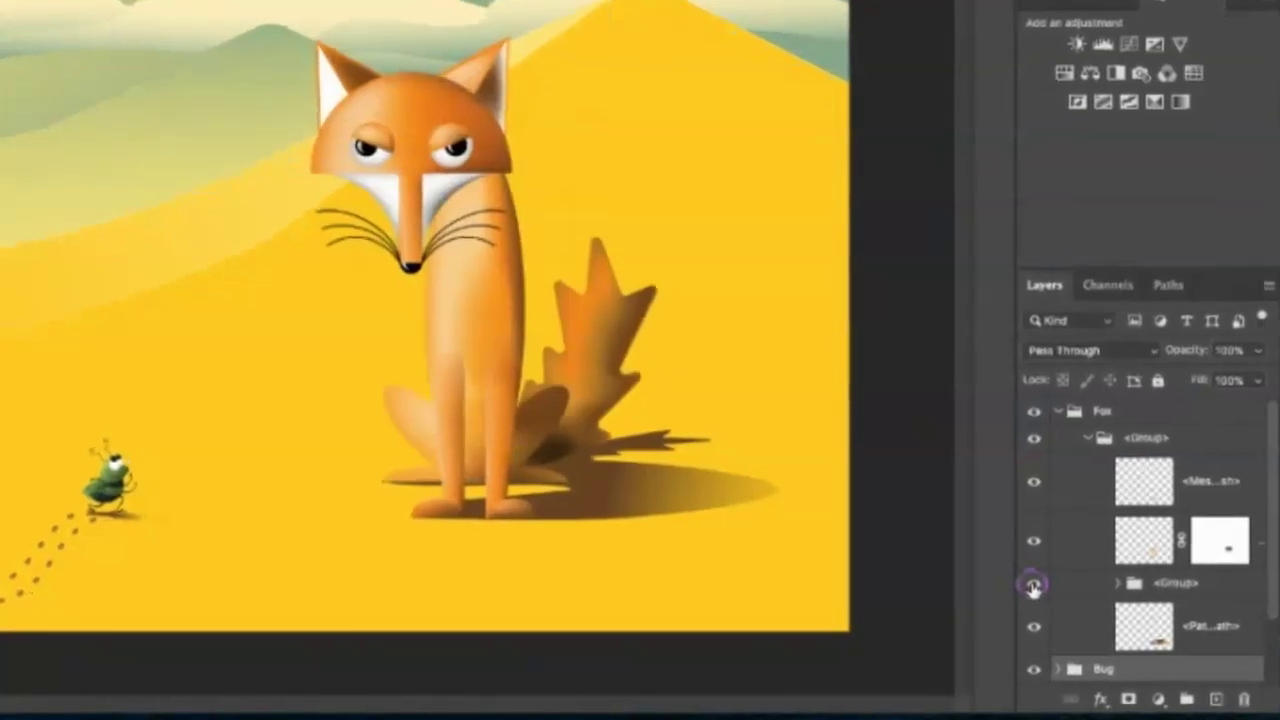
{"action": "left_click", "coordinate": [1052, 414]}
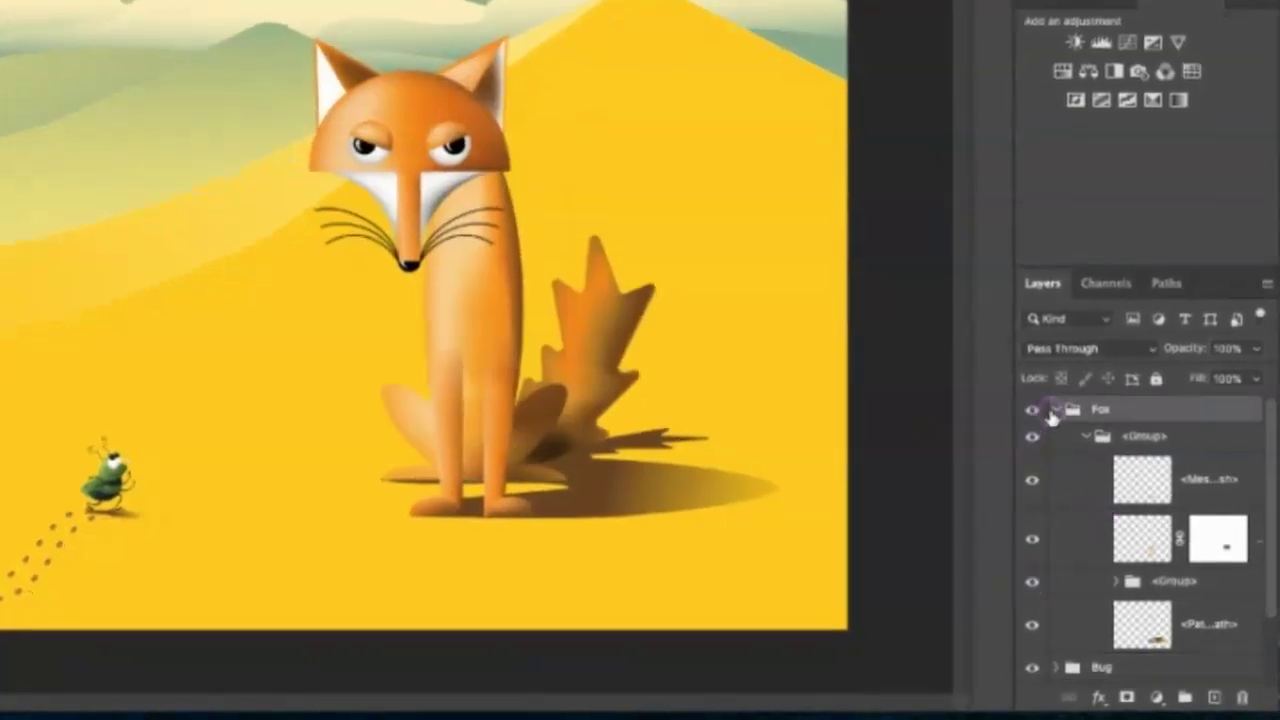
{"action": "left_click", "coordinate": [1054, 411]}
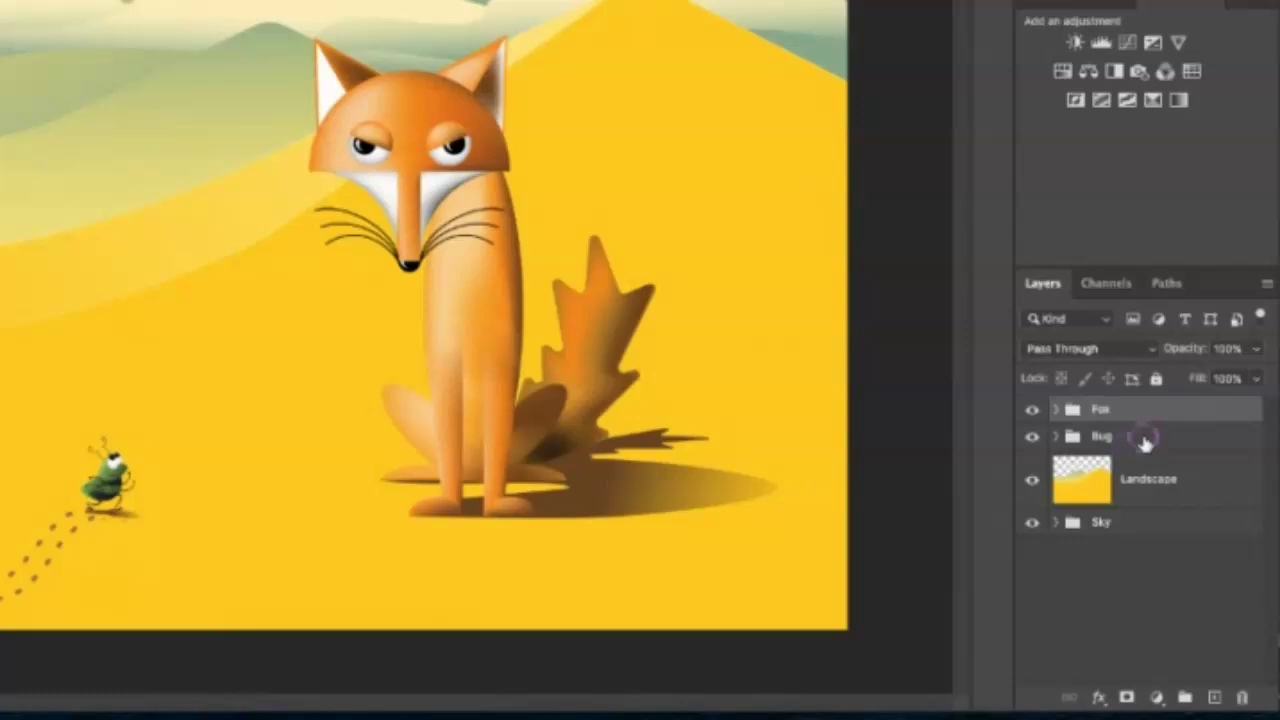
{"action": "left_click", "coordinate": [1158, 413]}
{"action": "left_click", "coordinate": [1032, 410]}
{"action": "left_click", "coordinate": [1033, 412]}
{"action": "left_click", "coordinate": [1033, 437]}
{"action": "left_click", "coordinate": [1033, 437]}
{"action": "left_click", "coordinate": [1031, 484]}
{"action": "left_click", "coordinate": [1031, 484]}
{"action": "left_click", "coordinate": [1031, 522]}
{"action": "left_click", "coordinate": [1031, 522]}
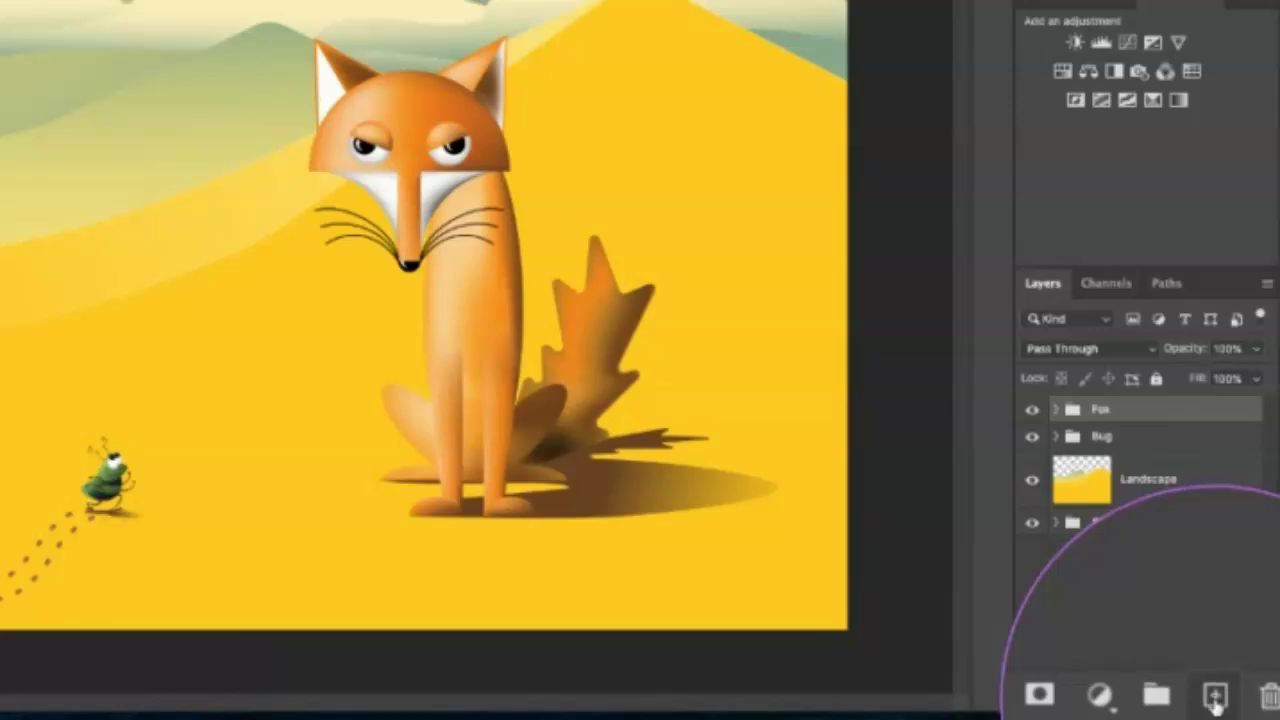
Add a new top layer holding a merged copy and hide the original layers beneath it.
{"action": "left_click", "coordinate": [1215, 701]}
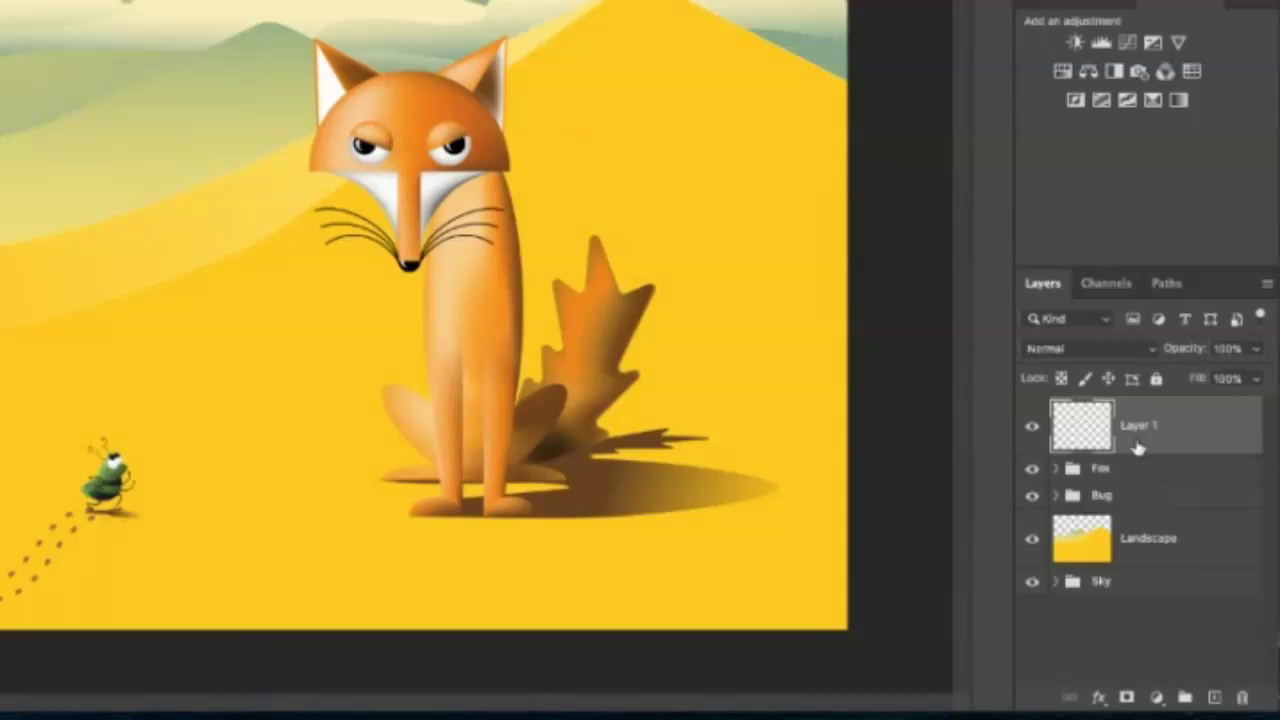
{"action": "mouse_move", "coordinate": [1031, 468]}
{"action": "left_mouse_down"}
{"action": "mouse_move", "coordinate": [1022, 585]}
{"action": "mouse_move", "coordinate": [1031, 468]}
{"action": "left_mouse_up"}
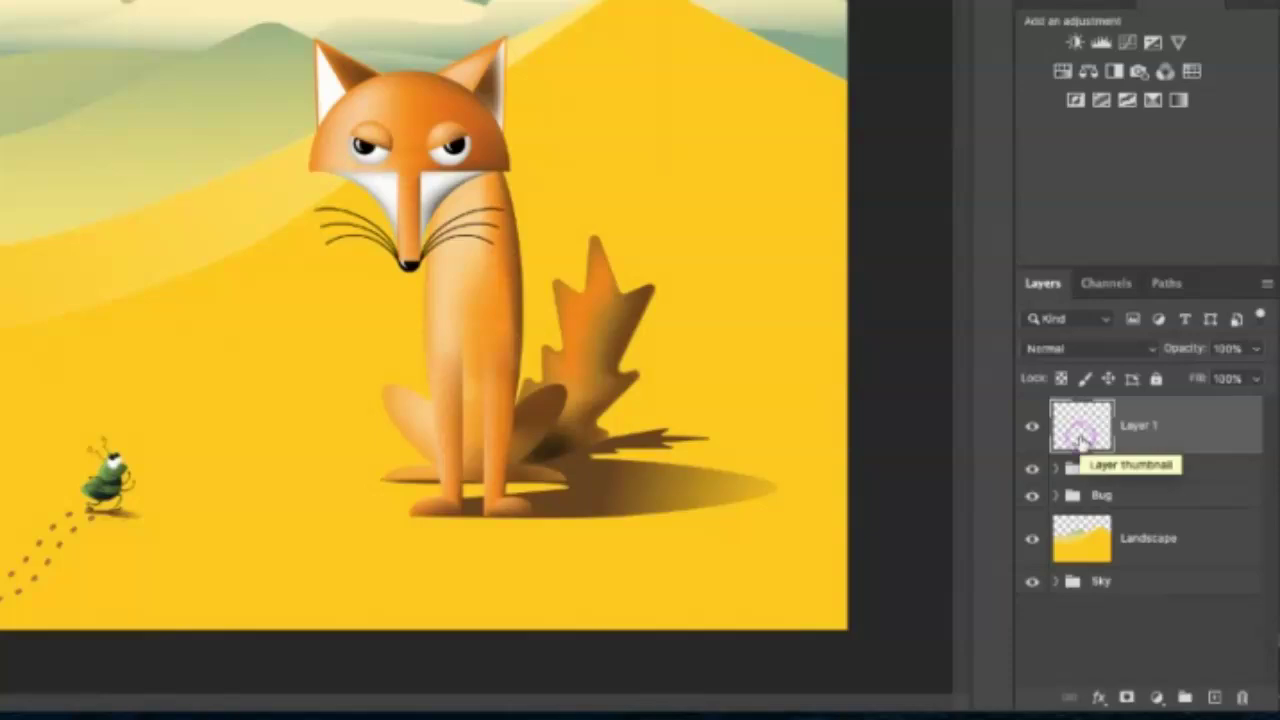
{"action": "left_click", "coordinate": [1111, 512]}
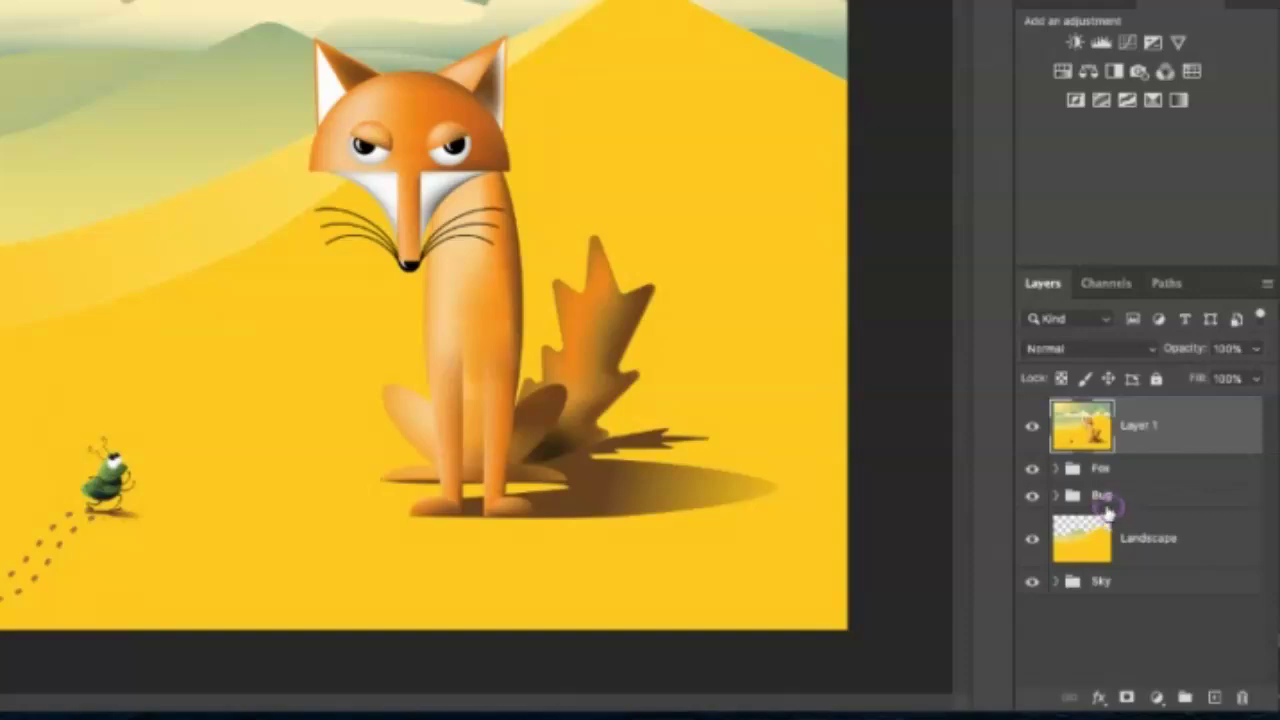
{"action": "left_click_drag", "start_coordinate": [1032, 468], "coordinate": [1034, 664]}
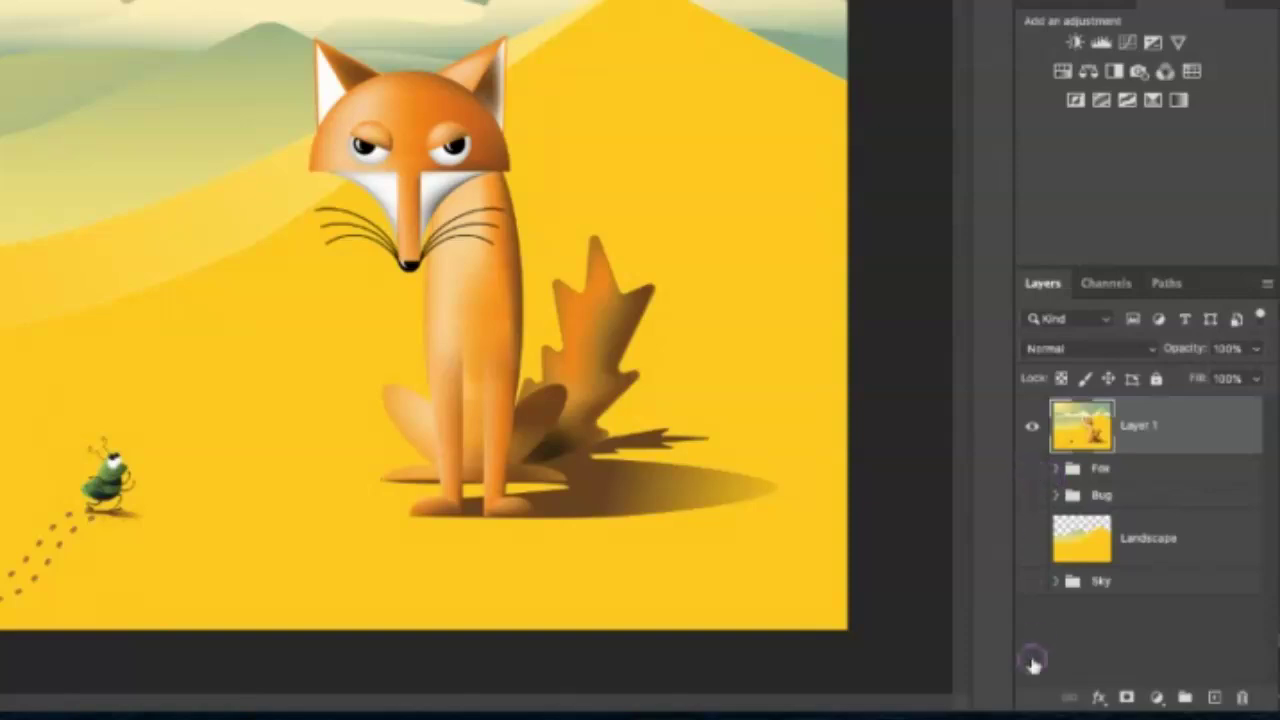
{"action": "left_click", "coordinate": [1032, 427]}
{"action": "left_click", "coordinate": [1032, 427]}
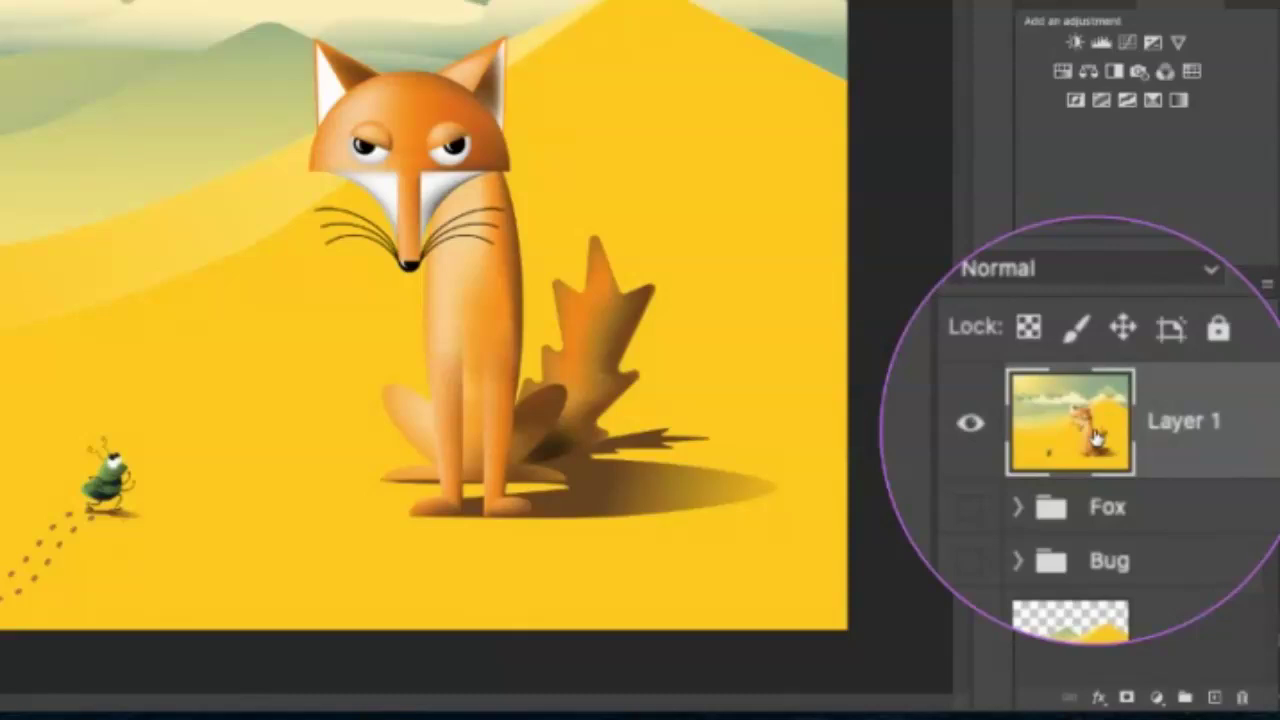
Rename Layer 1 to Fox.
{"action": "double_click", "coordinate": [1138, 425]}
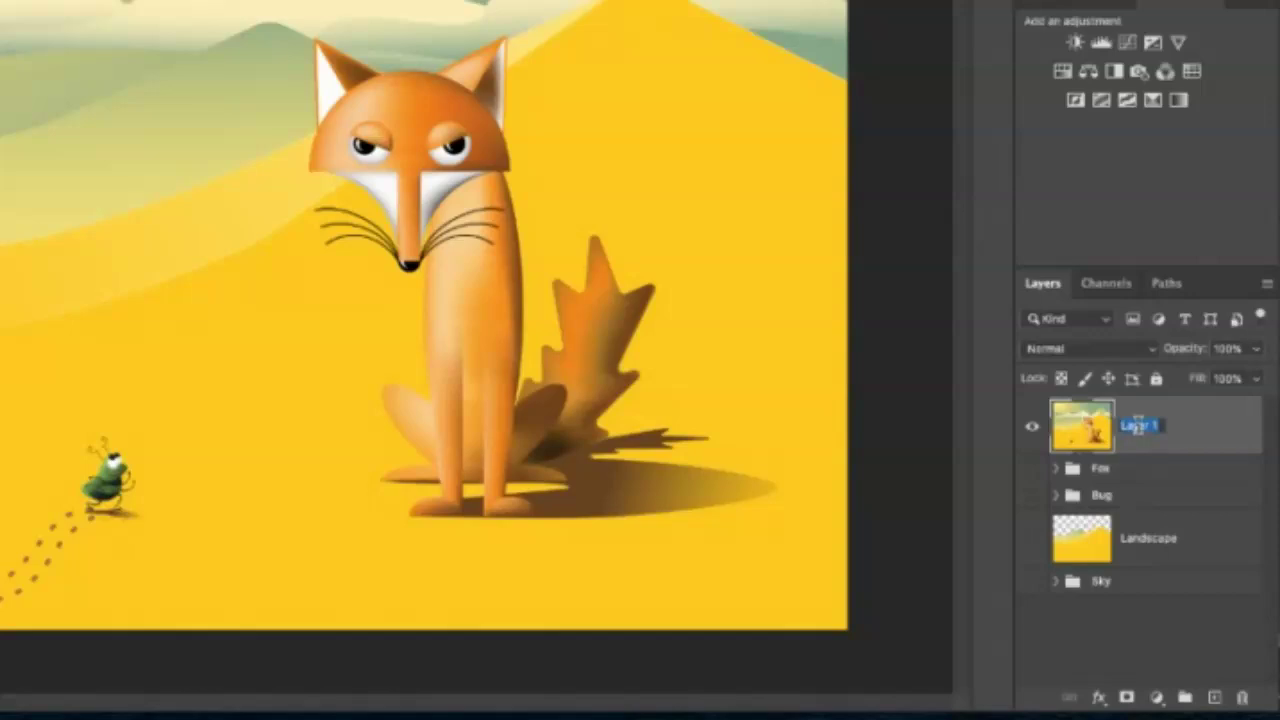
{"action": "type", "text": "Fox"}
{"action": "left_click", "coordinate": [380, 135]}
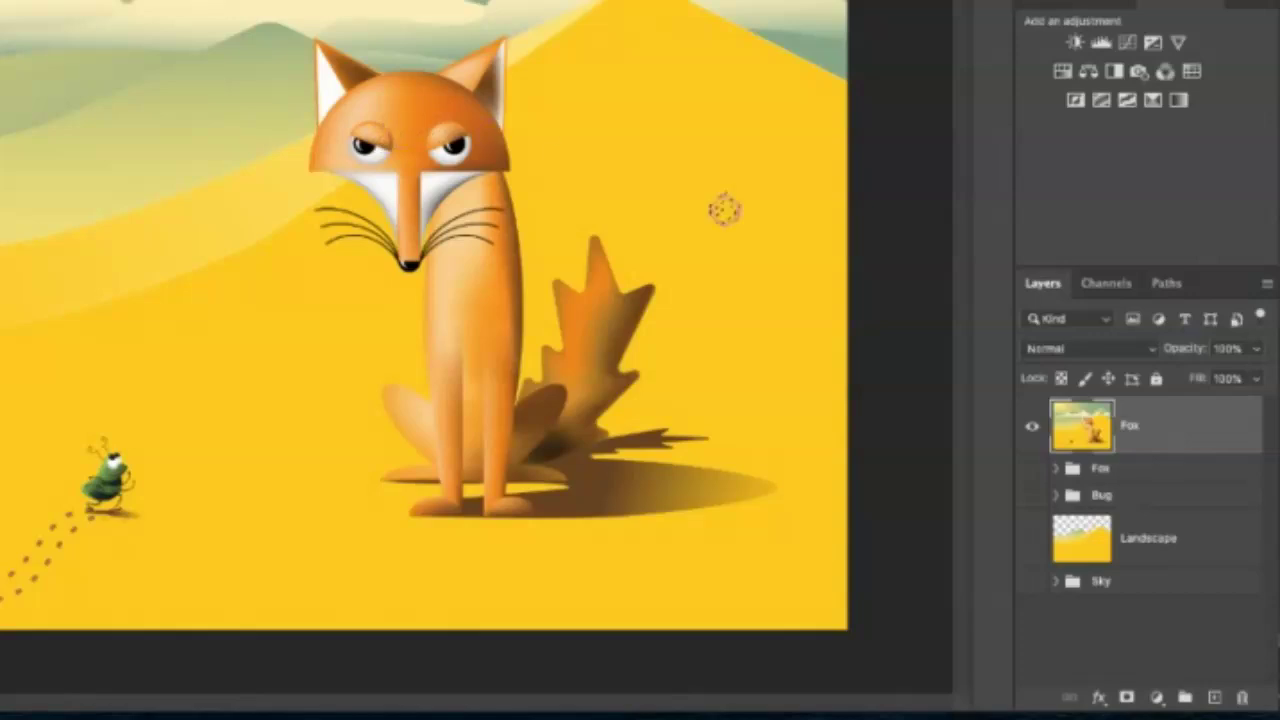
Undo back to only the Fox, Bug, Landscape and Sky layers, all visible.
{"action": "left_click", "coordinate": [885, 428]}
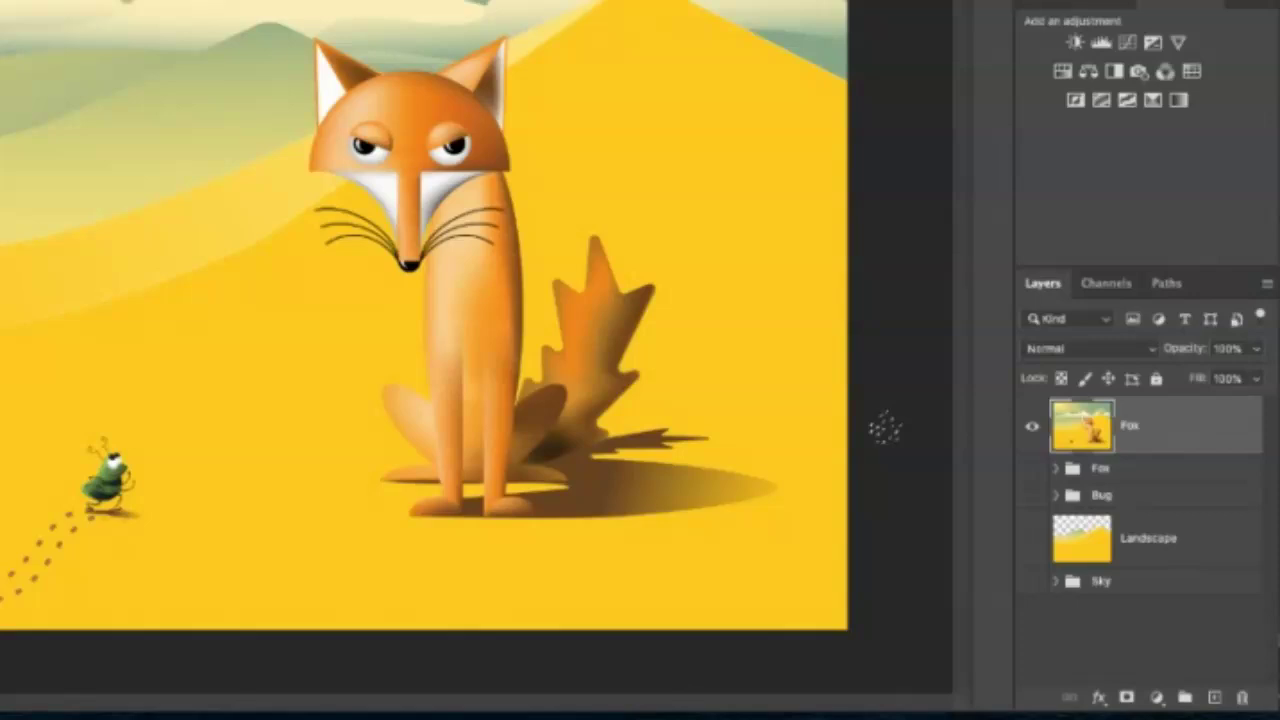
{"action": "left_click", "coordinate": [1197, 436]}
{"action": "left_click", "coordinate": [1062, 556]}
{"action": "mouse_move", "coordinate": [1070, 565]}
{"action": "left_mouse_down"}
{"action": "mouse_move", "coordinate": [1088, 440]}
{"action": "mouse_move", "coordinate": [1165, 443]}
{"action": "left_mouse_up"}
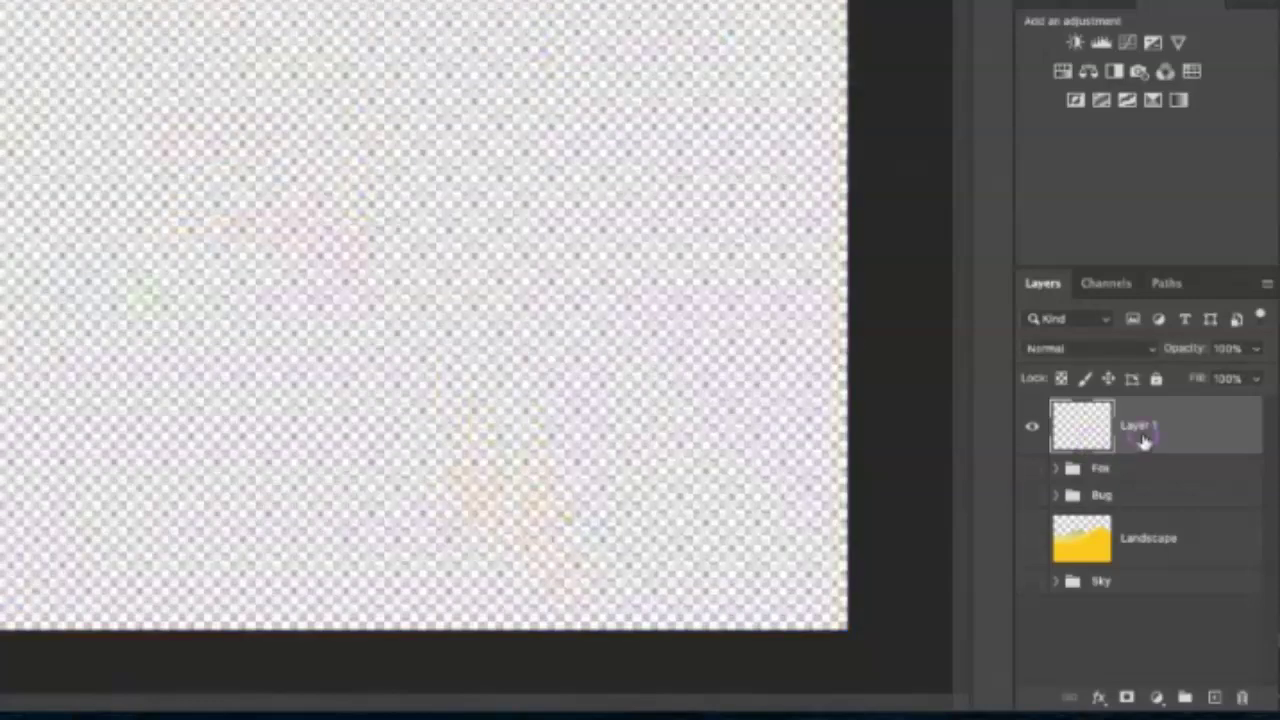
{"action": "key", "text": "ctrl+z"}
{"action": "key", "text": "ctrl+z"}
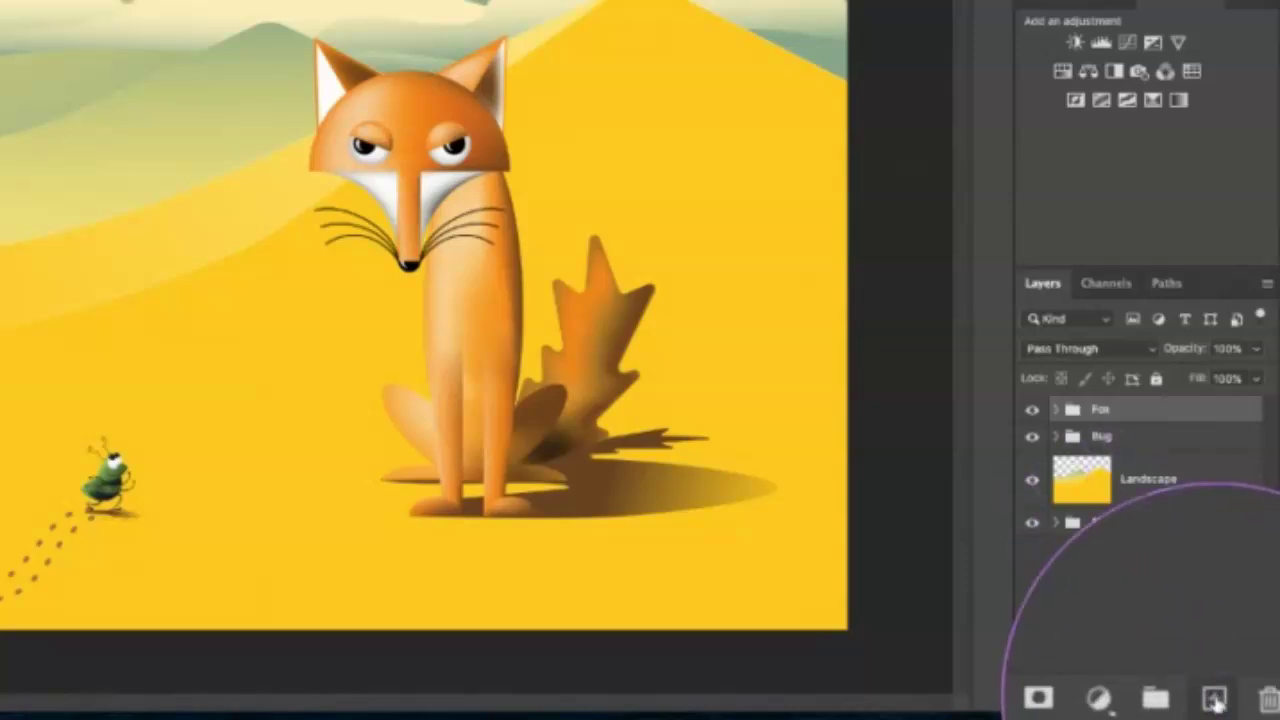
Add a new layer and stamp a merged copy of all visible layers into it.
{"action": "left_click", "coordinate": [1214, 698]}
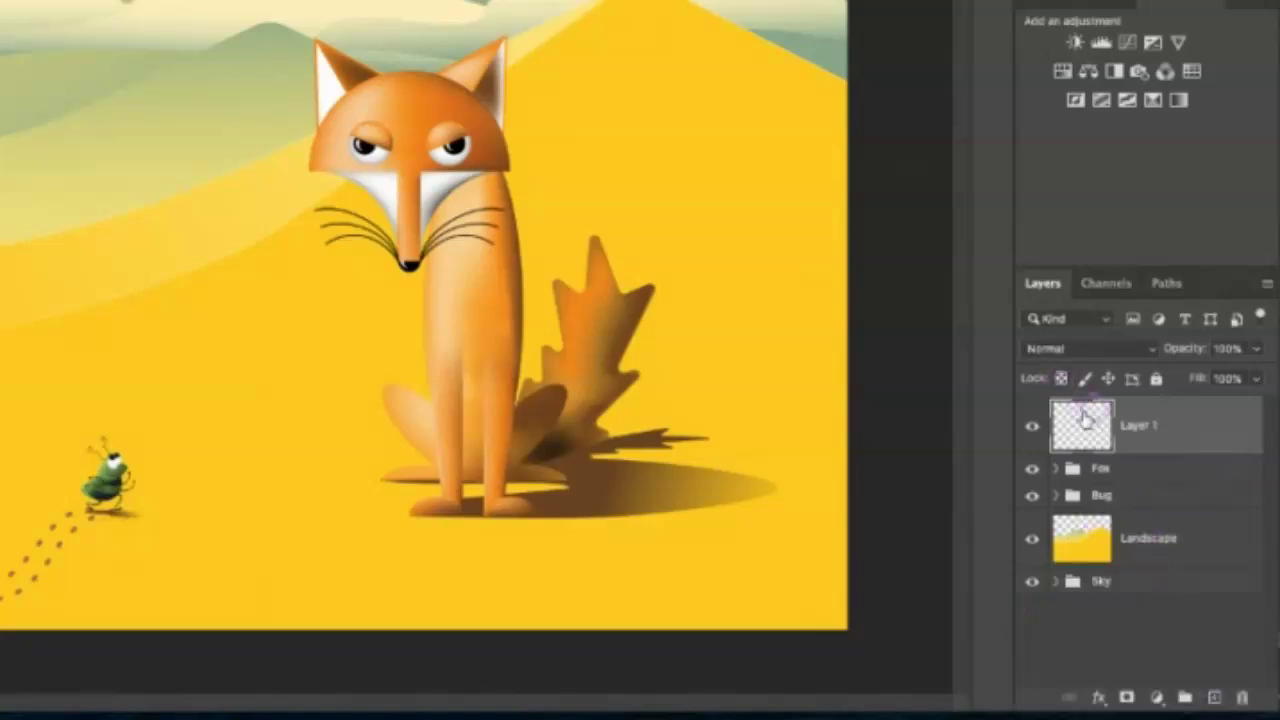
{"action": "left_click_drag", "start_coordinate": [1032, 468], "coordinate": [1030, 600]}
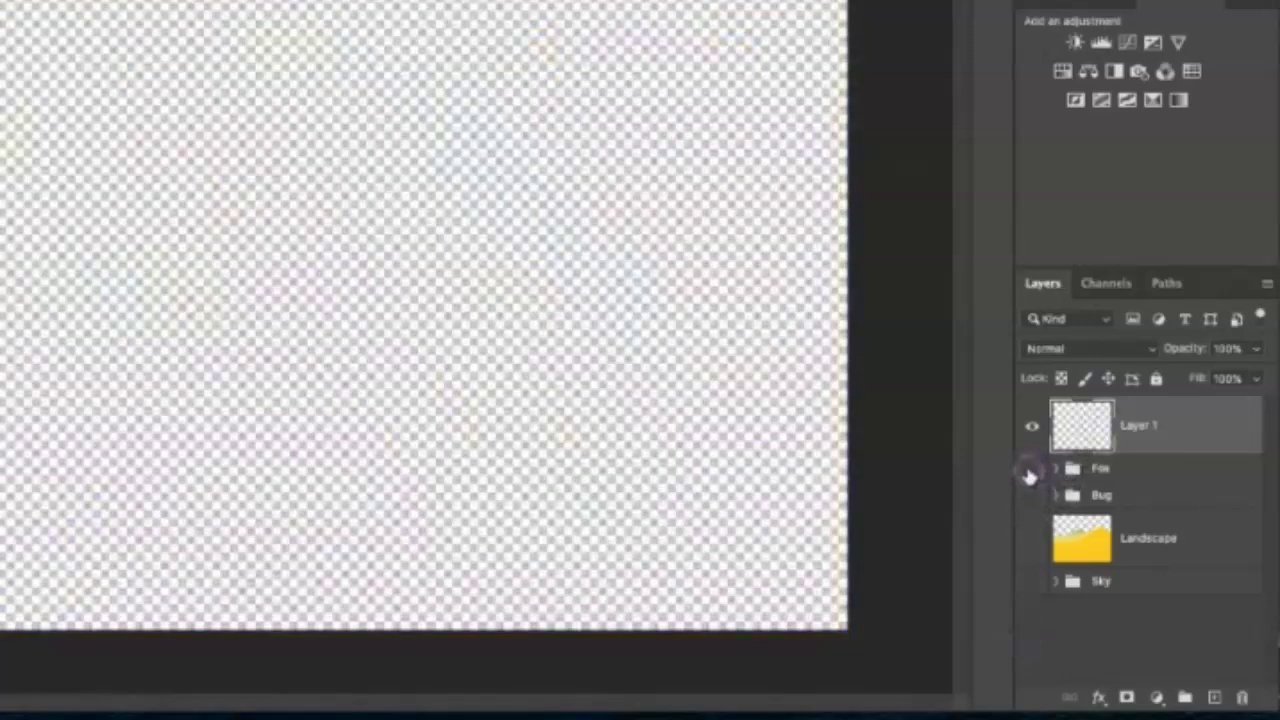
{"action": "left_click_drag", "start_coordinate": [1032, 468], "coordinate": [1032, 594]}
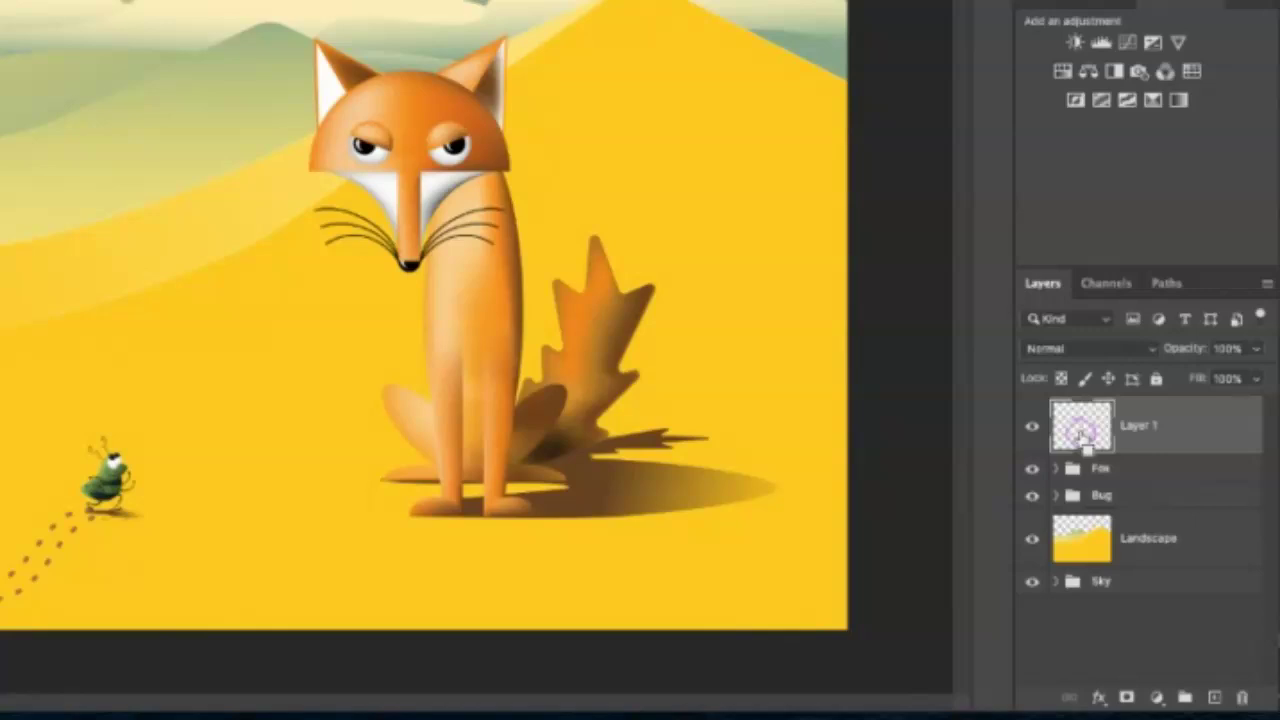
{"action": "key", "text": "ctrl+alt+shift+e"}
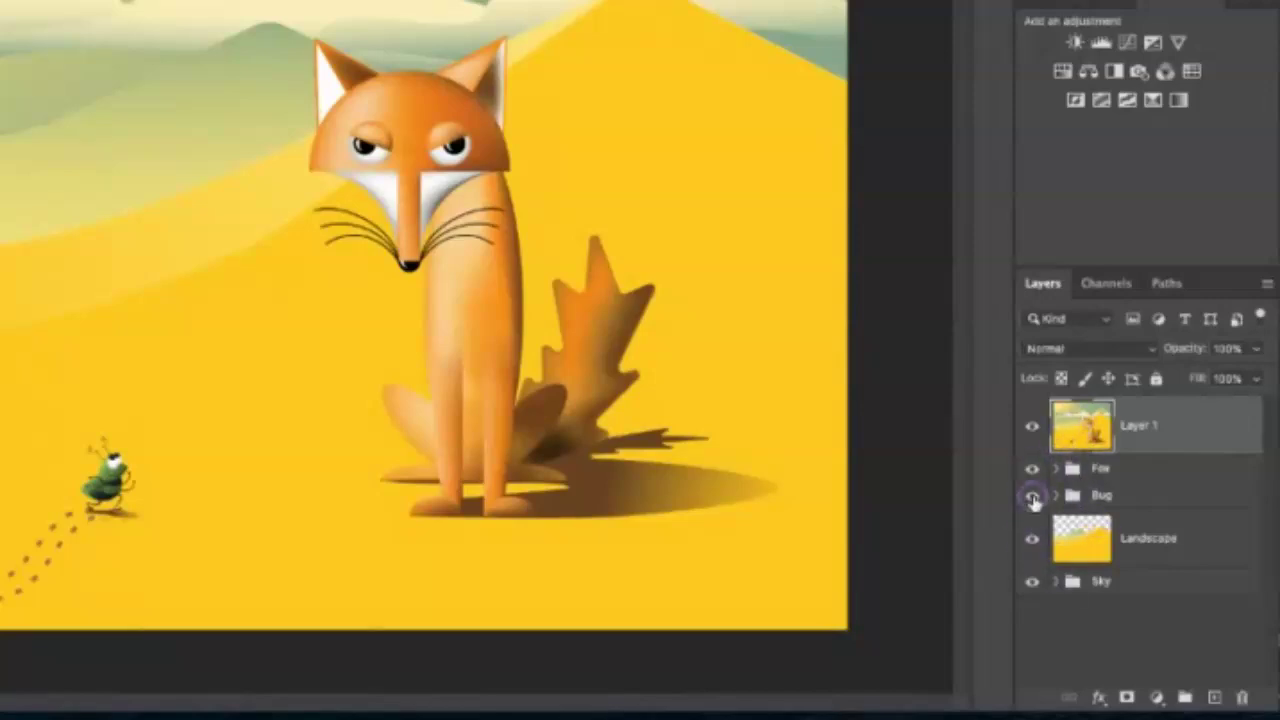
{"action": "left_click", "coordinate": [1188, 443]}
Rename the stamped Layer 1 to Fox.
{"action": "double_click", "coordinate": [1138, 432]}
{"action": "left_click", "coordinate": [1157, 457]}
{"action": "type", "text": "Fox"}
{"action": "key", "text": "Return"}
{"action": "left_click", "coordinate": [1195, 445]}
{"action": "left_click", "coordinate": [1180, 450]}
{"action": "left_click", "coordinate": [1177, 443]}
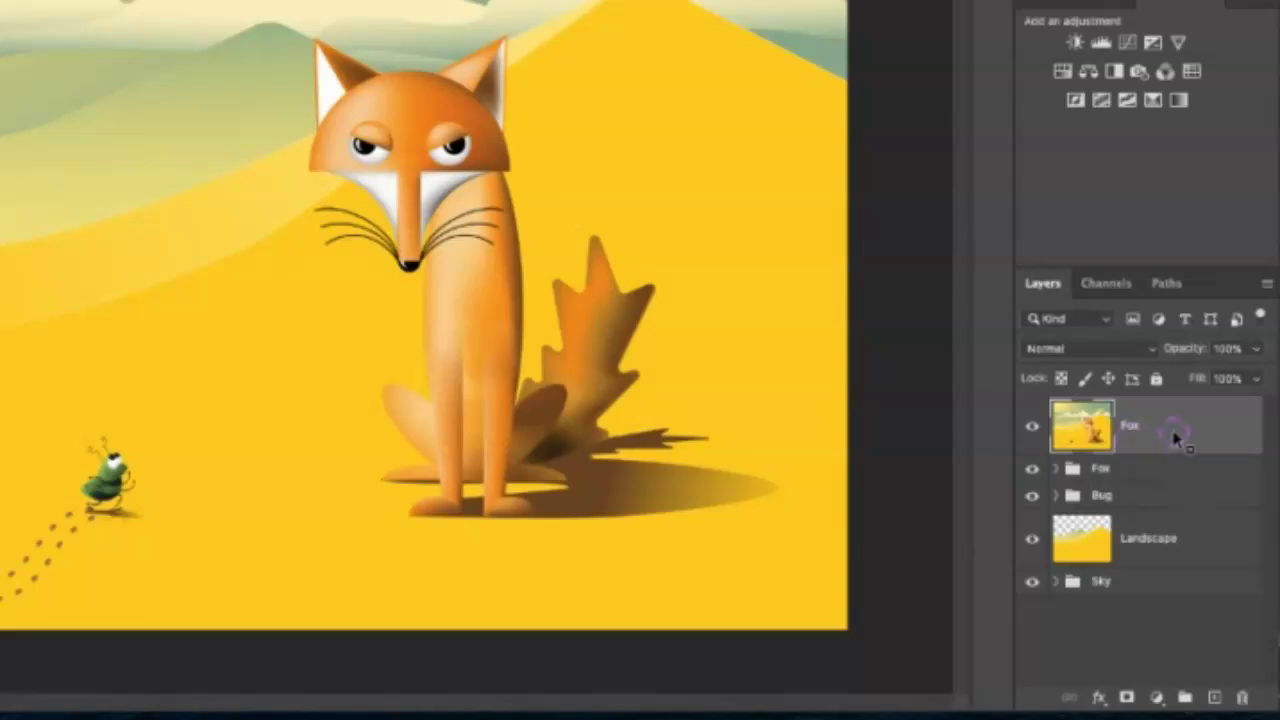
Duplicate the Fox layer with Cmd+J, creating Fox copy above it.
{"action": "right_click", "coordinate": [1176, 440]}
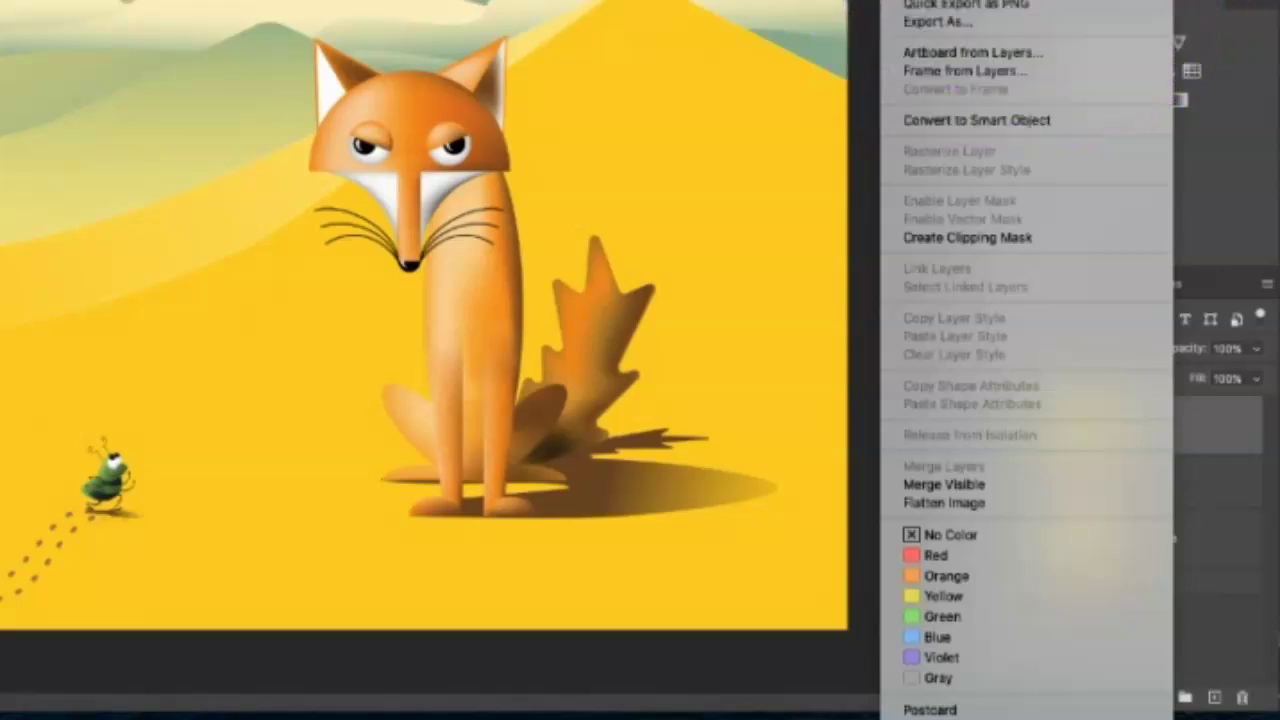
{"action": "key", "text": "Escape"}
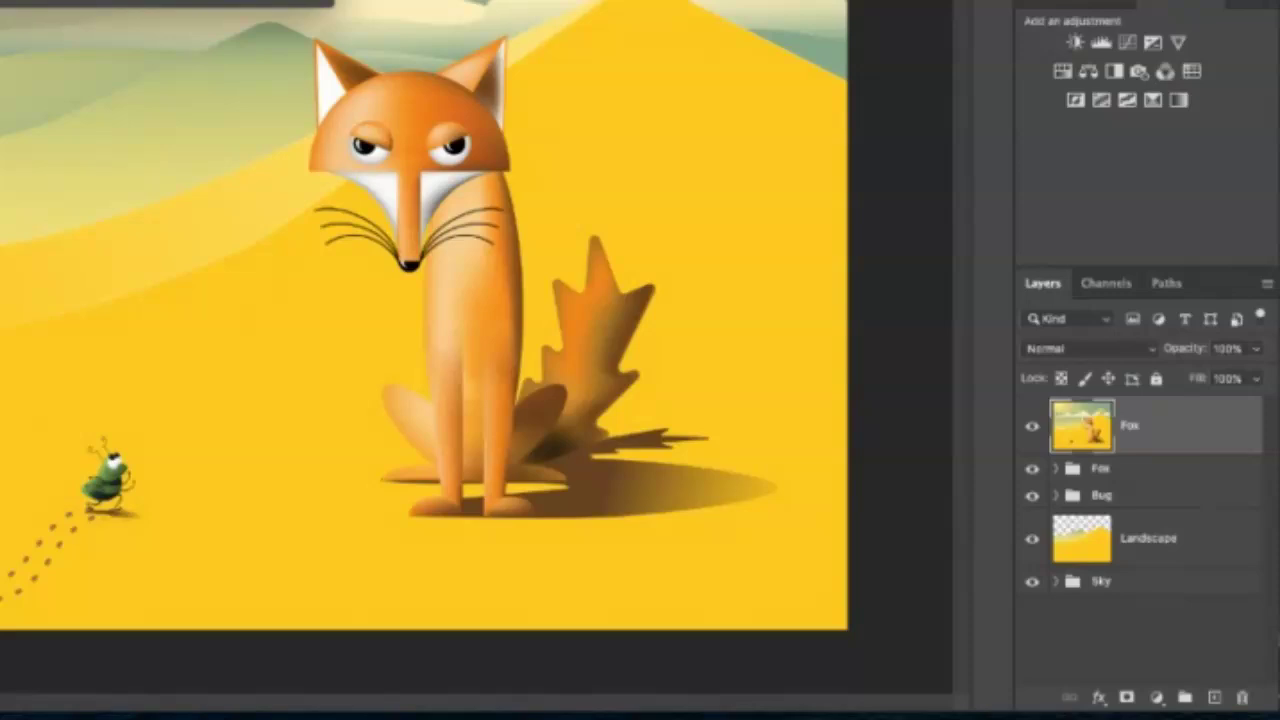
{"action": "key", "text": "ctrl+j"}
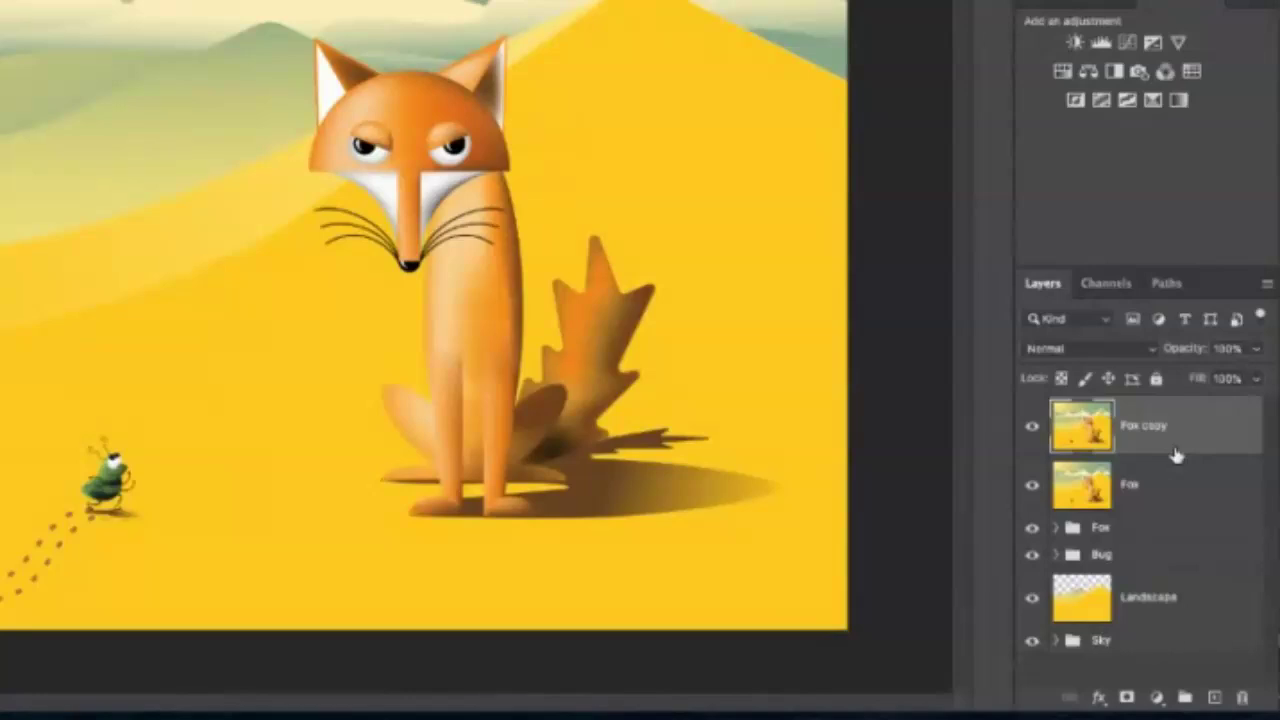
Hide the Fox layer and every other layer except Fox copy.
{"action": "left_click", "coordinate": [1129, 482]}
{"action": "left_click", "coordinate": [1138, 485]}
{"action": "left_click", "coordinate": [1032, 485]}
{"action": "left_click_drag", "start_coordinate": [1032, 487], "coordinate": [1025, 655]}
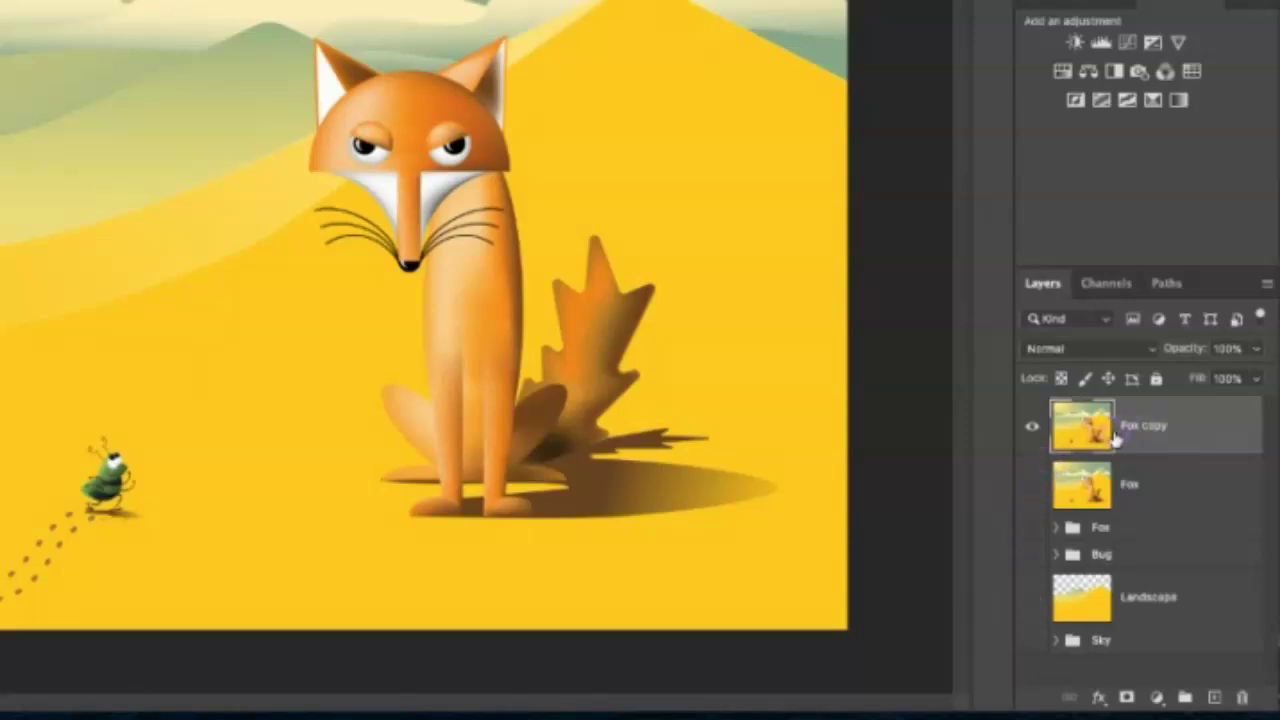
Lower Fox copy's opacity to about 5% and lock all of it.
{"action": "left_click_drag", "start_coordinate": [1190, 355], "coordinate": [1080, 362]}
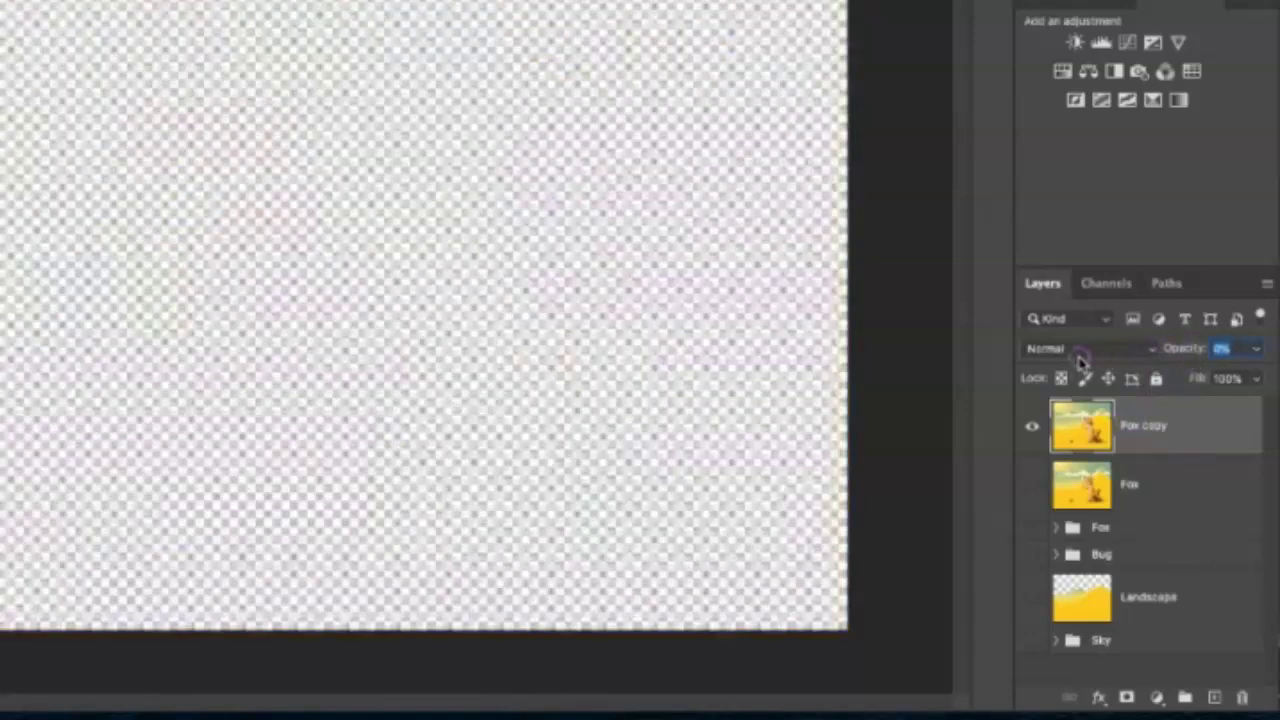
{"action": "left_click_drag", "start_coordinate": [1086, 361], "coordinate": [1088, 362]}
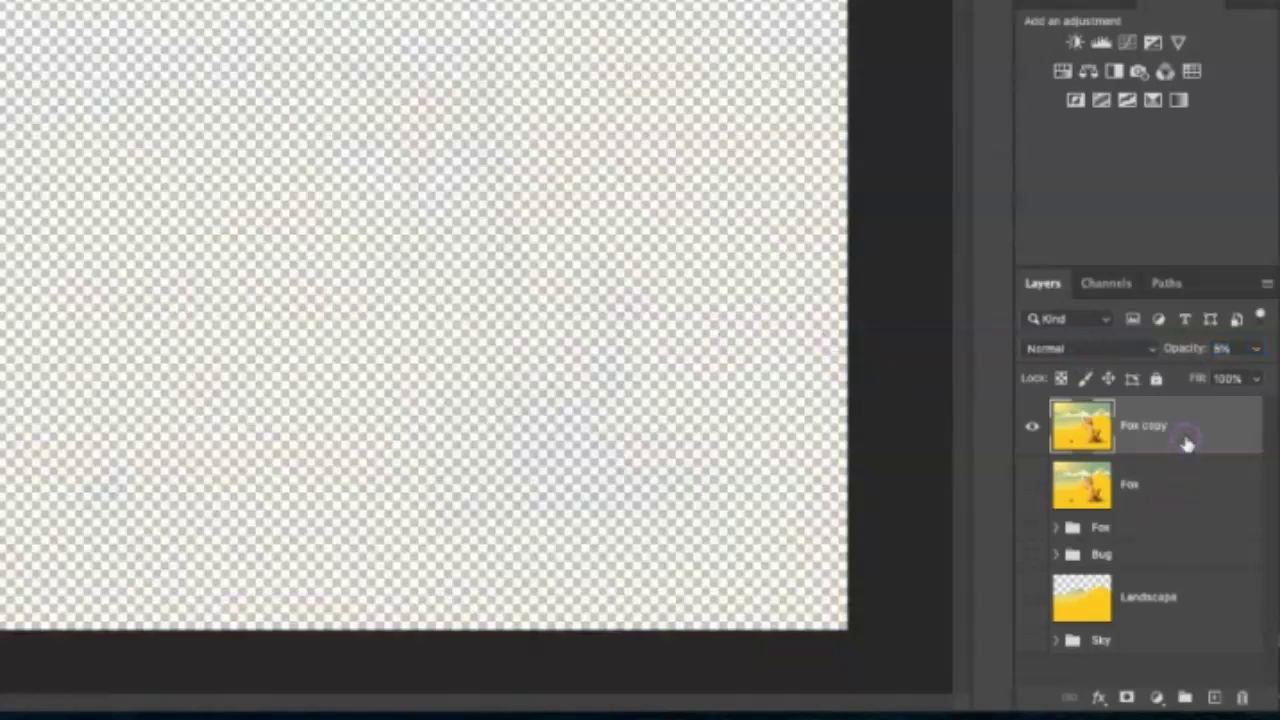
{"action": "left_click", "coordinate": [1156, 380]}
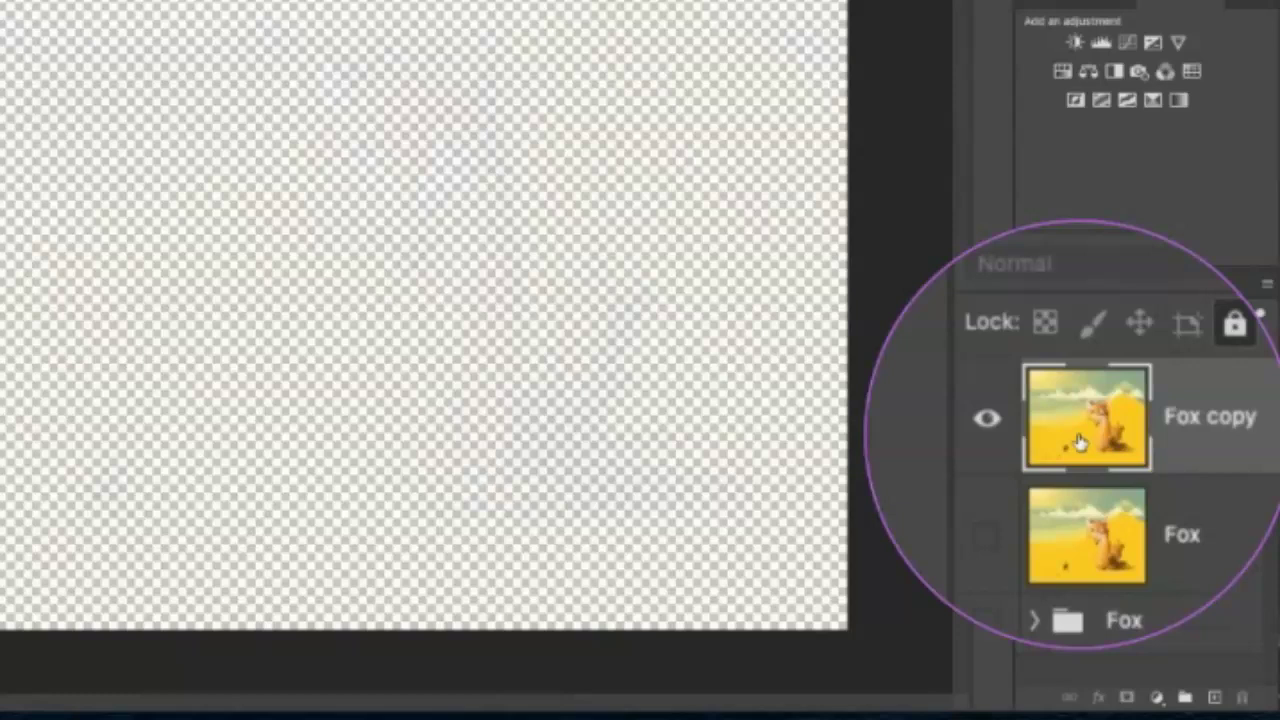
Turn the Fox layer's visibility back on, rename it 'Fox painting', and show the brush tool flyout.
{"action": "left_click", "coordinate": [1155, 488]}
{"action": "left_click", "coordinate": [1032, 485]}
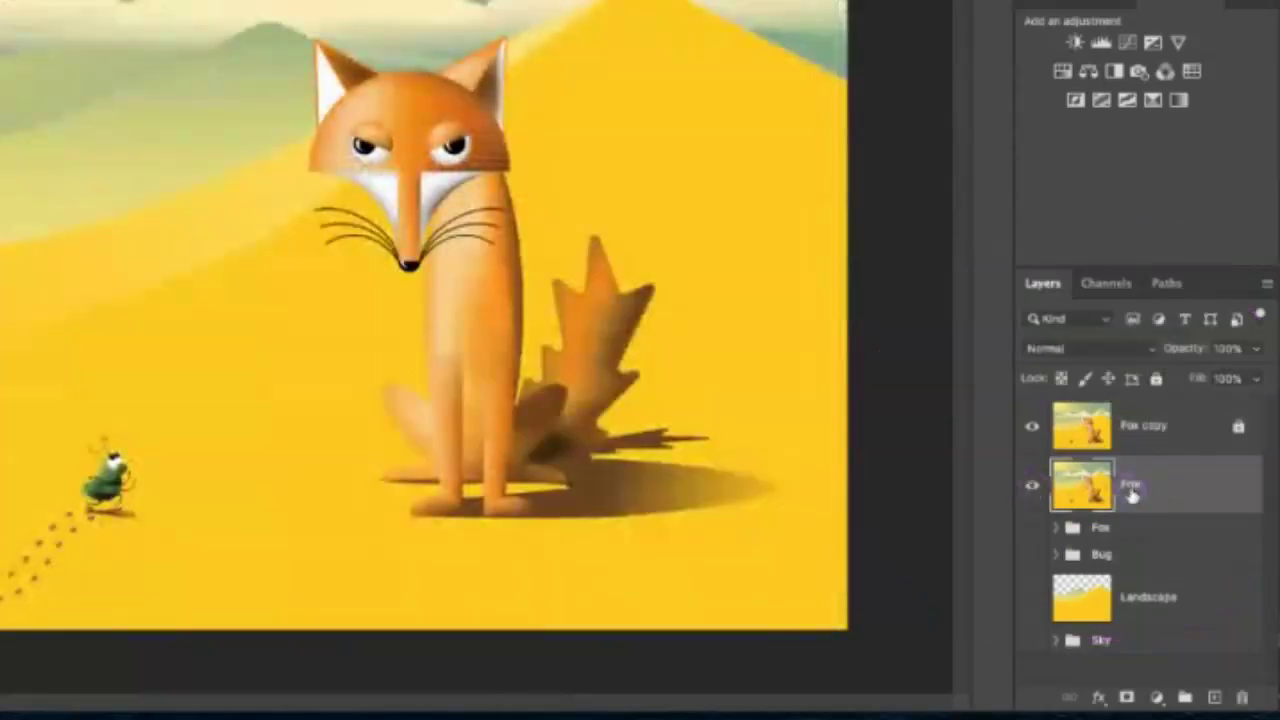
{"action": "type", "text": "Fox pa"}
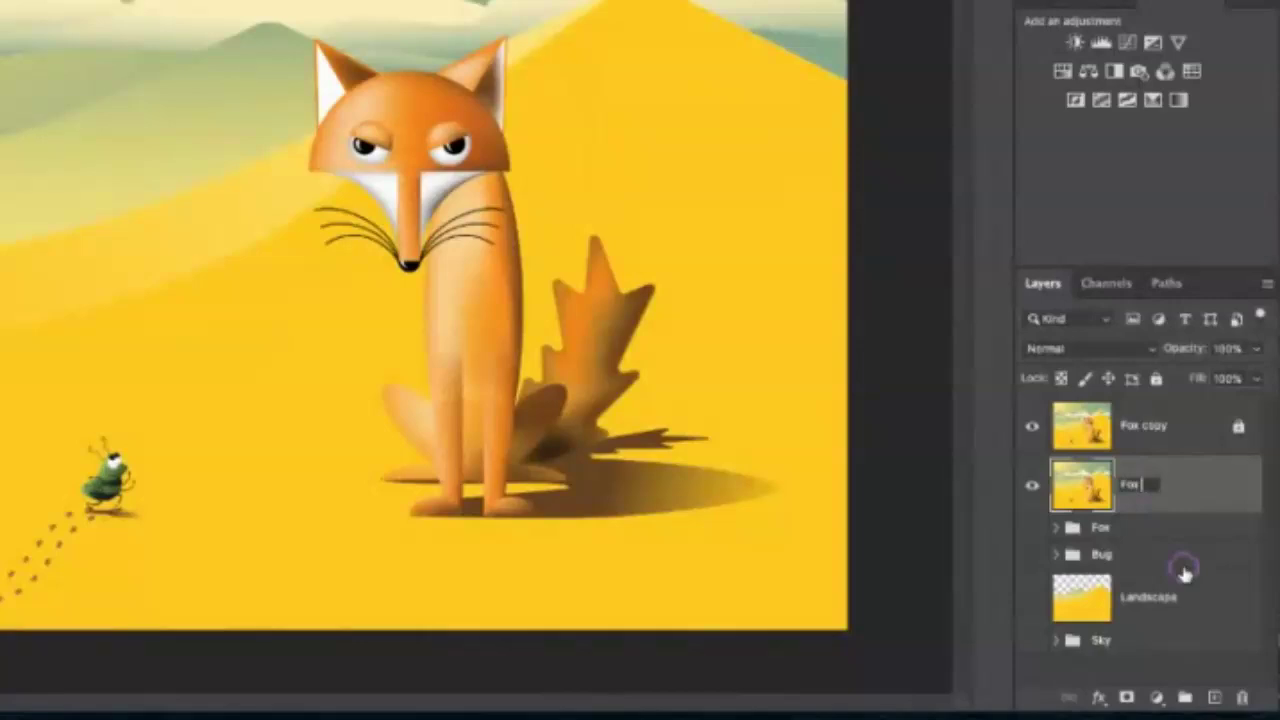
{"action": "type", "text": "inting"}
{"action": "key", "text": "Return"}
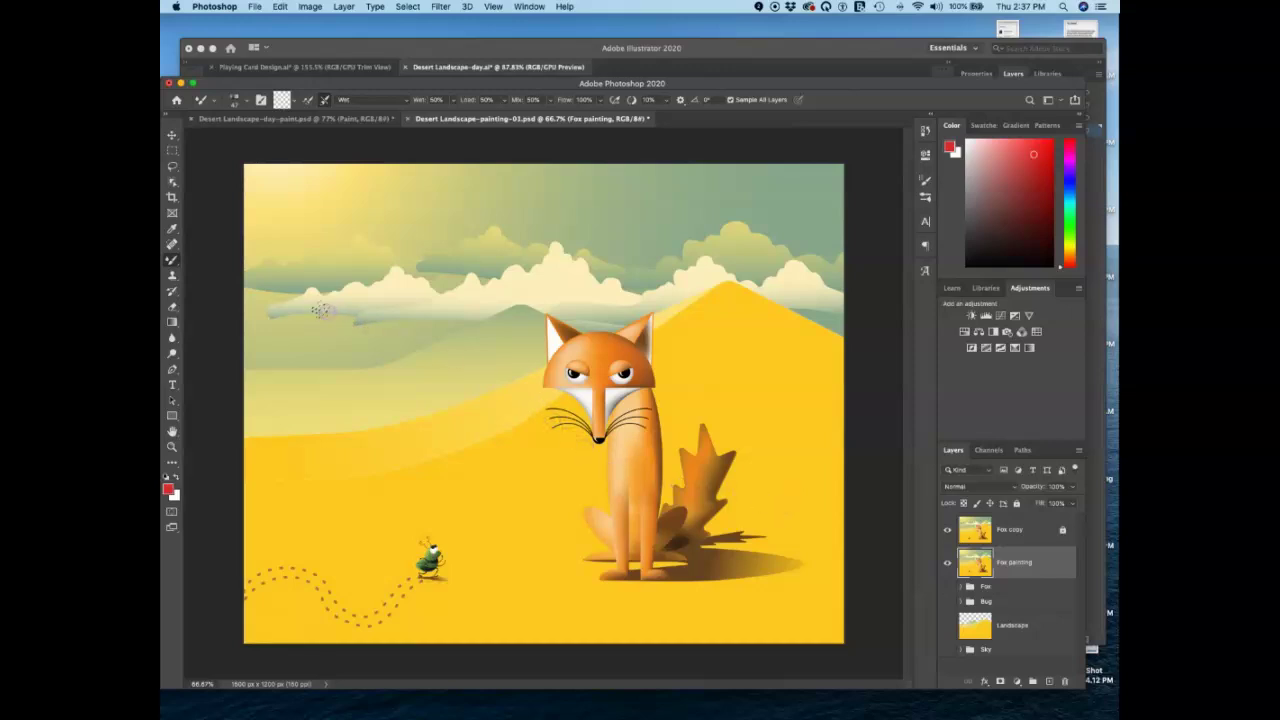
{"action": "right_click", "coordinate": [172, 258]}
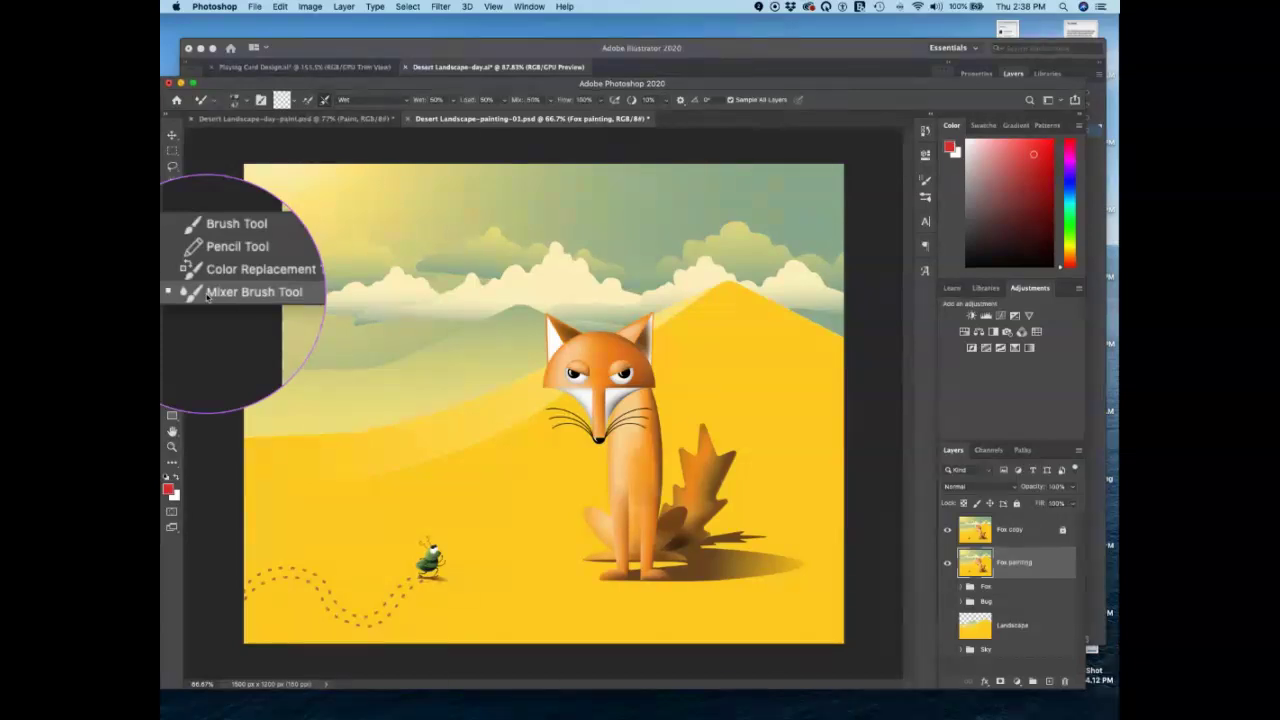
Switch to the Mixer Brush Tool and drag a test smear across the sky.
{"action": "left_click", "coordinate": [207, 292]}
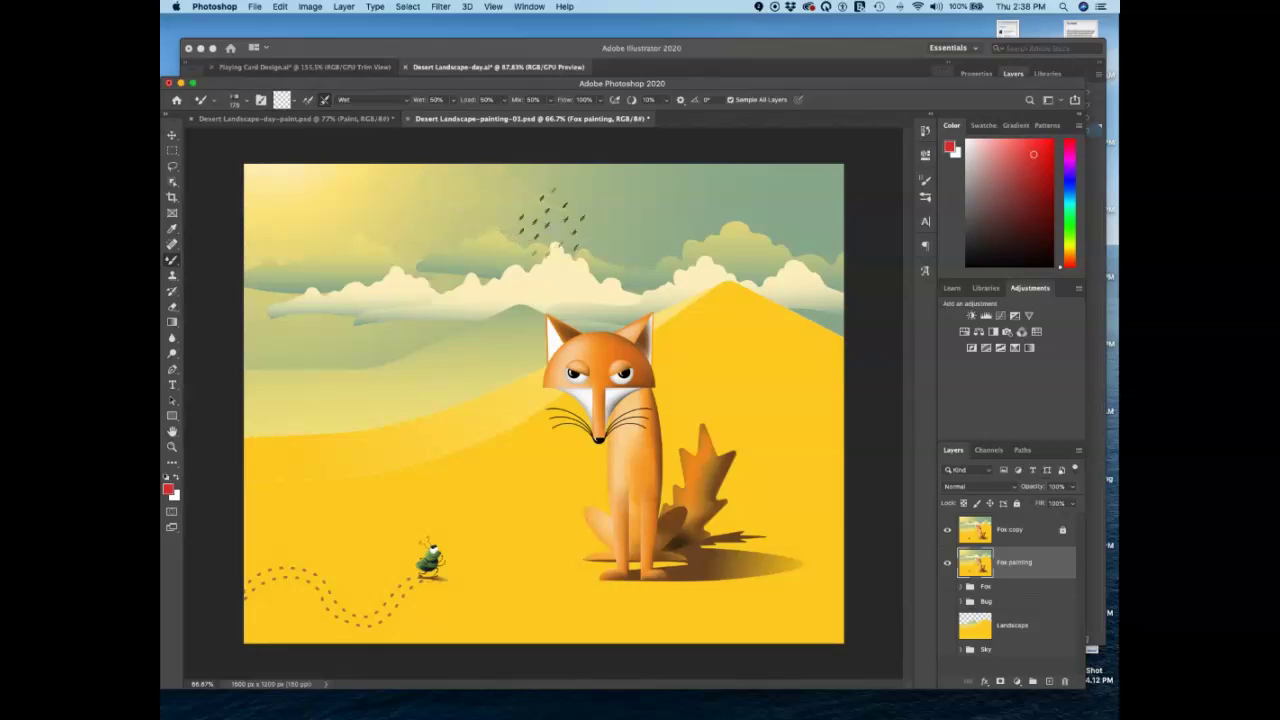
{"action": "left_click_drag", "start_coordinate": [660, 210], "coordinate": [792, 193]}
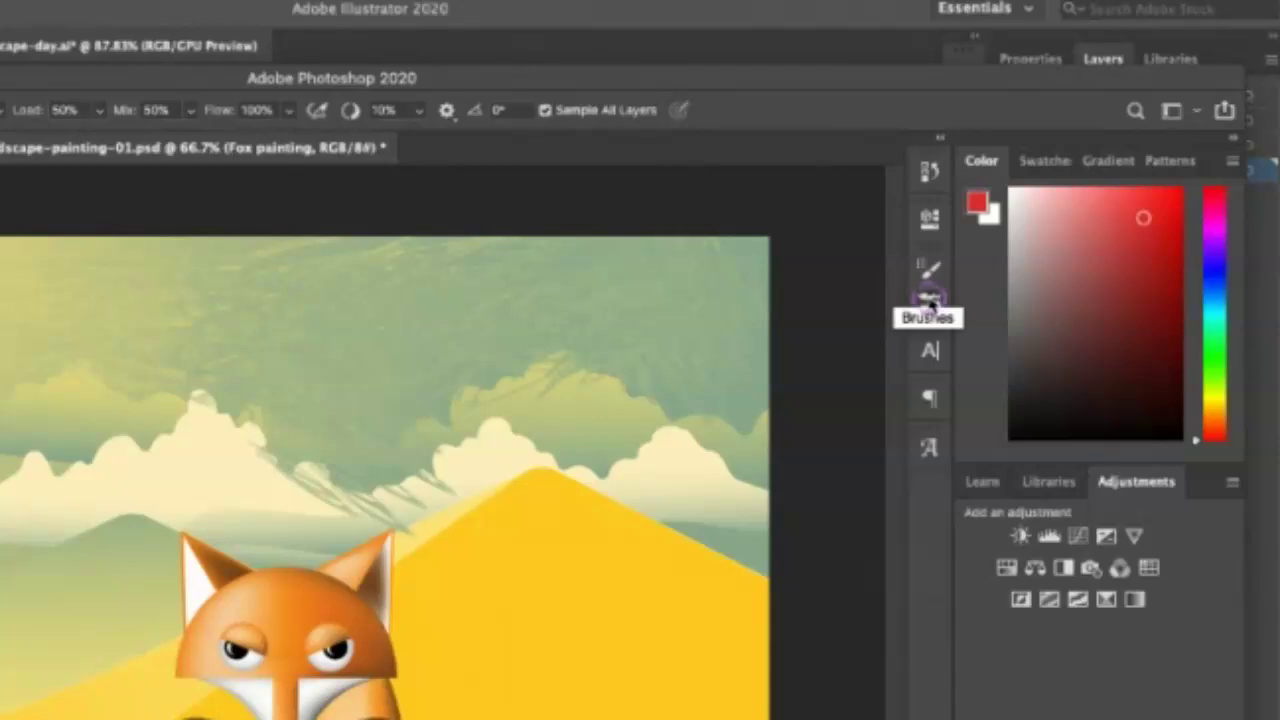
Choose the Hard Round 50 tip at 100% hardness in Brush Settings.
{"action": "left_click", "coordinate": [929, 298]}
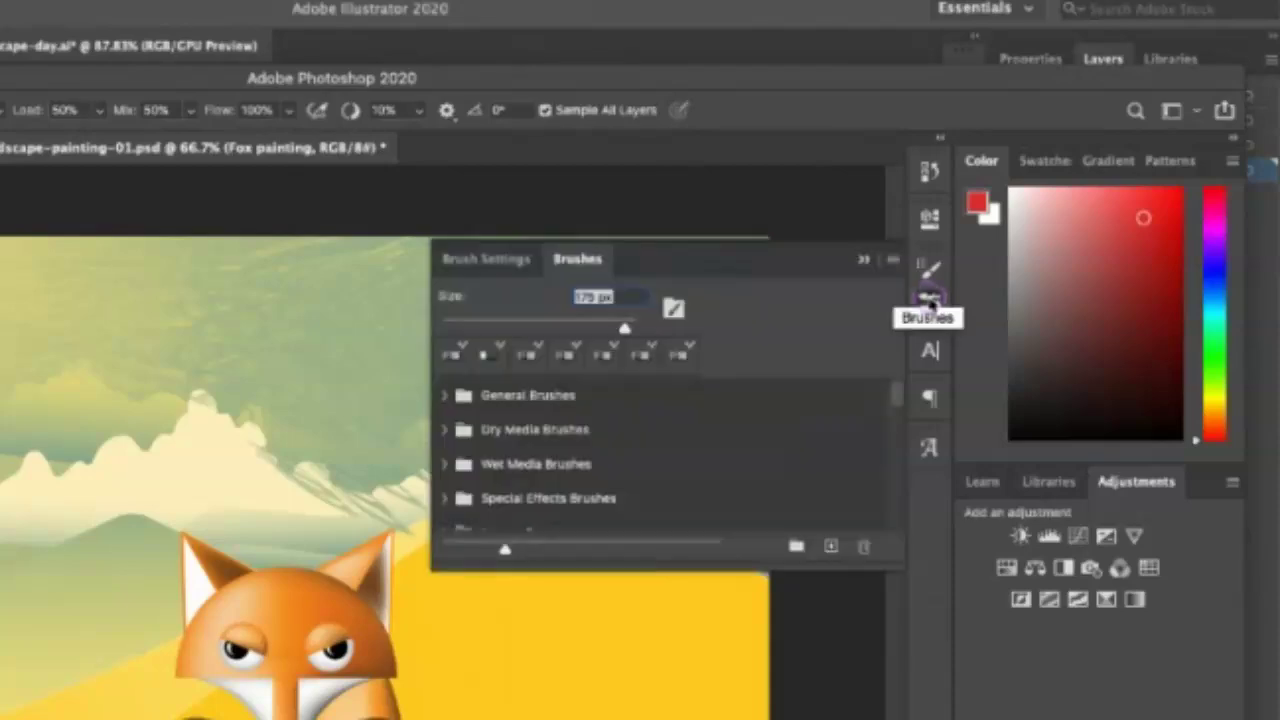
{"action": "left_click", "coordinate": [932, 228]}
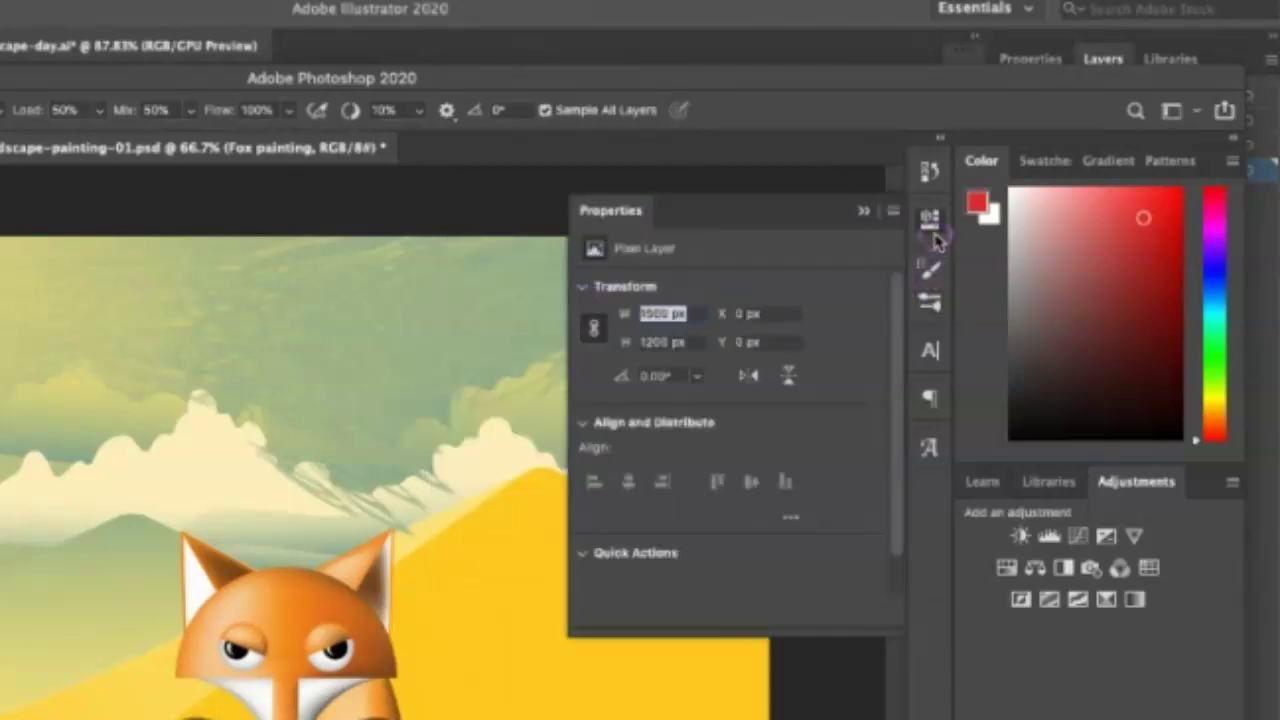
{"action": "left_click", "coordinate": [929, 266]}
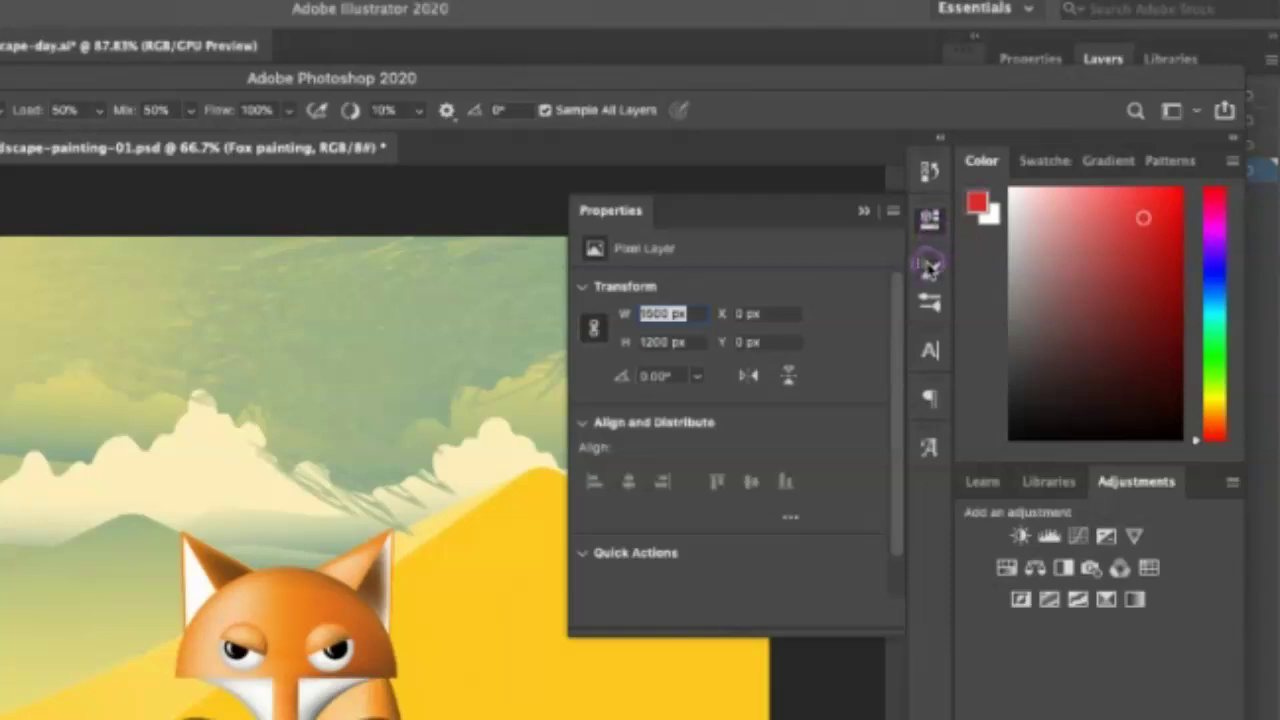
{"action": "left_click", "coordinate": [929, 266]}
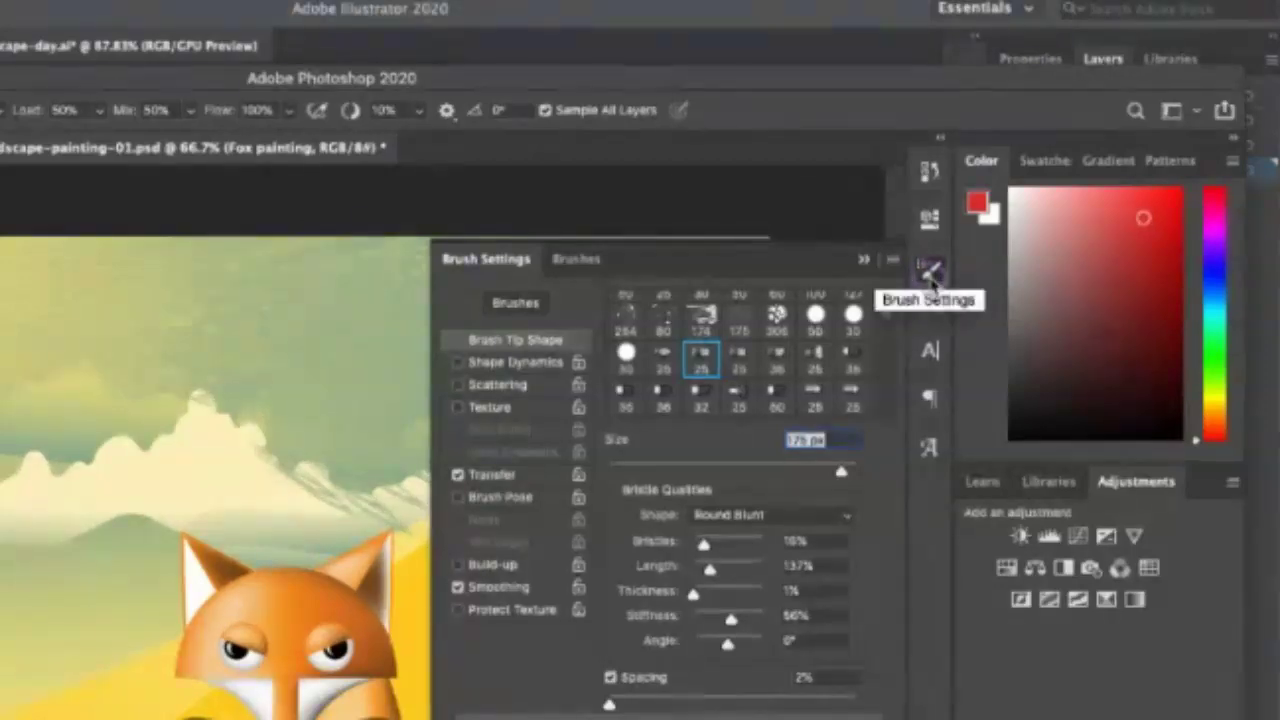
{"action": "left_click", "coordinate": [928, 280]}
{"action": "left_click", "coordinate": [928, 280]}
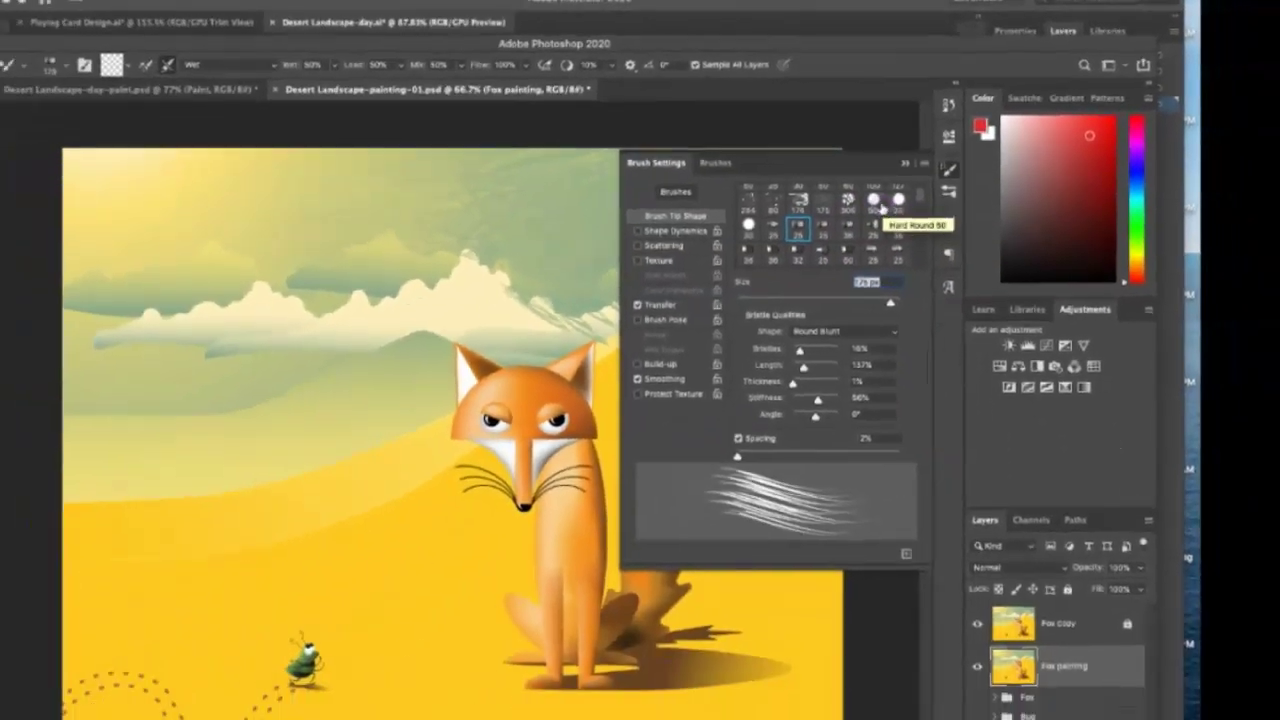
{"action": "left_click", "coordinate": [876, 201]}
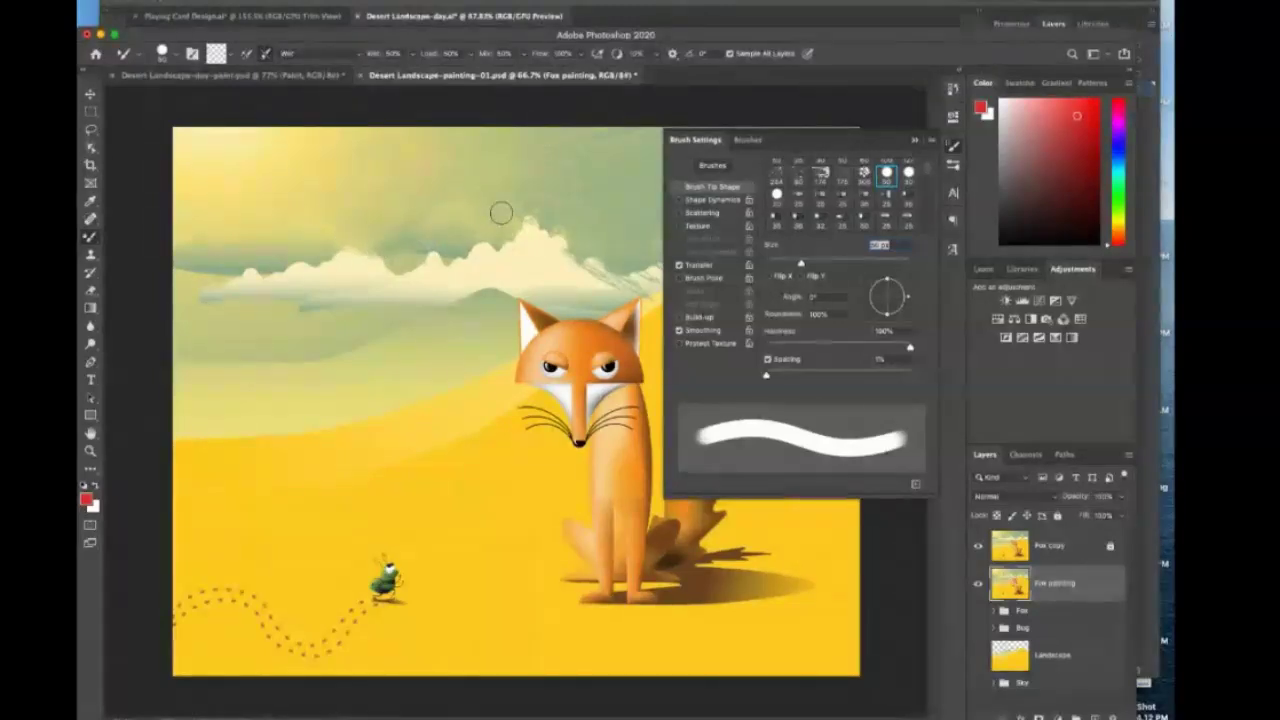
Resize the brush, close Brush Settings, and smear clouds over the dune's right edge.
{"action": "key", "text": "bracketright"}
{"action": "key", "text": "bracketright"}
{"action": "key", "text": "bracketright"}
{"action": "key", "text": "bracketright"}
{"action": "key", "text": "bracketright"}
{"action": "key", "text": "bracketright"}
{"action": "key", "text": "bracketright"}
{"action": "key", "text": "bracketright"}
{"action": "key", "text": "bracketleft"}
{"action": "key", "text": "bracketleft"}
{"action": "key", "text": "bracketleft"}
{"action": "key", "text": "bracketleft"}
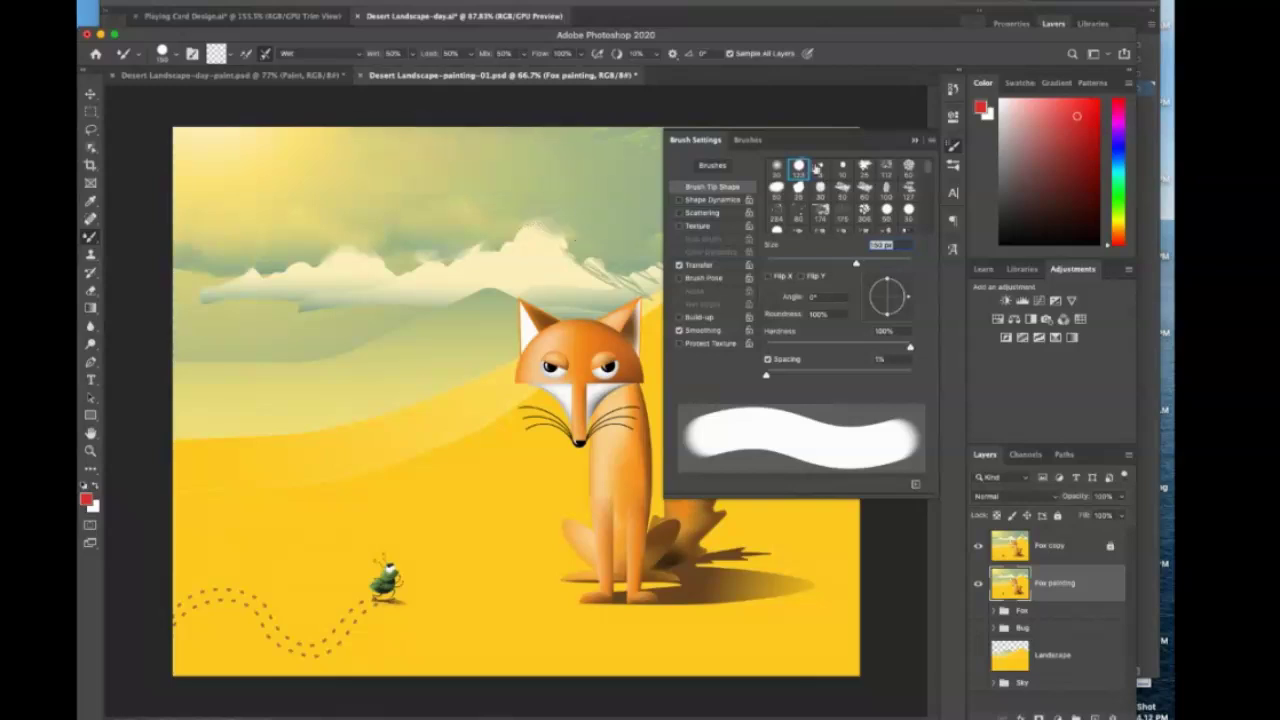
{"action": "left_click", "coordinate": [914, 140]}
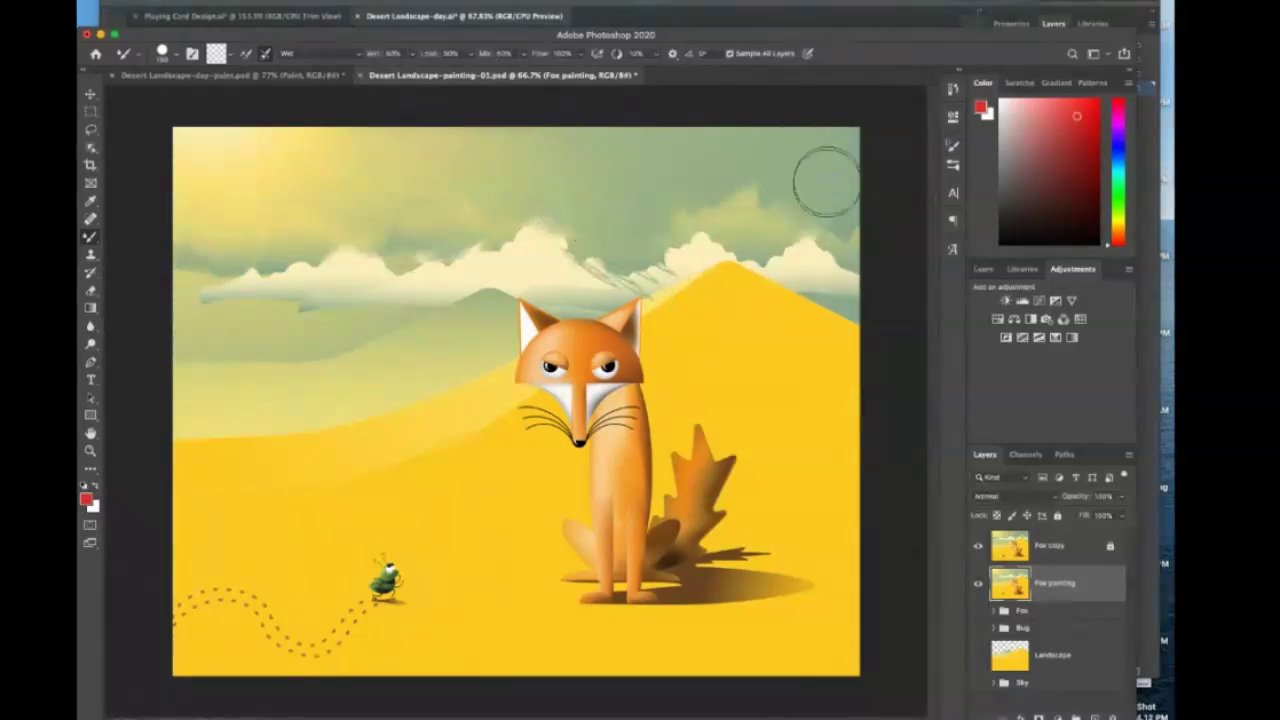
{"action": "mouse_move", "coordinate": [820, 266]}
{"action": "left_mouse_down"}
{"action": "mouse_move", "coordinate": [829, 277]}
{"action": "mouse_move", "coordinate": [737, 249]}
{"action": "mouse_move", "coordinate": [594, 271]}
{"action": "mouse_move", "coordinate": [585, 288]}
{"action": "mouse_move", "coordinate": [523, 249]}
{"action": "mouse_move", "coordinate": [395, 294]}
{"action": "mouse_move", "coordinate": [177, 286]}
{"action": "mouse_move", "coordinate": [311, 320]}
{"action": "mouse_move", "coordinate": [424, 298]}
{"action": "left_mouse_up"}
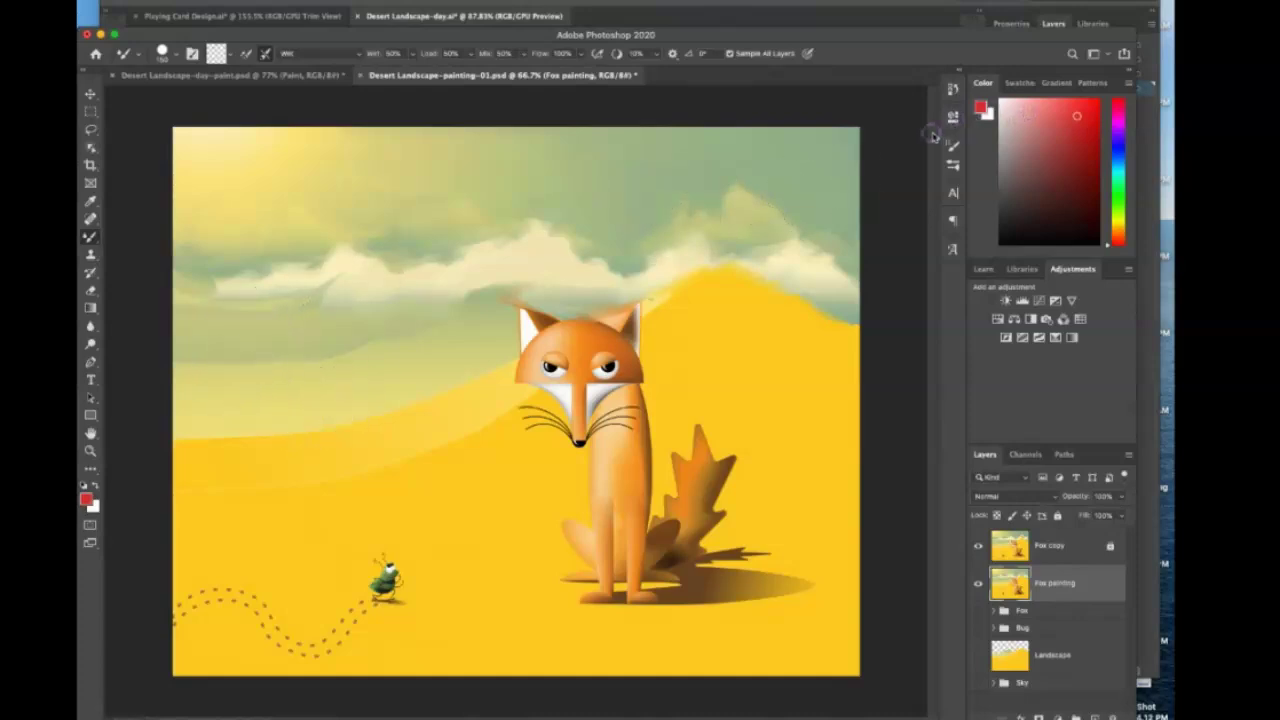
Pick the Round Blunt bristle tip in Brush Settings, then close the panel.
{"action": "left_click", "coordinate": [952, 117]}
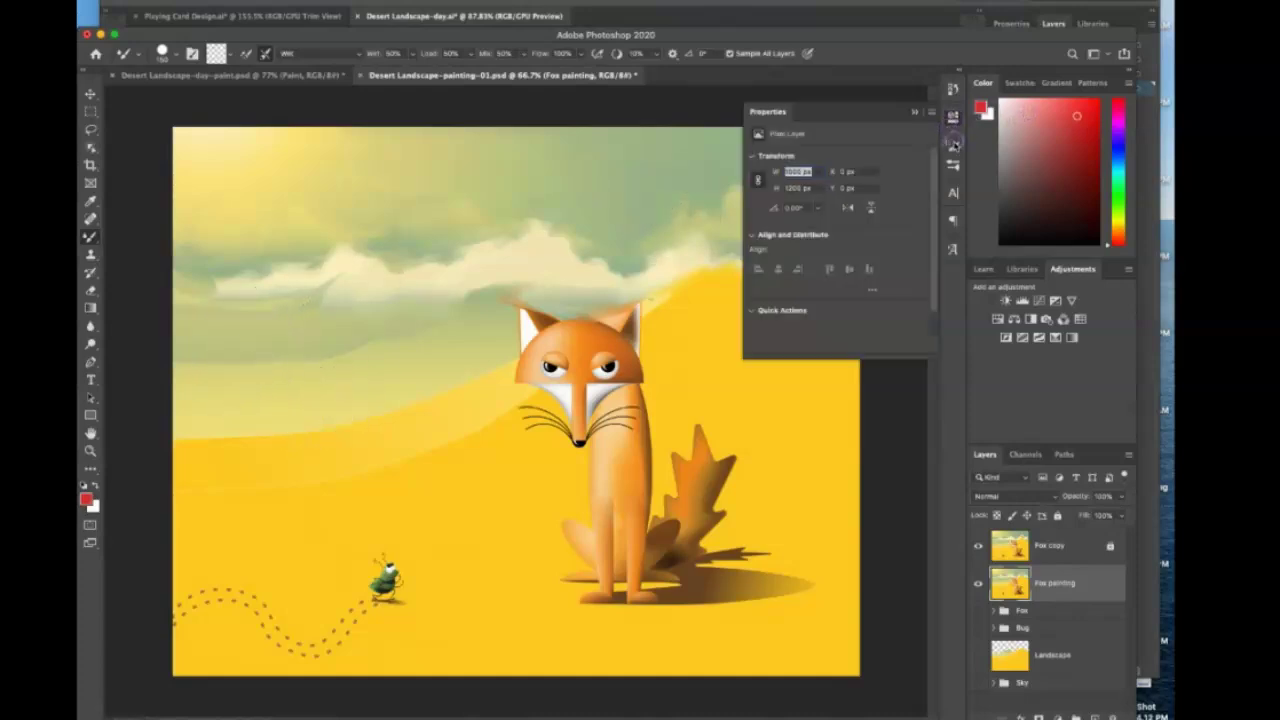
{"action": "left_click", "coordinate": [953, 145]}
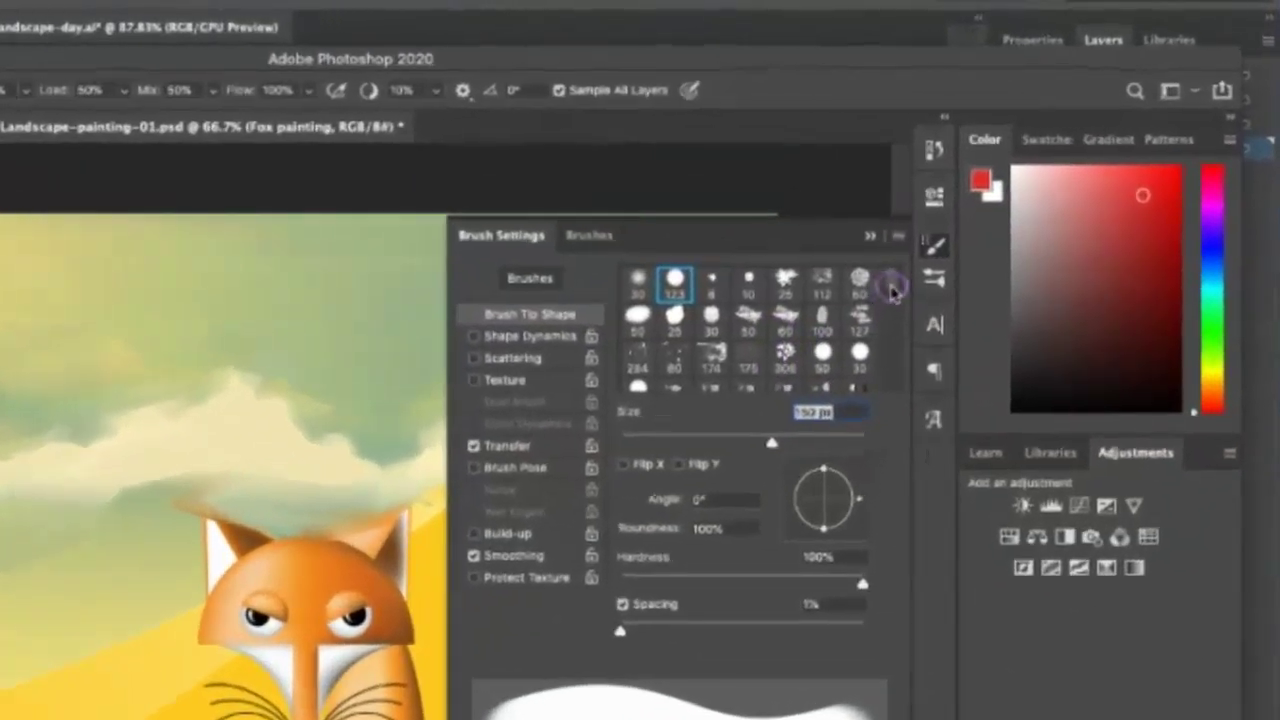
{"action": "mouse_move", "coordinate": [893, 290]}
{"action": "left_mouse_down"}
{"action": "mouse_move", "coordinate": [893, 302]}
{"action": "mouse_move", "coordinate": [891, 286]}
{"action": "left_mouse_up"}
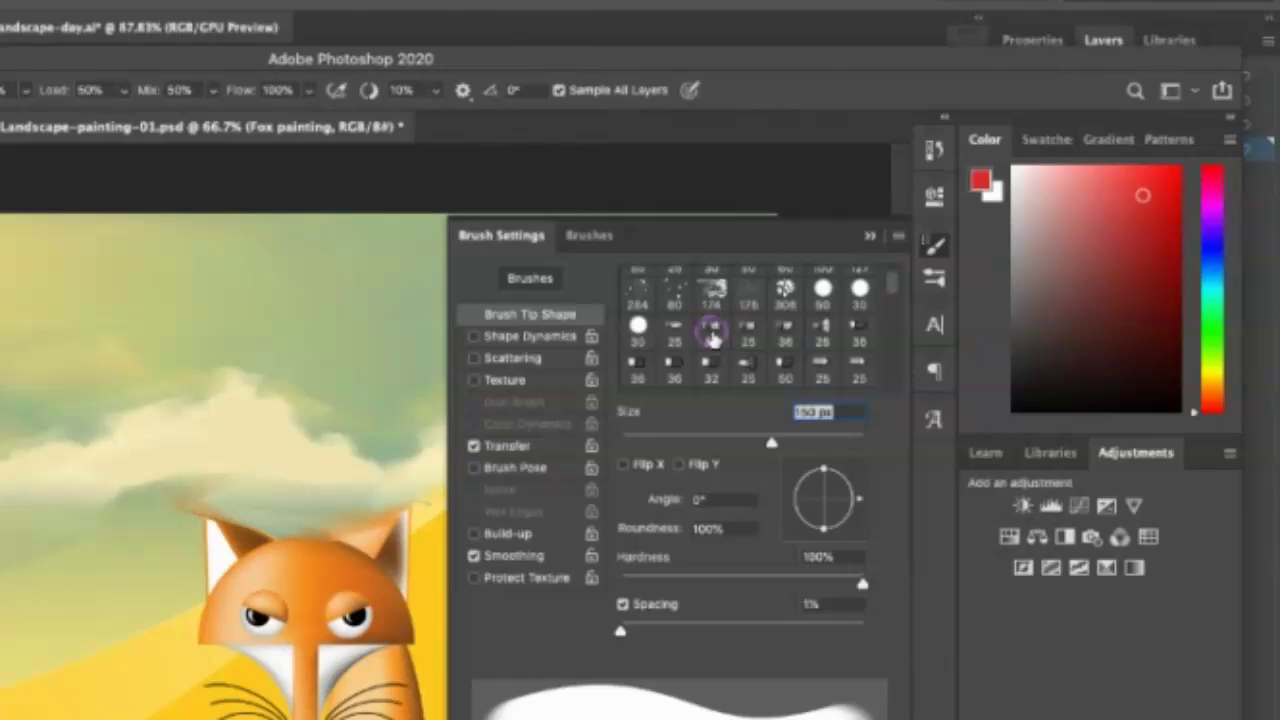
{"action": "left_click", "coordinate": [712, 336]}
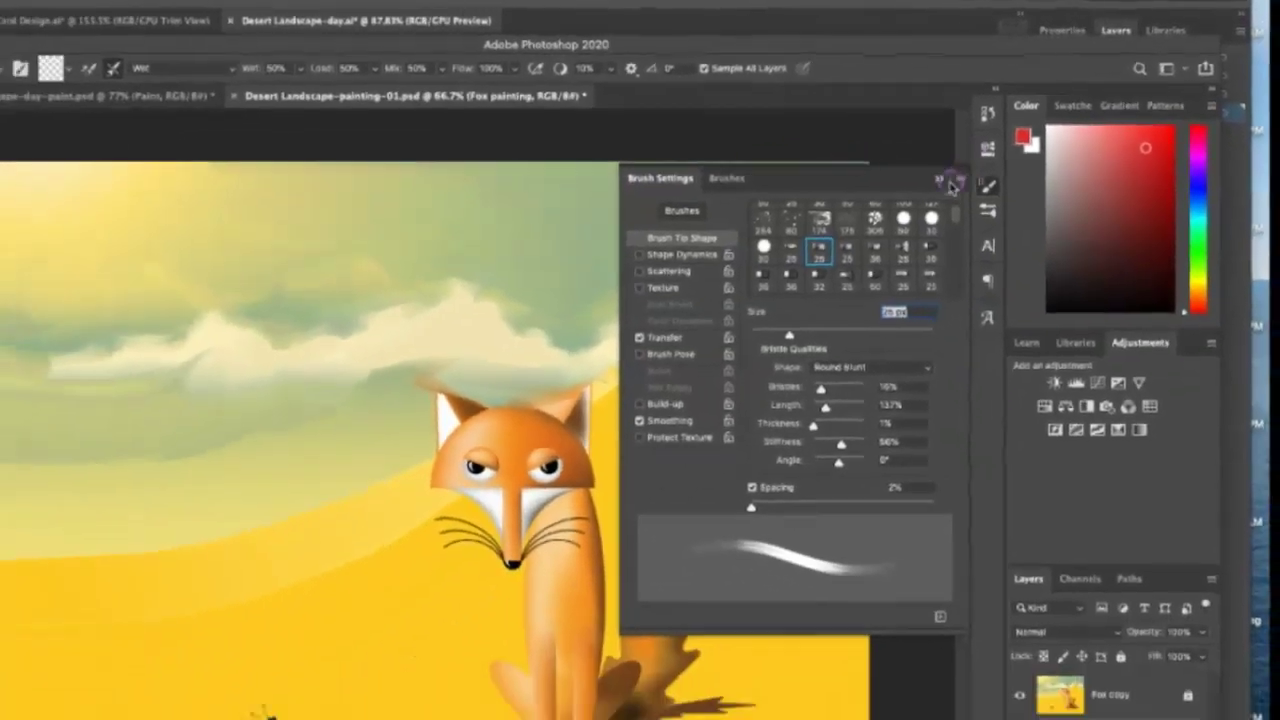
{"action": "left_click", "coordinate": [947, 171]}
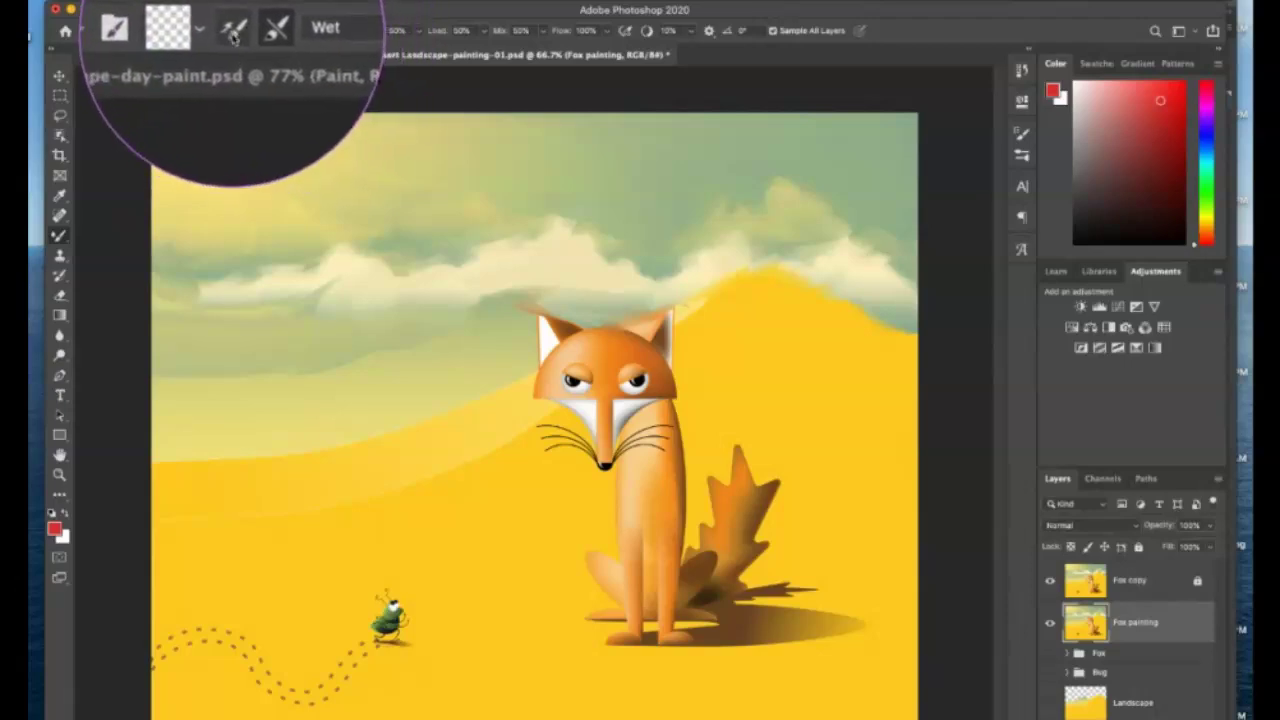
Keep the brush loaded with red paint and settle on the Wet blending preset after trying Very Wet.
{"action": "left_click", "coordinate": [233, 32]}
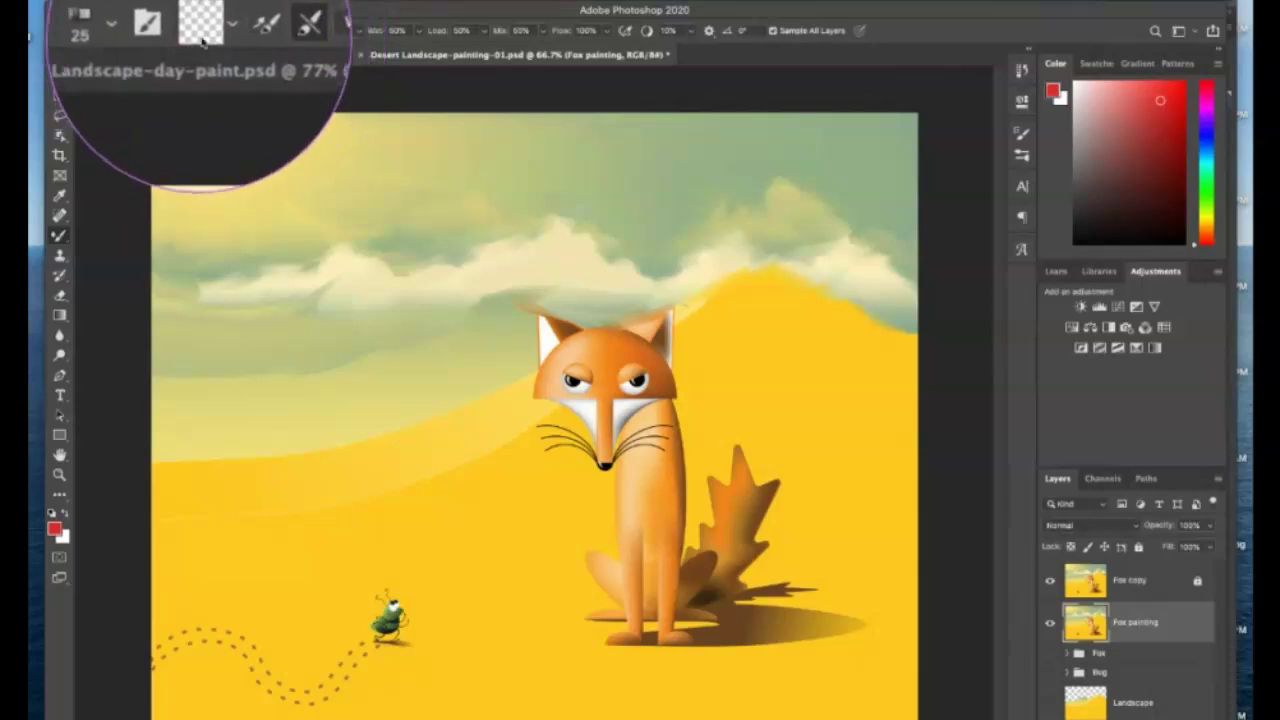
{"action": "left_click", "coordinate": [233, 32]}
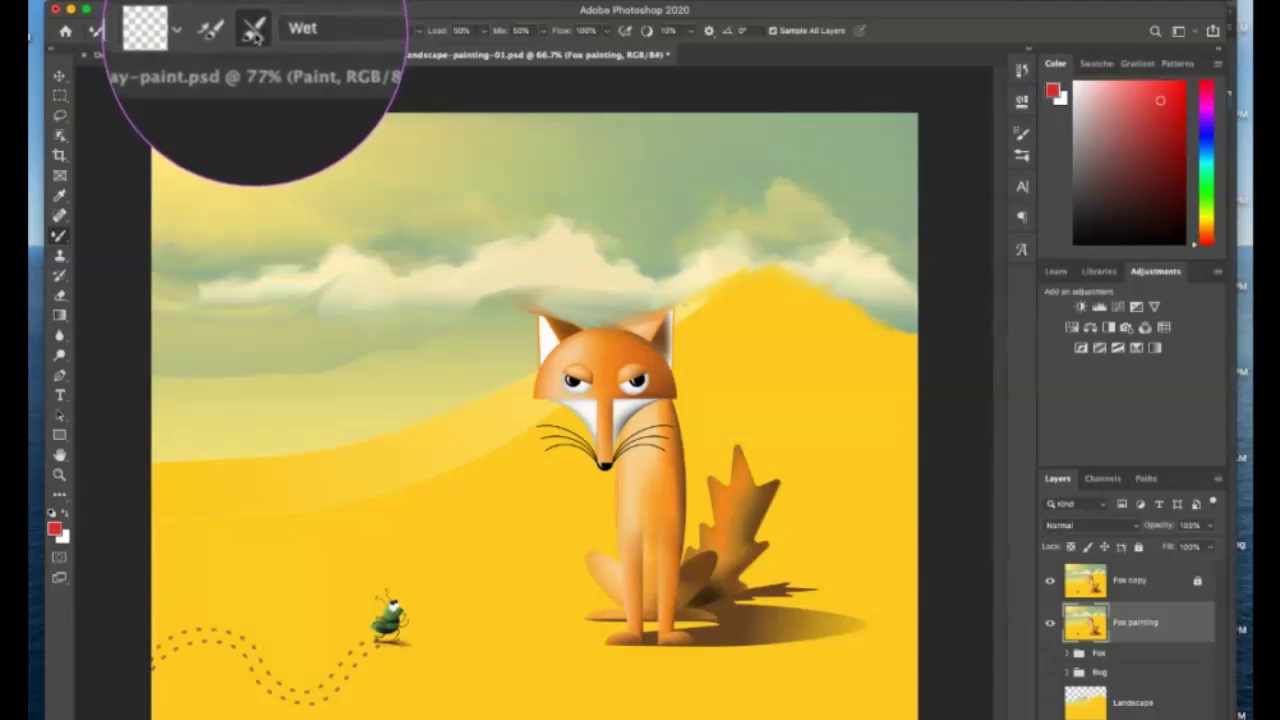
{"action": "left_click", "coordinate": [355, 31]}
{"action": "left_click", "coordinate": [355, 31]}
{"action": "left_click", "coordinate": [355, 31]}
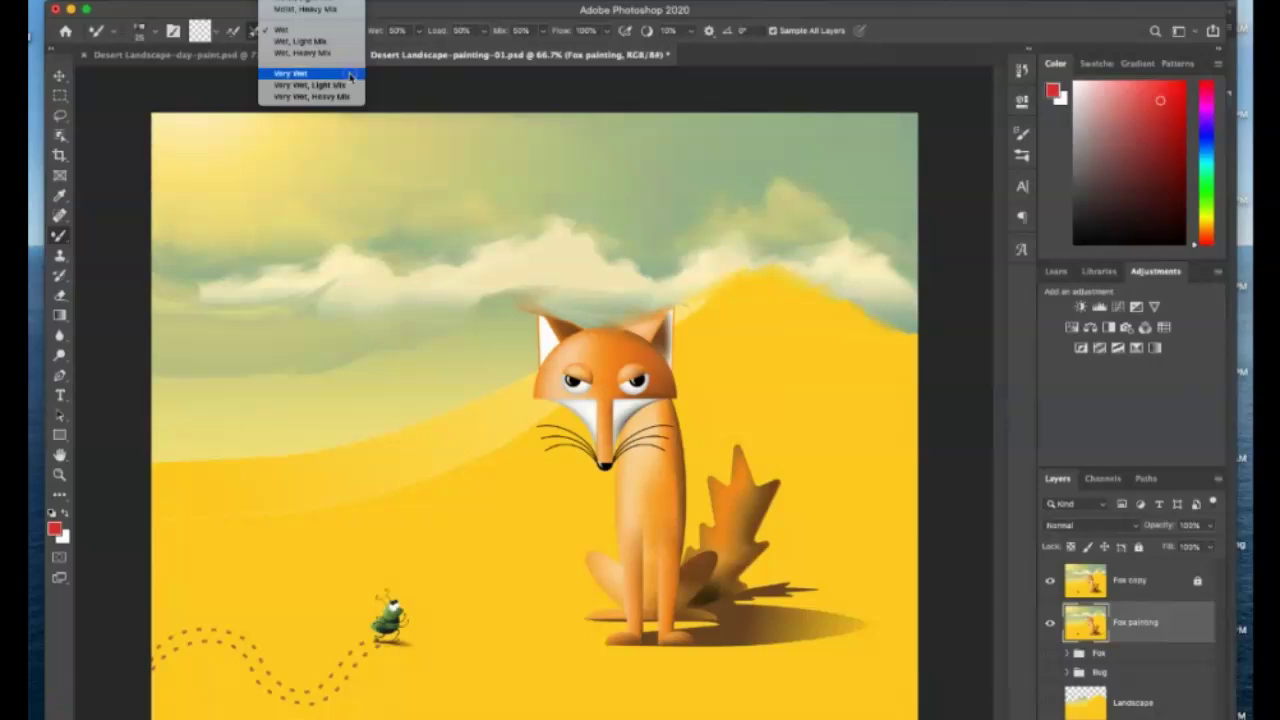
{"action": "left_click", "coordinate": [349, 76]}
{"action": "left_click", "coordinate": [348, 29]}
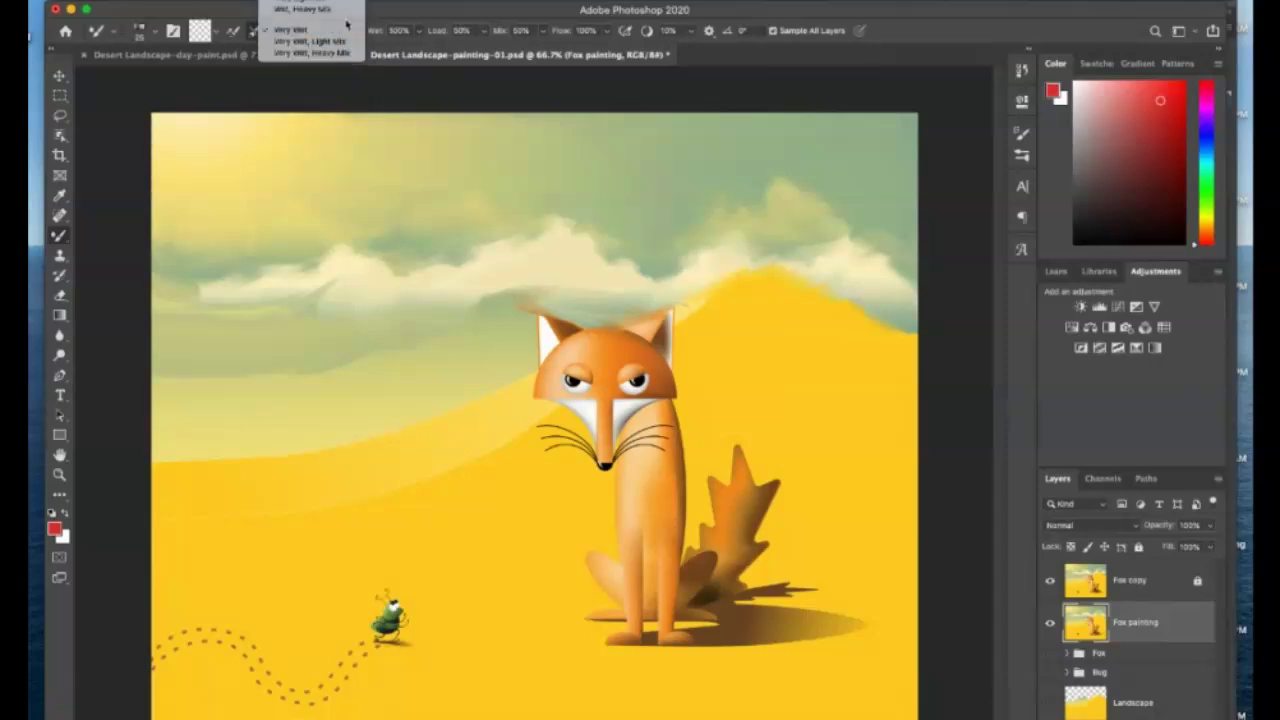
{"action": "key", "text": "Escape"}
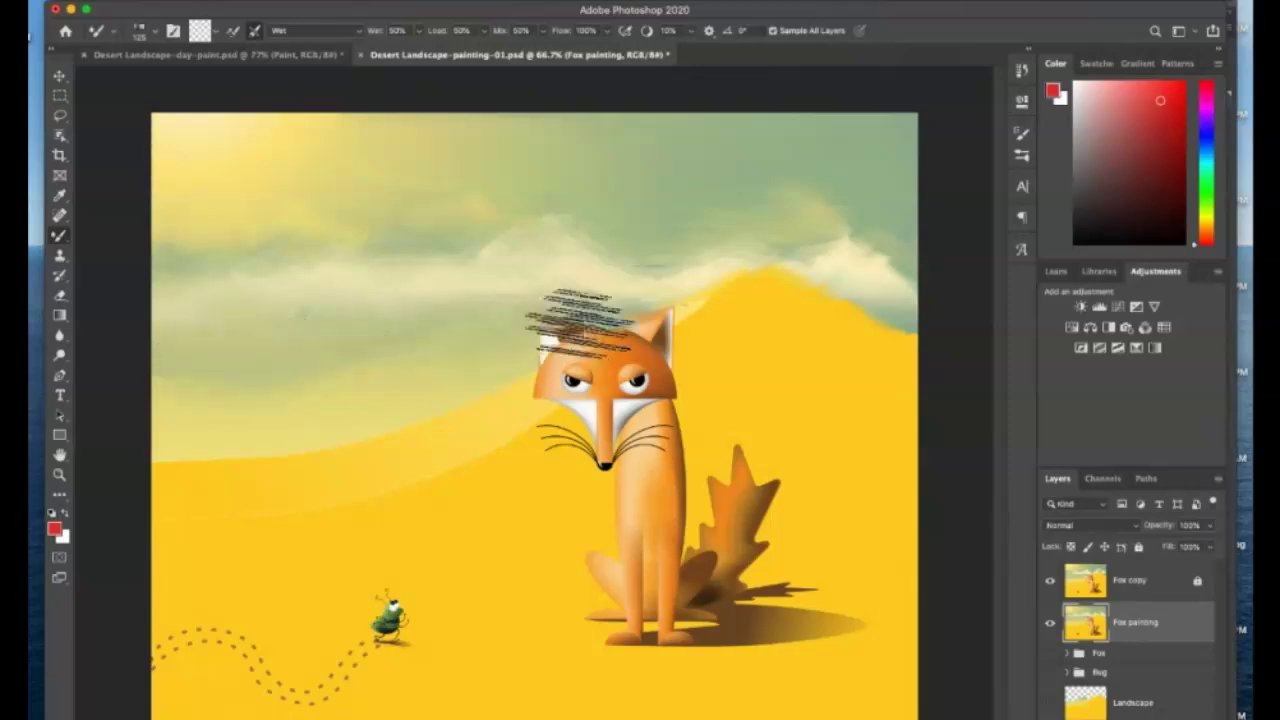
Smear the fox's head, footprint trail, bug, and the fox's shadow and tail into the sand.
{"action": "mouse_move", "coordinate": [580, 340]}
{"action": "left_mouse_down"}
{"action": "mouse_move", "coordinate": [671, 371]}
{"action": "mouse_move", "coordinate": [671, 300]}
{"action": "mouse_move", "coordinate": [600, 375]}
{"action": "mouse_move", "coordinate": [614, 440]}
{"action": "mouse_move", "coordinate": [690, 405]}
{"action": "mouse_move", "coordinate": [643, 528]}
{"action": "mouse_move", "coordinate": [671, 571]}
{"action": "mouse_move", "coordinate": [640, 600]}
{"action": "mouse_move", "coordinate": [614, 600]}
{"action": "mouse_move", "coordinate": [623, 557]}
{"action": "mouse_move", "coordinate": [780, 495]}
{"action": "mouse_move", "coordinate": [729, 320]}
{"action": "mouse_move", "coordinate": [729, 371]}
{"action": "left_mouse_up"}
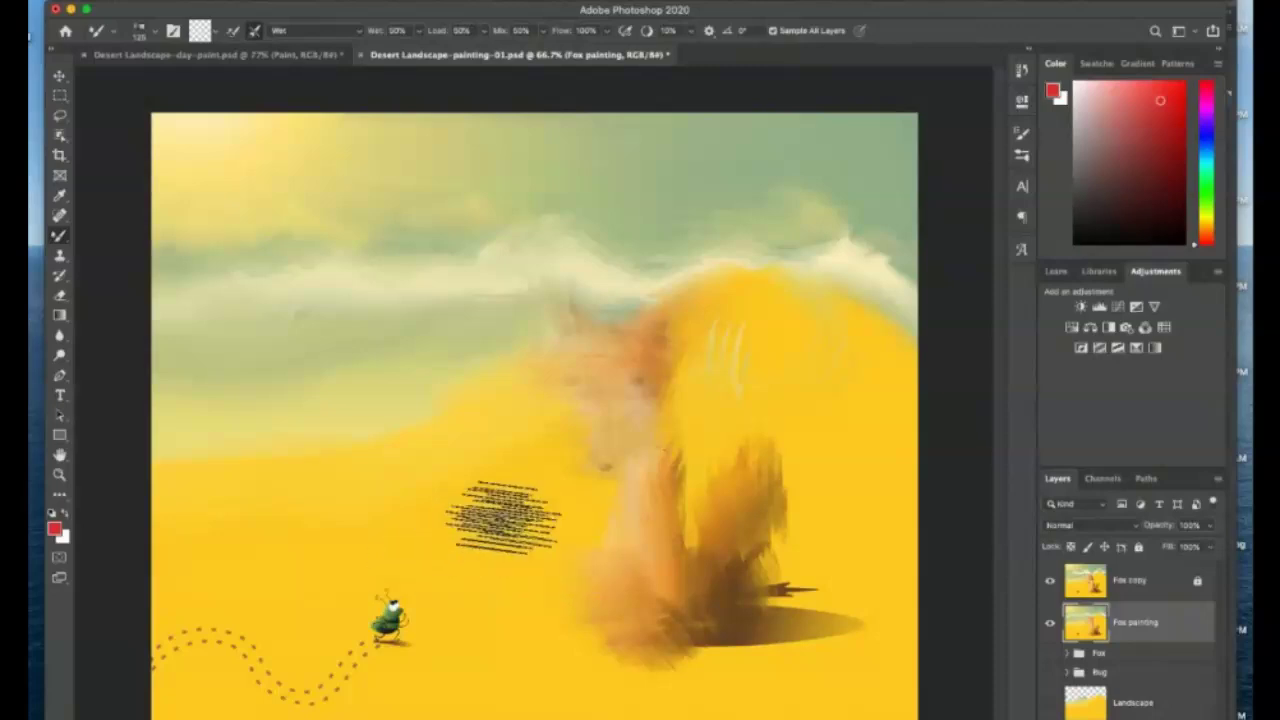
{"action": "left_click_drag", "start_coordinate": [343, 614], "coordinate": [250, 682]}
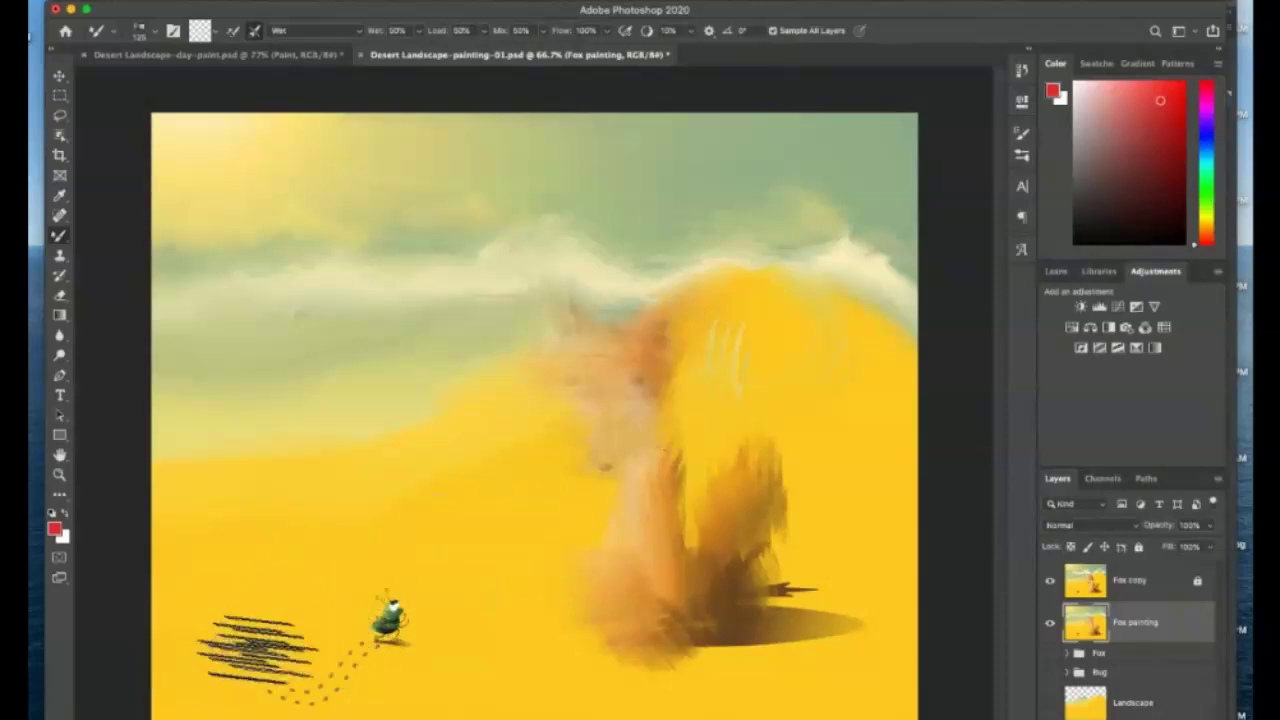
{"action": "left_click_drag", "start_coordinate": [343, 668], "coordinate": [414, 594]}
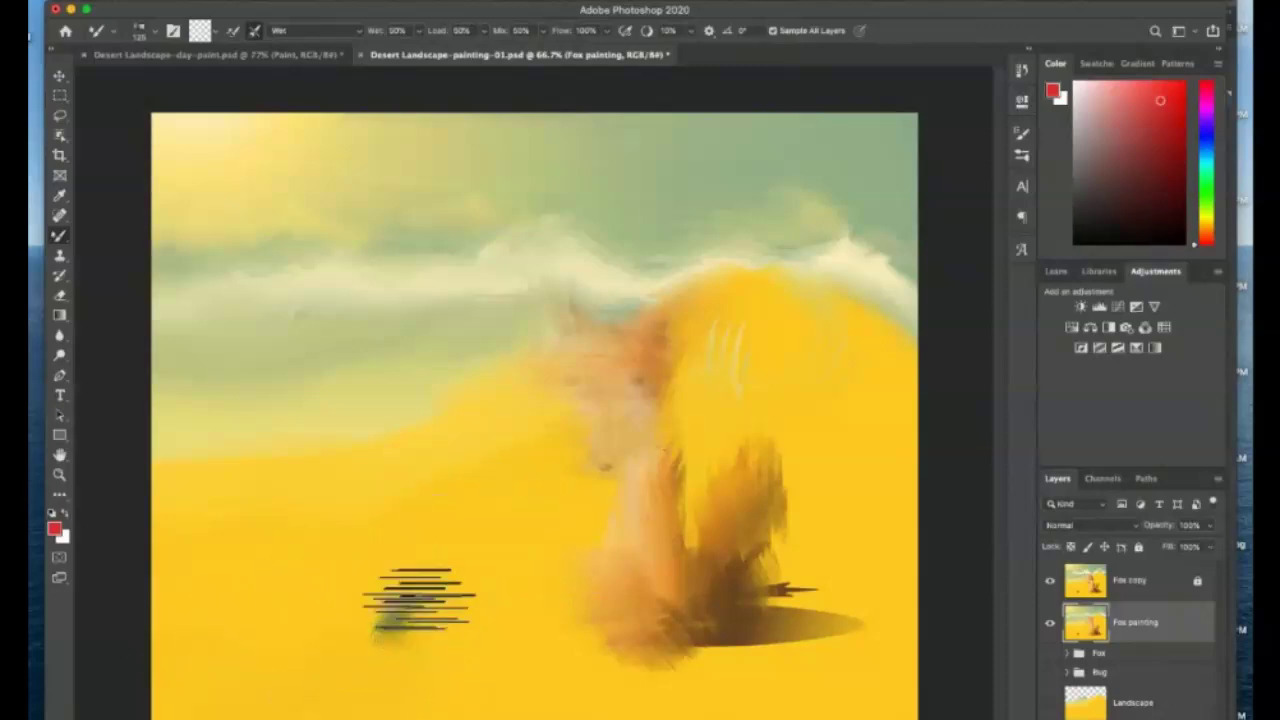
{"action": "mouse_move", "coordinate": [814, 606]}
{"action": "left_mouse_down"}
{"action": "mouse_move", "coordinate": [795, 585]}
{"action": "mouse_move", "coordinate": [825, 352]}
{"action": "left_mouse_up"}
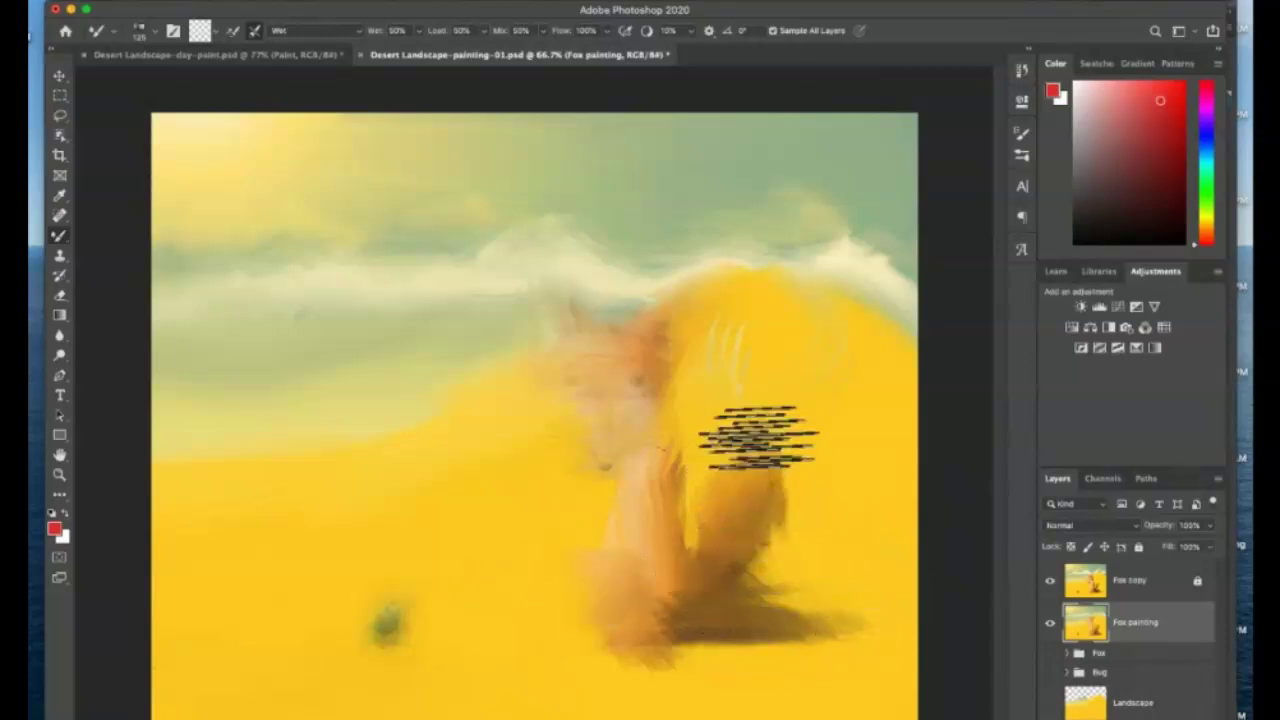
Enlarge the brush to 300, blend the fox's ear tops into the cloud, and streak the dune right of the fox.
{"action": "key", "text": "bracketright"}
{"action": "key", "text": "bracketright"}
{"action": "key", "text": "bracketright"}
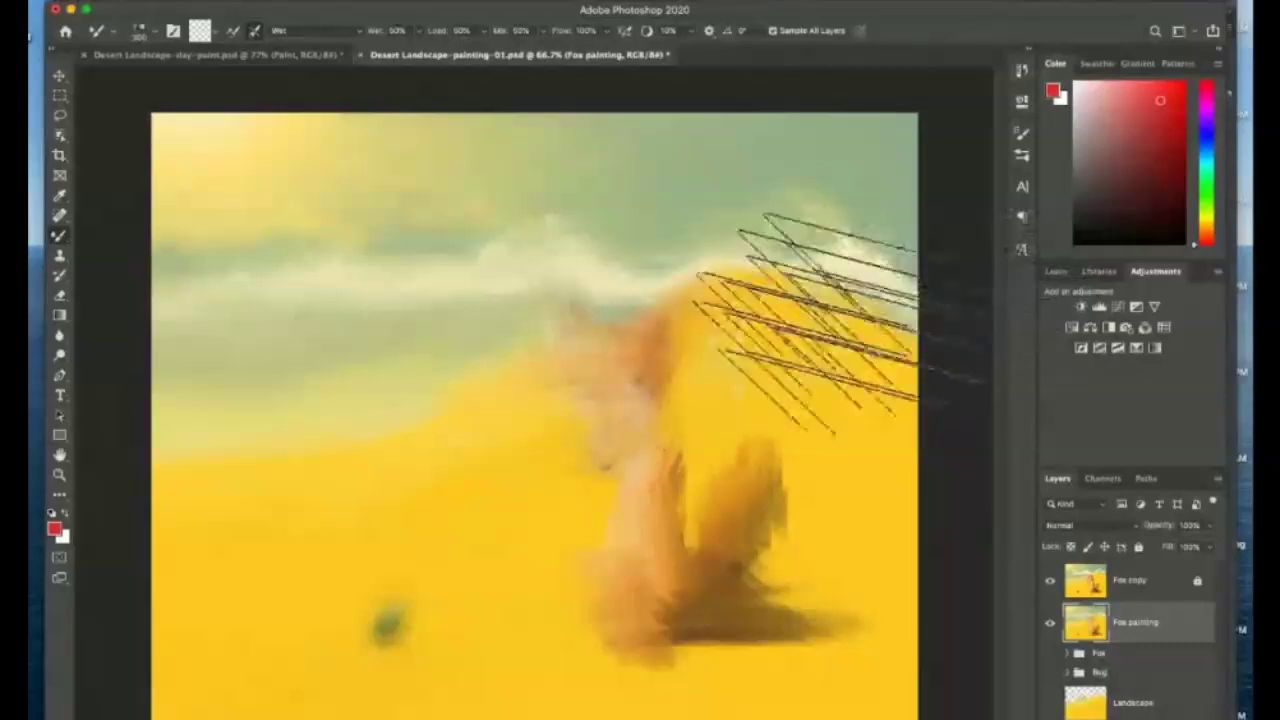
{"action": "key", "text": "ctrl+z"}
{"action": "key", "text": "ctrl+z"}
{"action": "key", "text": "ctrl+z"}
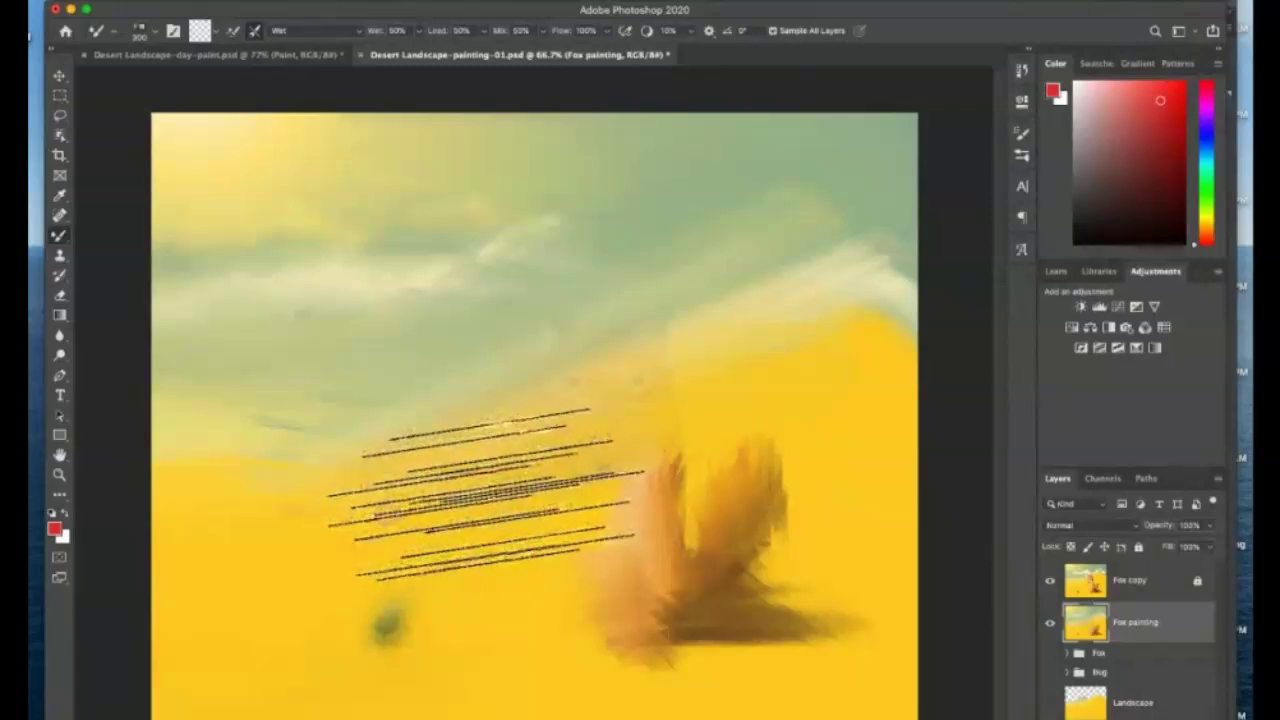
{"action": "key", "text": "ctrl+shift+z"}
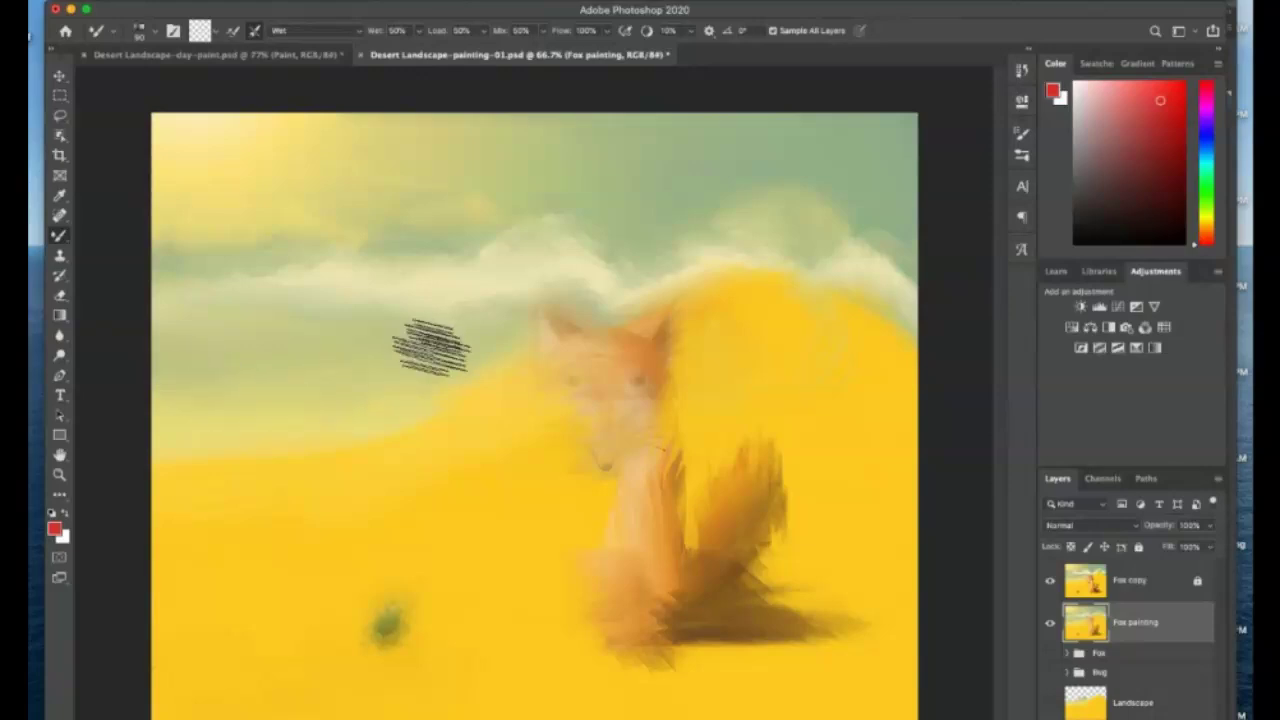
{"action": "mouse_move", "coordinate": [717, 278]}
{"action": "left_mouse_down"}
{"action": "mouse_move", "coordinate": [586, 294]}
{"action": "mouse_move", "coordinate": [537, 271]}
{"action": "mouse_move", "coordinate": [688, 315]}
{"action": "mouse_move", "coordinate": [666, 343]}
{"action": "mouse_move", "coordinate": [686, 337]}
{"action": "mouse_move", "coordinate": [608, 386]}
{"action": "mouse_move", "coordinate": [620, 368]}
{"action": "left_mouse_up"}
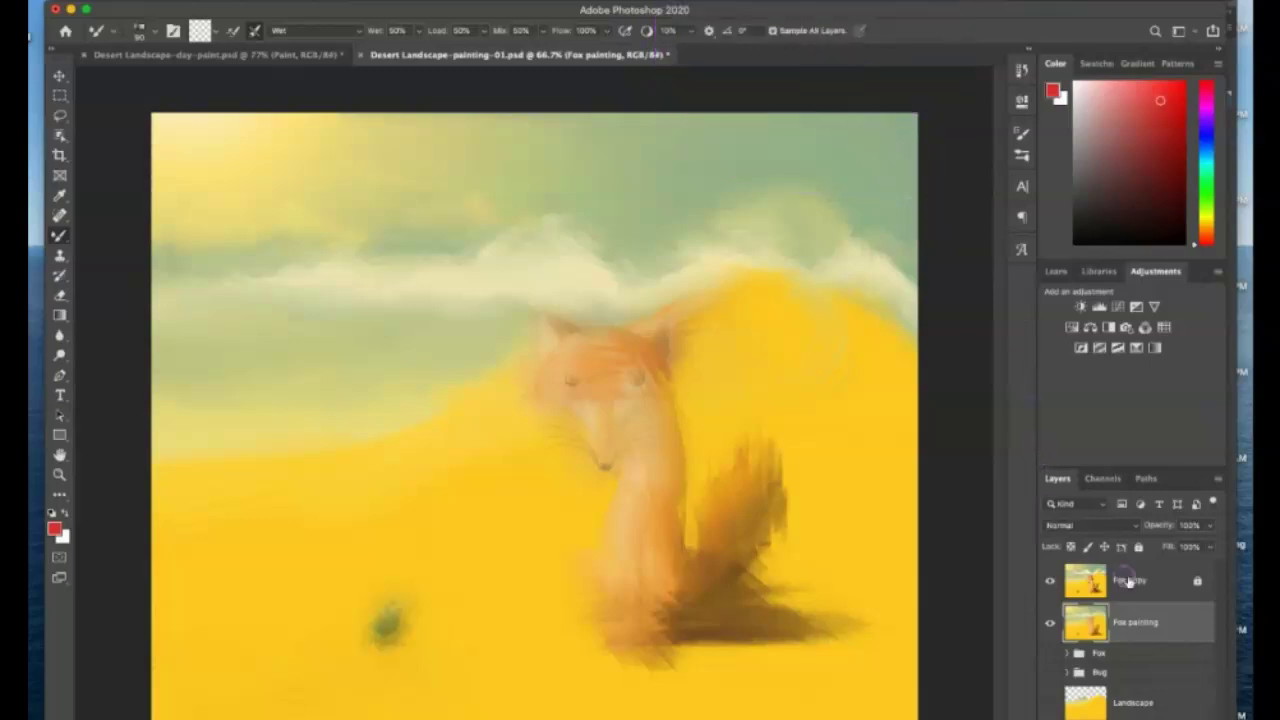
{"action": "left_click_drag", "start_coordinate": [795, 368], "coordinate": [880, 372]}
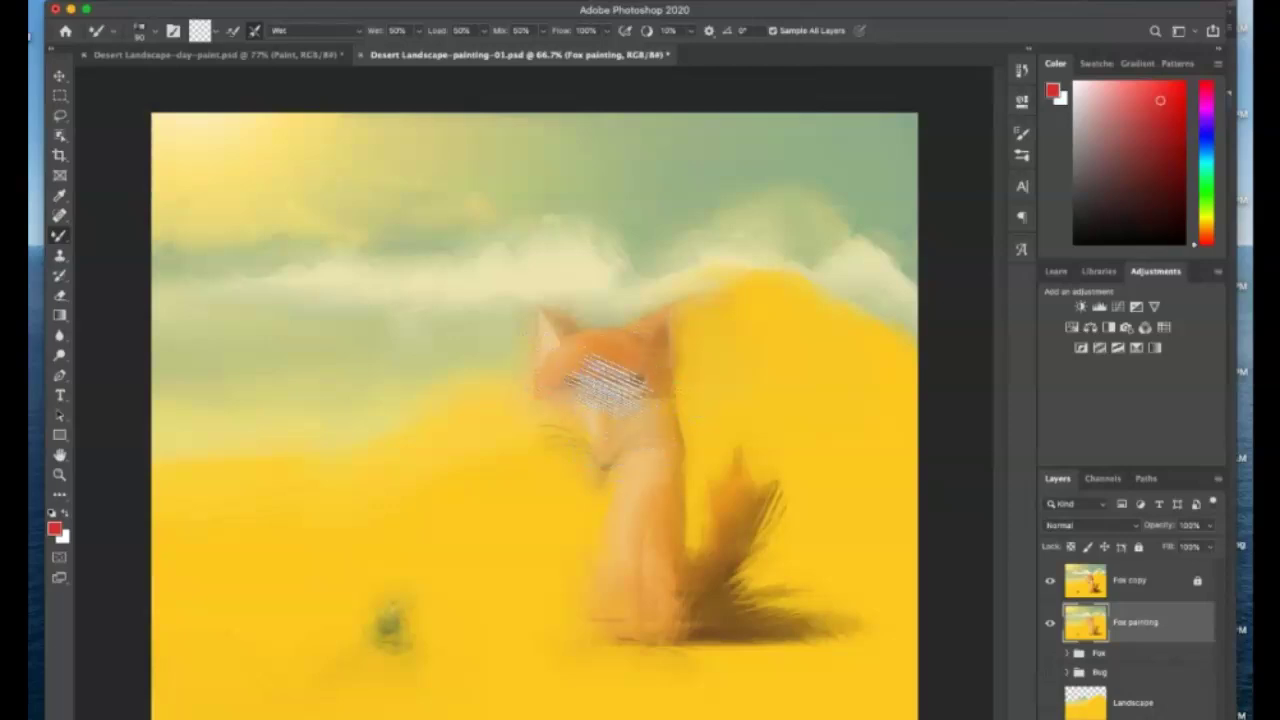
Reselect the Fox painting layer and brush the cloud puff whiter and more defined.
{"action": "left_click", "coordinate": [1168, 580]}
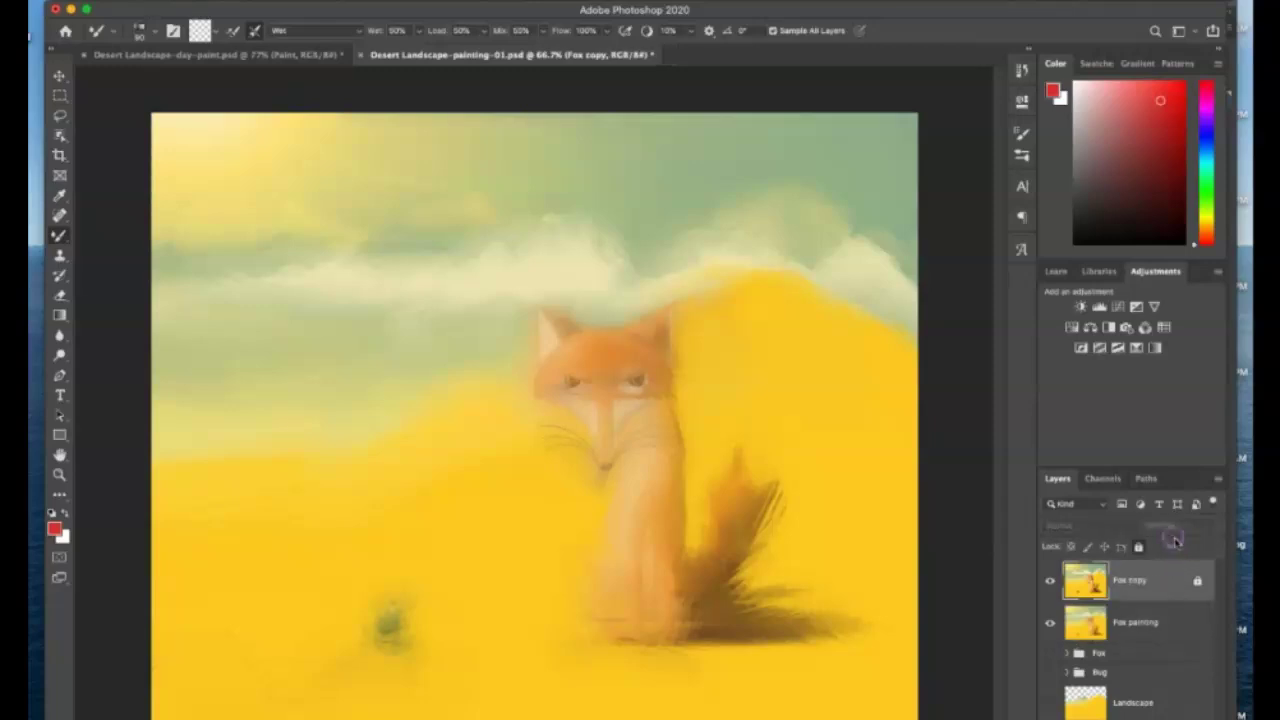
{"action": "left_click", "coordinate": [1168, 621]}
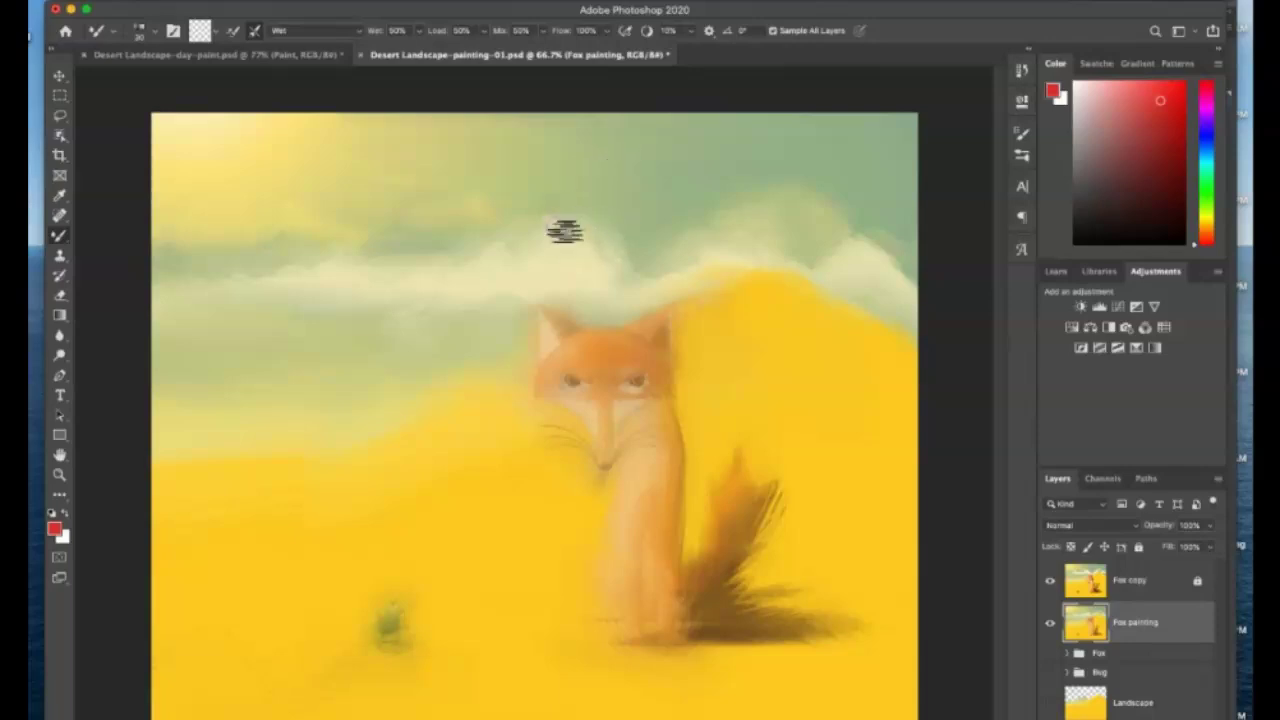
{"action": "left_click_drag", "start_coordinate": [568, 230], "coordinate": [515, 261]}
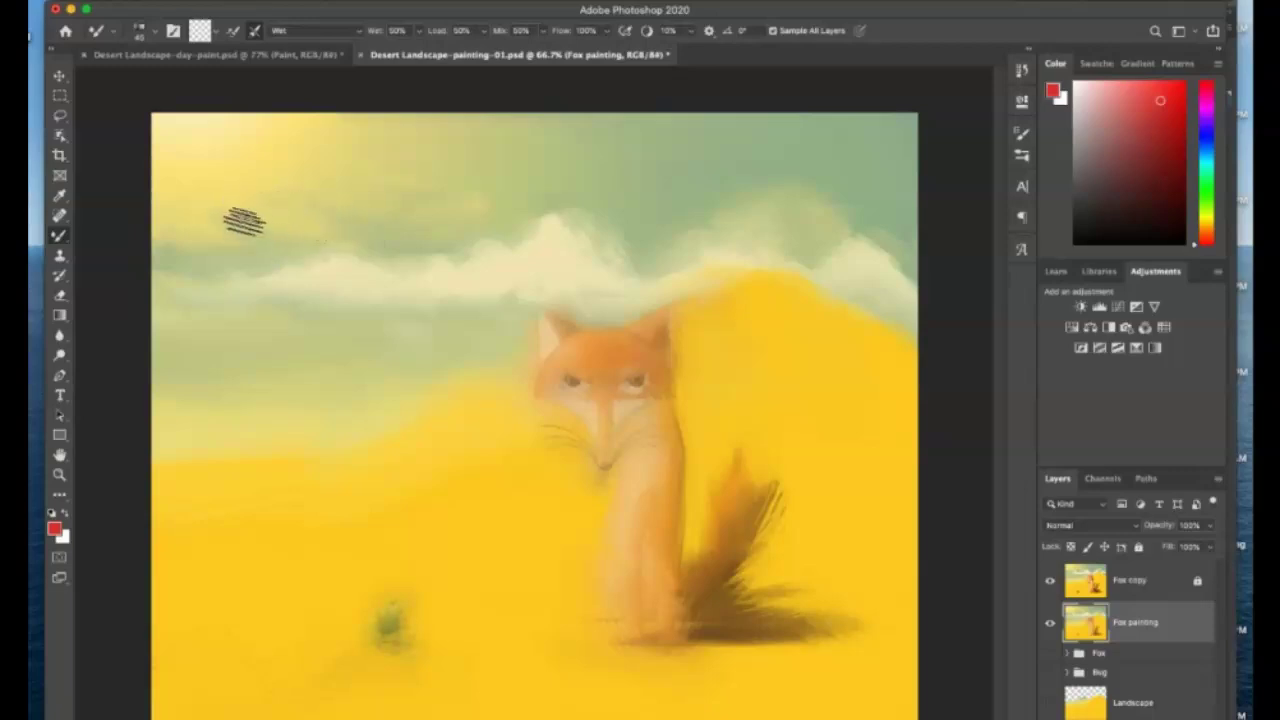
{"action": "left_click", "coordinate": [1022, 136]}
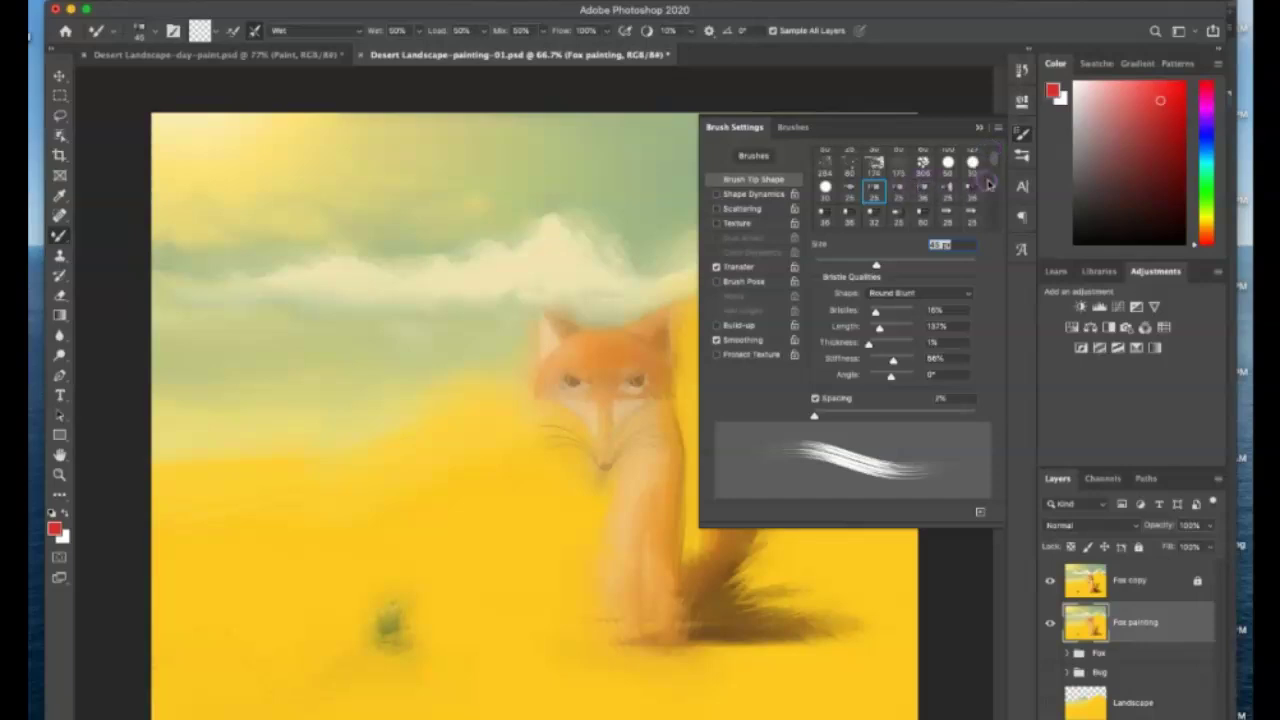
{"action": "left_click_drag", "start_coordinate": [996, 165], "coordinate": [1004, 160]}
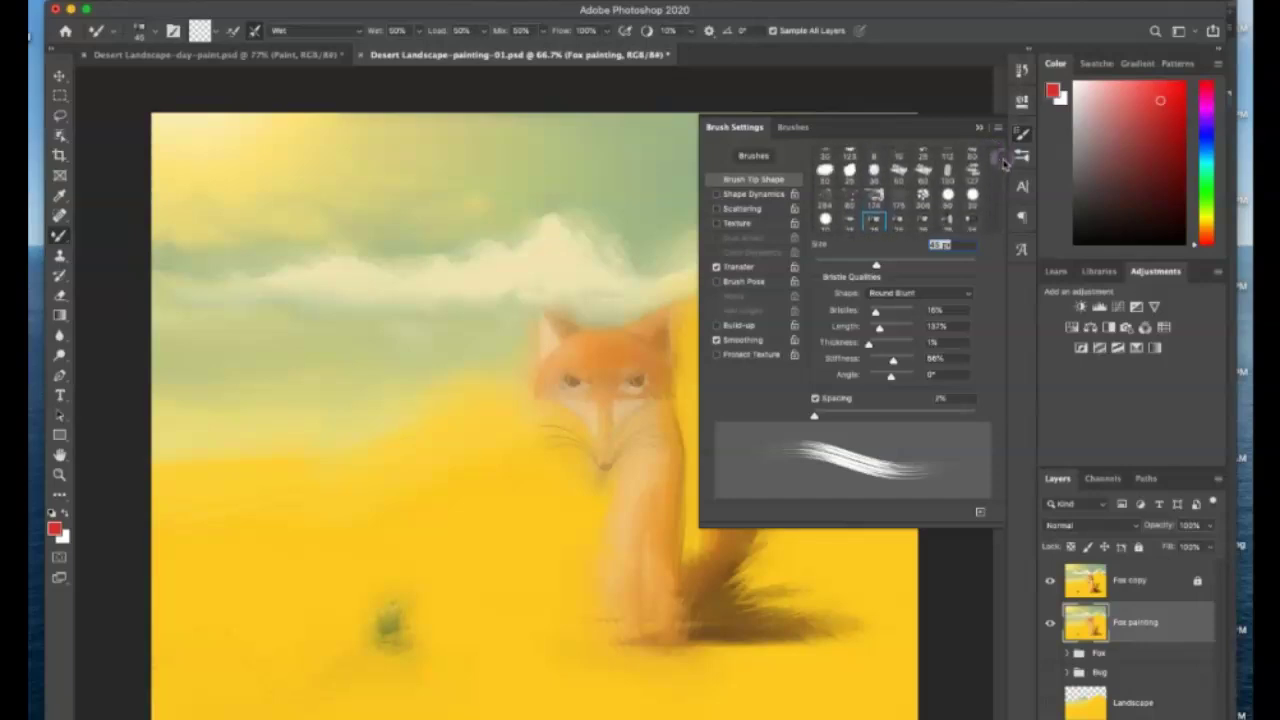
{"action": "scroll", "coordinate": [994, 165], "scroll_direction": "down", "scroll_amount": 1}
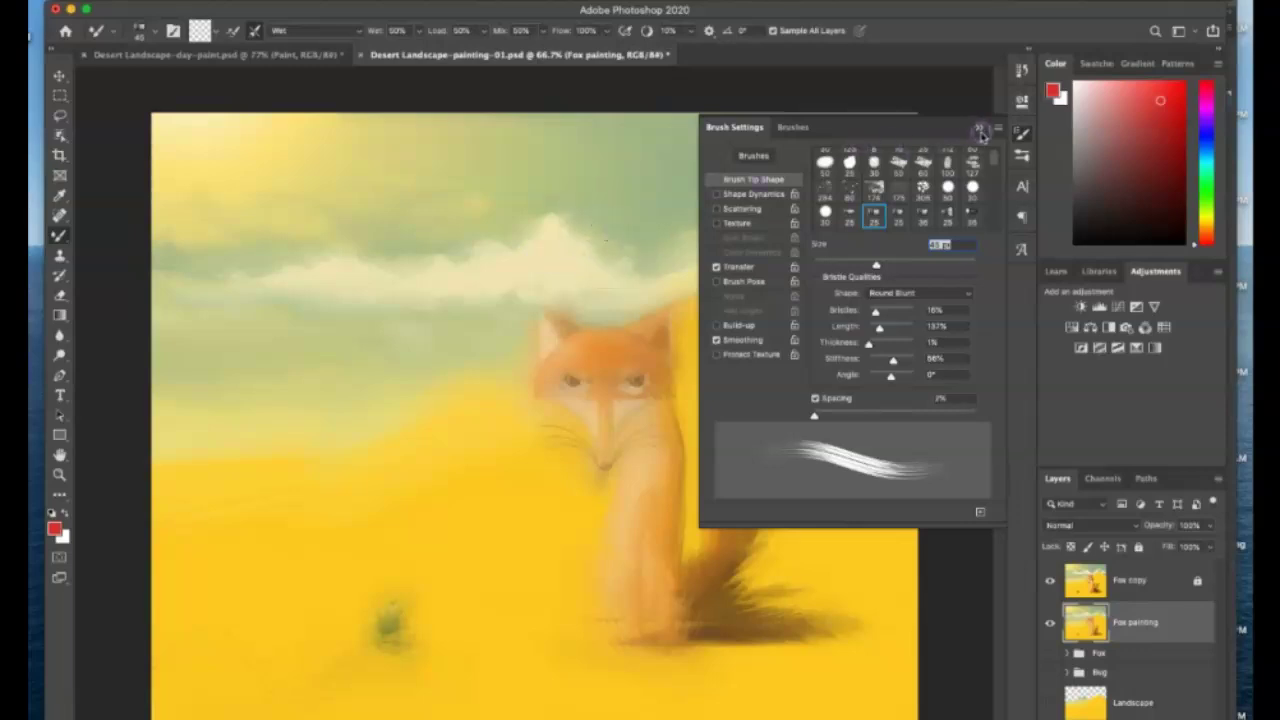
{"action": "left_click", "coordinate": [979, 131]}
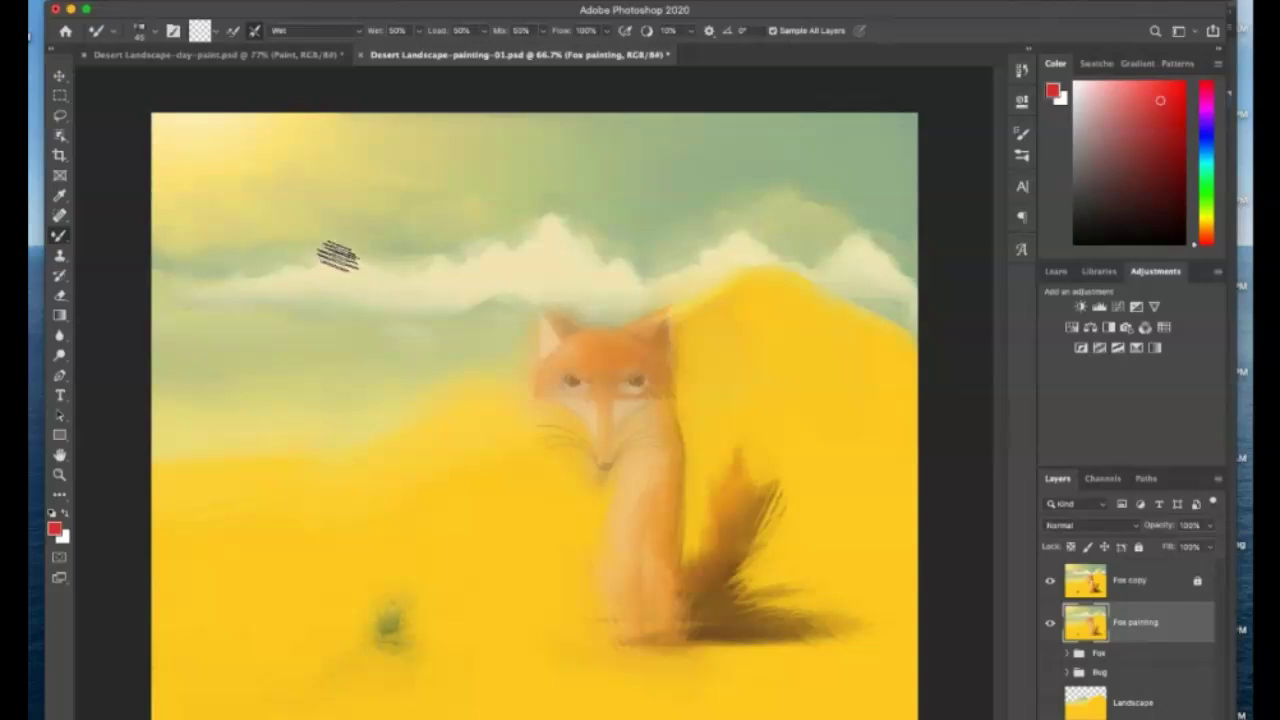
Sweep a stroke across the clouds and smooth the cloud-dune edge beside the fox's head.
{"action": "mouse_move", "coordinate": [325, 258]}
{"action": "left_mouse_down"}
{"action": "mouse_move", "coordinate": [394, 266]}
{"action": "mouse_move", "coordinate": [523, 230]}
{"action": "mouse_move", "coordinate": [736, 258]}
{"action": "mouse_move", "coordinate": [789, 240]}
{"action": "mouse_move", "coordinate": [705, 238]}
{"action": "mouse_move", "coordinate": [871, 263]}
{"action": "mouse_move", "coordinate": [900, 290]}
{"action": "left_mouse_up"}
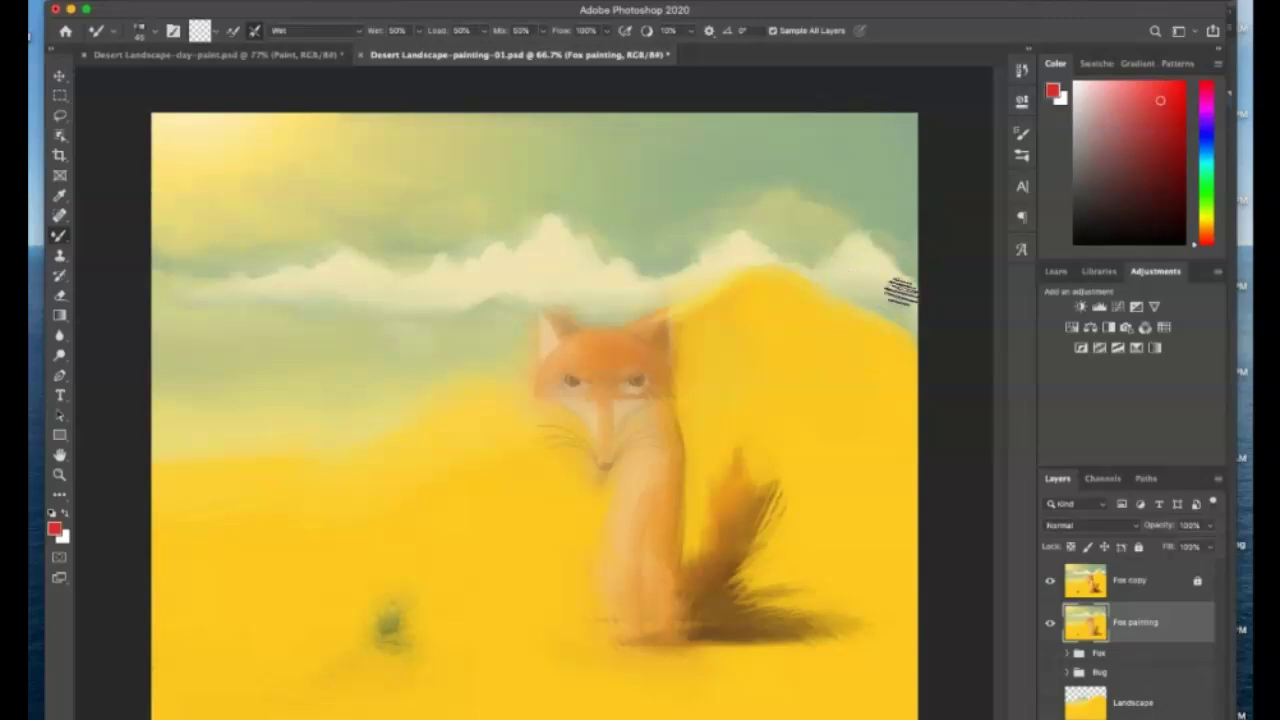
{"action": "mouse_move", "coordinate": [683, 295]}
{"action": "left_mouse_down"}
{"action": "mouse_move", "coordinate": [614, 309]}
{"action": "mouse_move", "coordinate": [666, 297]}
{"action": "mouse_move", "coordinate": [566, 294]}
{"action": "mouse_move", "coordinate": [480, 327]}
{"action": "left_mouse_up"}
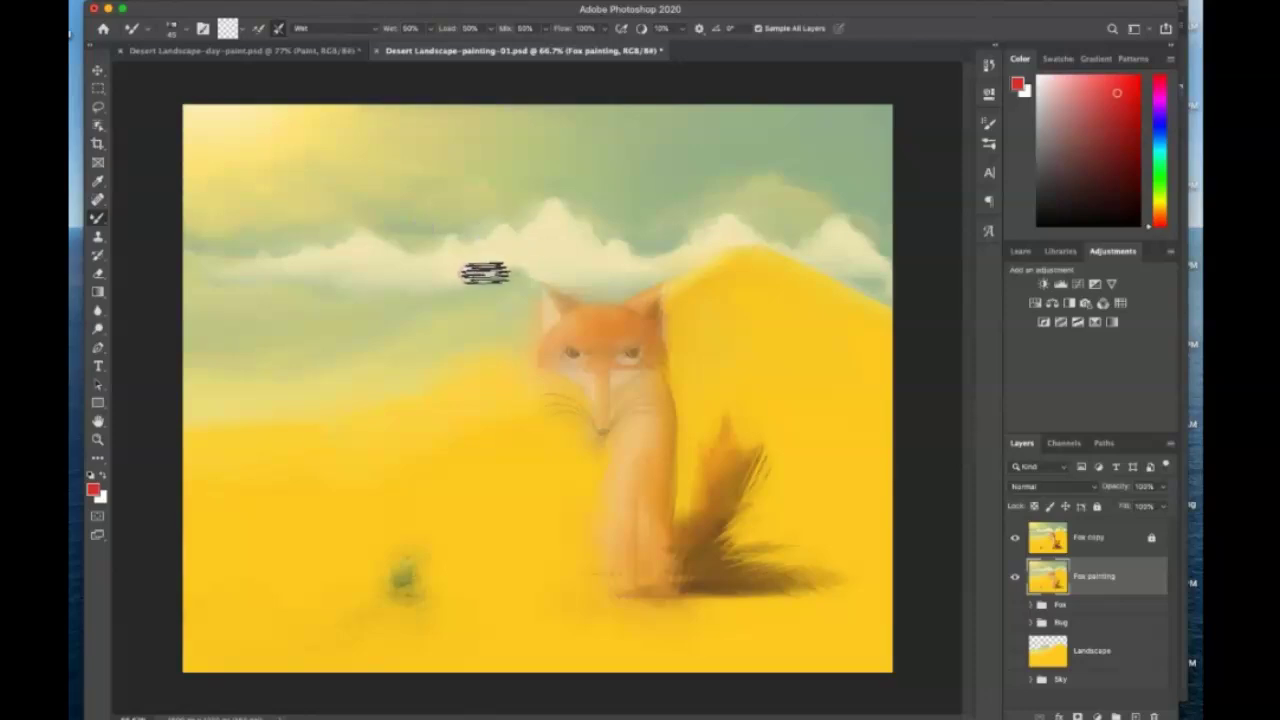
Smear the fox's forehead and drag the yellow dune edge diagonally down over its head.
{"action": "scroll", "coordinate": [507, 266], "scroll_direction": "up", "scroll_amount": 5}
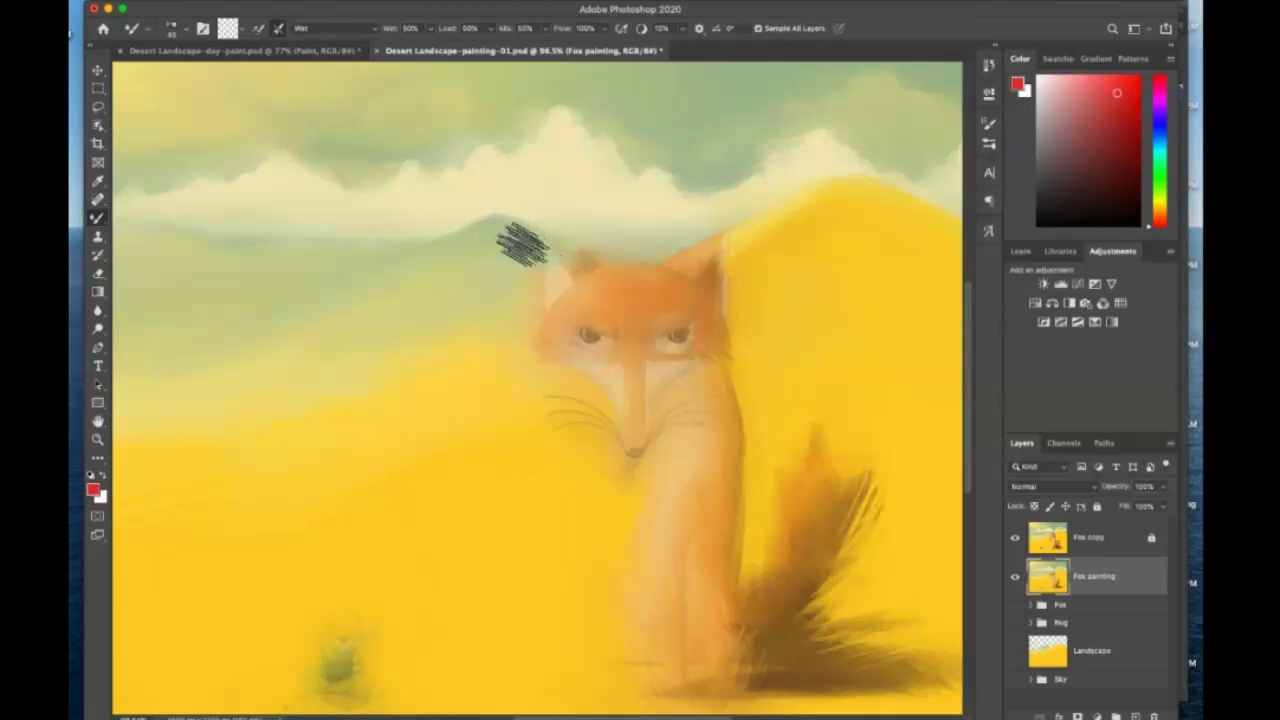
{"action": "left_click_drag", "start_coordinate": [592, 300], "coordinate": [676, 340]}
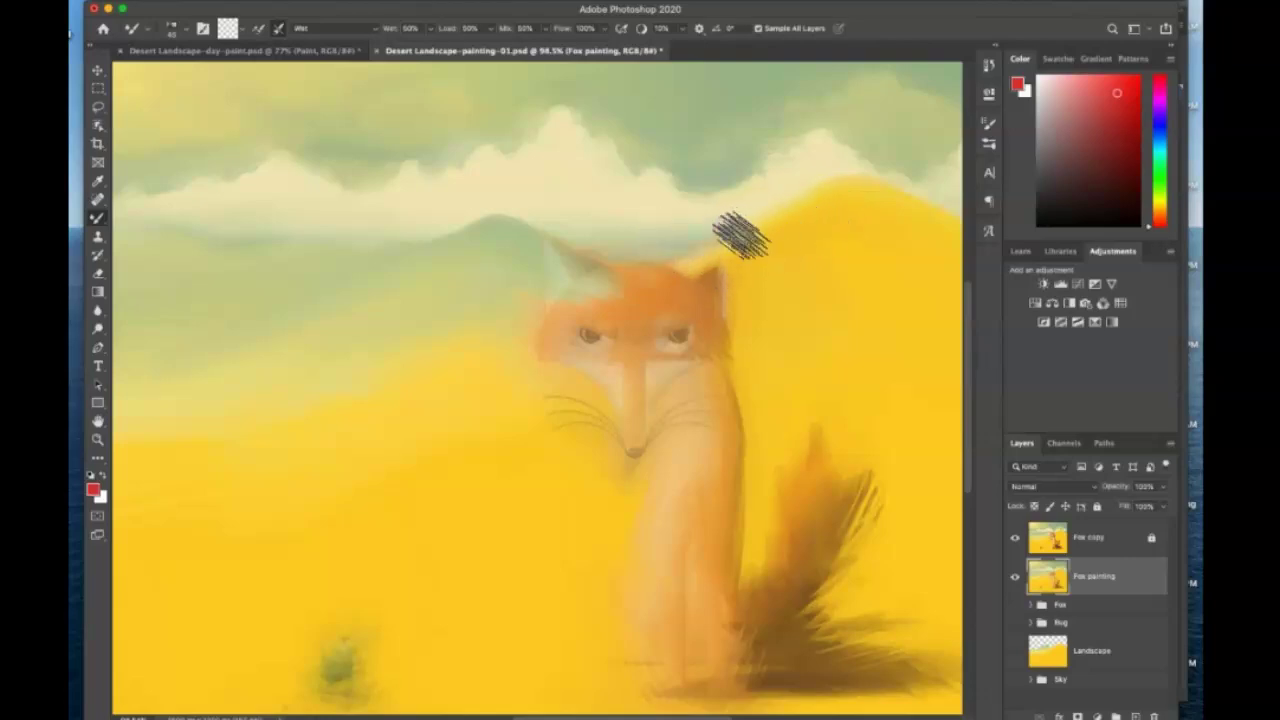
{"action": "left_click_drag", "start_coordinate": [790, 232], "coordinate": [665, 312]}
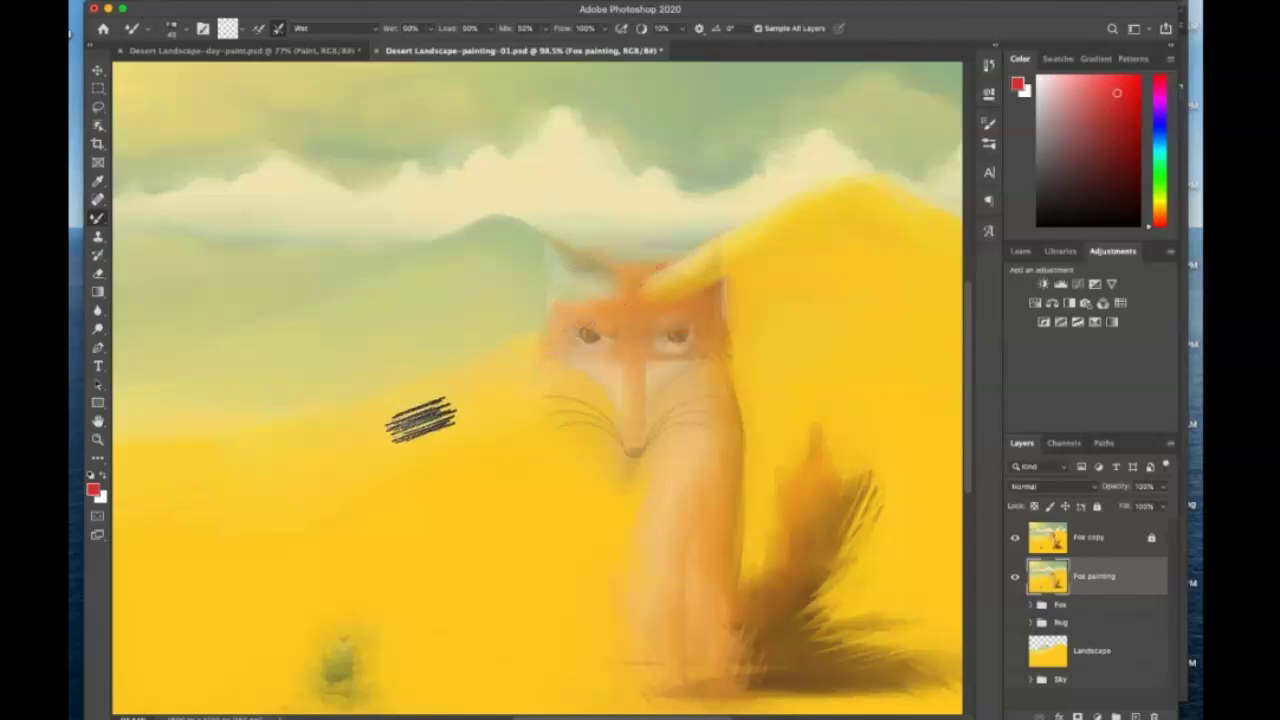
Bring the sky back into view and brush soft cloud bumps along the cloud band.
{"action": "scroll", "coordinate": [460, 360], "scroll_direction": "down", "scroll_amount": 5}
{"action": "scroll", "coordinate": [450, 320], "scroll_direction": "left", "scroll_amount": 5}
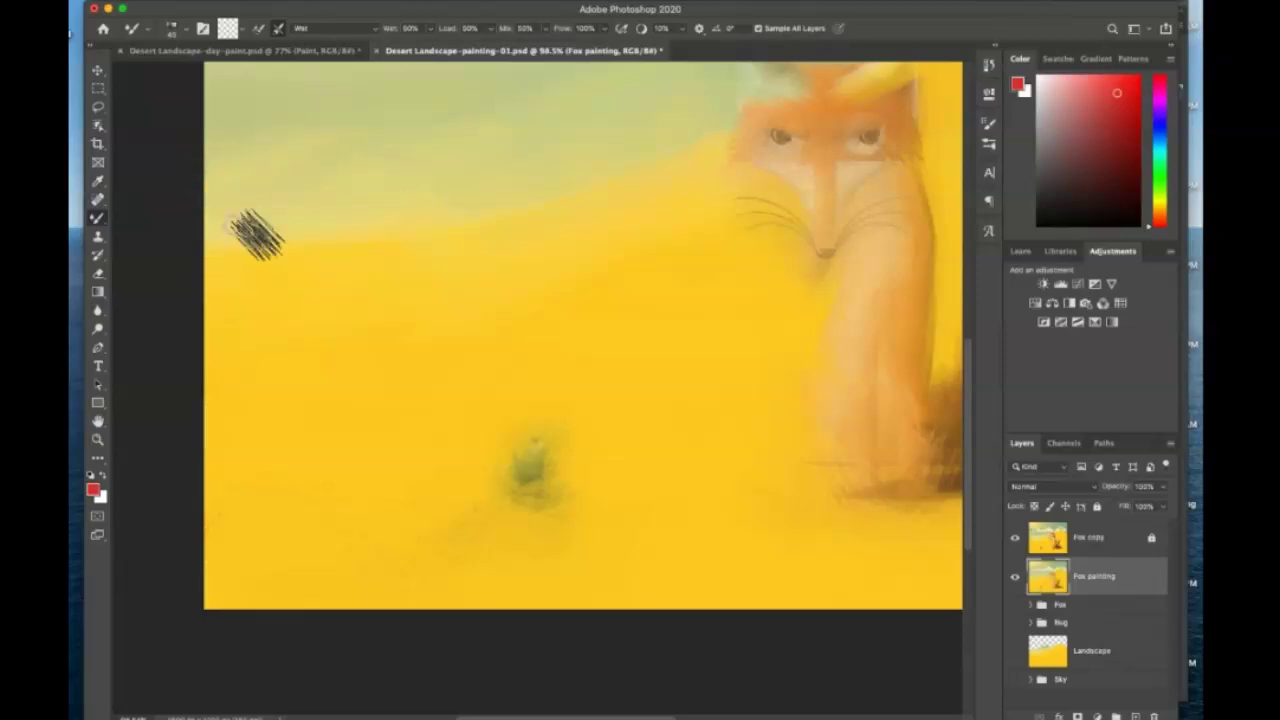
{"action": "left_click_drag", "start_coordinate": [730, 293], "coordinate": [612, 549]}
{"action": "scroll", "coordinate": [612, 549], "scroll_direction": "up", "scroll_amount": 5}
{"action": "scroll", "coordinate": [571, 443], "scroll_direction": "left", "scroll_amount": 3}
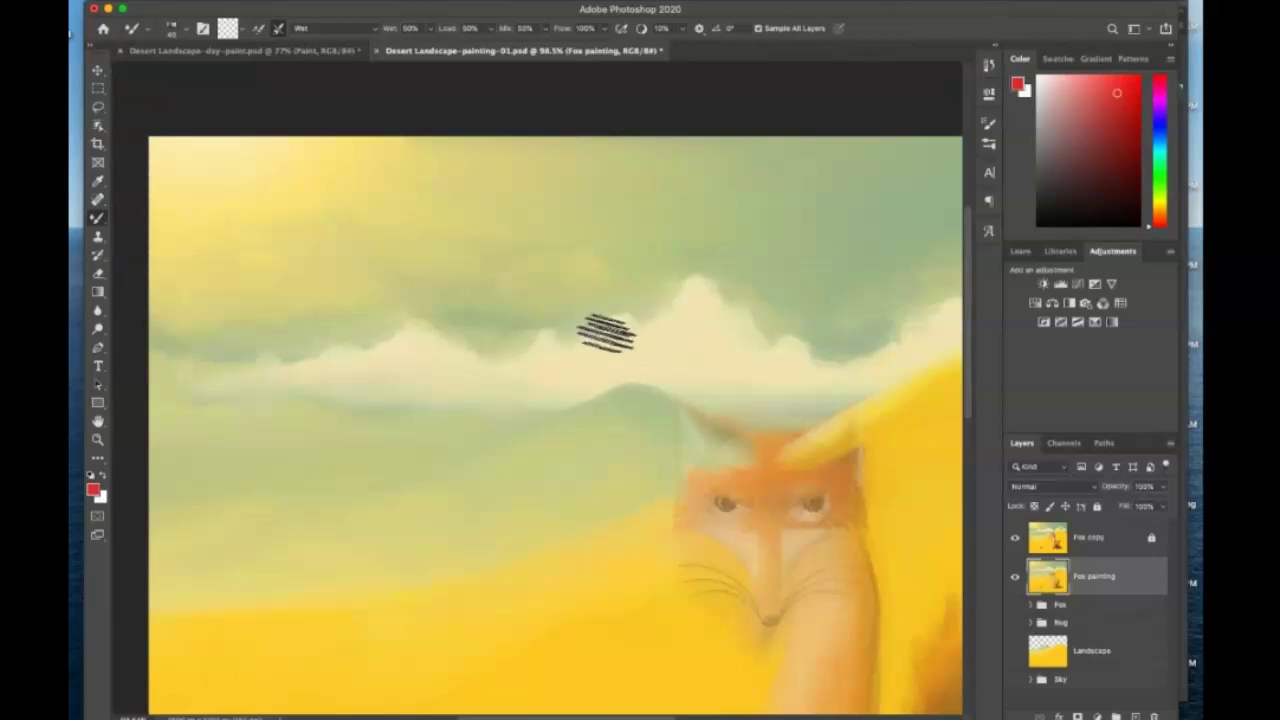
{"action": "left_click_drag", "start_coordinate": [398, 342], "coordinate": [194, 364]}
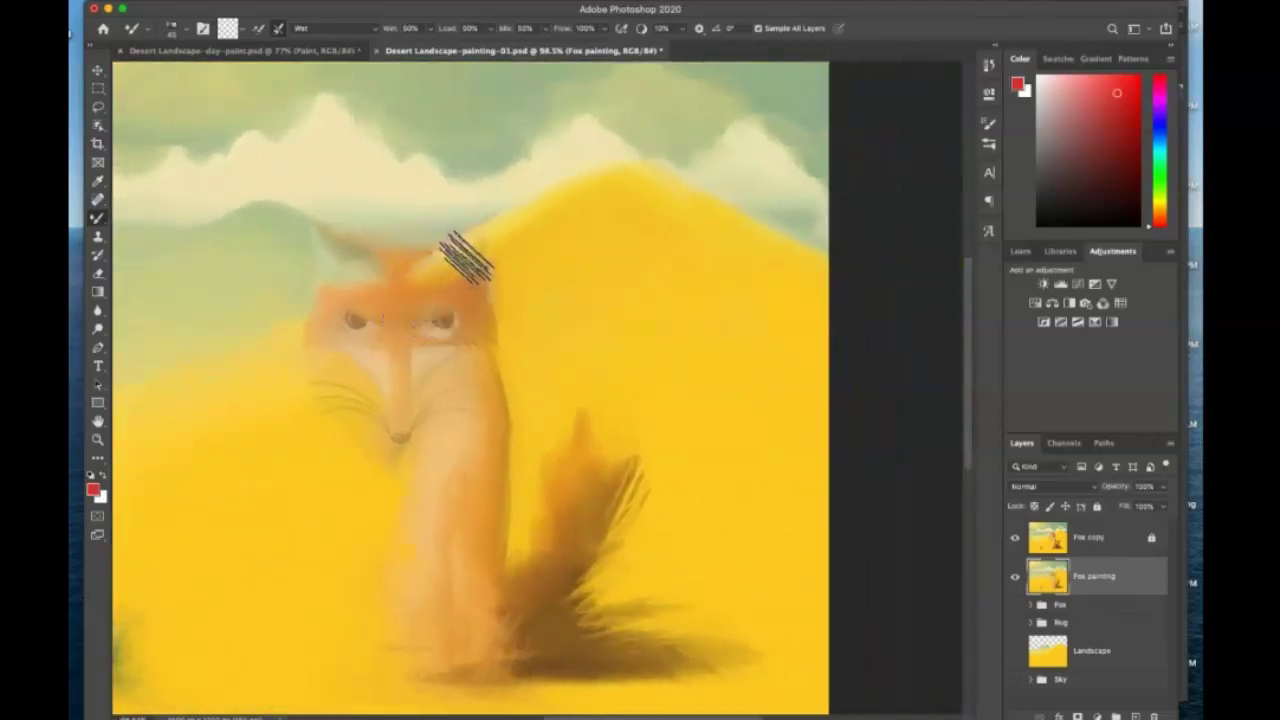
At a 20 px brush, repaint the head orange, smudge the eyes and streak the chest.
{"action": "key", "text": "bracketleft"}
{"action": "key", "text": "bracketleft"}
{"action": "key", "text": "bracketleft"}
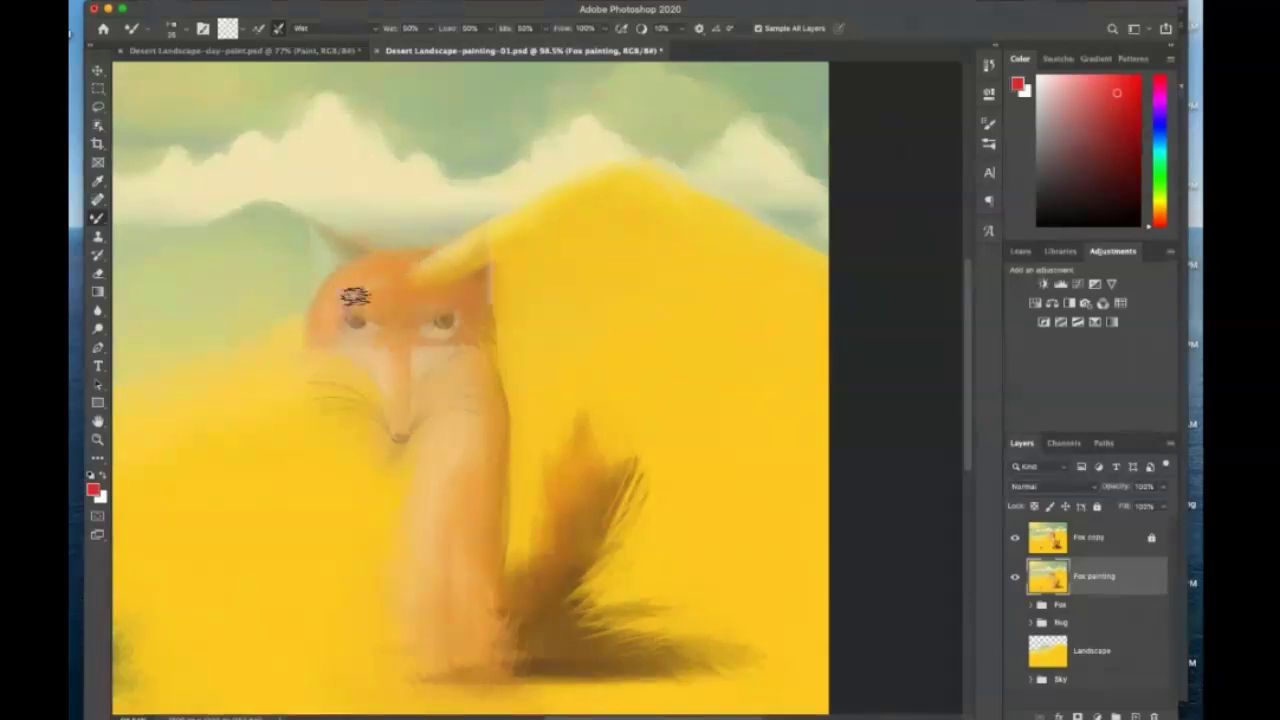
{"action": "mouse_move", "coordinate": [398, 290]}
{"action": "left_mouse_down"}
{"action": "mouse_move", "coordinate": [477, 286]}
{"action": "mouse_move", "coordinate": [448, 272]}
{"action": "left_mouse_up"}
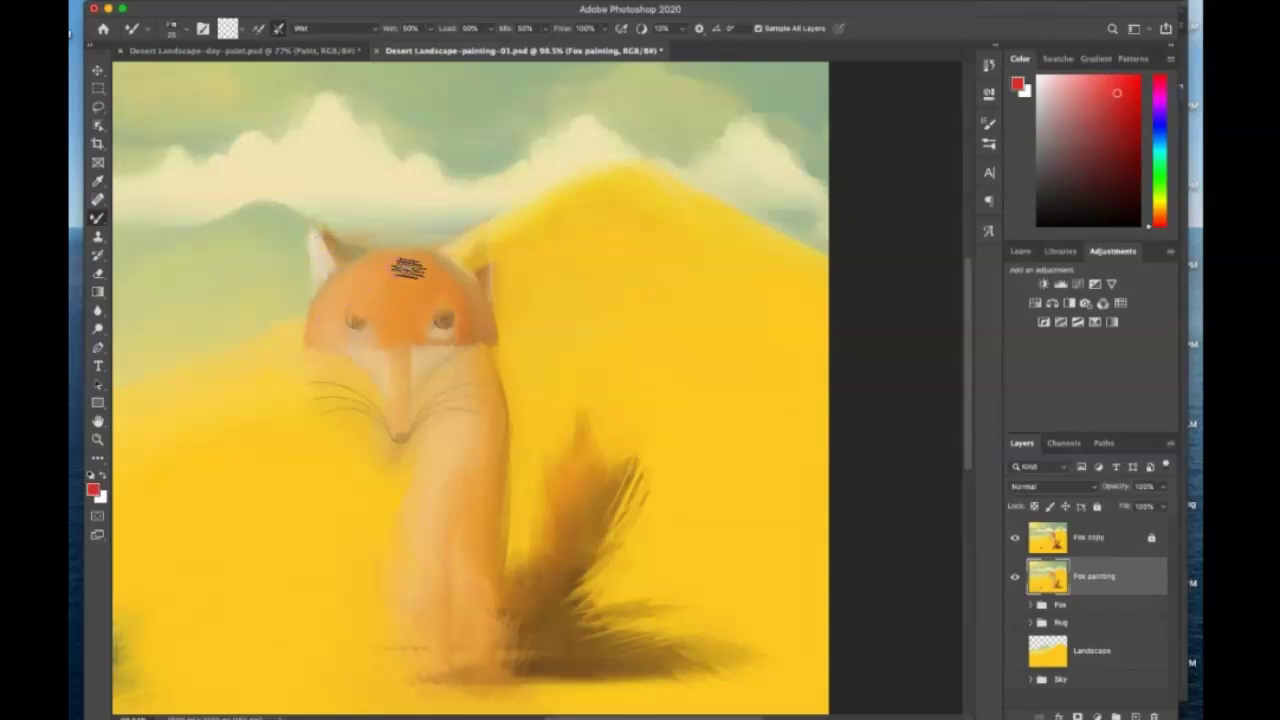
{"action": "left_click_drag", "start_coordinate": [352, 322], "coordinate": [362, 326]}
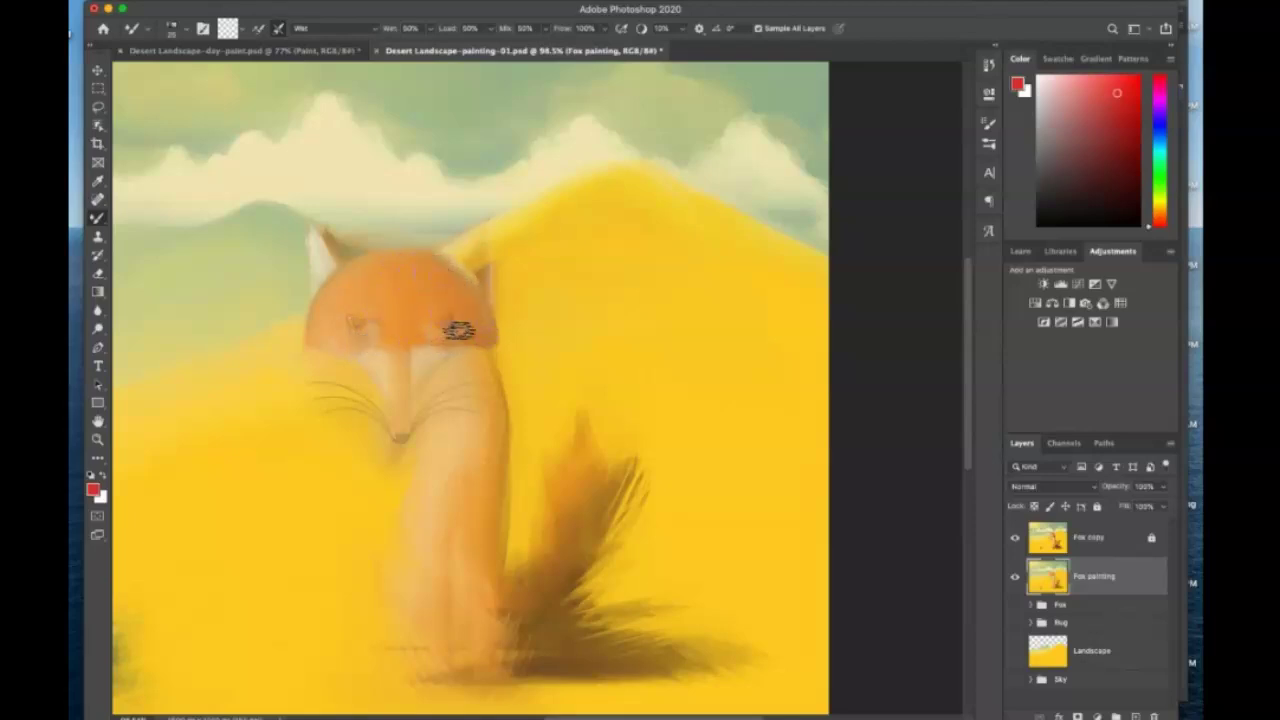
{"action": "left_click_drag", "start_coordinate": [438, 268], "coordinate": [407, 260]}
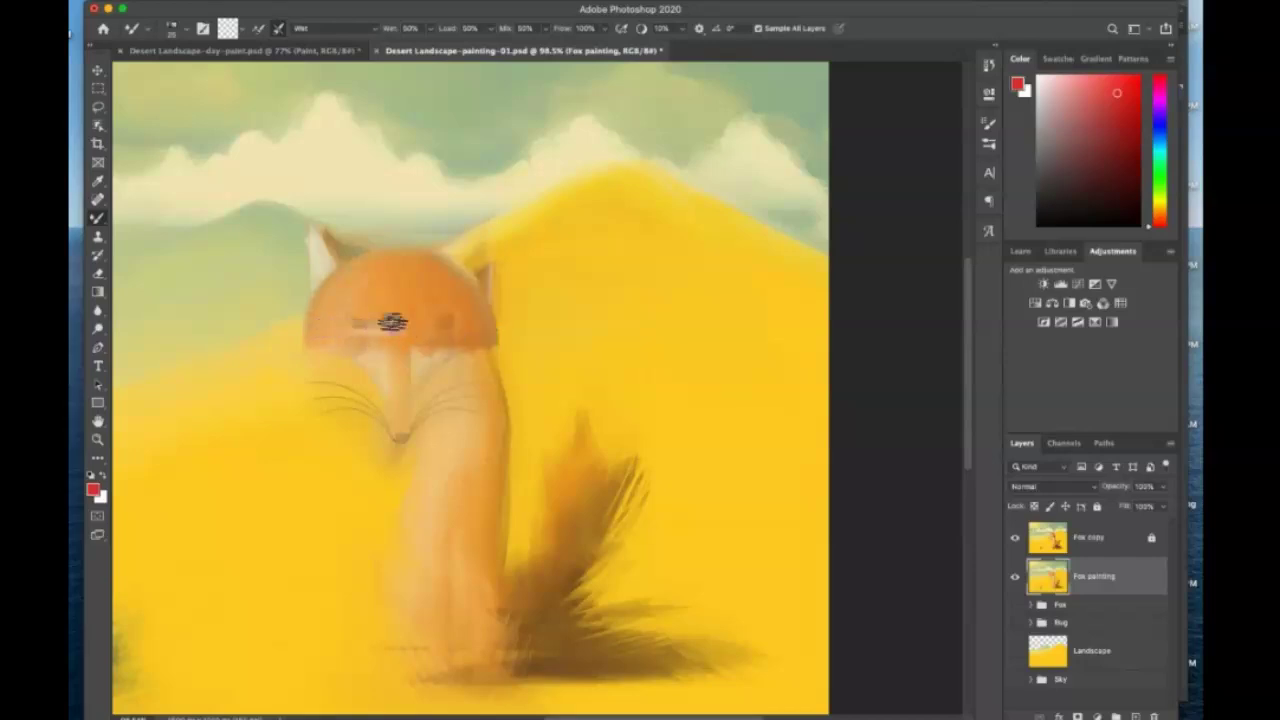
{"action": "mouse_move", "coordinate": [363, 271]}
{"action": "left_mouse_down"}
{"action": "mouse_move", "coordinate": [473, 288]}
{"action": "mouse_move", "coordinate": [443, 306]}
{"action": "mouse_move", "coordinate": [432, 339]}
{"action": "left_mouse_up"}
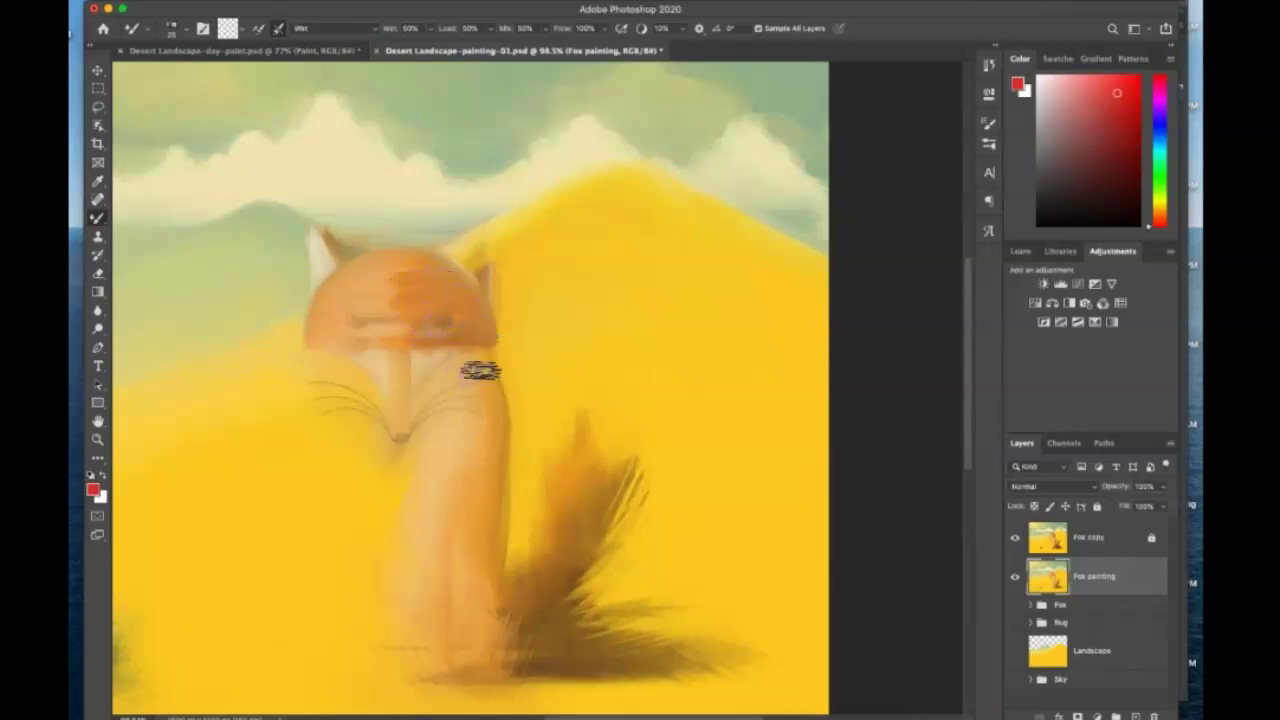
{"action": "mouse_move", "coordinate": [361, 284]}
{"action": "left_mouse_down"}
{"action": "mouse_move", "coordinate": [349, 334]}
{"action": "mouse_move", "coordinate": [400, 277]}
{"action": "mouse_move", "coordinate": [434, 334]}
{"action": "mouse_move", "coordinate": [432, 274]}
{"action": "left_mouse_up"}
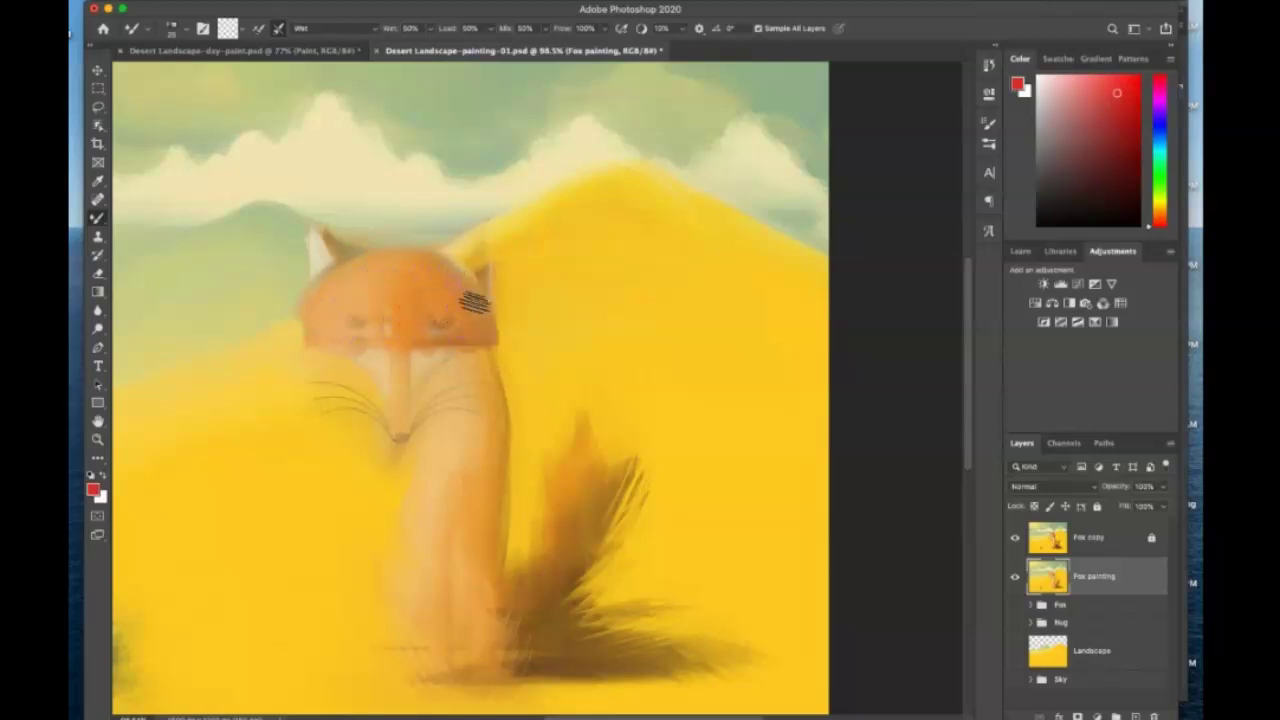
{"action": "mouse_move", "coordinate": [457, 377]}
{"action": "left_mouse_down"}
{"action": "mouse_move", "coordinate": [500, 391]}
{"action": "mouse_move", "coordinate": [437, 403]}
{"action": "mouse_move", "coordinate": [437, 423]}
{"action": "mouse_move", "coordinate": [481, 449]}
{"action": "mouse_move", "coordinate": [451, 423]}
{"action": "mouse_move", "coordinate": [491, 400]}
{"action": "mouse_move", "coordinate": [483, 372]}
{"action": "left_mouse_up"}
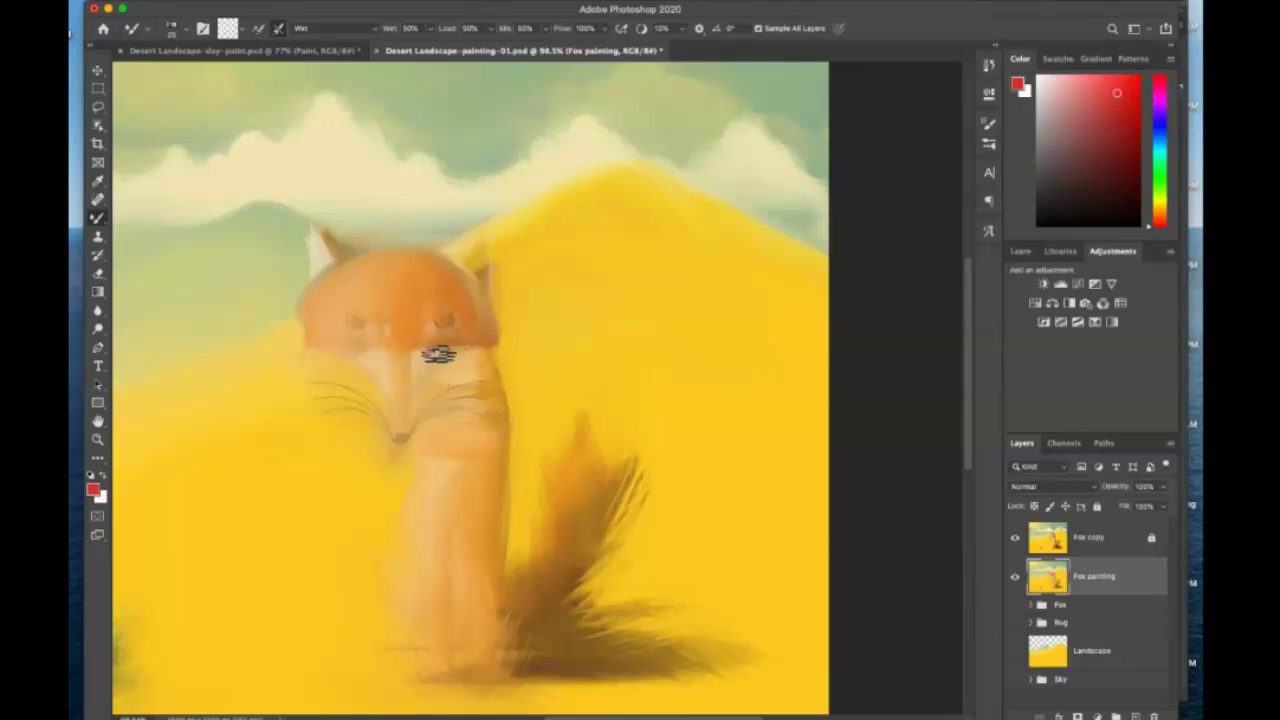
Add a dark nose mark, then brown and smear the tail's left edge and streaks.
{"action": "mouse_move", "coordinate": [429, 366]}
{"action": "left_mouse_down"}
{"action": "mouse_move", "coordinate": [389, 360]}
{"action": "mouse_move", "coordinate": [415, 380]}
{"action": "mouse_move", "coordinate": [408, 414]}
{"action": "mouse_move", "coordinate": [446, 366]}
{"action": "left_mouse_up"}
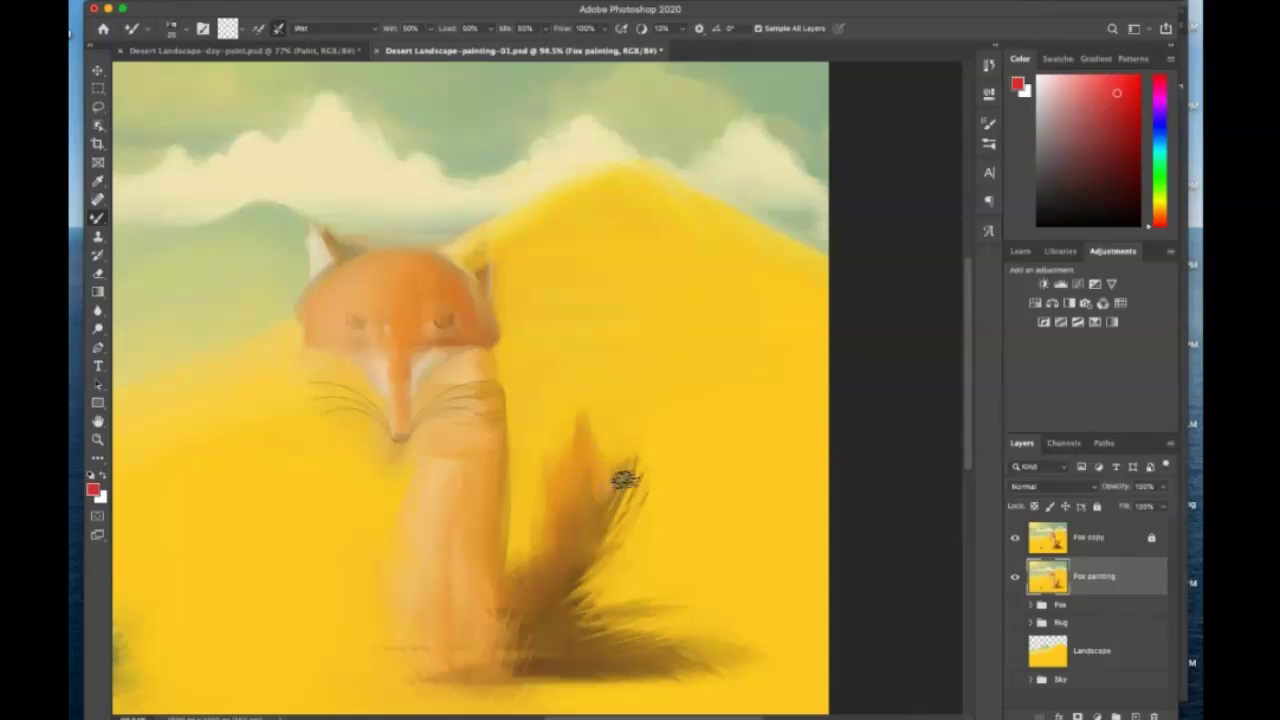
{"action": "left_click_drag", "start_coordinate": [591, 502], "coordinate": [555, 558]}
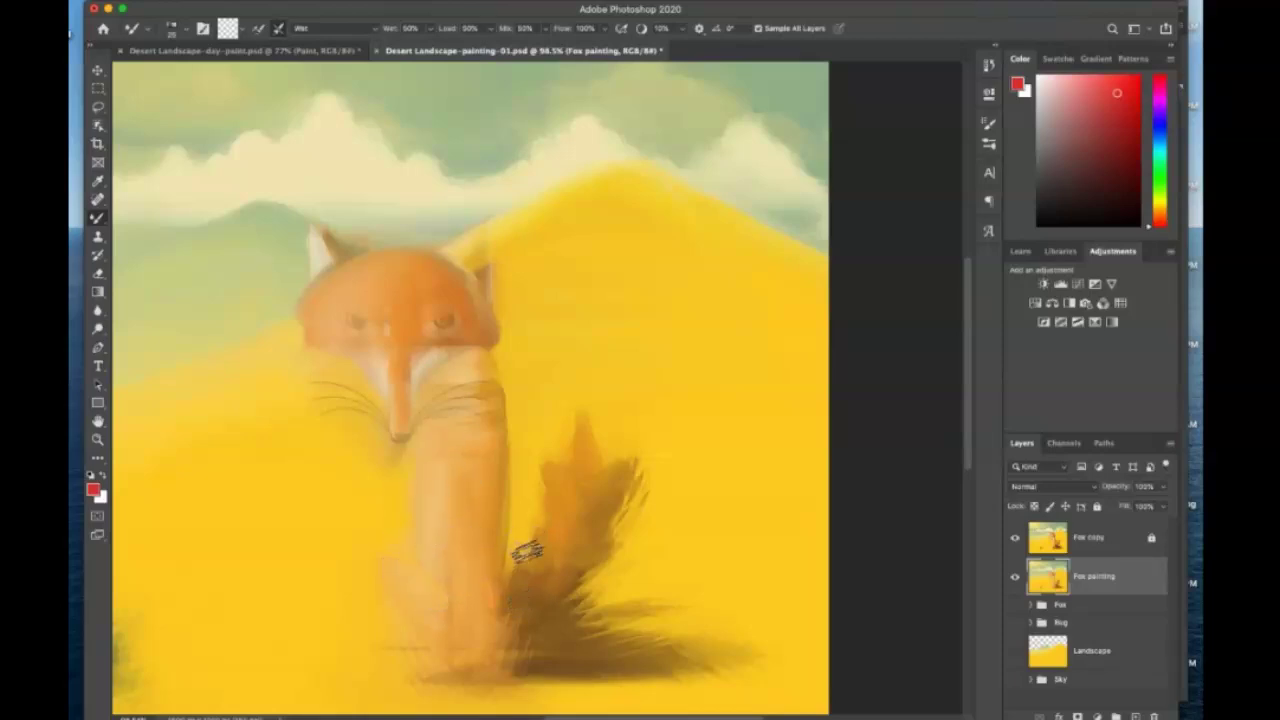
{"action": "left_click_drag", "start_coordinate": [502, 567], "coordinate": [523, 647]}
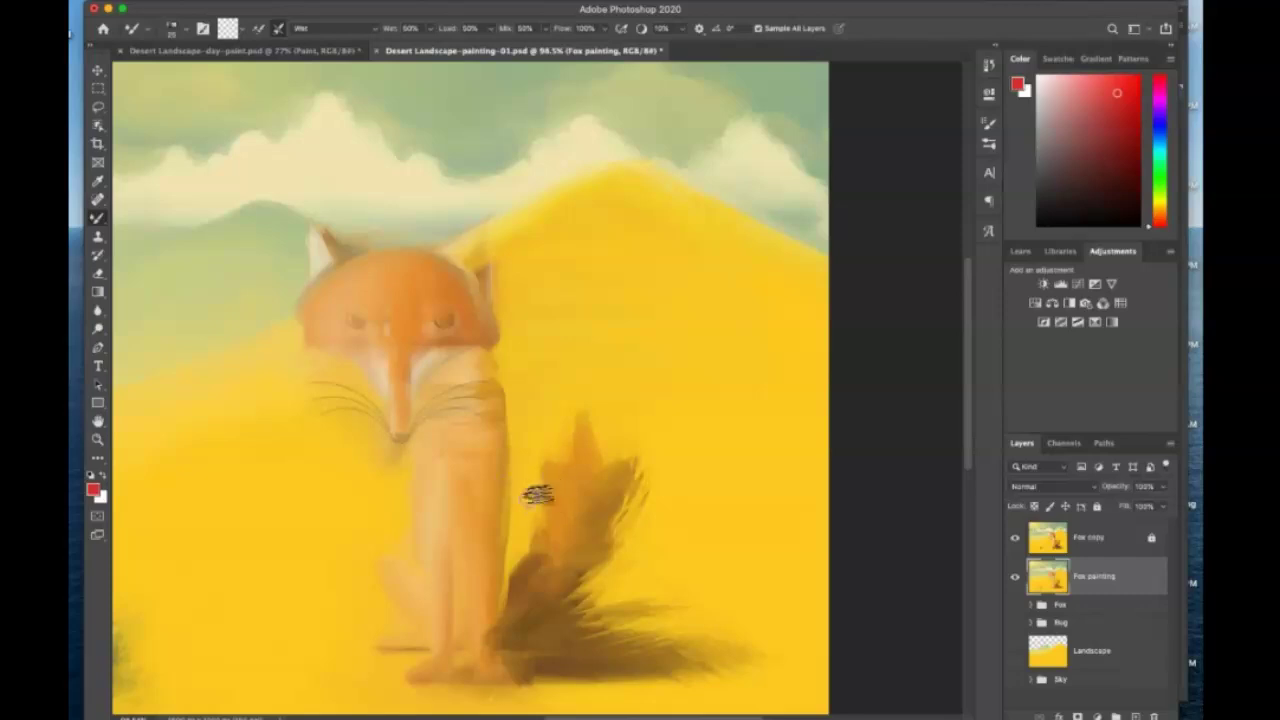
{"action": "mouse_move", "coordinate": [535, 572]}
{"action": "left_mouse_down"}
{"action": "mouse_move", "coordinate": [563, 429]}
{"action": "mouse_move", "coordinate": [616, 415]}
{"action": "mouse_move", "coordinate": [629, 517]}
{"action": "mouse_move", "coordinate": [669, 443]}
{"action": "mouse_move", "coordinate": [591, 580]}
{"action": "mouse_move", "coordinate": [628, 571]}
{"action": "mouse_move", "coordinate": [584, 601]}
{"action": "mouse_move", "coordinate": [621, 597]}
{"action": "left_mouse_up"}
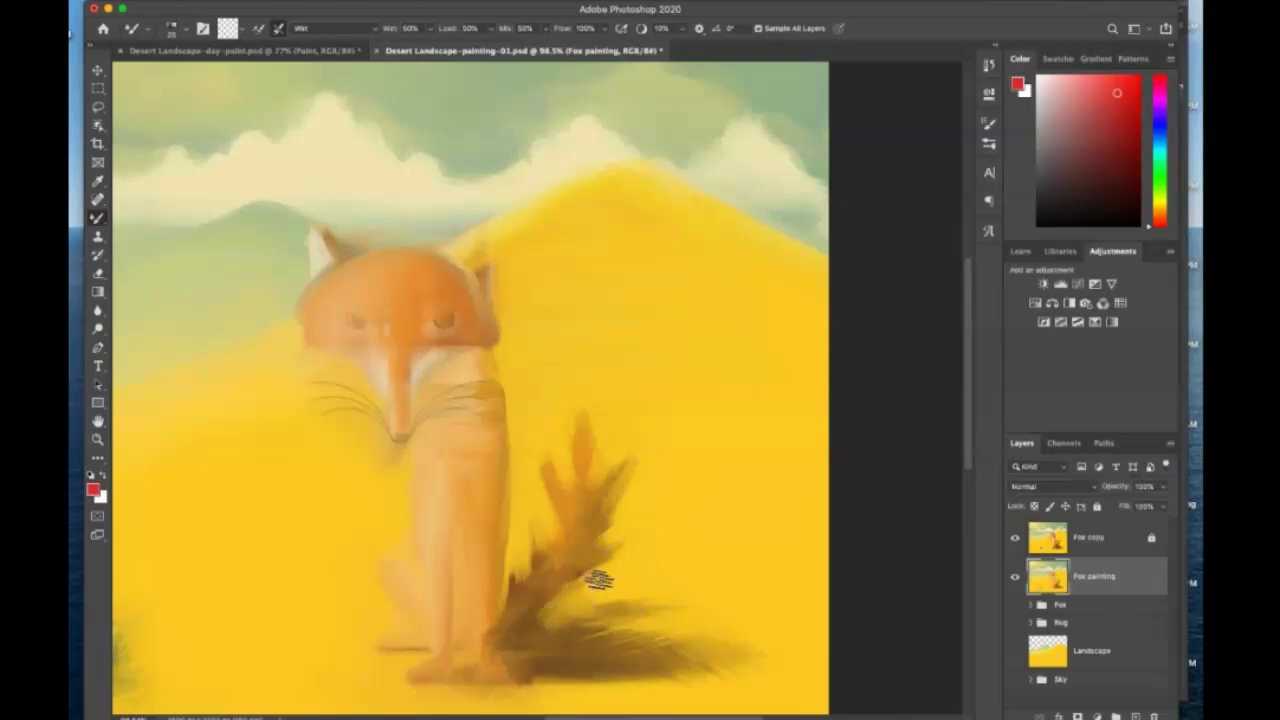
Darken and lengthen the shadow under the tail, blending the tail base into it.
{"action": "mouse_move", "coordinate": [585, 610]}
{"action": "left_mouse_down"}
{"action": "mouse_move", "coordinate": [686, 603]}
{"action": "mouse_move", "coordinate": [577, 615]}
{"action": "left_mouse_up"}
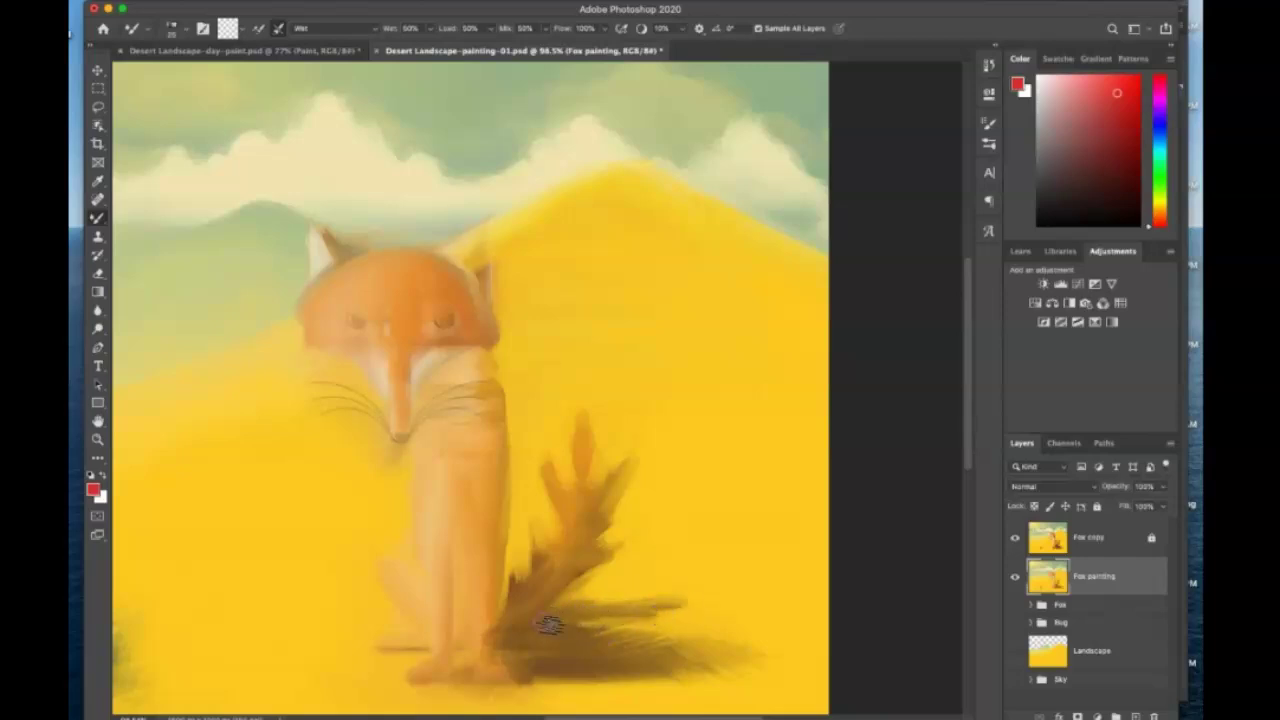
{"action": "left_click_drag", "start_coordinate": [666, 647], "coordinate": [727, 658]}
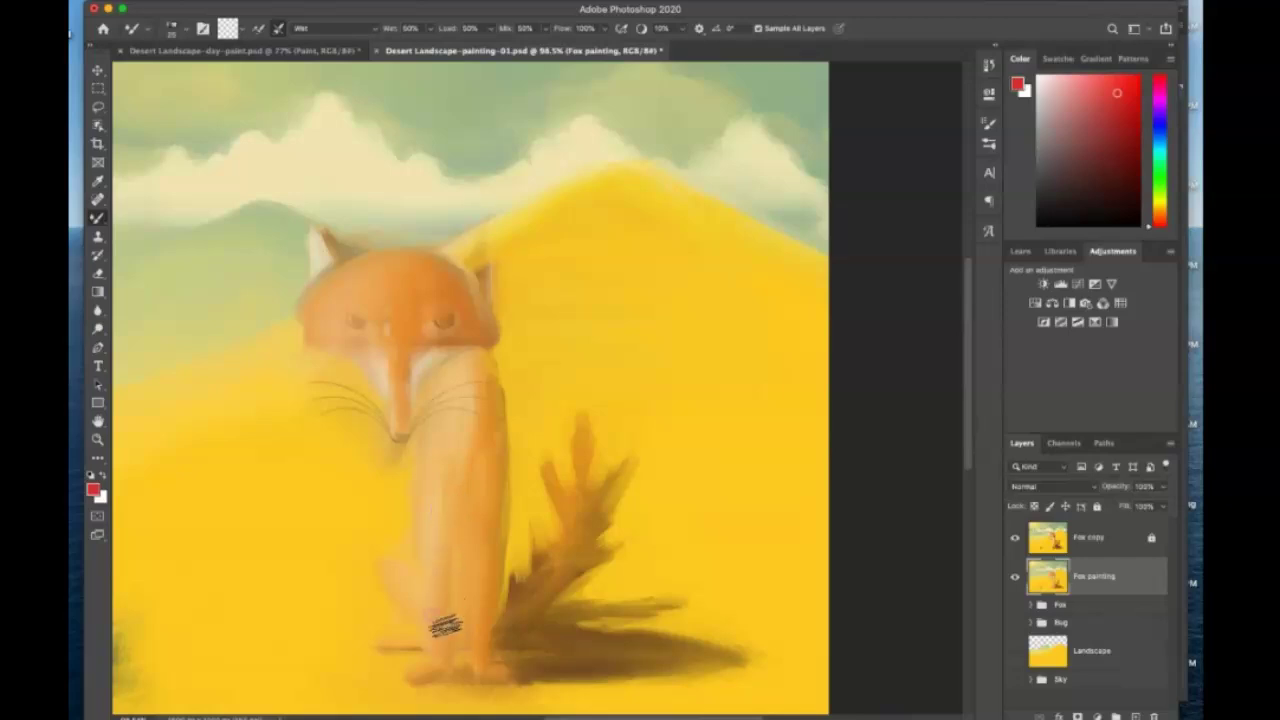
{"action": "mouse_move", "coordinate": [530, 580]}
{"action": "left_mouse_down"}
{"action": "mouse_move", "coordinate": [523, 523]}
{"action": "mouse_move", "coordinate": [565, 567]}
{"action": "mouse_move", "coordinate": [594, 486]}
{"action": "mouse_move", "coordinate": [586, 446]}
{"action": "mouse_move", "coordinate": [608, 514]}
{"action": "mouse_move", "coordinate": [641, 471]}
{"action": "mouse_move", "coordinate": [571, 534]}
{"action": "mouse_move", "coordinate": [585, 567]}
{"action": "left_mouse_up"}
{"action": "mouse_move", "coordinate": [648, 534]}
{"action": "left_mouse_down"}
{"action": "mouse_move", "coordinate": [529, 594]}
{"action": "mouse_move", "coordinate": [583, 580]}
{"action": "mouse_move", "coordinate": [652, 611]}
{"action": "mouse_move", "coordinate": [693, 600]}
{"action": "left_mouse_up"}
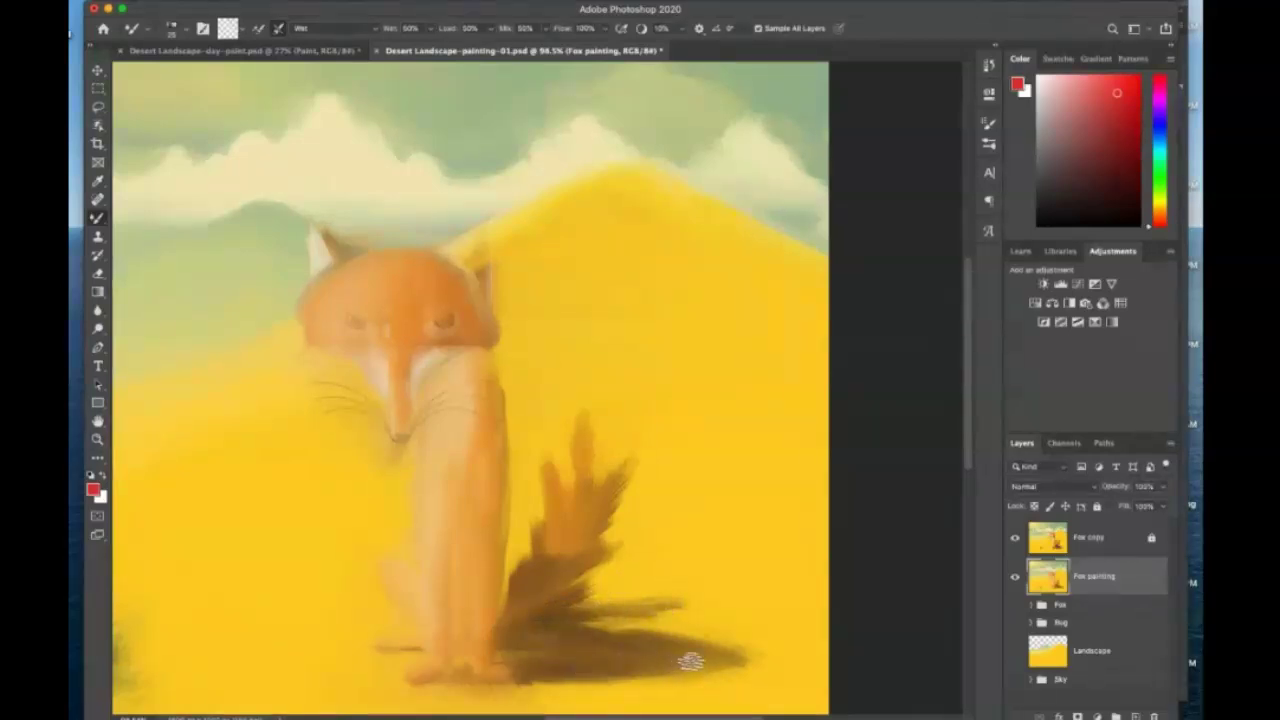
{"action": "mouse_move", "coordinate": [628, 643]}
{"action": "left_mouse_down"}
{"action": "mouse_move", "coordinate": [673, 643]}
{"action": "mouse_move", "coordinate": [540, 651]}
{"action": "left_mouse_up"}
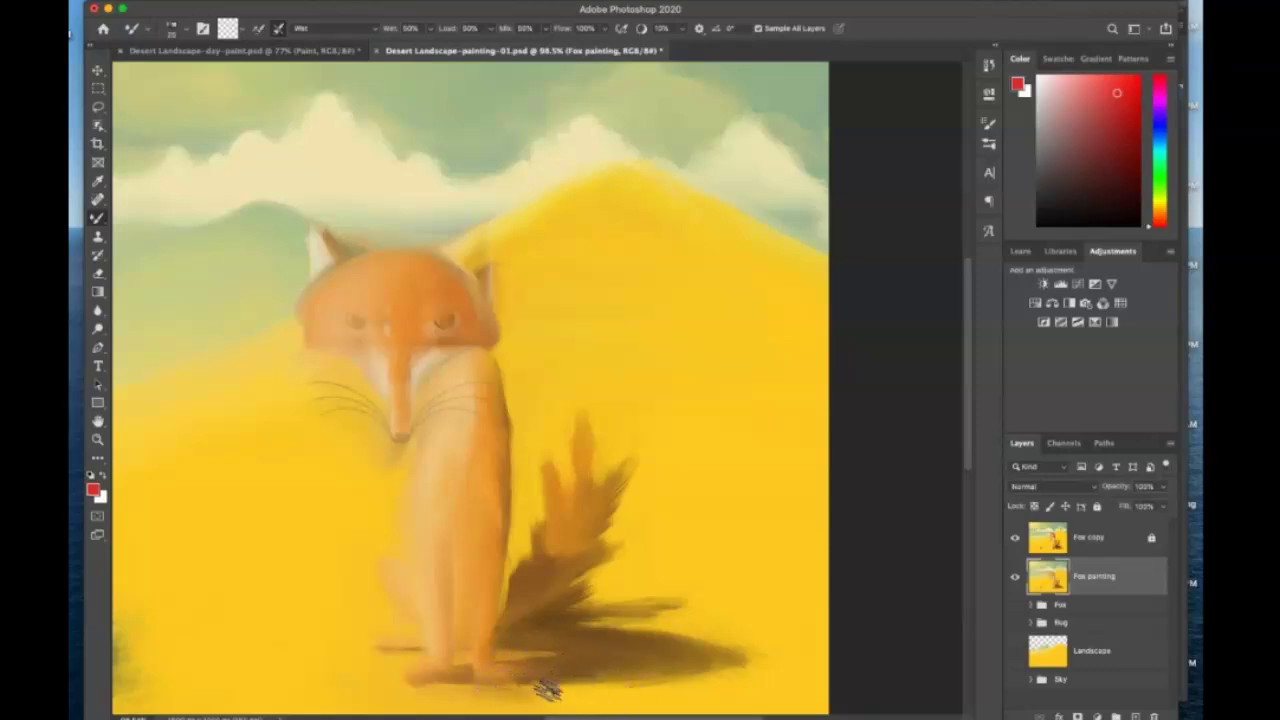
Rework the tail's shadow streak with back-and-forth strokes, stretching it further right.
{"action": "right_click", "coordinate": [717, 664]}
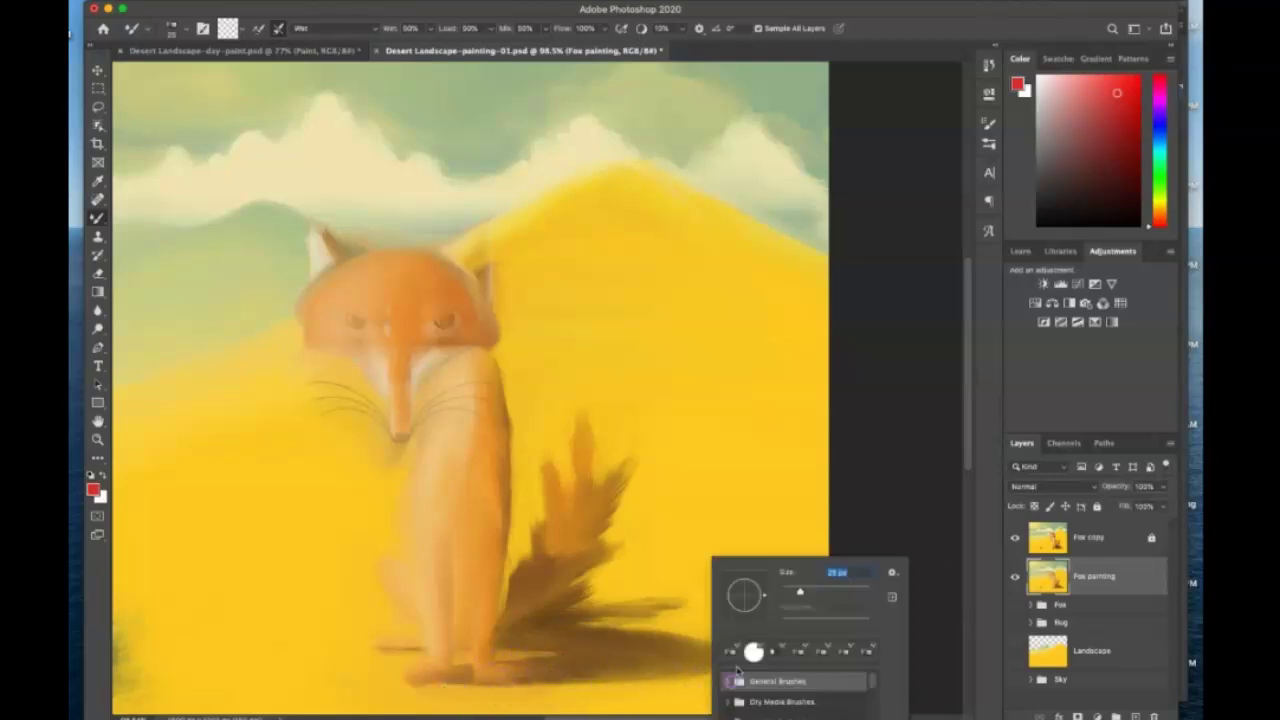
{"action": "left_click", "coordinate": [695, 578]}
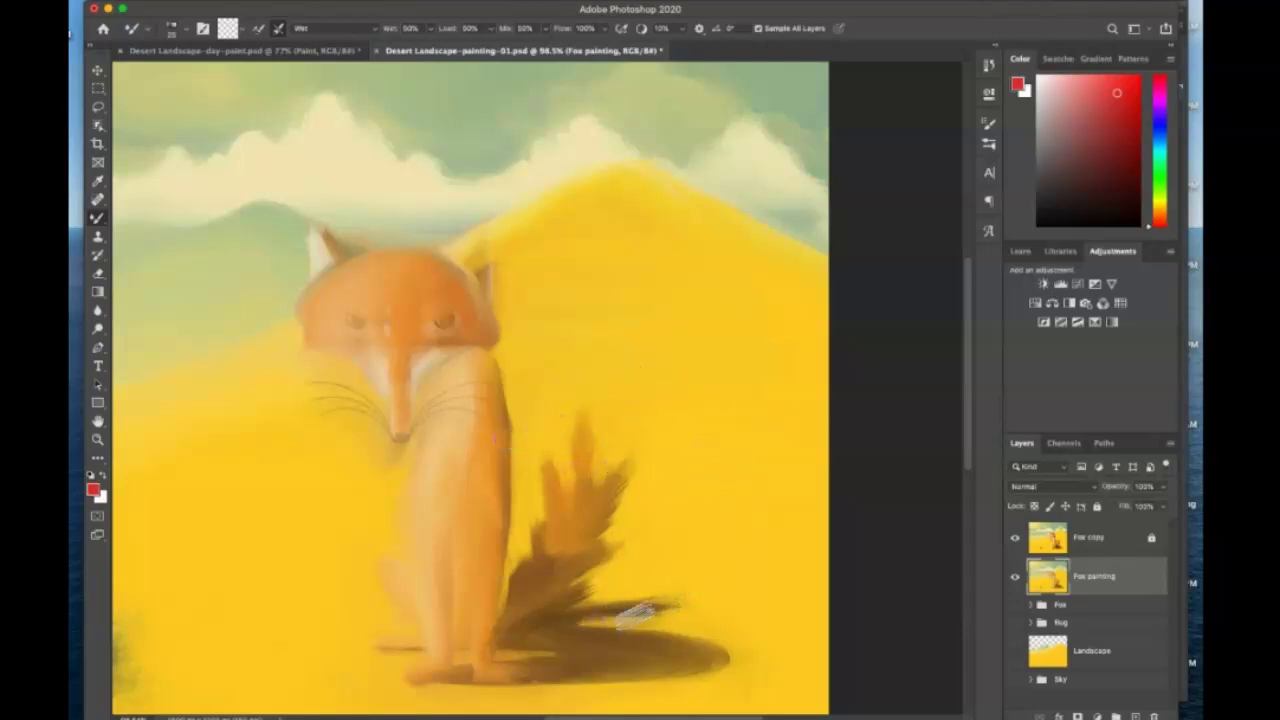
{"action": "left_click_drag", "start_coordinate": [645, 605], "coordinate": [690, 607]}
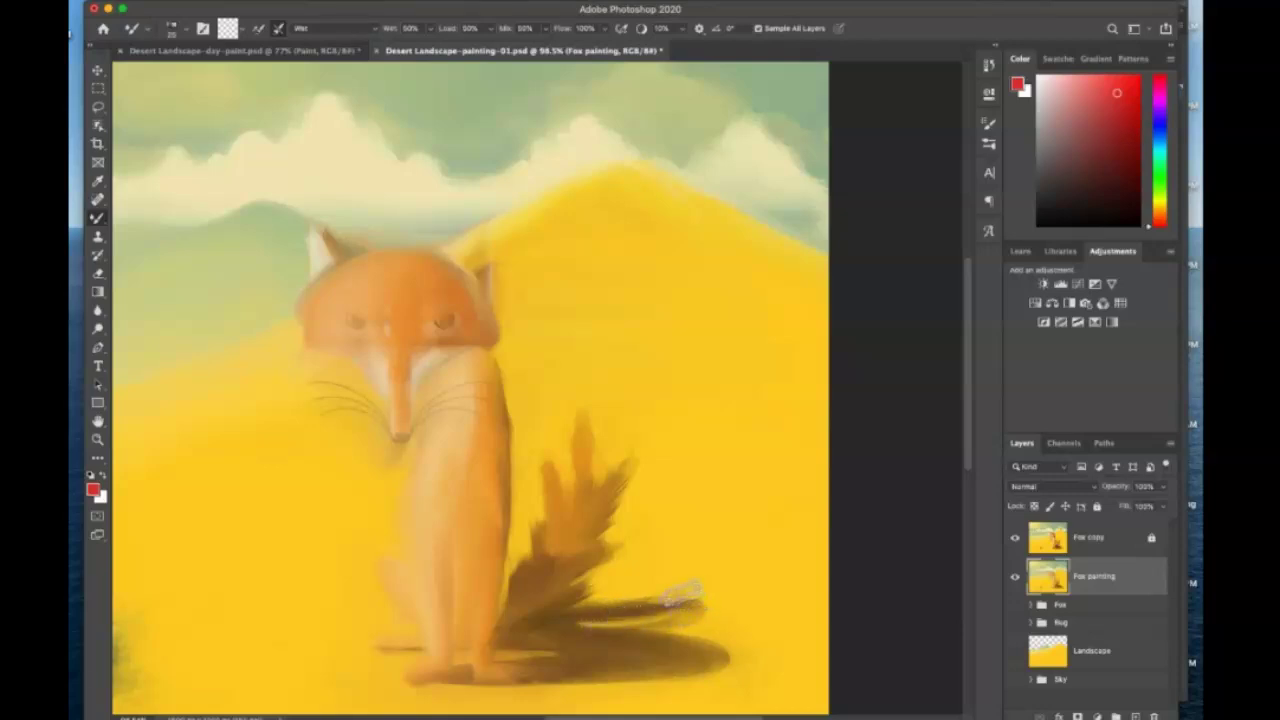
{"action": "left_click_drag", "start_coordinate": [671, 606], "coordinate": [617, 615]}
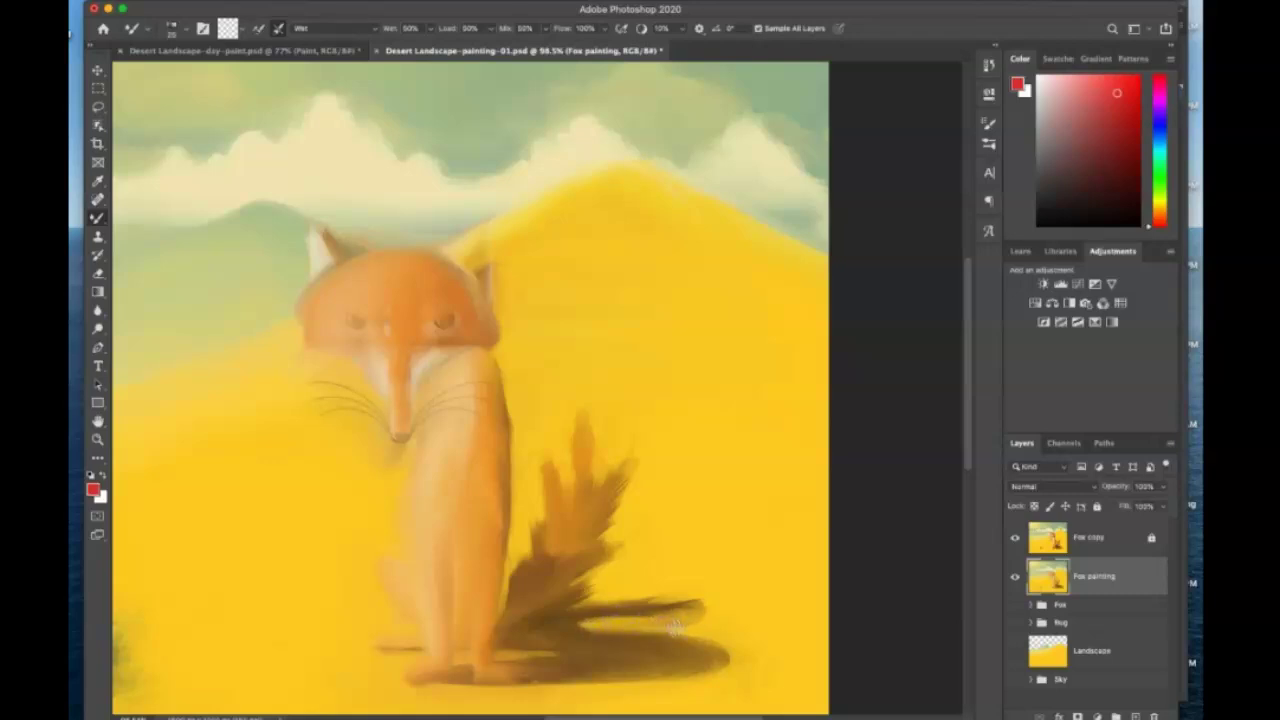
{"action": "left_click_drag", "start_coordinate": [690, 617], "coordinate": [715, 613]}
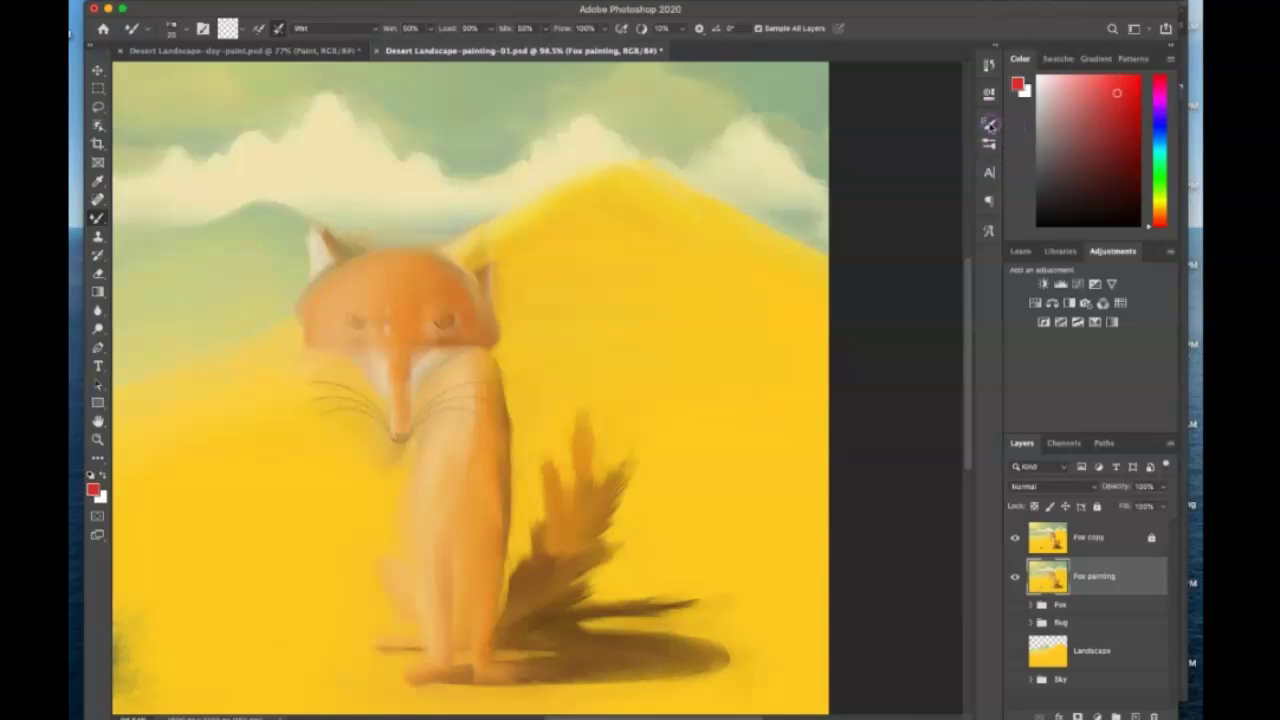
Rework the tail in dark brown with a round tip, then its upper-right edge with a bristle tip.
{"action": "left_click", "coordinate": [989, 124]}
{"action": "left_click", "coordinate": [943, 175]}
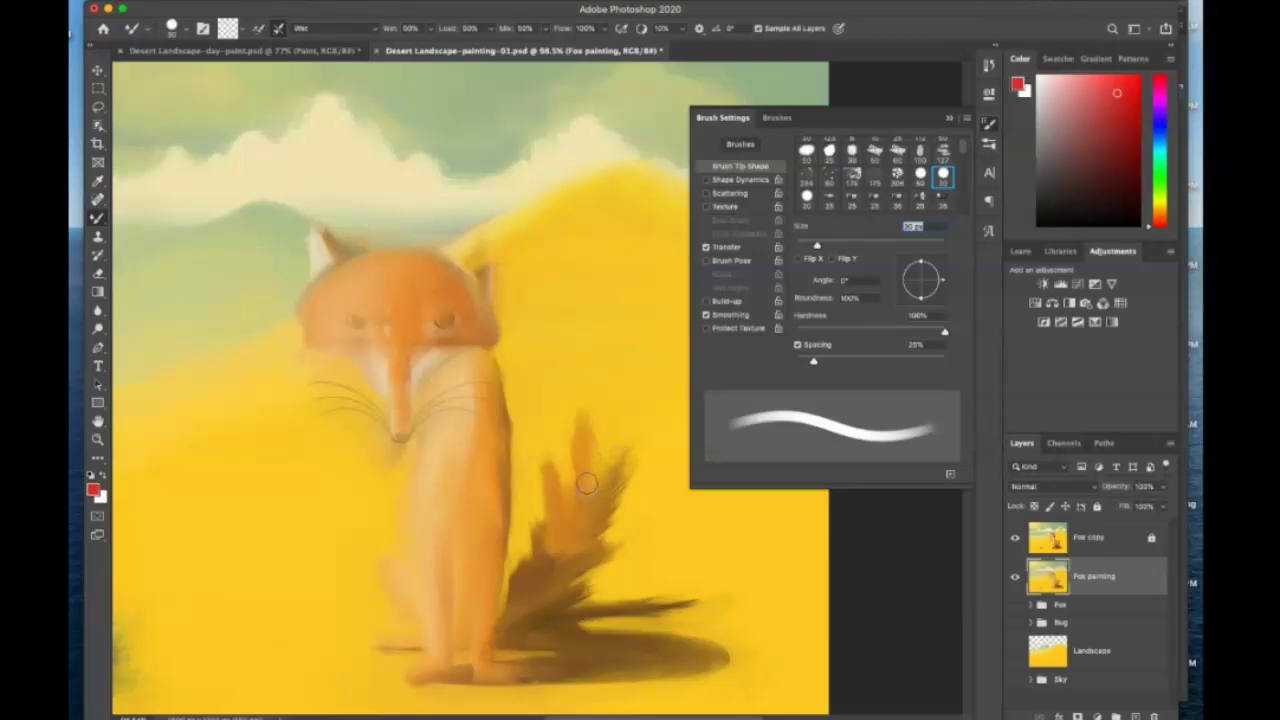
{"action": "left_click_drag", "start_coordinate": [613, 480], "coordinate": [533, 615]}
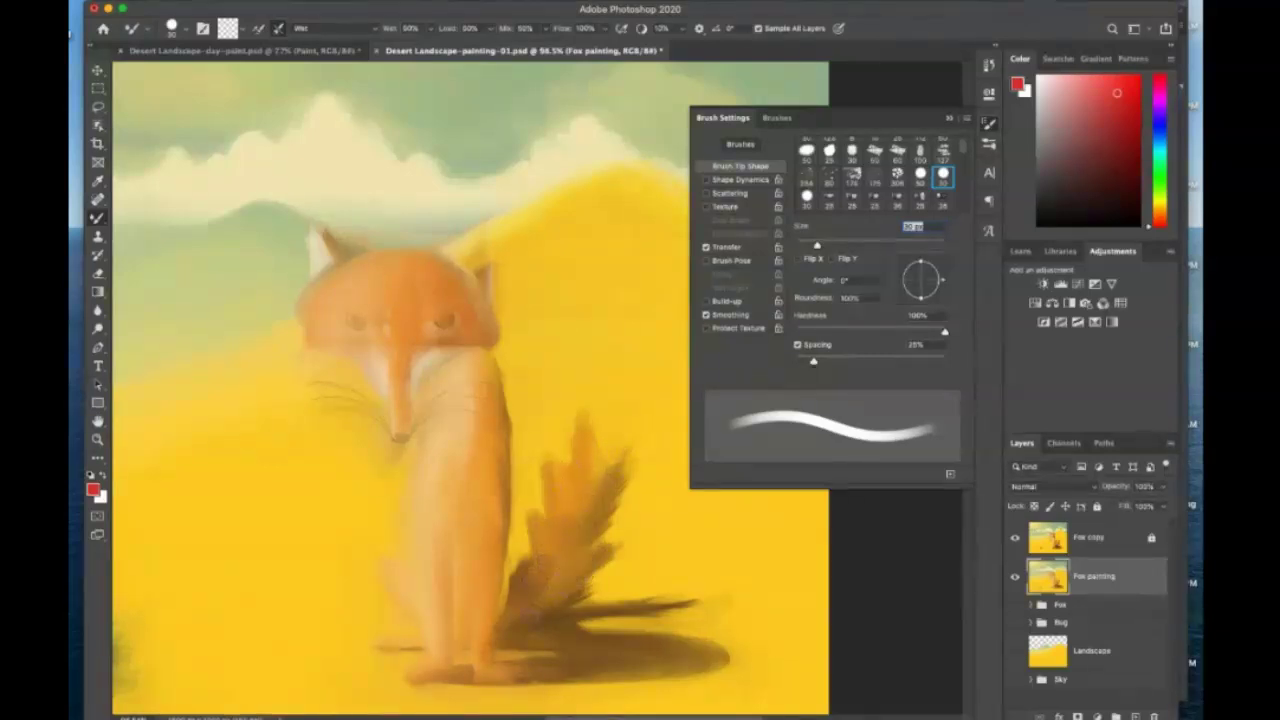
{"action": "left_click_drag", "start_coordinate": [515, 572], "coordinate": [572, 585]}
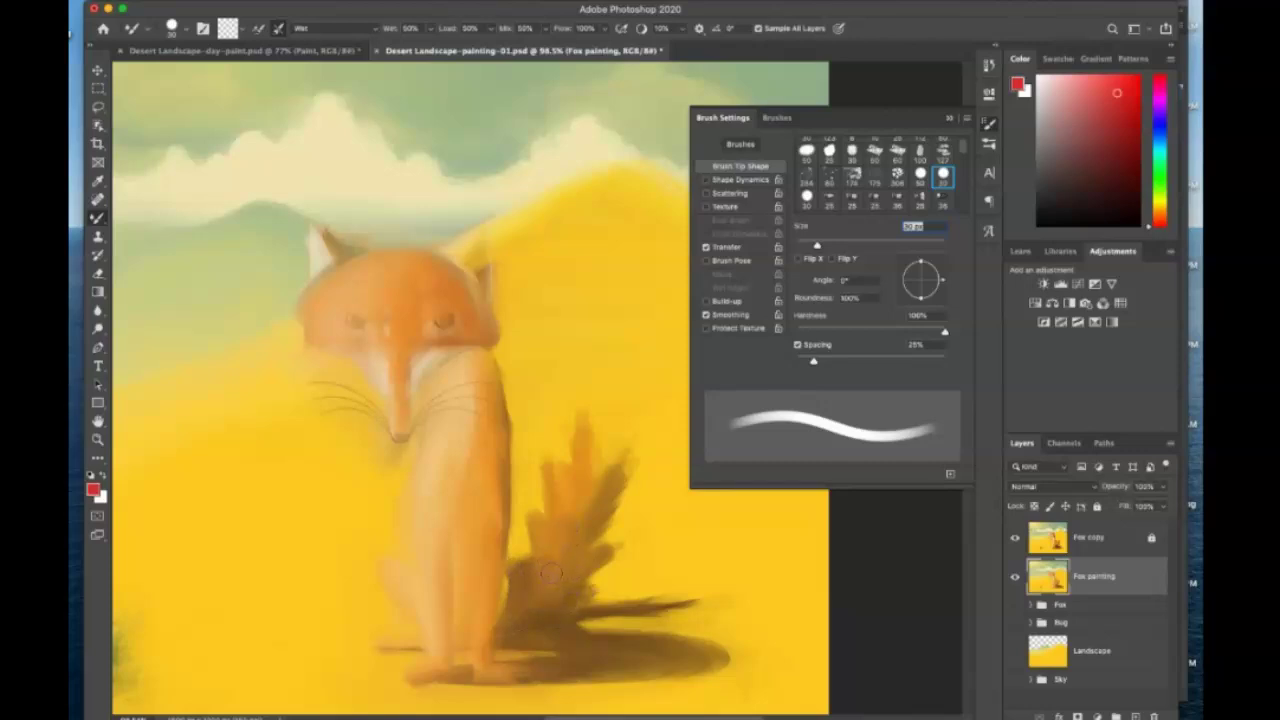
{"action": "mouse_move", "coordinate": [548, 571]}
{"action": "left_mouse_down"}
{"action": "mouse_move", "coordinate": [571, 543]}
{"action": "mouse_move", "coordinate": [586, 409]}
{"action": "mouse_move", "coordinate": [604, 483]}
{"action": "mouse_move", "coordinate": [588, 591]}
{"action": "mouse_move", "coordinate": [537, 645]}
{"action": "left_mouse_up"}
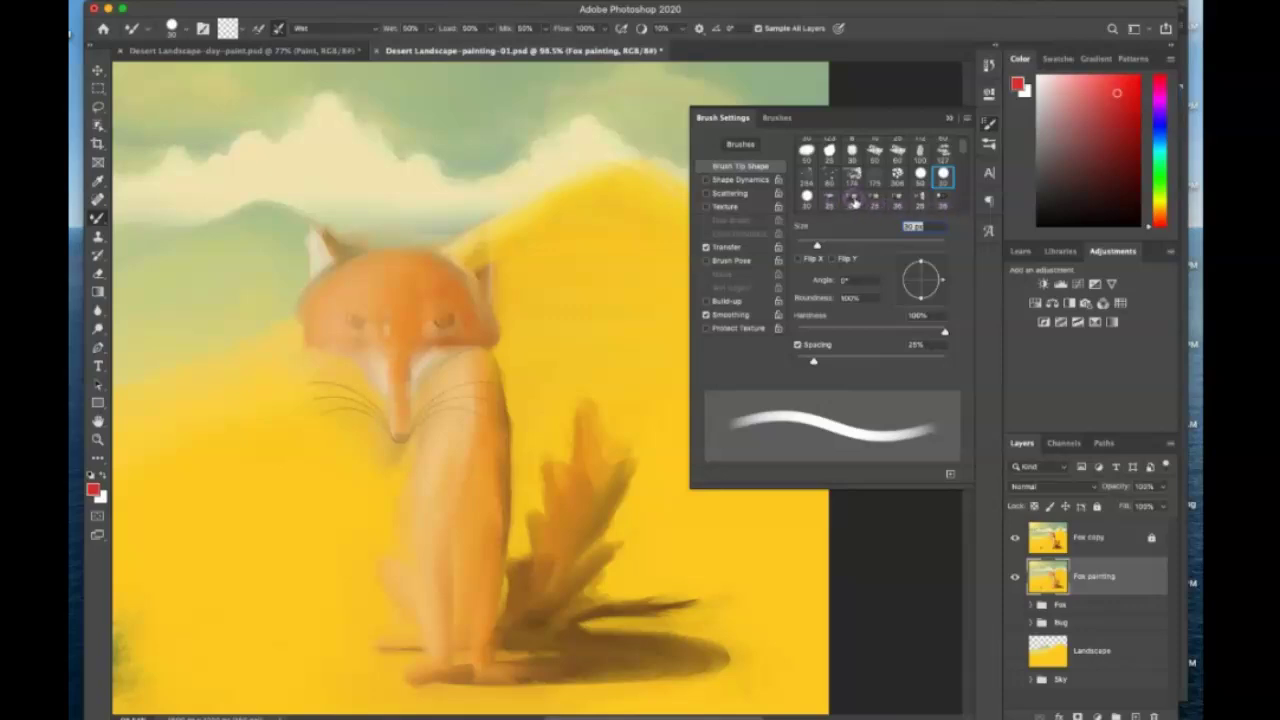
{"action": "left_click", "coordinate": [853, 200]}
{"action": "mouse_move", "coordinate": [641, 421]}
{"action": "left_mouse_down"}
{"action": "mouse_move", "coordinate": [654, 460]}
{"action": "mouse_move", "coordinate": [611, 486]}
{"action": "mouse_move", "coordinate": [625, 505]}
{"action": "mouse_move", "coordinate": [571, 569]}
{"action": "mouse_move", "coordinate": [574, 451]}
{"action": "mouse_move", "coordinate": [586, 449]}
{"action": "mouse_move", "coordinate": [589, 486]}
{"action": "mouse_move", "coordinate": [586, 437]}
{"action": "mouse_move", "coordinate": [606, 509]}
{"action": "mouse_move", "coordinate": [572, 509]}
{"action": "mouse_move", "coordinate": [560, 586]}
{"action": "mouse_move", "coordinate": [531, 486]}
{"action": "mouse_move", "coordinate": [537, 514]}
{"action": "mouse_move", "coordinate": [507, 598]}
{"action": "mouse_move", "coordinate": [545, 555]}
{"action": "mouse_move", "coordinate": [553, 593]}
{"action": "mouse_move", "coordinate": [574, 523]}
{"action": "mouse_move", "coordinate": [563, 523]}
{"action": "mouse_move", "coordinate": [560, 580]}
{"action": "mouse_move", "coordinate": [508, 583]}
{"action": "mouse_move", "coordinate": [514, 606]}
{"action": "mouse_move", "coordinate": [547, 570]}
{"action": "mouse_move", "coordinate": [531, 603]}
{"action": "mouse_move", "coordinate": [529, 580]}
{"action": "mouse_move", "coordinate": [510, 603]}
{"action": "mouse_move", "coordinate": [491, 586]}
{"action": "left_mouse_up"}
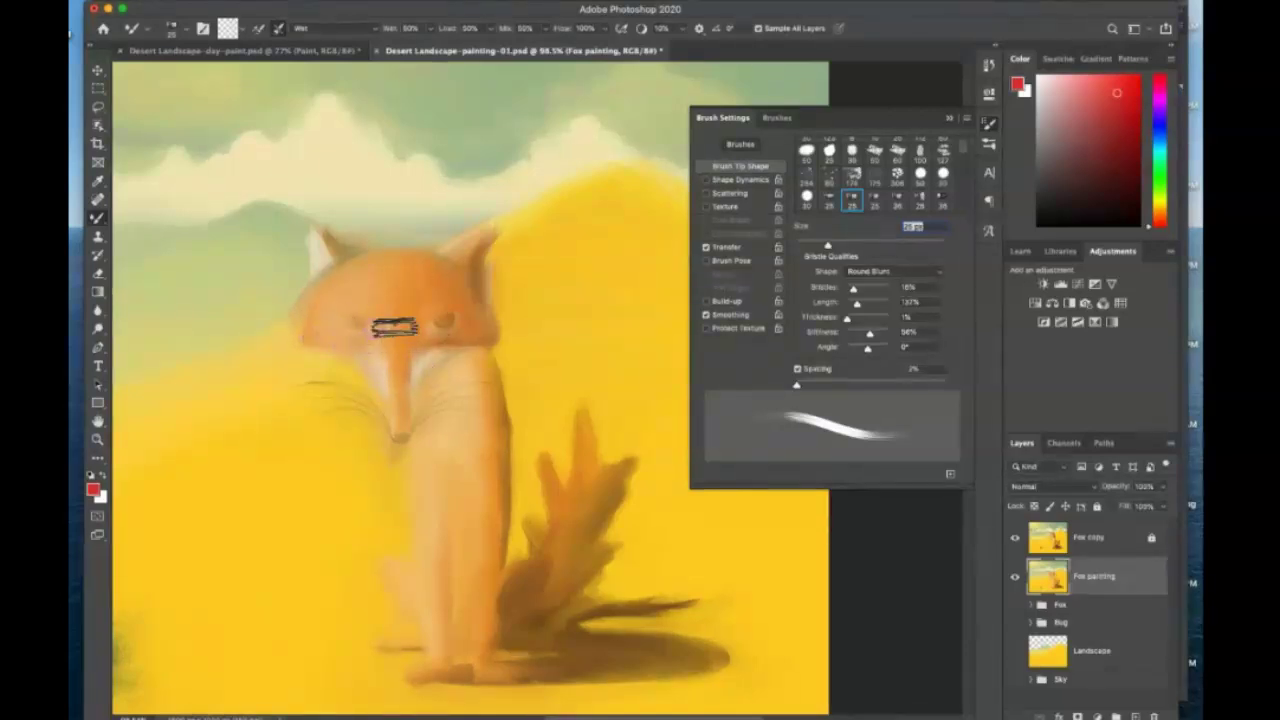
Shrink the brush to 15 px and darken both of the fox's ear tips.
{"action": "key", "text": "bracketleft"}
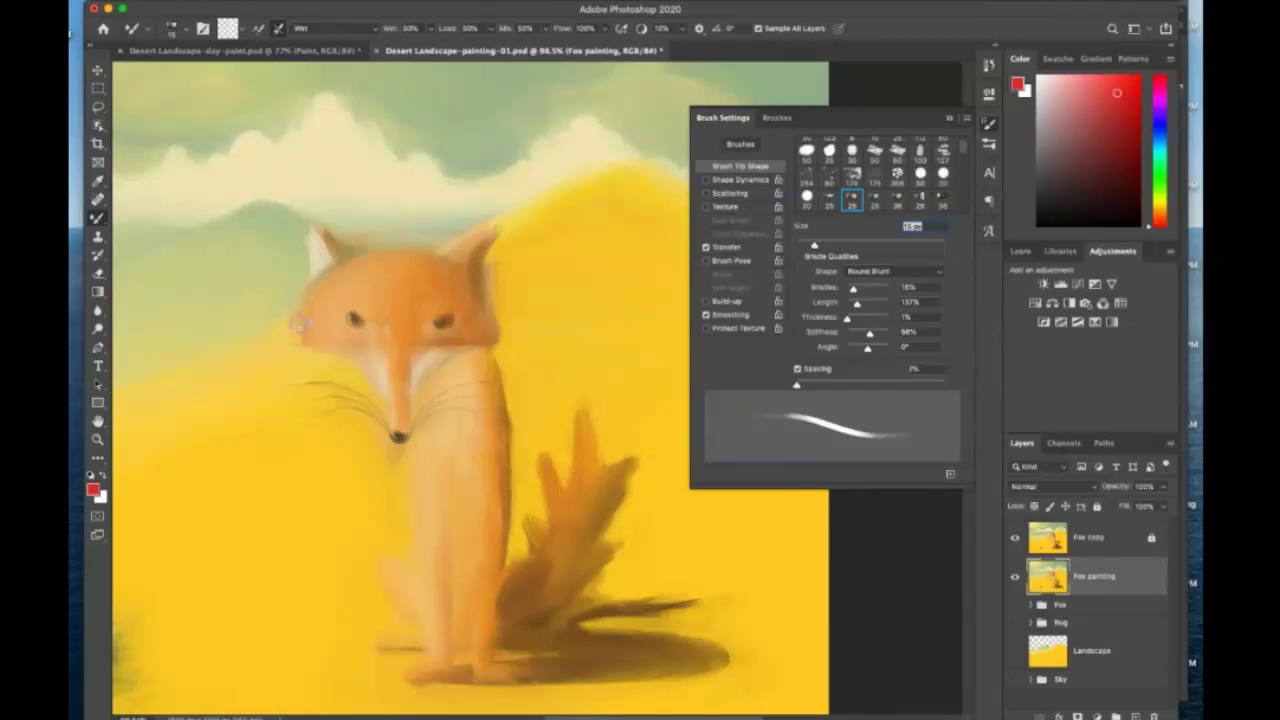
{"action": "left_click_drag", "start_coordinate": [318, 240], "coordinate": [341, 241]}
{"action": "left_click_drag", "start_coordinate": [484, 238], "coordinate": [492, 246]}
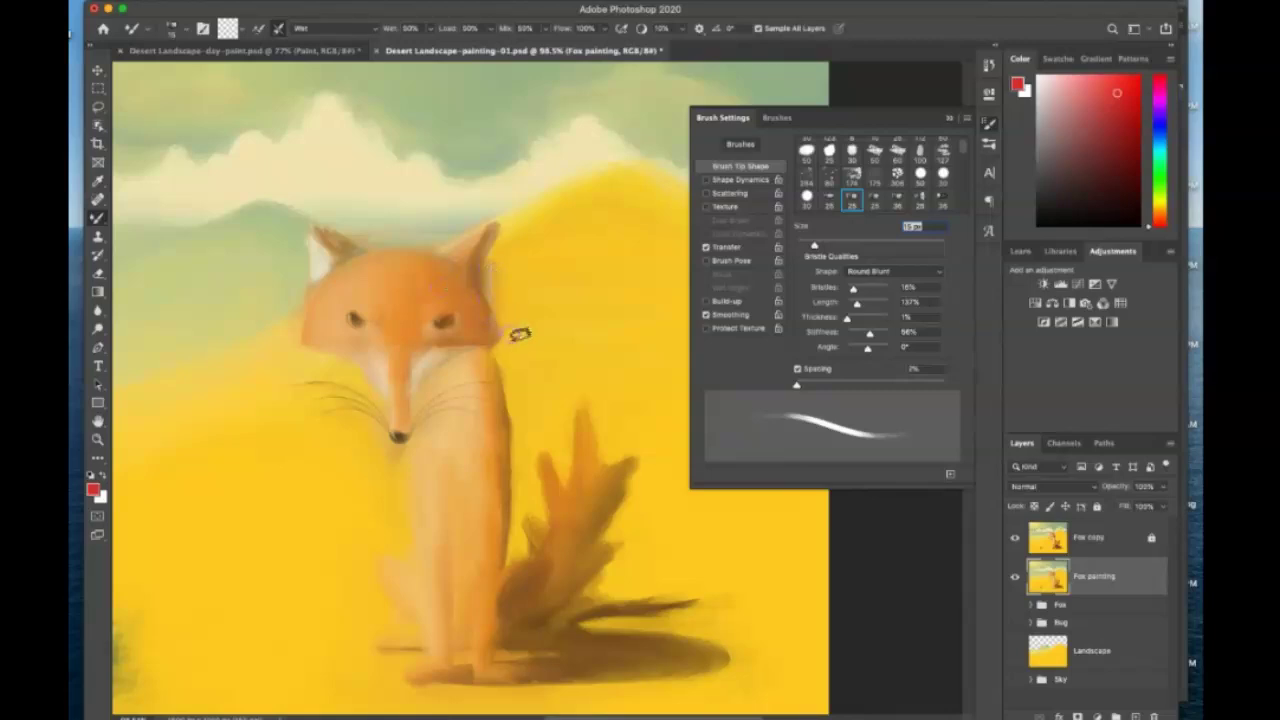
Close the Brush Settings panel and dismiss the brush preset picker.
{"action": "right_click", "coordinate": [511, 341]}
{"action": "key", "text": "Escape"}
{"action": "left_click", "coordinate": [948, 121]}
{"action": "right_click", "coordinate": [513, 338]}
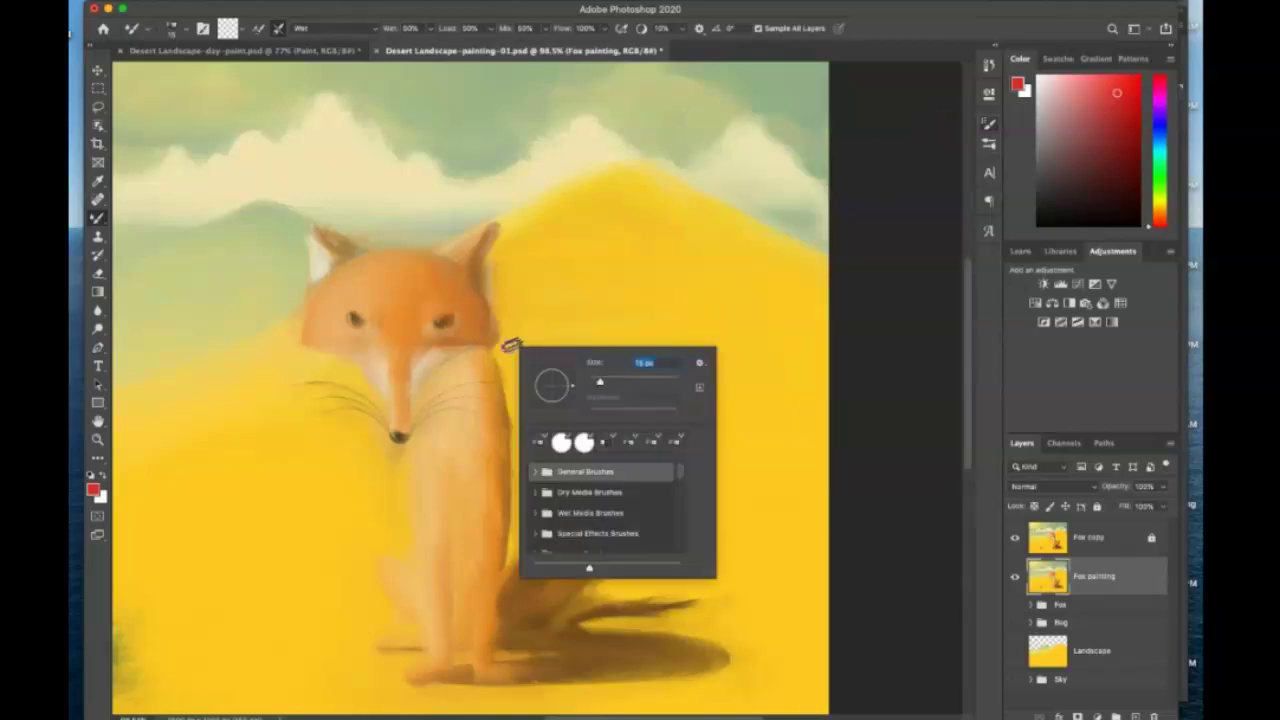
{"action": "key", "text": "Escape"}
{"action": "right_click", "coordinate": [503, 321]}
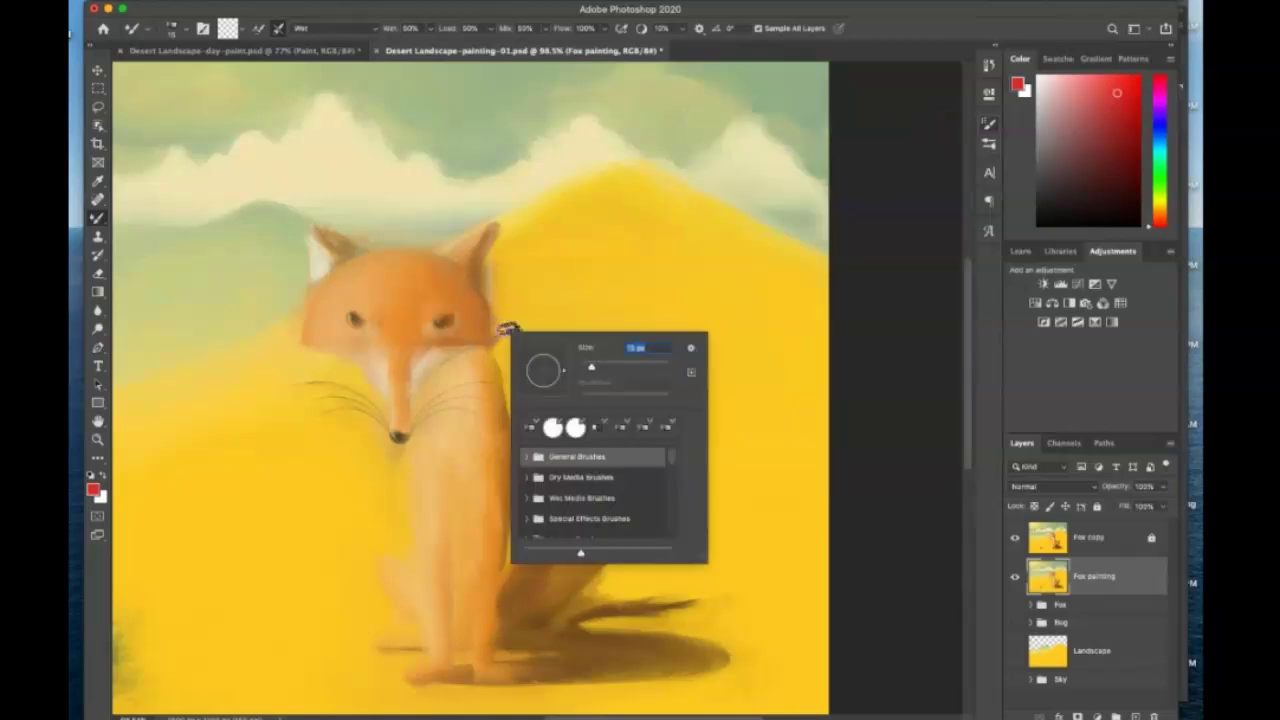
{"action": "key", "text": "Escape"}
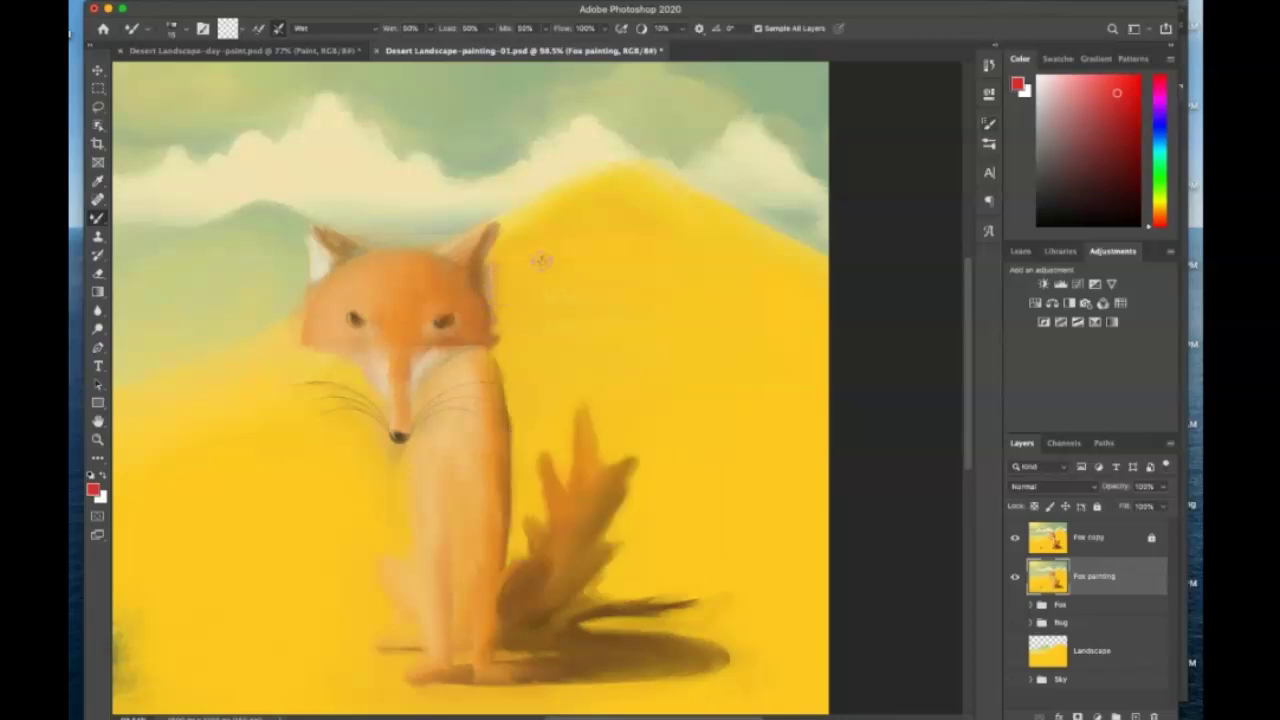
{"action": "right_click", "coordinate": [540, 260]}
{"action": "key", "text": "Escape"}
Zoom in and roughen the right cheek, chin edge and right ear with smeared fur strokes.
{"action": "scroll", "coordinate": [537, 245], "scroll_direction": "up", "scroll_amount": 3}
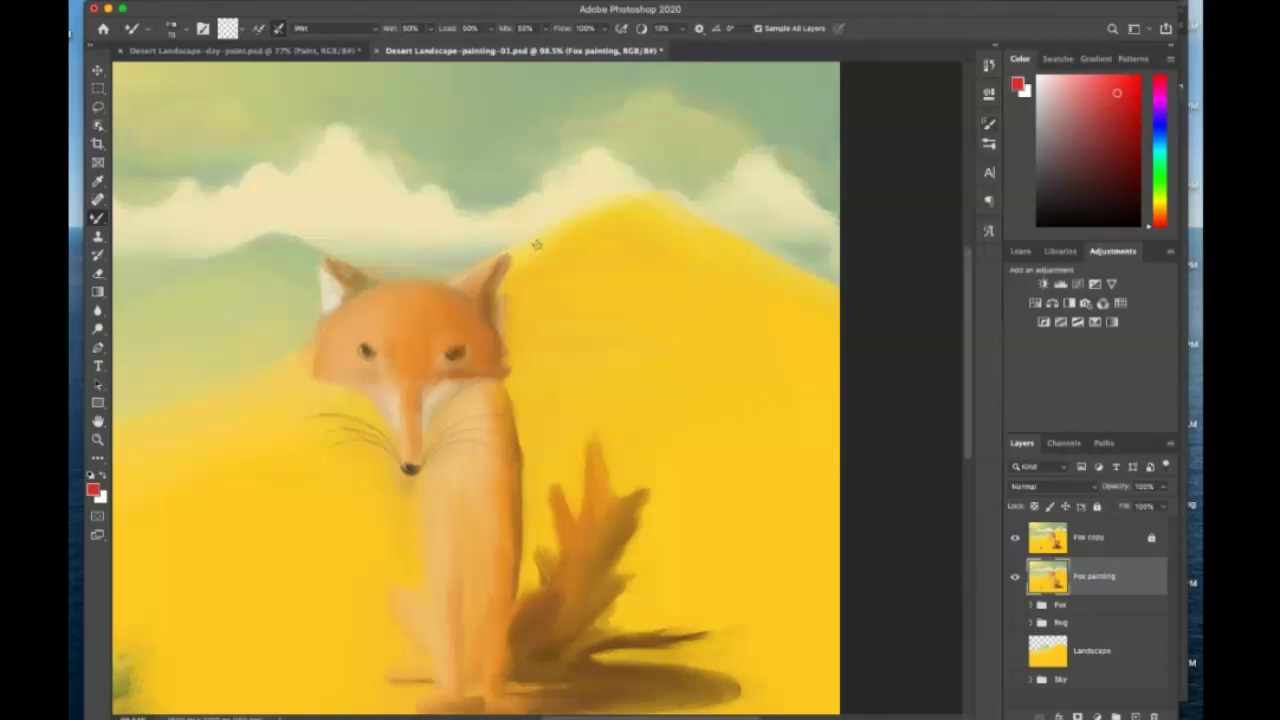
{"action": "scroll", "coordinate": [537, 244], "scroll_direction": "up", "scroll_amount": 3}
{"action": "scroll", "coordinate": [537, 244], "scroll_direction": "up", "scroll_amount": 3}
{"action": "scroll", "coordinate": [537, 244], "scroll_direction": "up", "scroll_amount": 2}
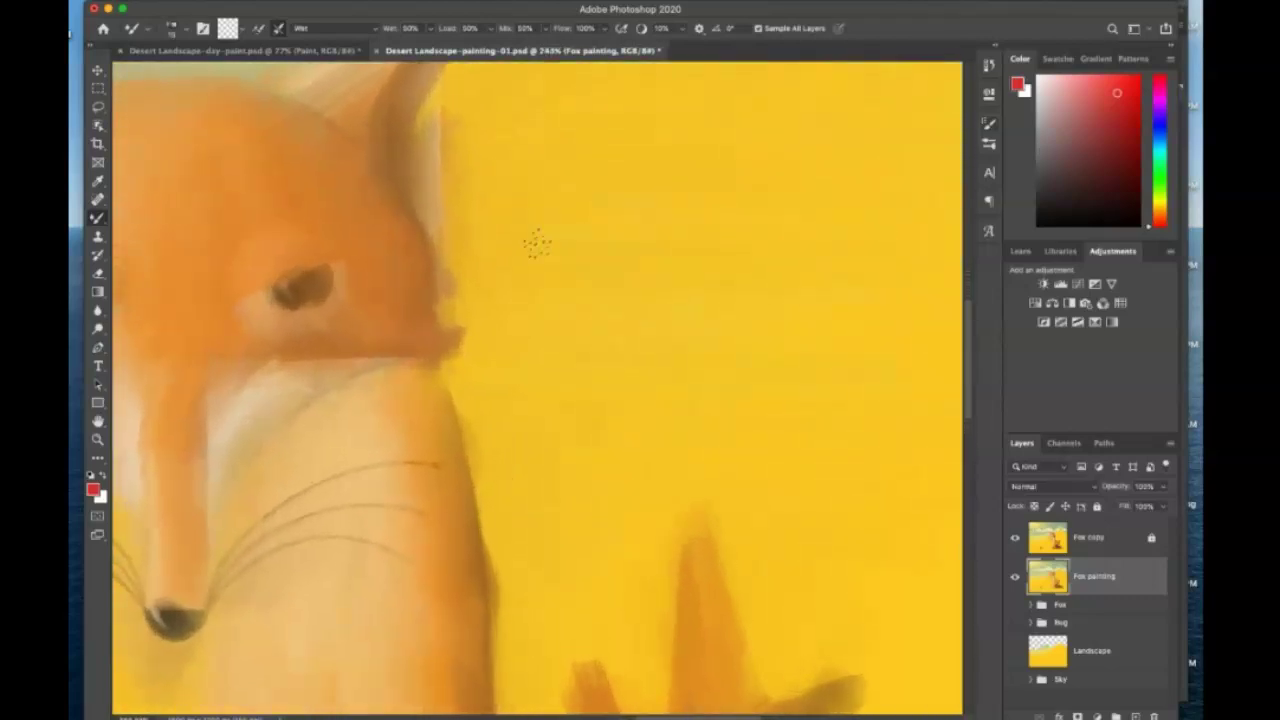
{"action": "scroll", "coordinate": [537, 244], "scroll_direction": "left", "scroll_amount": 2}
{"action": "scroll", "coordinate": [537, 244], "scroll_direction": "up", "scroll_amount": 1}
{"action": "scroll", "coordinate": [537, 244], "scroll_direction": "left", "scroll_amount": 3}
{"action": "scroll", "coordinate": [537, 244], "scroll_direction": "up", "scroll_amount": 2}
{"action": "scroll", "coordinate": [537, 244], "scroll_direction": "up", "scroll_amount": 1}
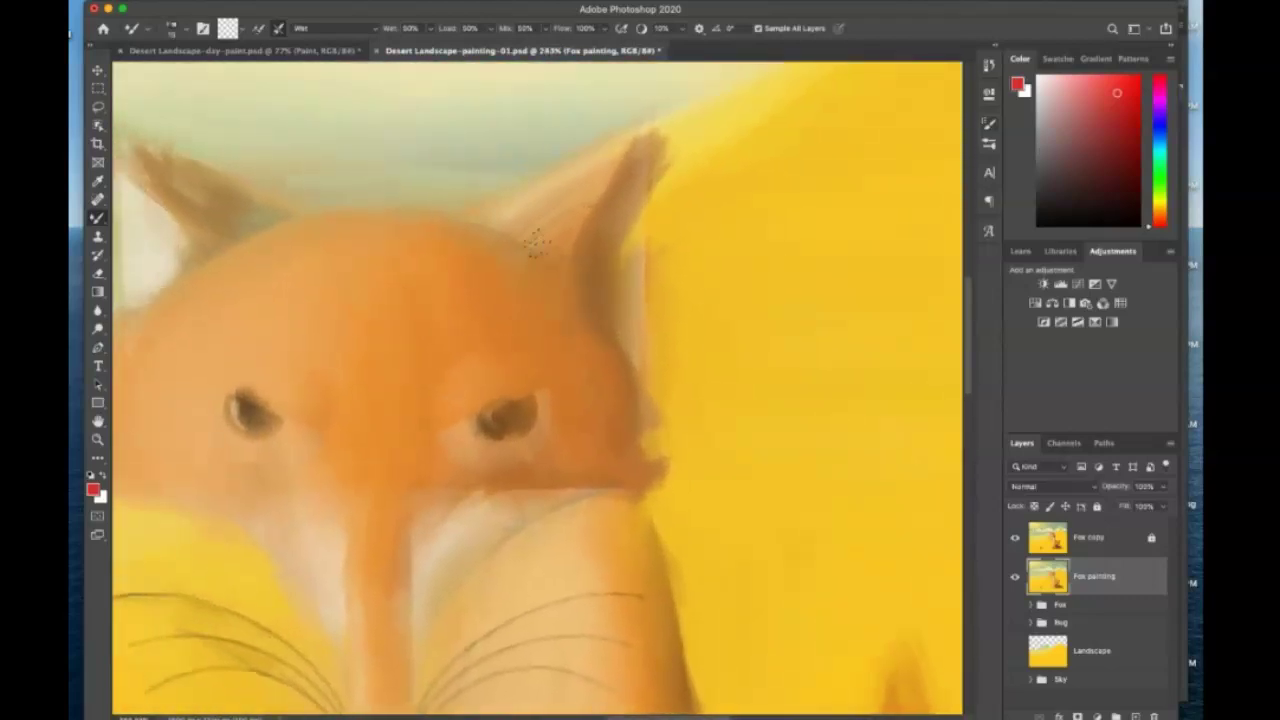
{"action": "mouse_move", "coordinate": [694, 451]}
{"action": "left_mouse_down"}
{"action": "mouse_move", "coordinate": [646, 411]}
{"action": "mouse_move", "coordinate": [651, 491]}
{"action": "mouse_move", "coordinate": [627, 465]}
{"action": "left_mouse_up"}
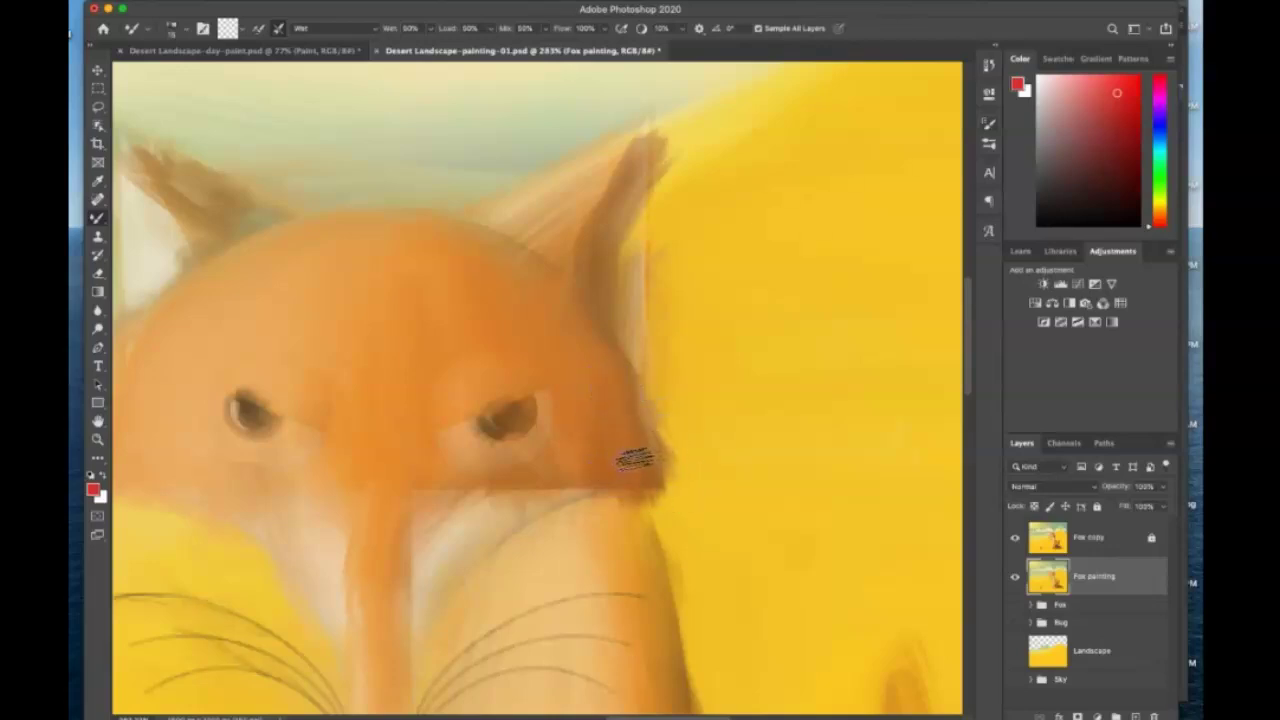
{"action": "mouse_move", "coordinate": [616, 478]}
{"action": "left_mouse_down"}
{"action": "mouse_move", "coordinate": [614, 512]}
{"action": "mouse_move", "coordinate": [592, 459]}
{"action": "left_mouse_up"}
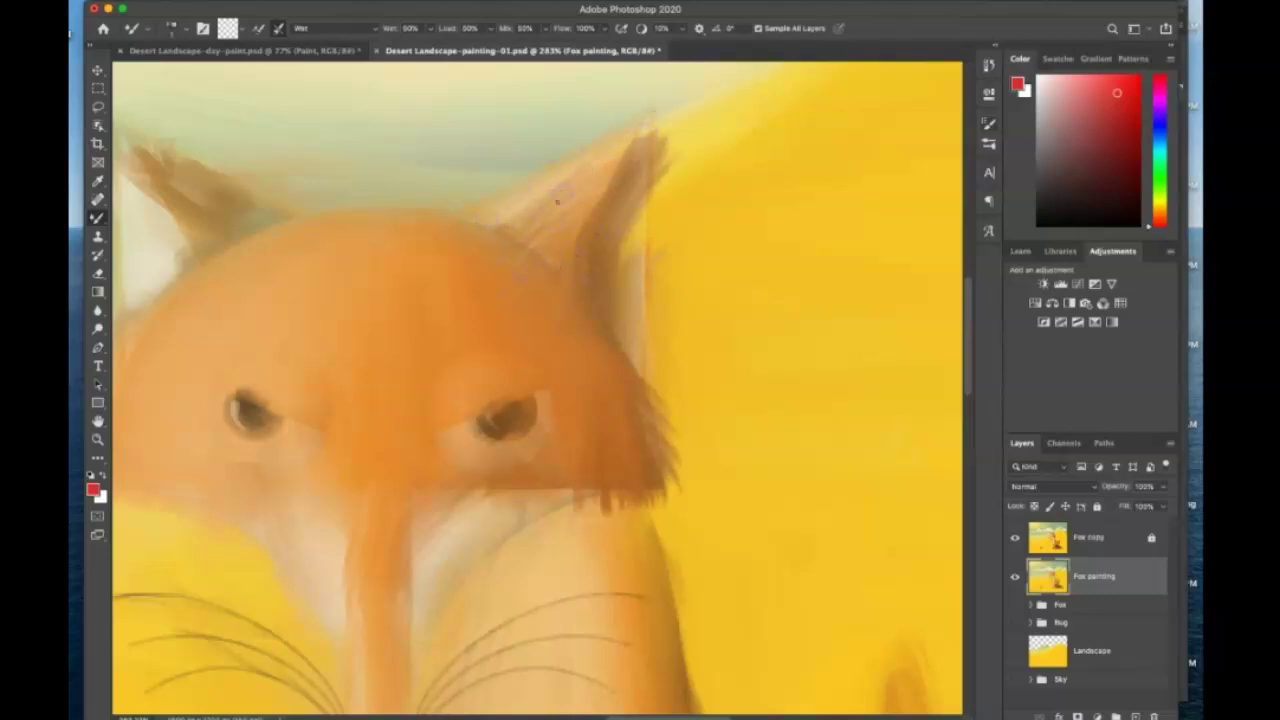
{"action": "left_click_drag", "start_coordinate": [672, 113], "coordinate": [675, 128]}
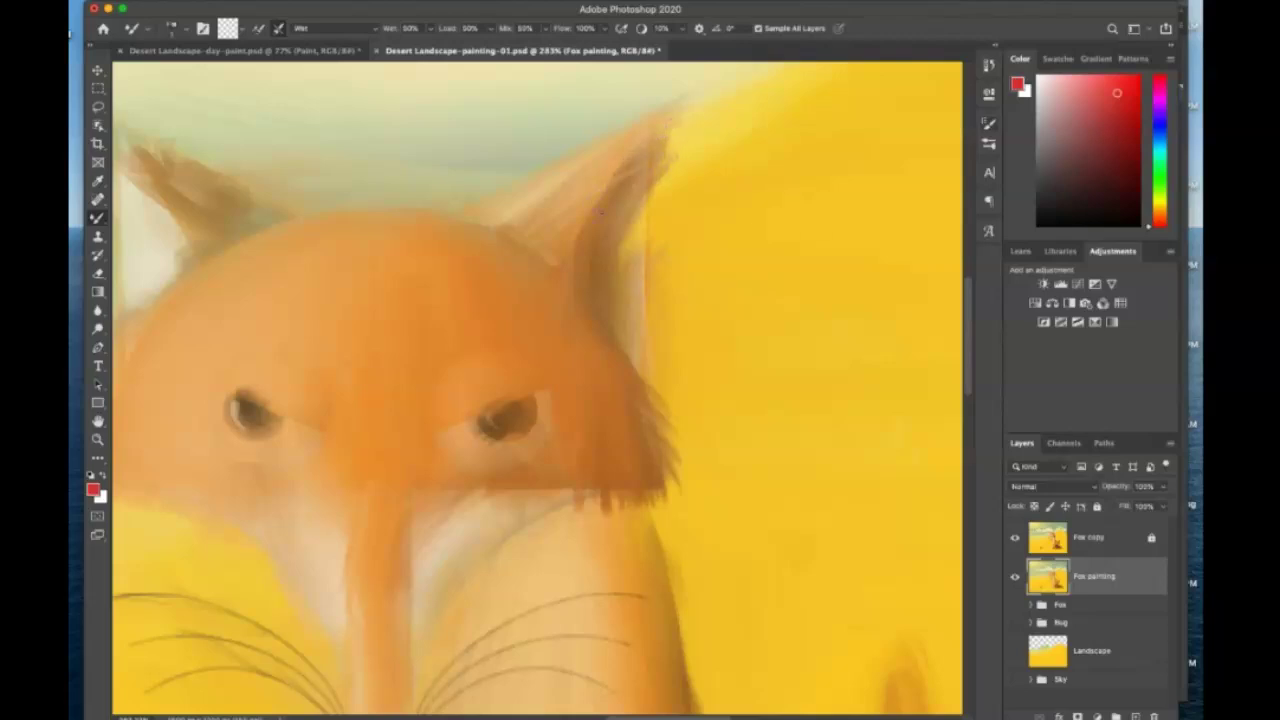
{"action": "mouse_move", "coordinate": [652, 212]}
{"action": "left_mouse_down"}
{"action": "mouse_move", "coordinate": [622, 254]}
{"action": "mouse_move", "coordinate": [658, 262]}
{"action": "left_mouse_up"}
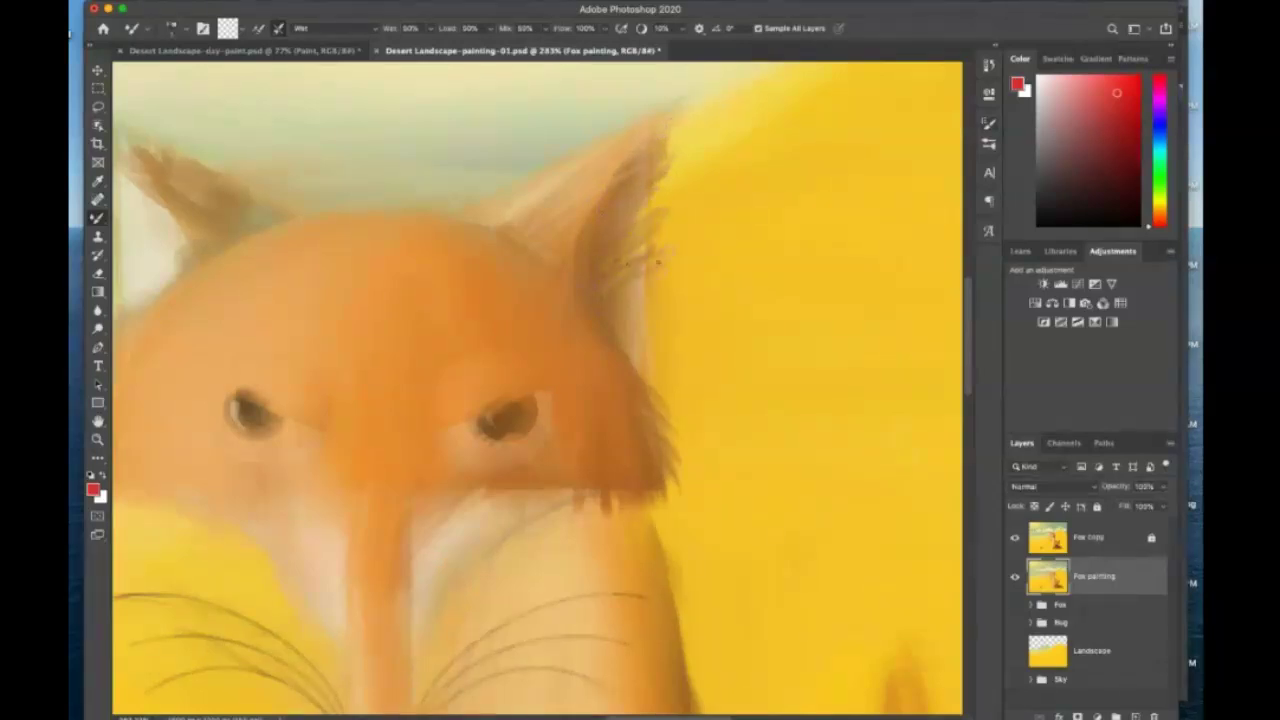
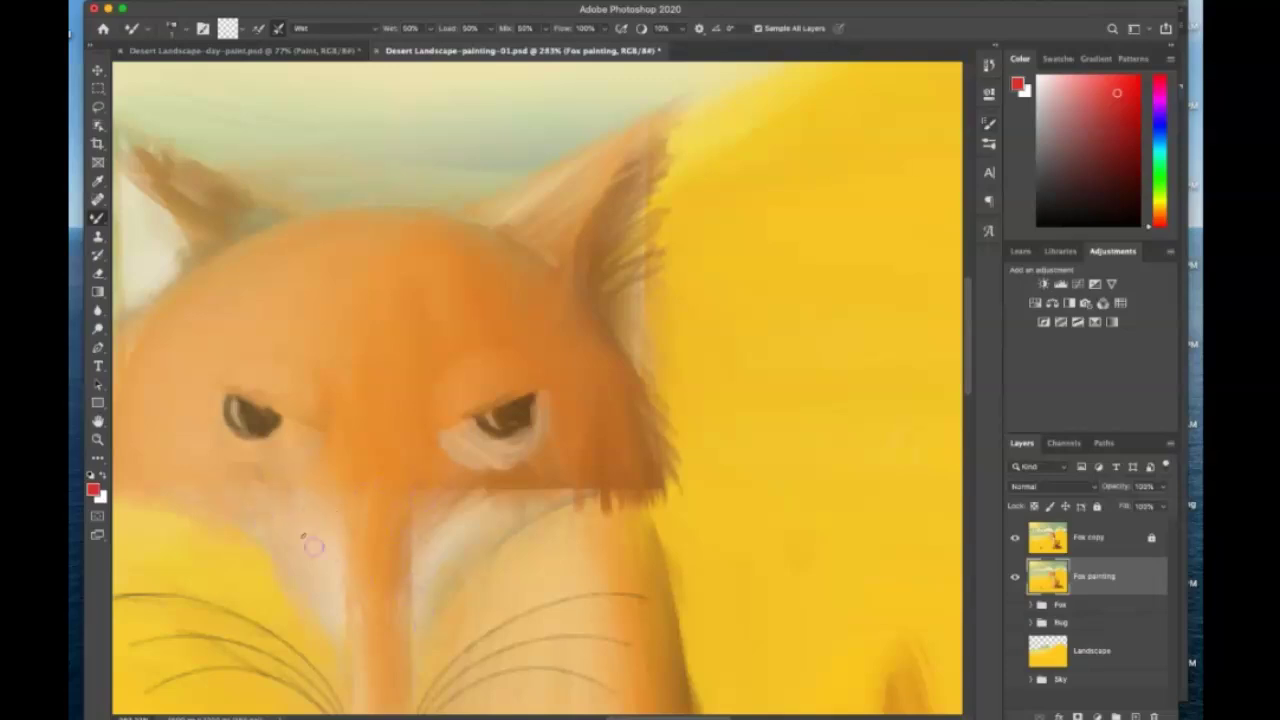
Pan to the fox's left ear, then paint a small dark stroke at the left eye's inner corner.
{"action": "mouse_move", "coordinate": [276, 482]}
{"action": "left_mouse_down"}
{"action": "mouse_move", "coordinate": [389, 449]}
{"action": "mouse_move", "coordinate": [491, 523]}
{"action": "left_mouse_up"}
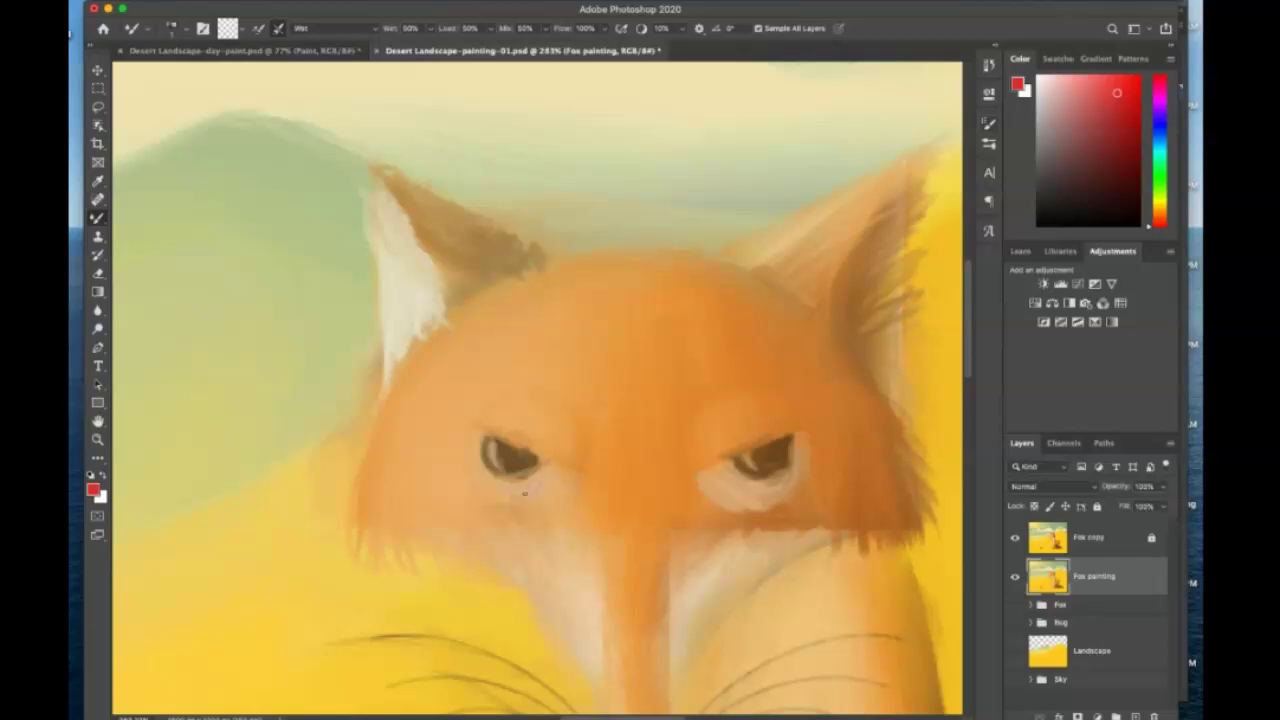
{"action": "left_click_drag", "start_coordinate": [490, 486], "coordinate": [476, 462]}
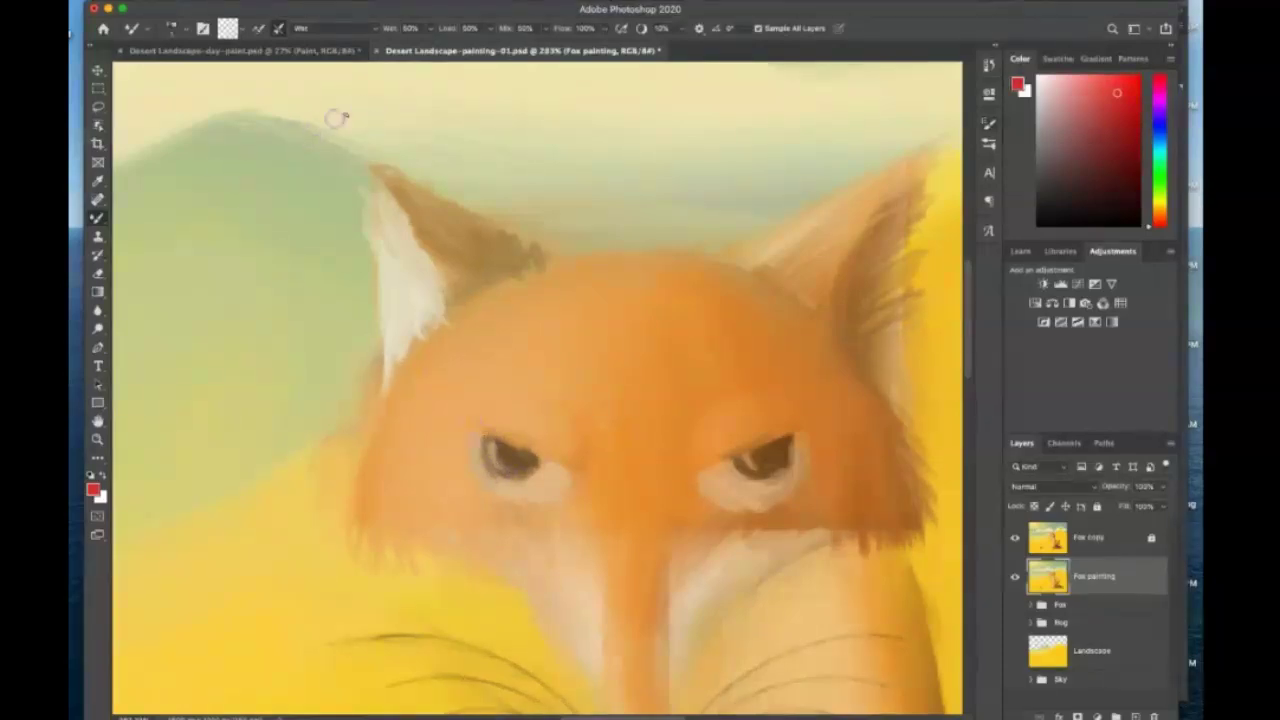
Set the Mixer Brush mixing preset to Moist.
{"action": "left_click", "coordinate": [375, 28]}
{"action": "left_click", "coordinate": [375, 34]}
{"action": "left_click", "coordinate": [375, 28]}
{"action": "left_click", "coordinate": [368, 8]}
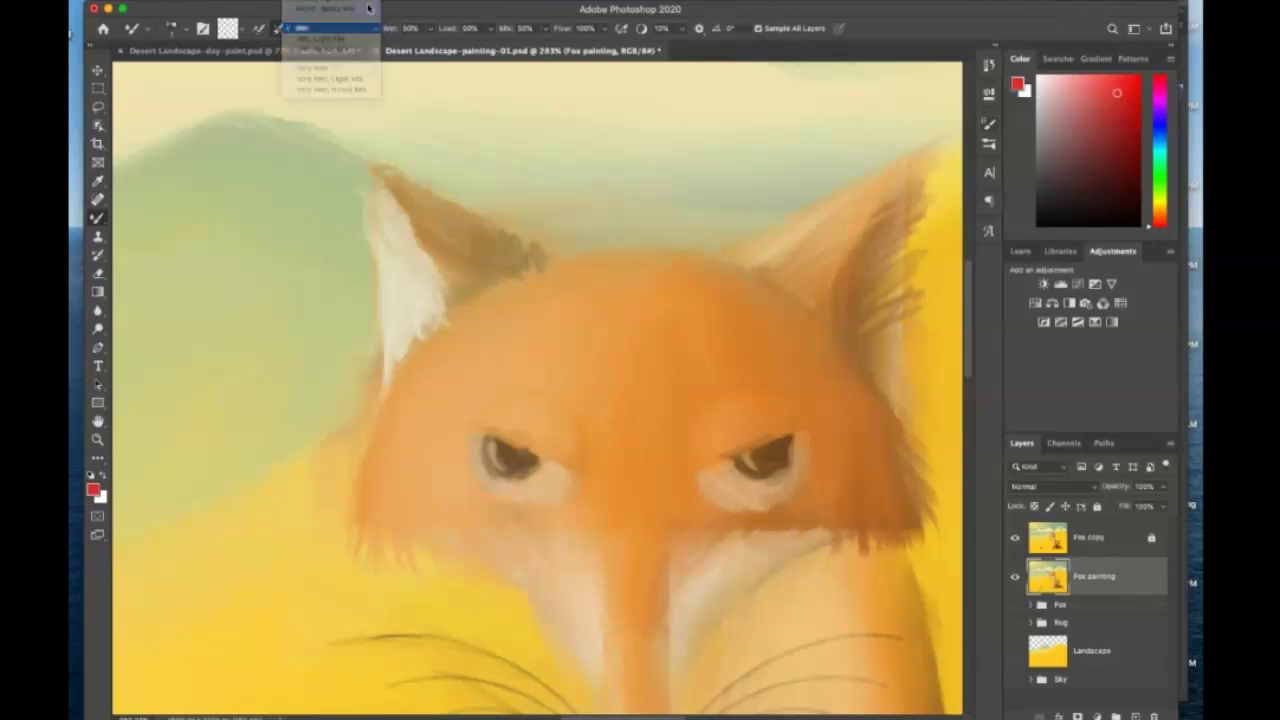
{"action": "left_click", "coordinate": [366, 26]}
{"action": "left_click", "coordinate": [330, 3]}
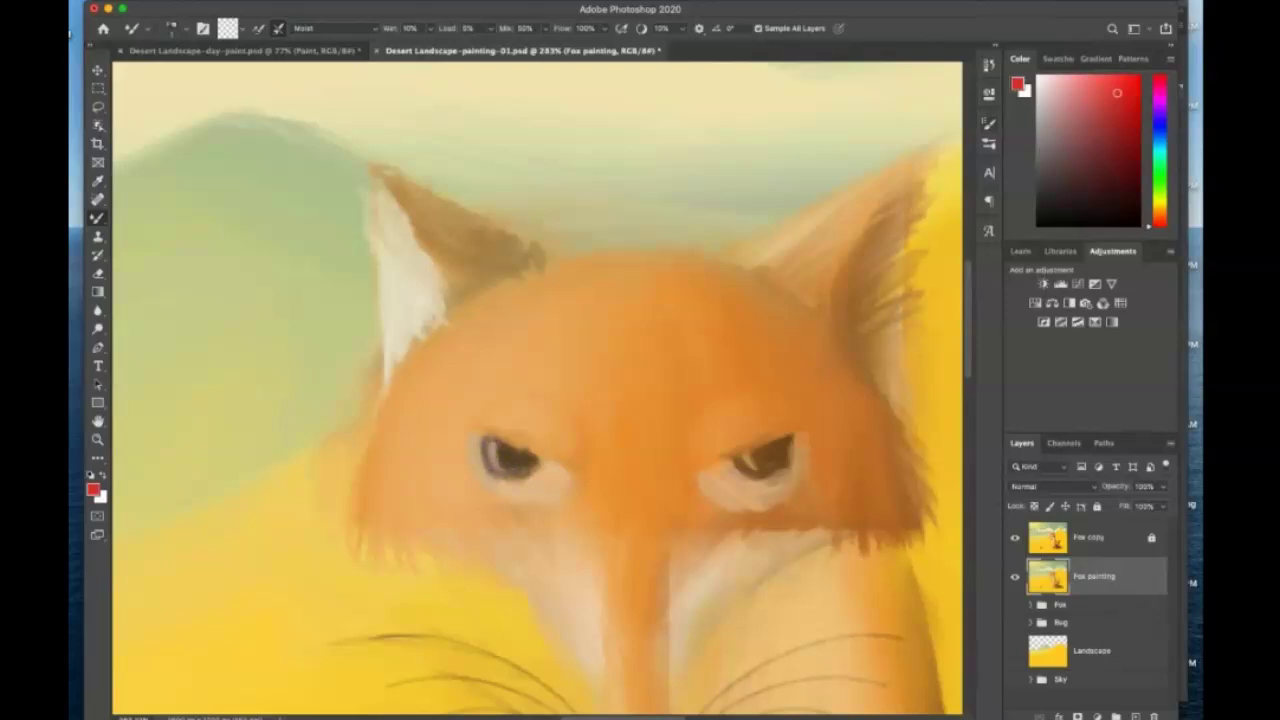
Extend the outer corner of the left eye with a moist stroke, then set the brush to Dry.
{"action": "left_click_drag", "start_coordinate": [527, 460], "coordinate": [542, 470]}
{"action": "left_click", "coordinate": [375, 28]}
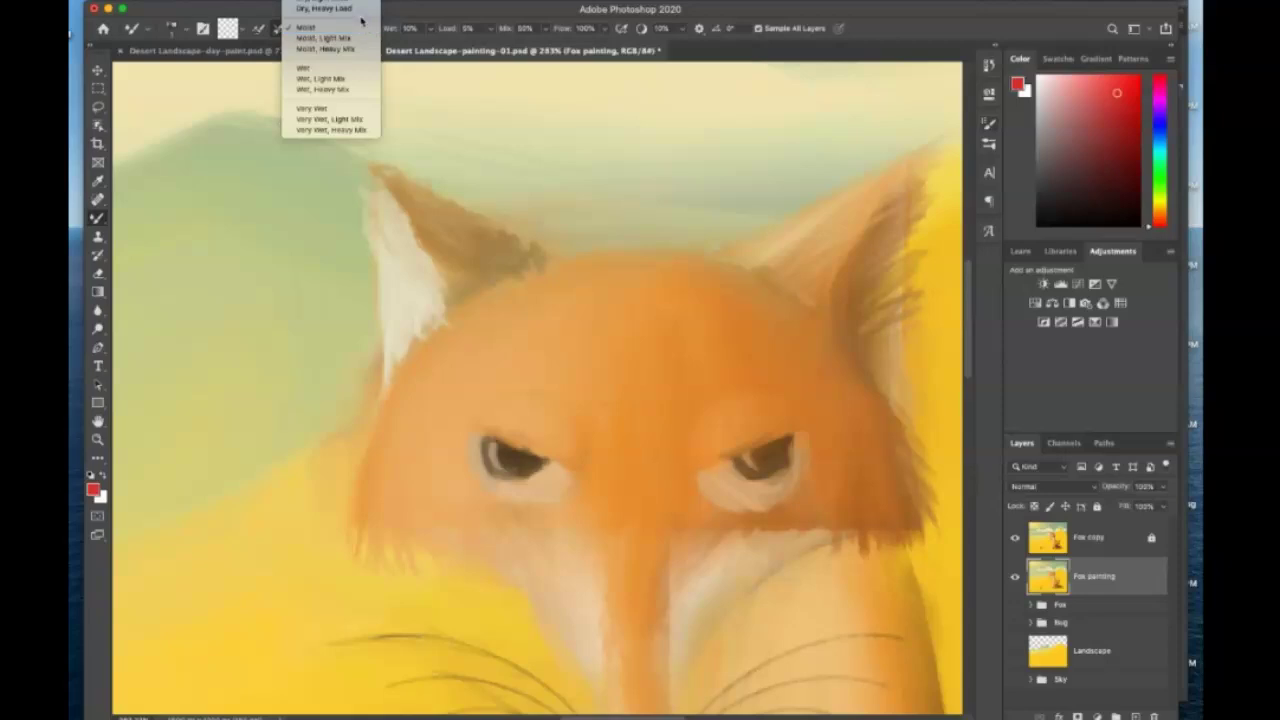
{"action": "left_click", "coordinate": [310, 3]}
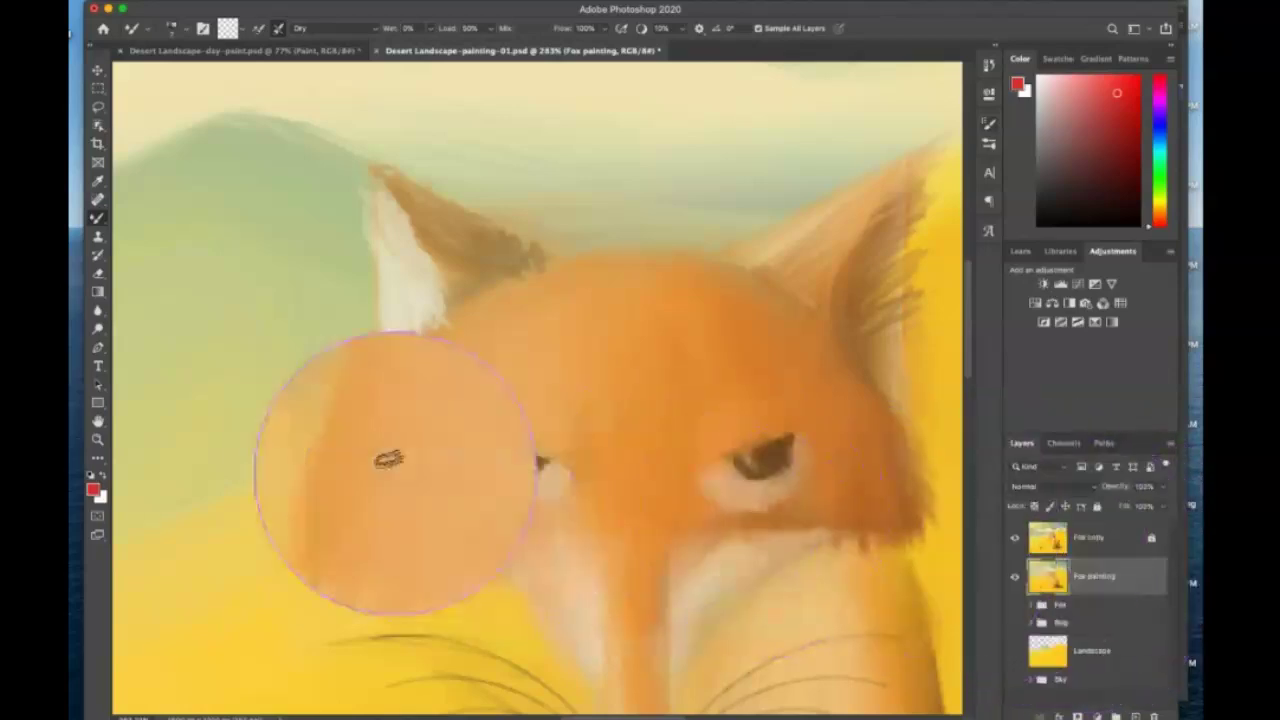
Paint the eye whites, a pale highlight, and the dark left iris with its catchlight.
{"action": "mouse_move", "coordinate": [498, 452]}
{"action": "left_mouse_down"}
{"action": "mouse_move", "coordinate": [478, 470]}
{"action": "mouse_move", "coordinate": [558, 490]}
{"action": "mouse_move", "coordinate": [550, 465]}
{"action": "mouse_move", "coordinate": [495, 428]}
{"action": "left_mouse_up"}
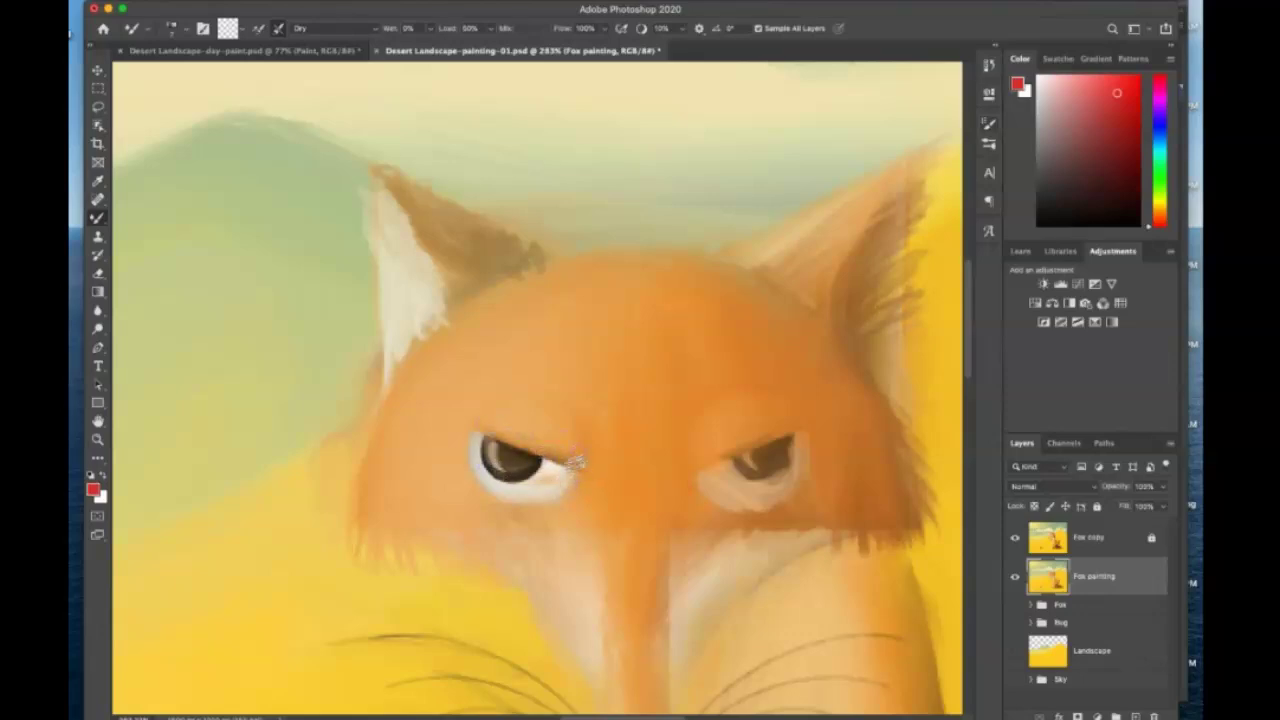
{"action": "mouse_move", "coordinate": [500, 475]}
{"action": "left_mouse_down"}
{"action": "mouse_move", "coordinate": [560, 500]}
{"action": "mouse_move", "coordinate": [560, 478]}
{"action": "mouse_move", "coordinate": [585, 466]}
{"action": "left_mouse_up"}
{"action": "mouse_move", "coordinate": [775, 472]}
{"action": "left_mouse_down"}
{"action": "mouse_move", "coordinate": [730, 482]}
{"action": "mouse_move", "coordinate": [740, 458]}
{"action": "mouse_move", "coordinate": [770, 468]}
{"action": "mouse_move", "coordinate": [790, 450]}
{"action": "mouse_move", "coordinate": [805, 472]}
{"action": "mouse_move", "coordinate": [718, 470]}
{"action": "mouse_move", "coordinate": [806, 486]}
{"action": "mouse_move", "coordinate": [808, 423]}
{"action": "mouse_move", "coordinate": [758, 500]}
{"action": "mouse_move", "coordinate": [772, 458]}
{"action": "mouse_move", "coordinate": [785, 460]}
{"action": "left_mouse_up"}
{"action": "mouse_move", "coordinate": [488, 452]}
{"action": "left_mouse_down"}
{"action": "mouse_move", "coordinate": [515, 462]}
{"action": "mouse_move", "coordinate": [503, 448]}
{"action": "left_mouse_up"}
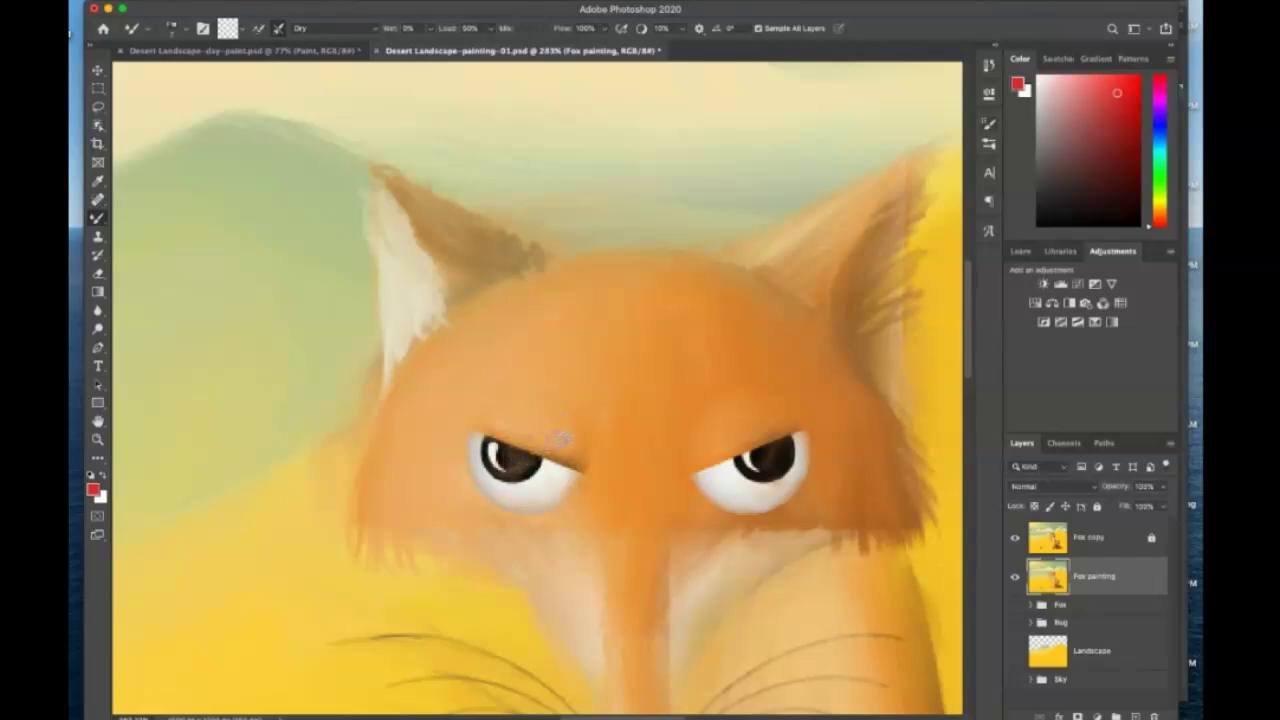
Sharpen both ear tips, lighten fur under the right eye, and crisp the left ear's orange edge and white inner ear.
{"action": "left_click_drag", "start_coordinate": [388, 250], "coordinate": [372, 165]}
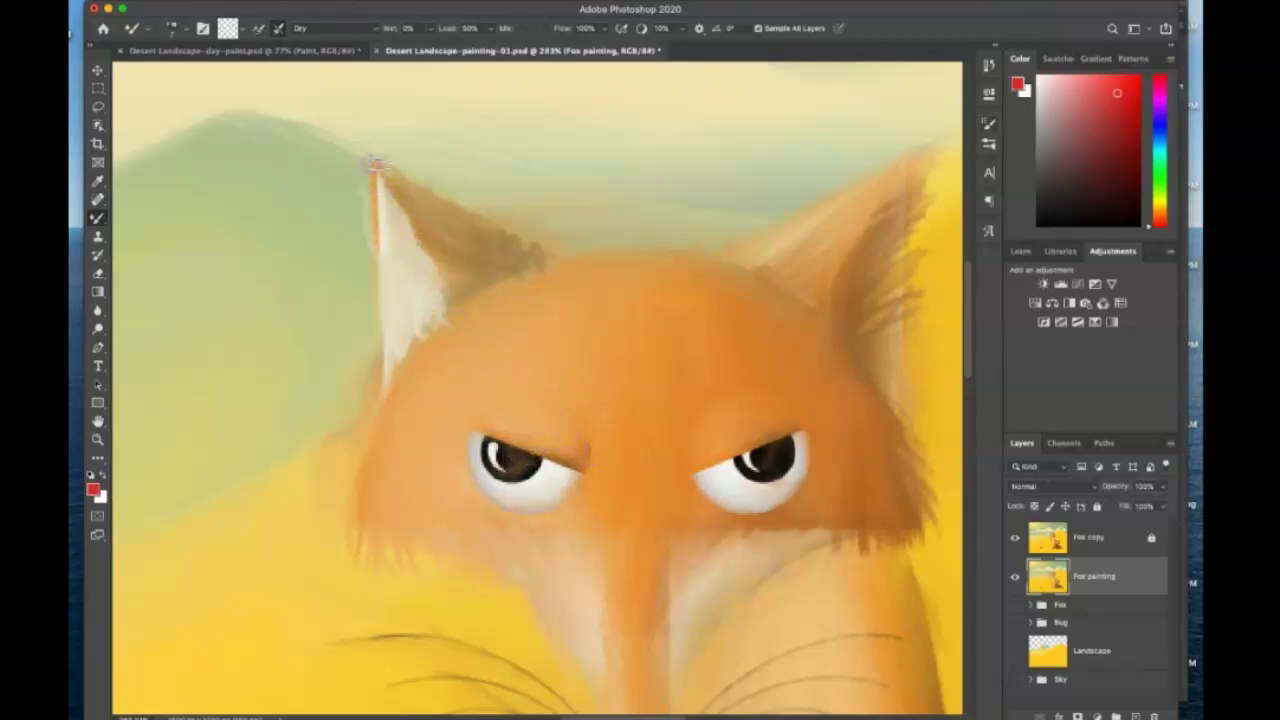
{"action": "left_click_drag", "start_coordinate": [908, 158], "coordinate": [886, 192]}
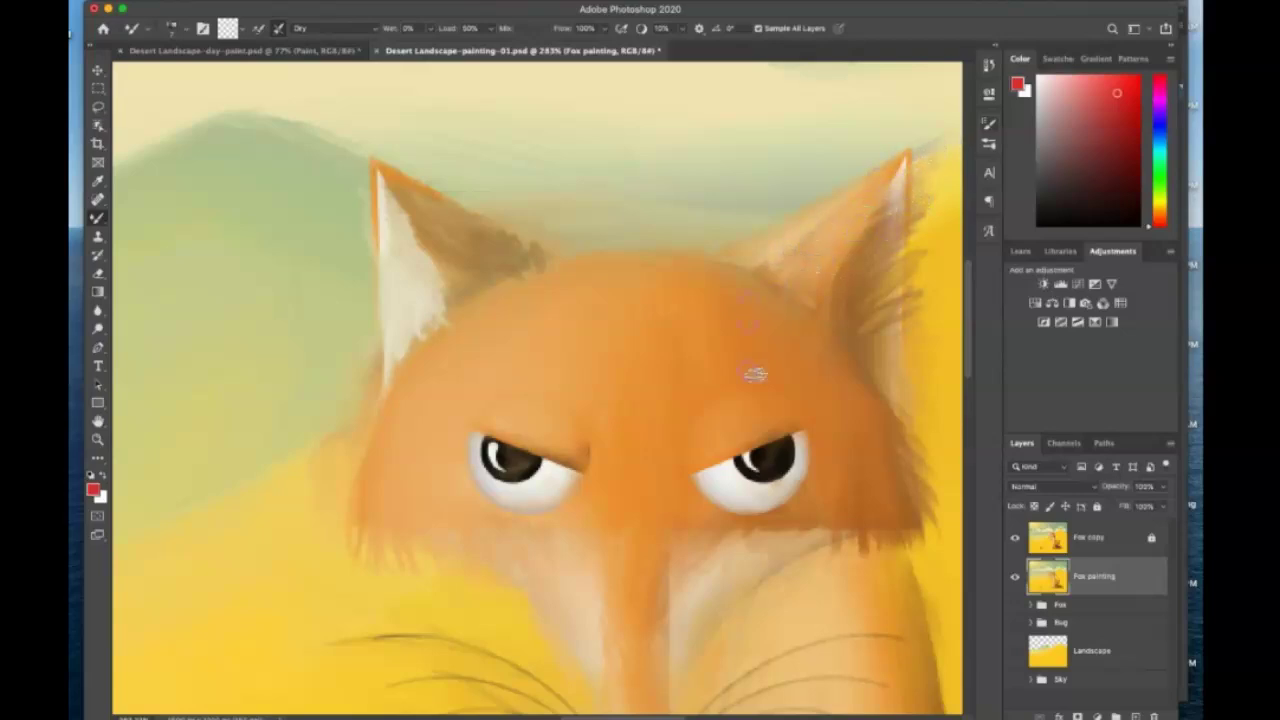
{"action": "left_click_drag", "start_coordinate": [770, 538], "coordinate": [694, 519]}
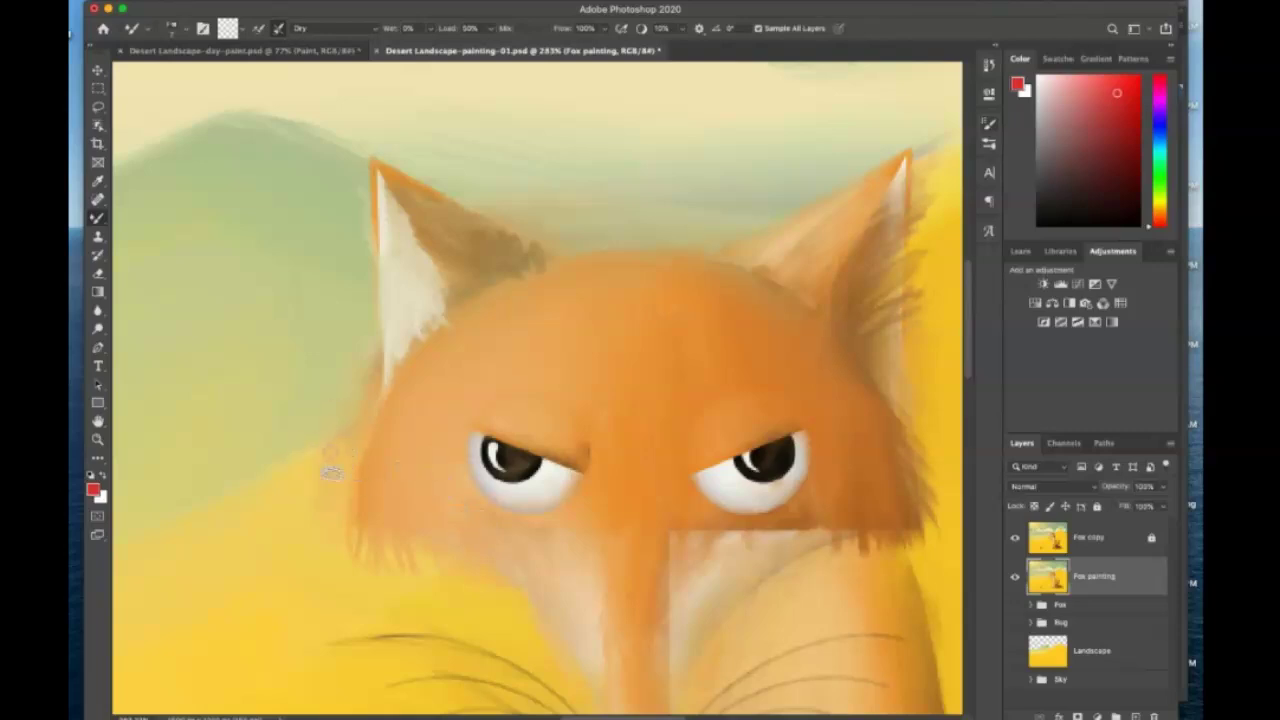
{"action": "left_click_drag", "start_coordinate": [384, 346], "coordinate": [380, 392]}
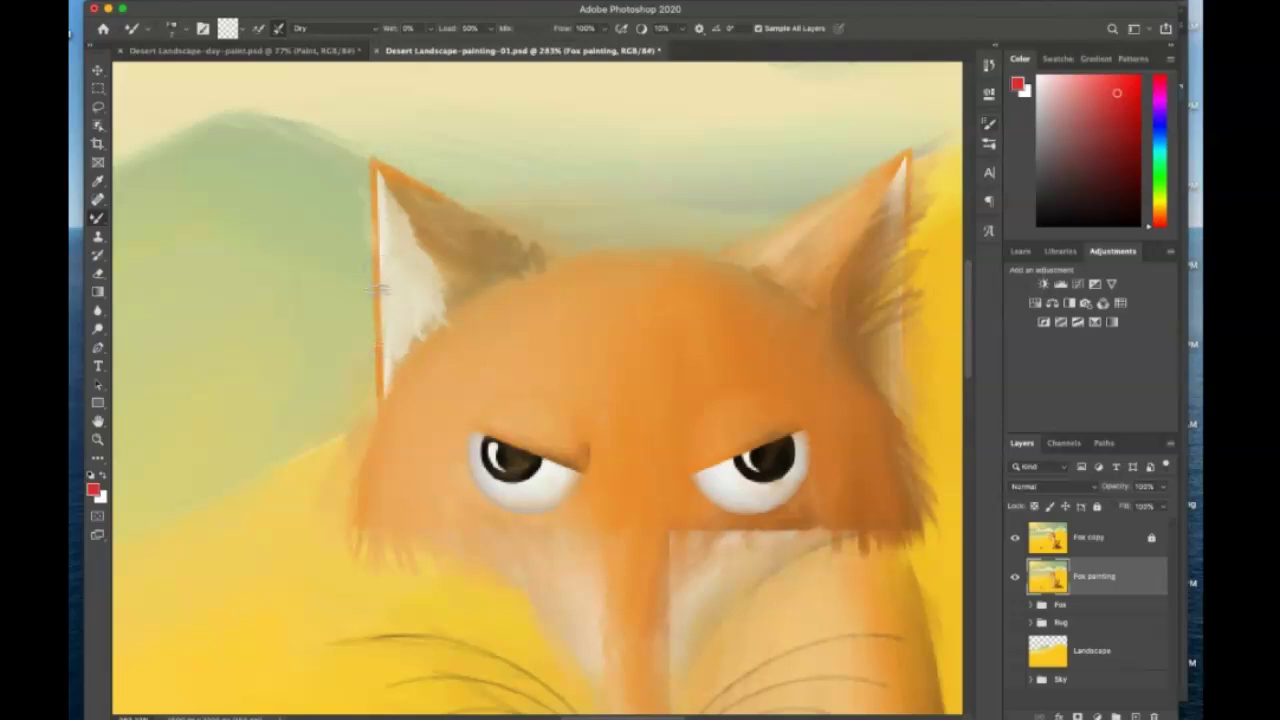
{"action": "left_click_drag", "start_coordinate": [380, 182], "coordinate": [555, 262]}
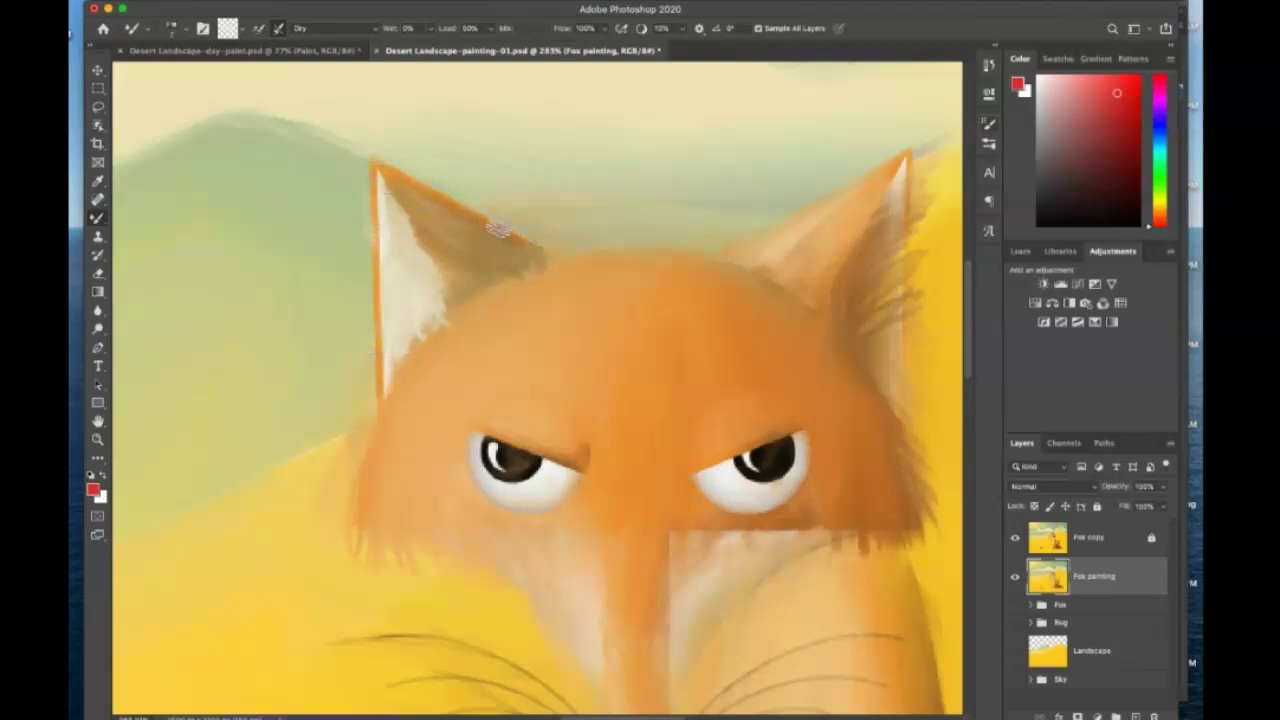
{"action": "left_click_drag", "start_coordinate": [415, 362], "coordinate": [452, 268]}
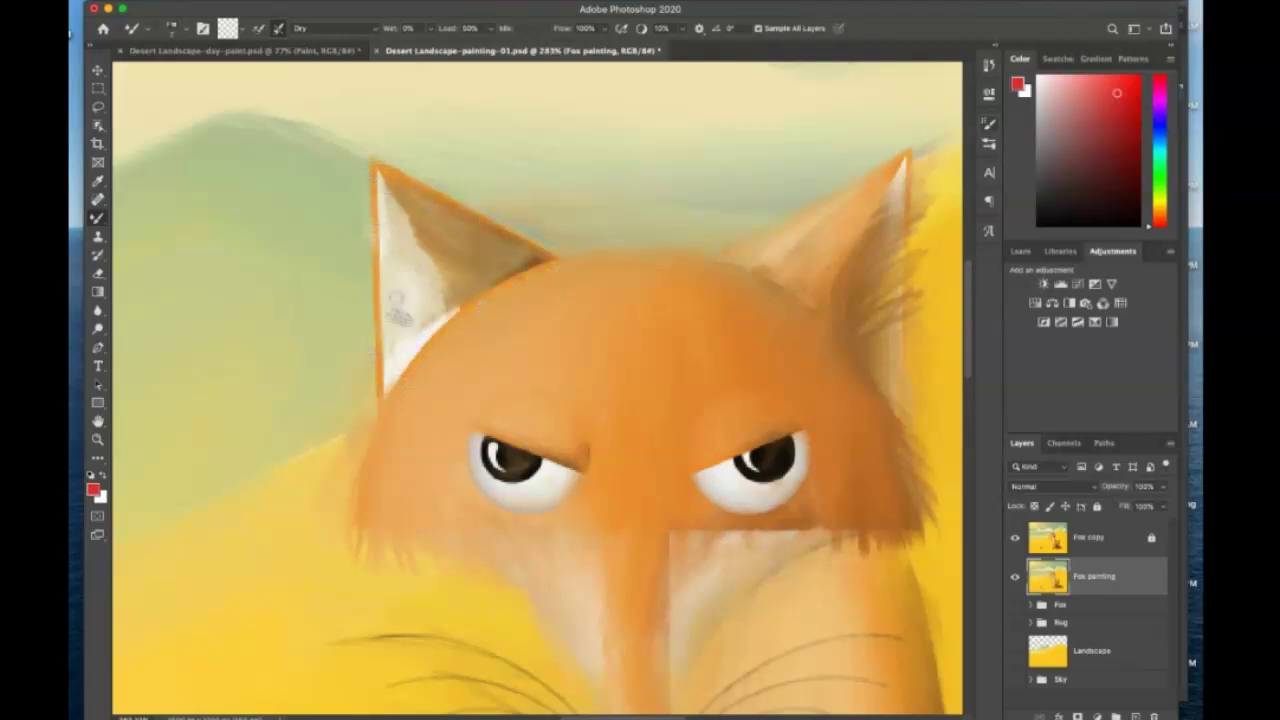
With the Moist preset, blend the brown and white inside the left ear, then fit the whole image on screen.
{"action": "left_click", "coordinate": [370, 30]}
{"action": "left_click", "coordinate": [368, 68]}
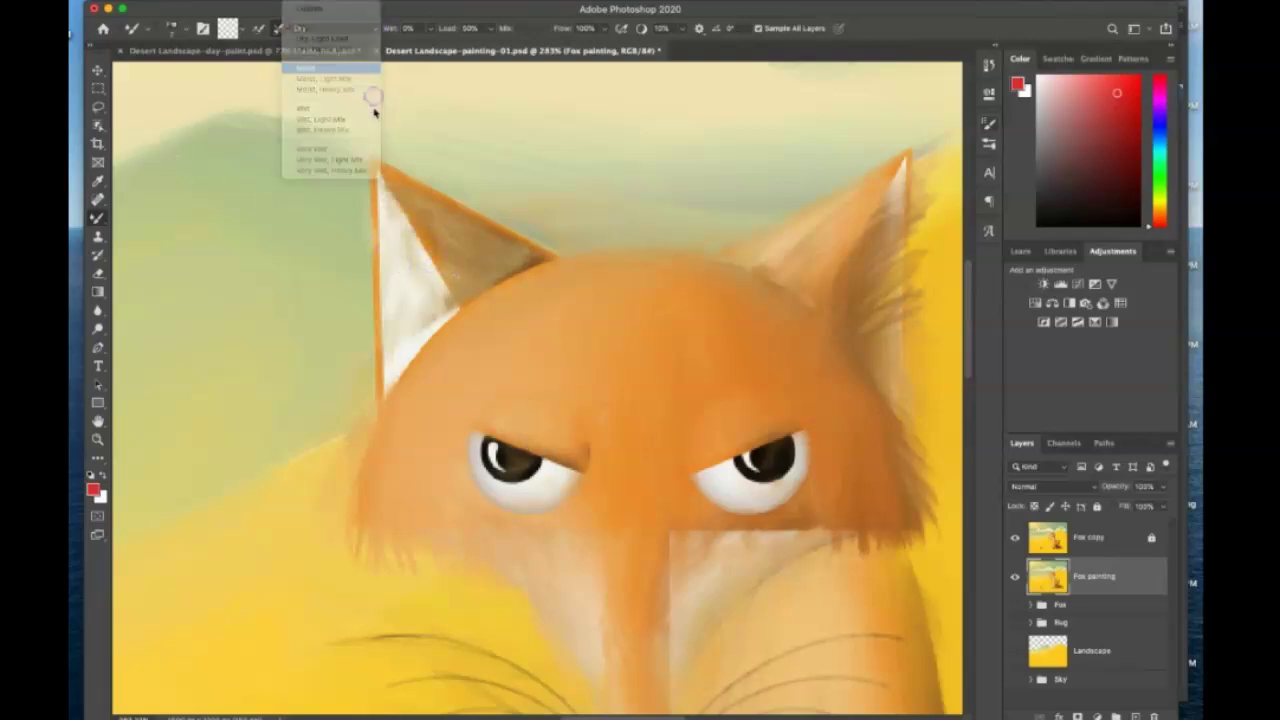
{"action": "mouse_move", "coordinate": [427, 207]}
{"action": "left_mouse_down"}
{"action": "mouse_move", "coordinate": [414, 206]}
{"action": "mouse_move", "coordinate": [466, 297]}
{"action": "mouse_move", "coordinate": [397, 331]}
{"action": "mouse_move", "coordinate": [357, 200]}
{"action": "mouse_move", "coordinate": [383, 231]}
{"action": "mouse_move", "coordinate": [401, 177]}
{"action": "mouse_move", "coordinate": [437, 186]}
{"action": "mouse_move", "coordinate": [537, 246]}
{"action": "mouse_move", "coordinate": [451, 289]}
{"action": "mouse_move", "coordinate": [389, 354]}
{"action": "mouse_move", "coordinate": [380, 317]}
{"action": "mouse_move", "coordinate": [366, 469]}
{"action": "mouse_move", "coordinate": [334, 449]}
{"action": "mouse_move", "coordinate": [384, 505]}
{"action": "mouse_move", "coordinate": [391, 537]}
{"action": "mouse_move", "coordinate": [423, 560]}
{"action": "mouse_move", "coordinate": [454, 549]}
{"action": "mouse_move", "coordinate": [349, 394]}
{"action": "mouse_move", "coordinate": [377, 420]}
{"action": "mouse_move", "coordinate": [363, 443]}
{"action": "mouse_move", "coordinate": [373, 466]}
{"action": "left_mouse_up"}
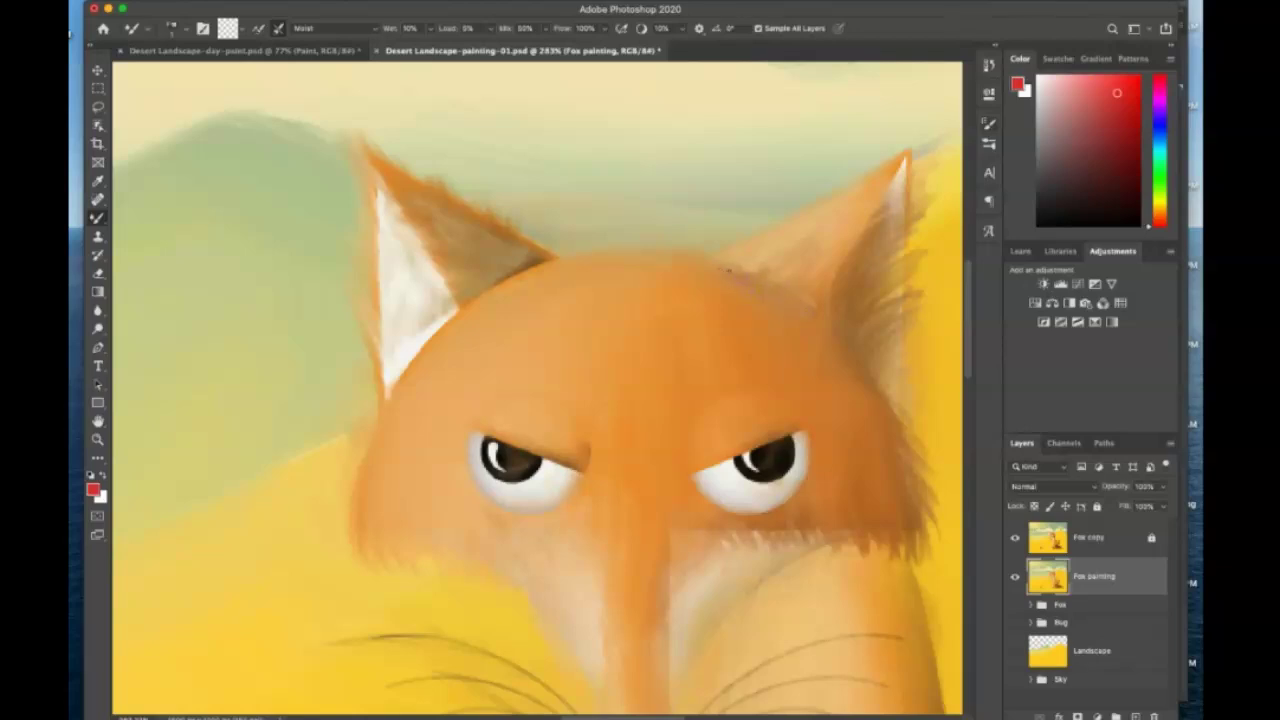
{"action": "key", "text": "ctrl+0"}
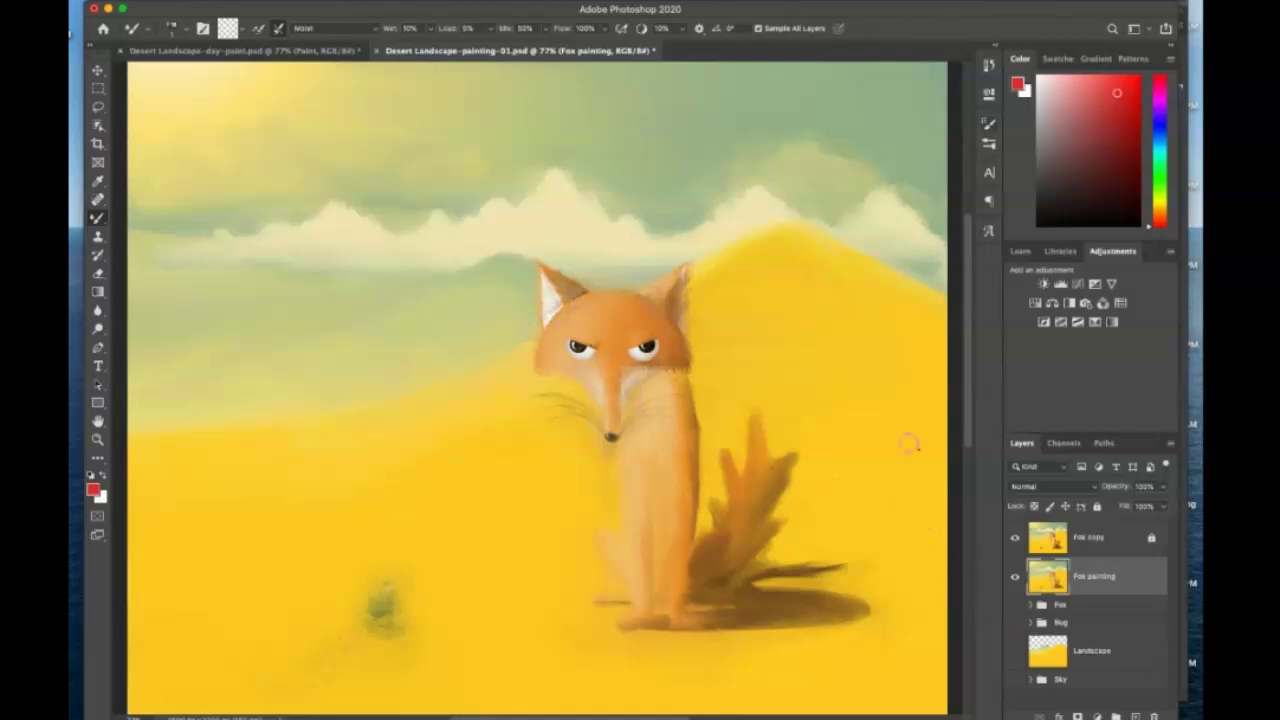
Hide both fox layers, show and select the Sky group, and stamp the visible sky into new Layer 1.
{"action": "left_click_drag", "start_coordinate": [1015, 537], "coordinate": [1015, 577]}
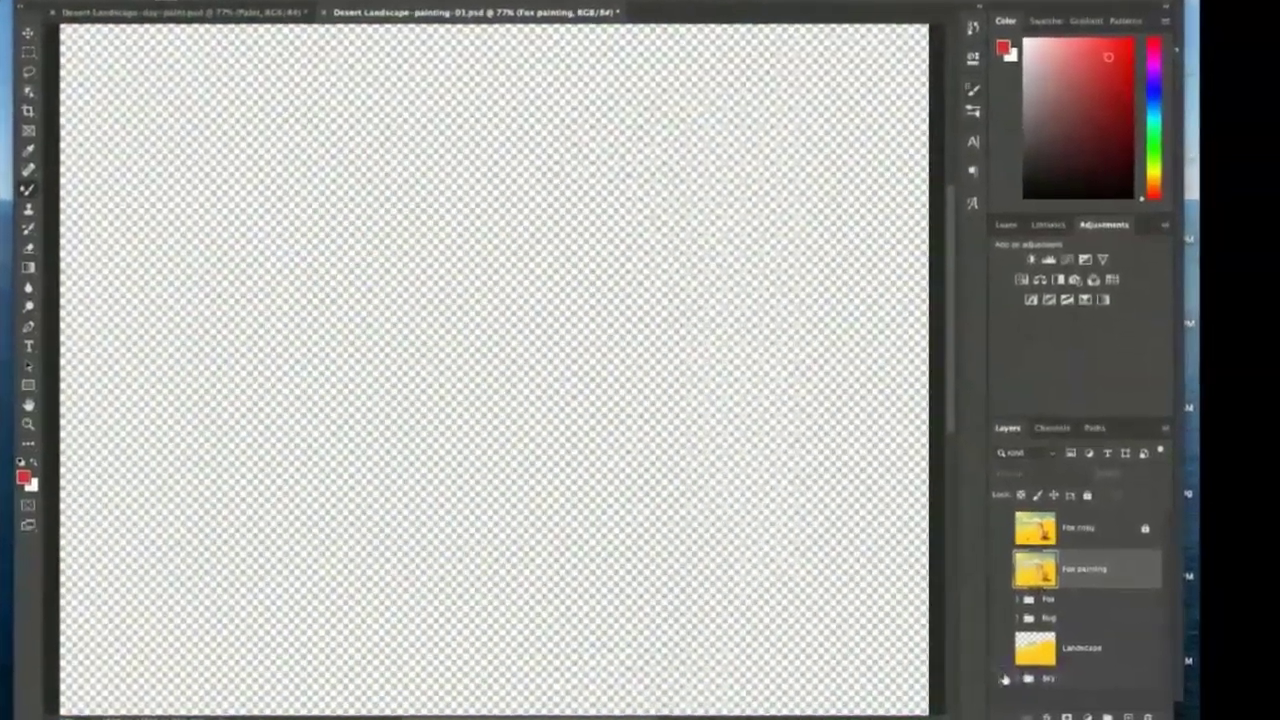
{"action": "left_click", "coordinate": [1015, 679]}
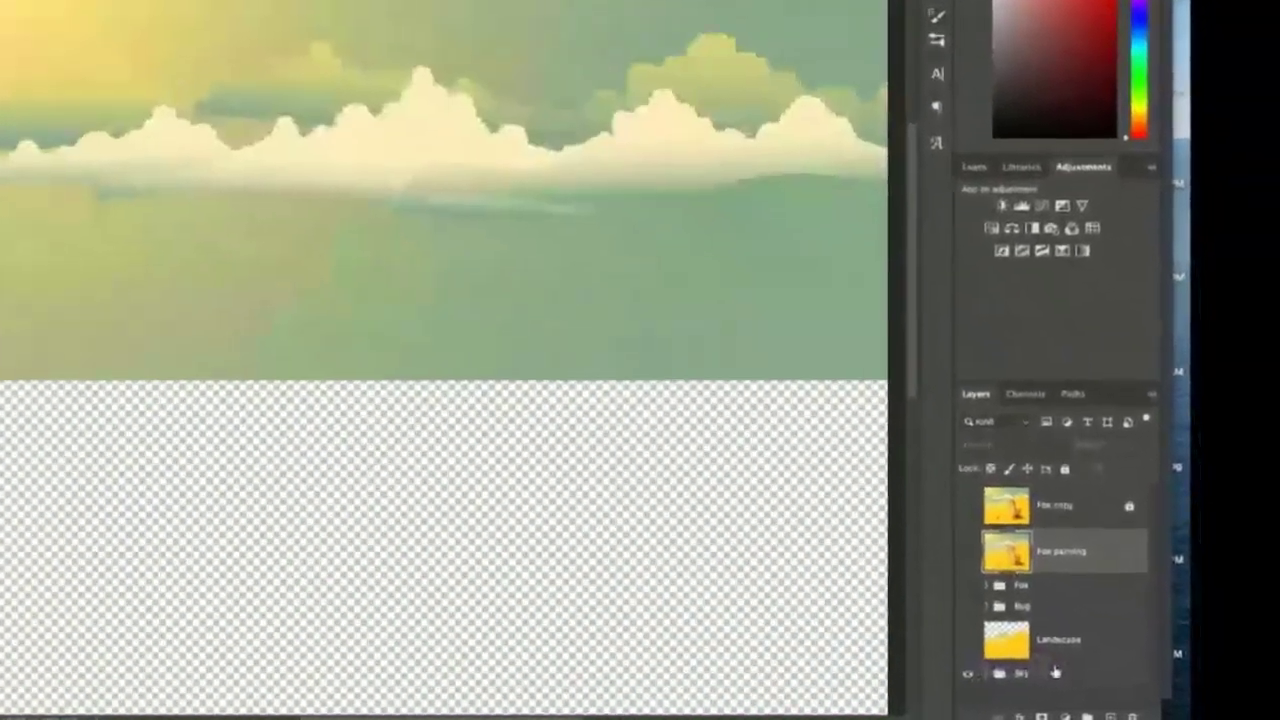
{"action": "left_click", "coordinate": [1055, 673]}
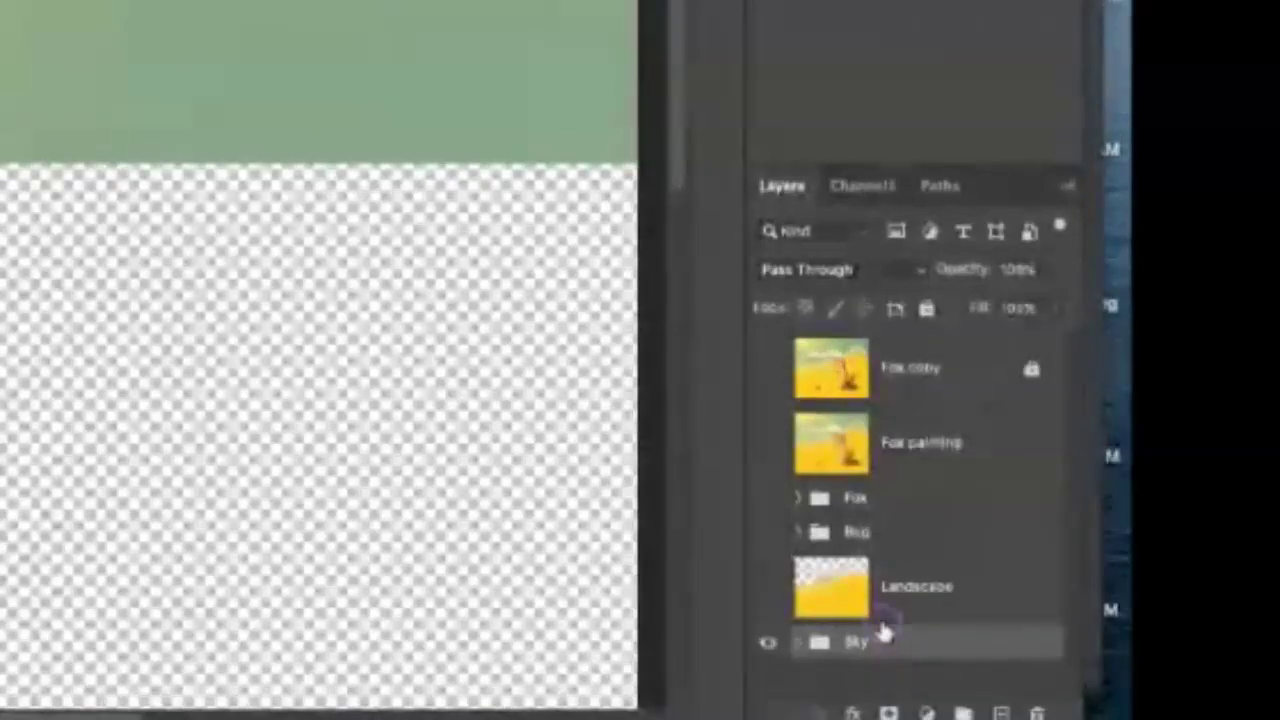
{"action": "key", "text": "ctrl+shift+alt+n"}
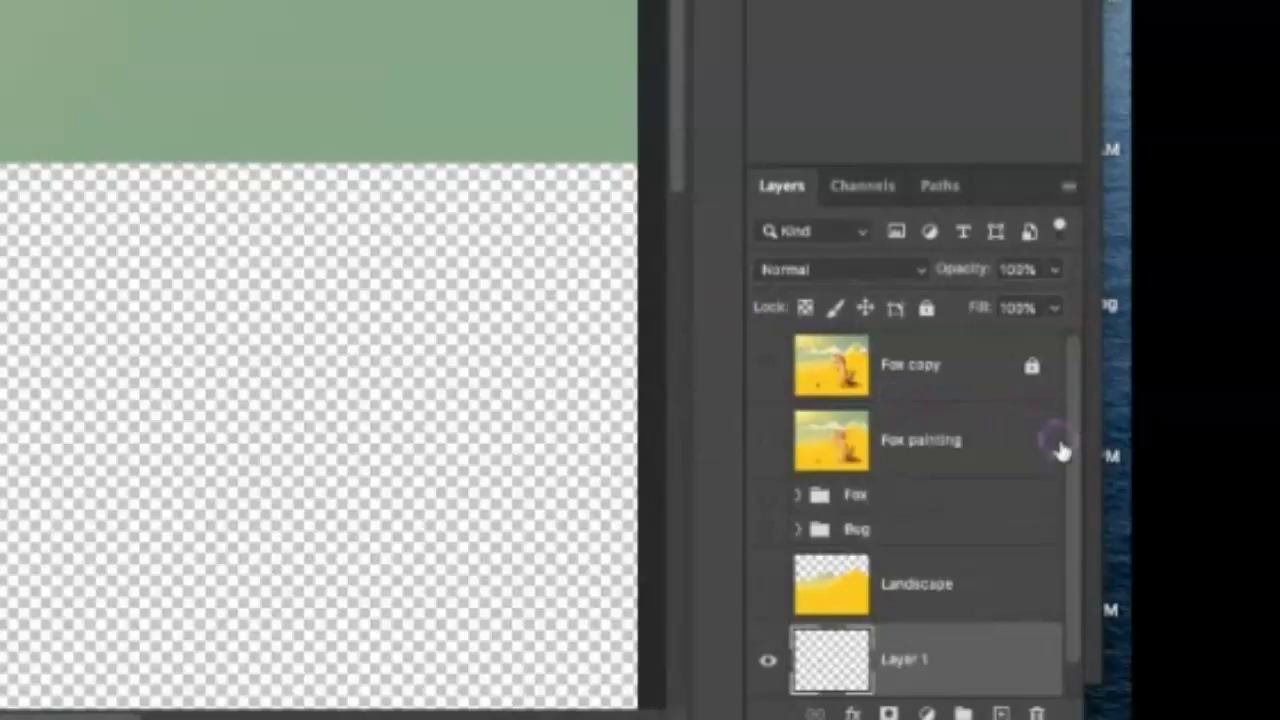
{"action": "scroll", "coordinate": [850, 515], "scroll_direction": "down", "scroll_amount": 1}
{"action": "left_click", "coordinate": [900, 640]}
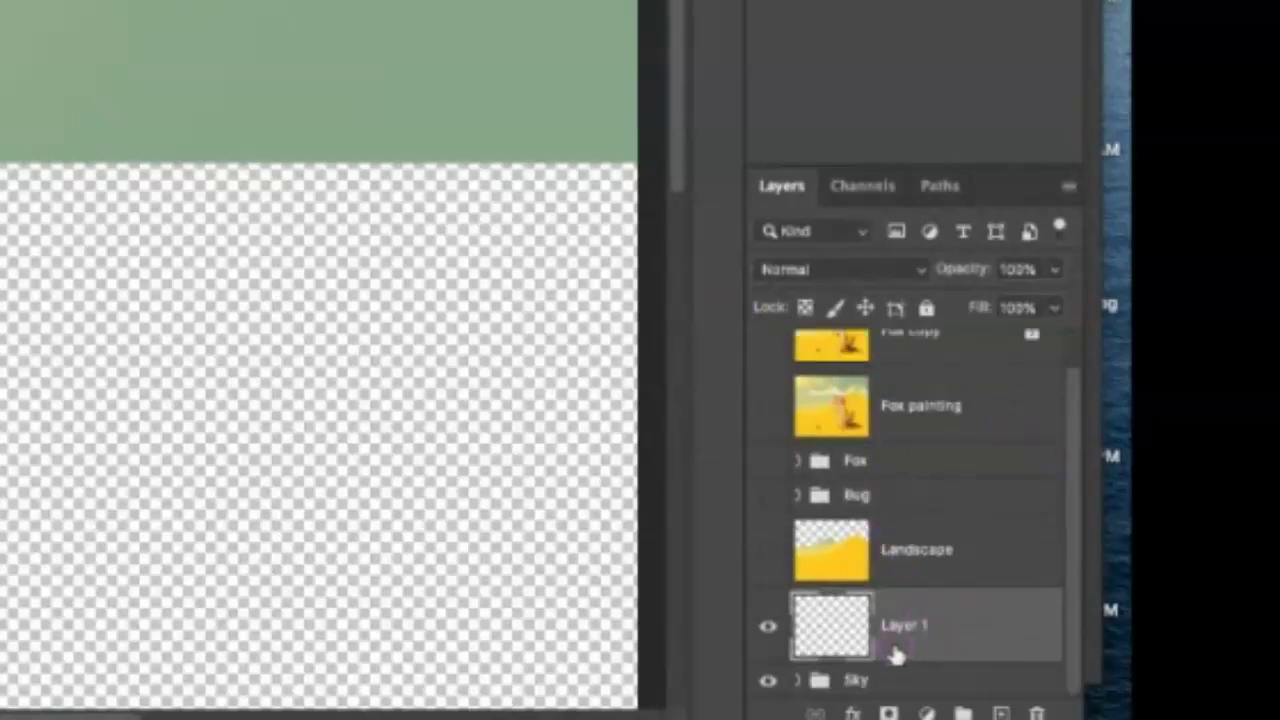
{"action": "key", "text": "ctrl+shift+alt+e"}
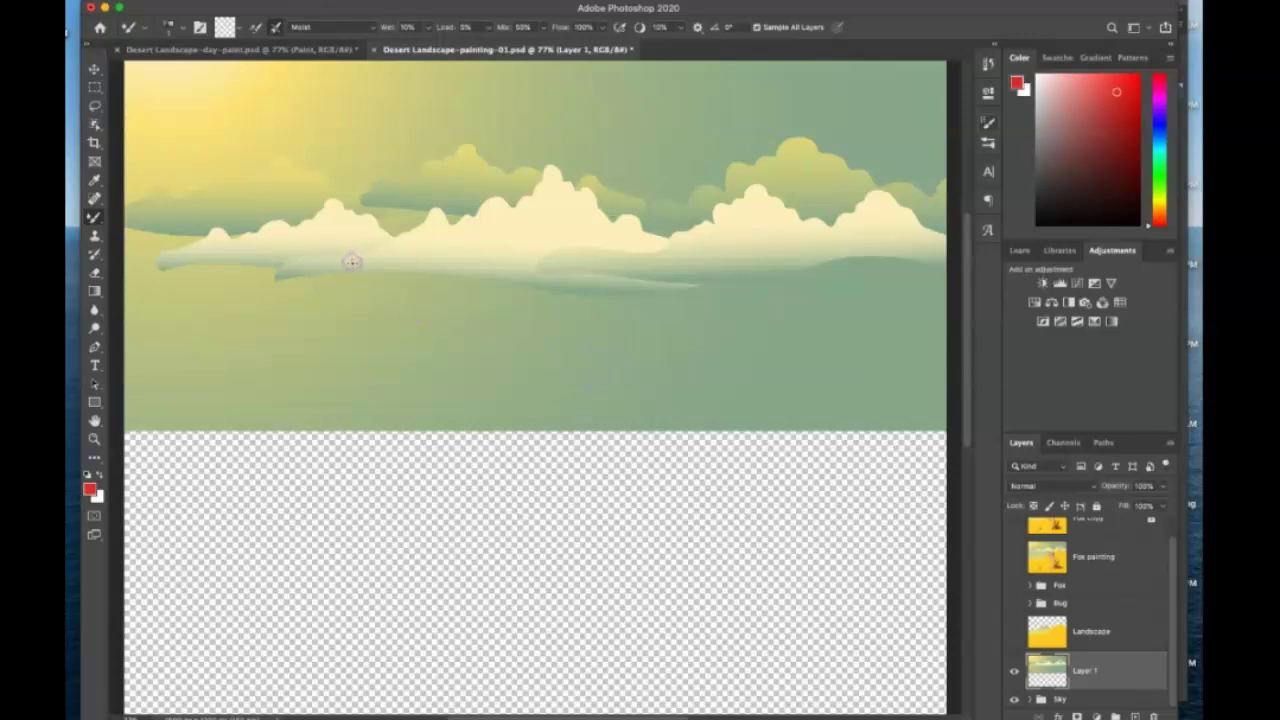
Brush one long moist stroke across the haze under the clouds on Layer 1.
{"action": "mouse_move", "coordinate": [370, 266]}
{"action": "left_mouse_down"}
{"action": "mouse_move", "coordinate": [220, 268]}
{"action": "mouse_move", "coordinate": [523, 271]}
{"action": "mouse_move", "coordinate": [569, 294]}
{"action": "mouse_move", "coordinate": [682, 290]}
{"action": "mouse_move", "coordinate": [529, 234]}
{"action": "mouse_move", "coordinate": [434, 251]}
{"action": "mouse_move", "coordinate": [224, 252]}
{"action": "mouse_move", "coordinate": [234, 234]}
{"action": "mouse_move", "coordinate": [137, 214]}
{"action": "mouse_move", "coordinate": [306, 163]}
{"action": "mouse_move", "coordinate": [398, 217]}
{"action": "mouse_move", "coordinate": [503, 151]}
{"action": "mouse_move", "coordinate": [531, 200]}
{"action": "mouse_move", "coordinate": [611, 177]}
{"action": "mouse_move", "coordinate": [931, 200]}
{"action": "mouse_move", "coordinate": [751, 234]}
{"action": "mouse_move", "coordinate": [920, 252]}
{"action": "mouse_move", "coordinate": [663, 229]}
{"action": "mouse_move", "coordinate": [591, 240]}
{"action": "mouse_move", "coordinate": [718, 225]}
{"action": "mouse_move", "coordinate": [703, 274]}
{"action": "mouse_move", "coordinate": [840, 269]}
{"action": "mouse_move", "coordinate": [854, 220]}
{"action": "mouse_move", "coordinate": [922, 262]}
{"action": "mouse_move", "coordinate": [857, 243]}
{"action": "mouse_move", "coordinate": [480, 257]}
{"action": "mouse_move", "coordinate": [343, 217]}
{"action": "mouse_move", "coordinate": [378, 245]}
{"action": "mouse_move", "coordinate": [129, 251]}
{"action": "mouse_move", "coordinate": [660, 297]}
{"action": "mouse_move", "coordinate": [304, 302]}
{"action": "mouse_move", "coordinate": [209, 286]}
{"action": "mouse_move", "coordinate": [831, 340]}
{"action": "left_mouse_up"}
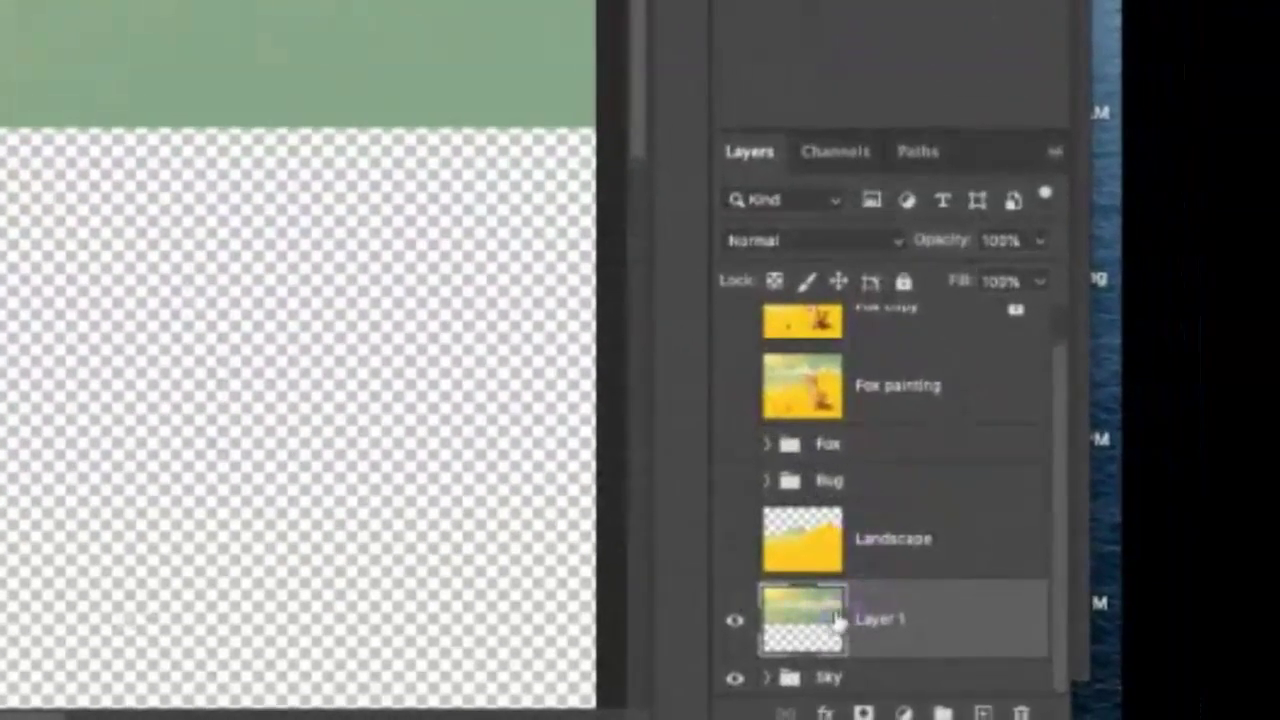
Stamp a merged sky copy into Layer 2 above Layer 1, fade it to about 8% and lock it.
{"action": "left_click", "coordinate": [880, 620]}
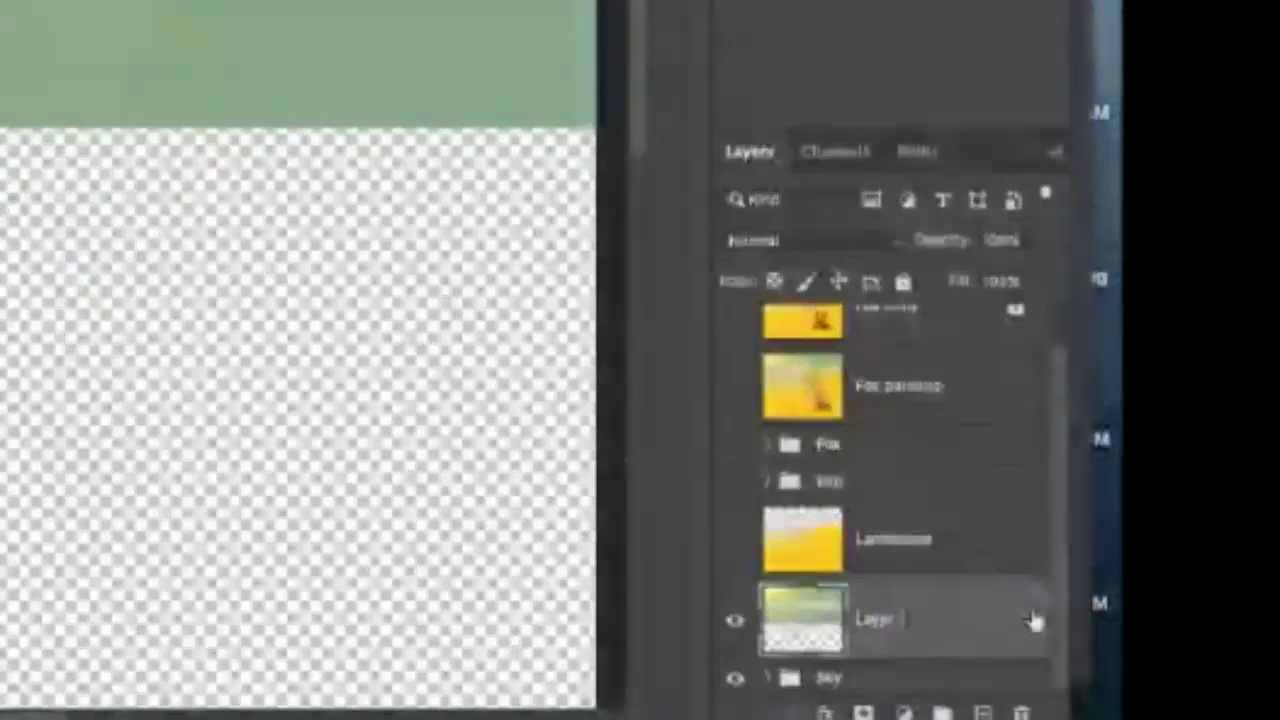
{"action": "left_click", "coordinate": [735, 620]}
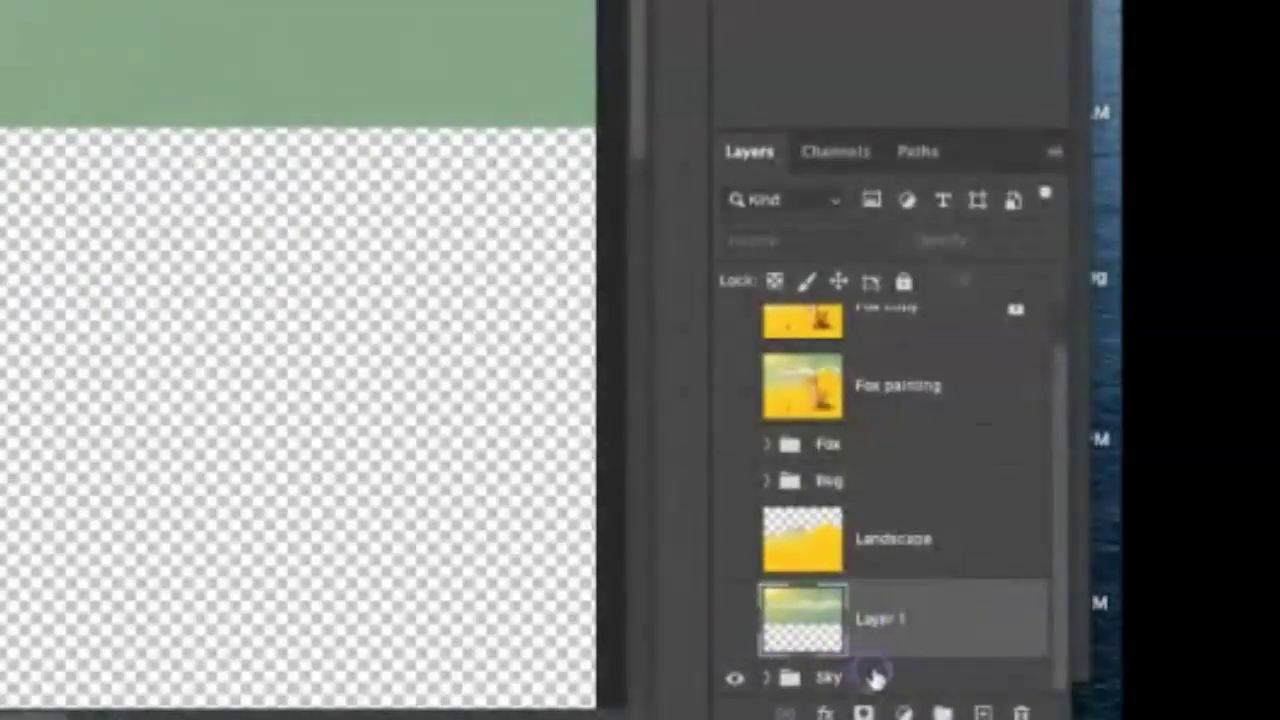
{"action": "left_click", "coordinate": [873, 677]}
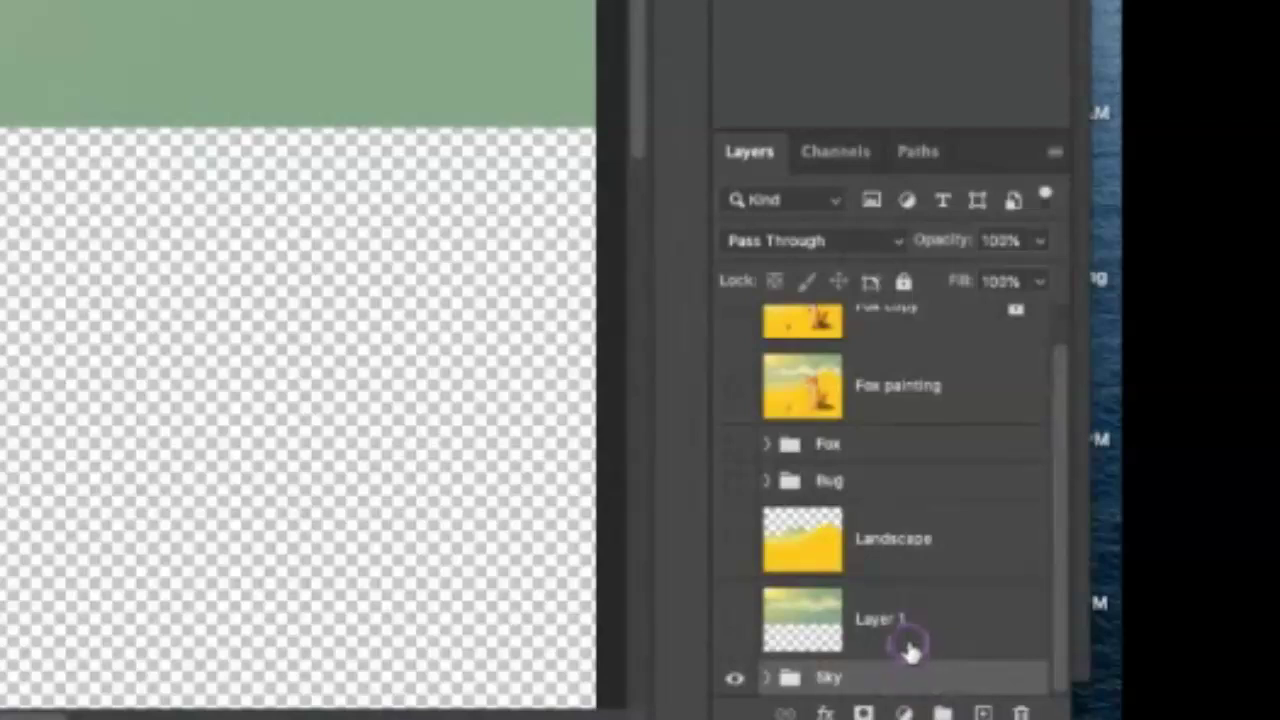
{"action": "key", "text": "ctrl+shift+alt+e"}
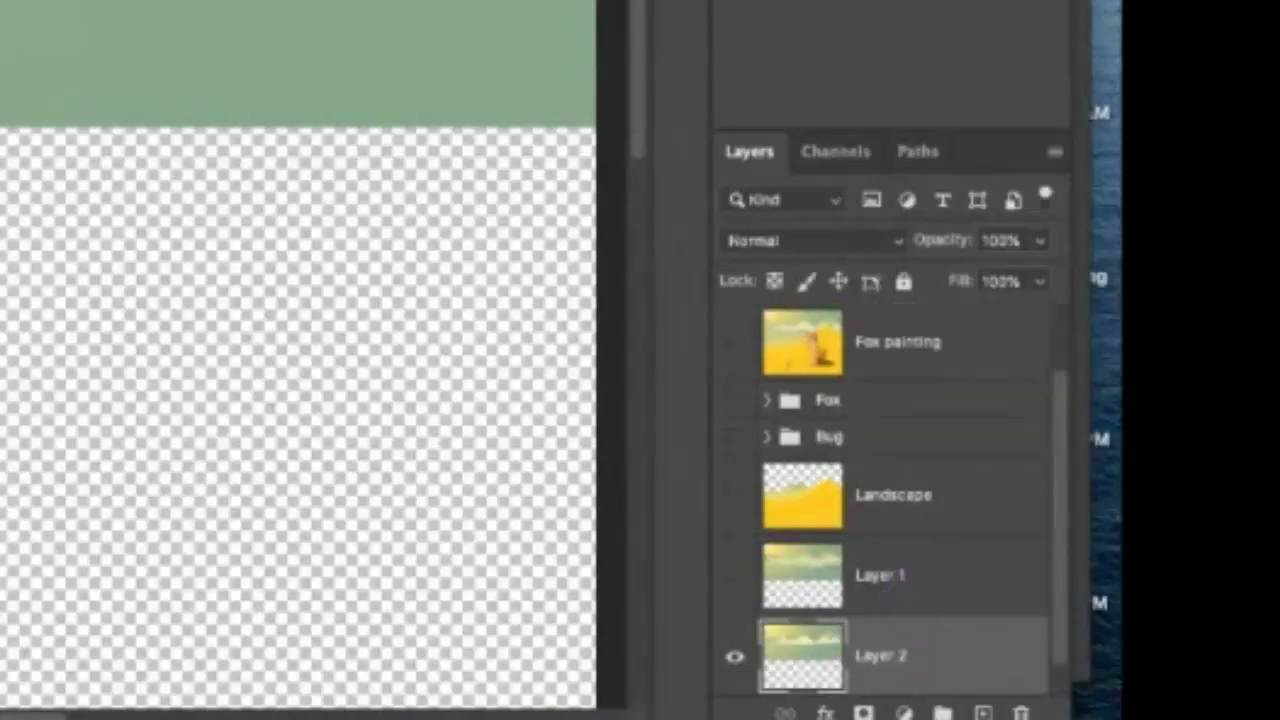
{"action": "left_click_drag", "start_coordinate": [929, 648], "coordinate": [935, 542]}
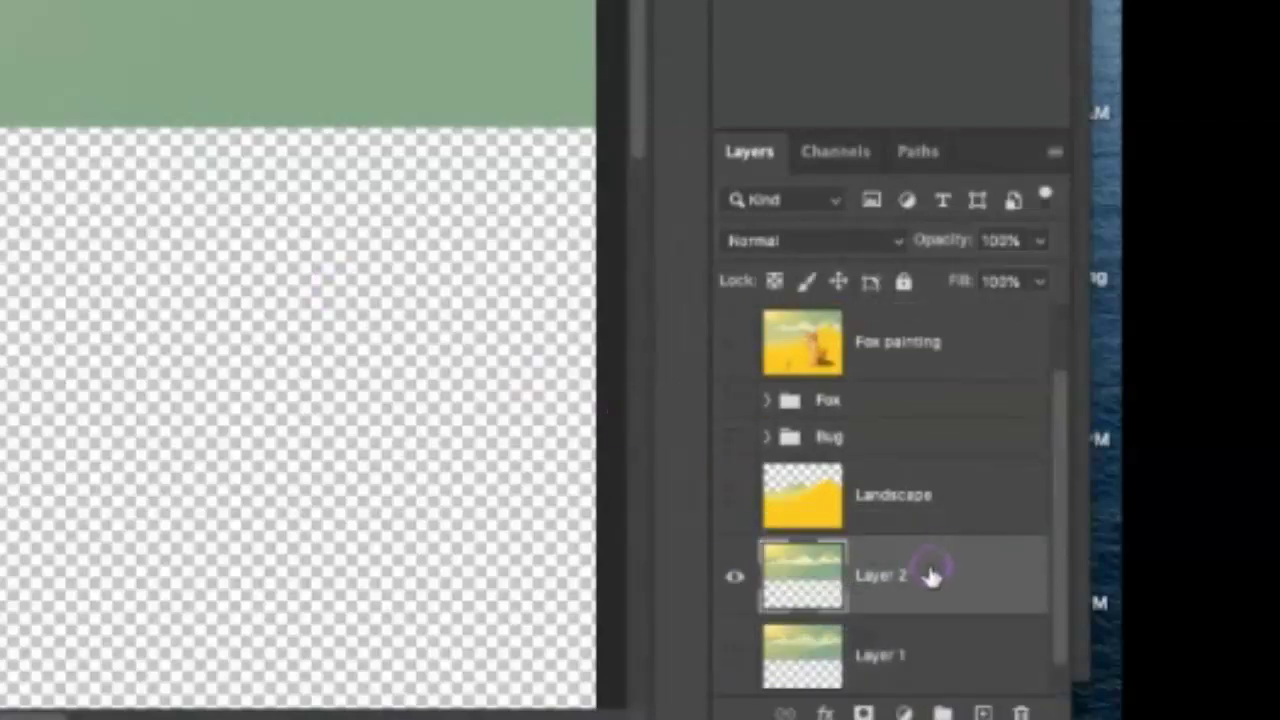
{"action": "left_click_drag", "start_coordinate": [951, 246], "coordinate": [875, 250]}
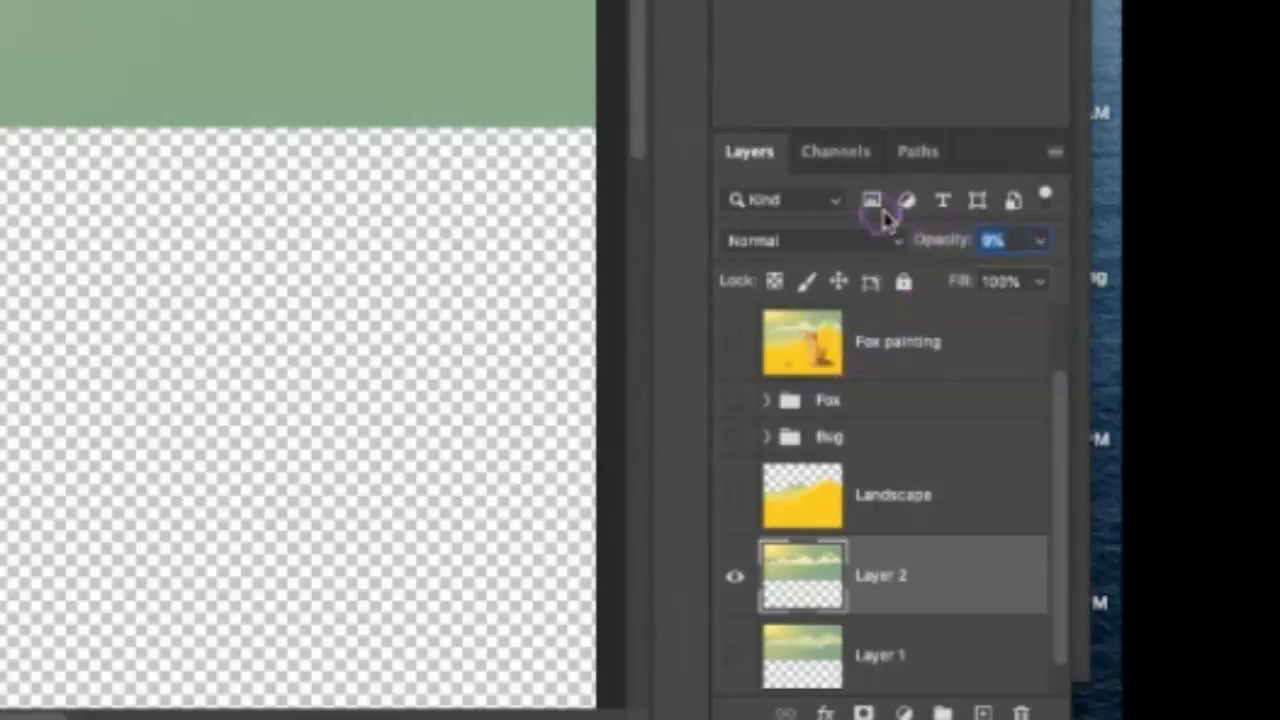
{"action": "left_click", "coordinate": [903, 283]}
Toggle Layer 1's visibility to compare, then unlock Layer 2.
{"action": "left_click", "coordinate": [882, 652]}
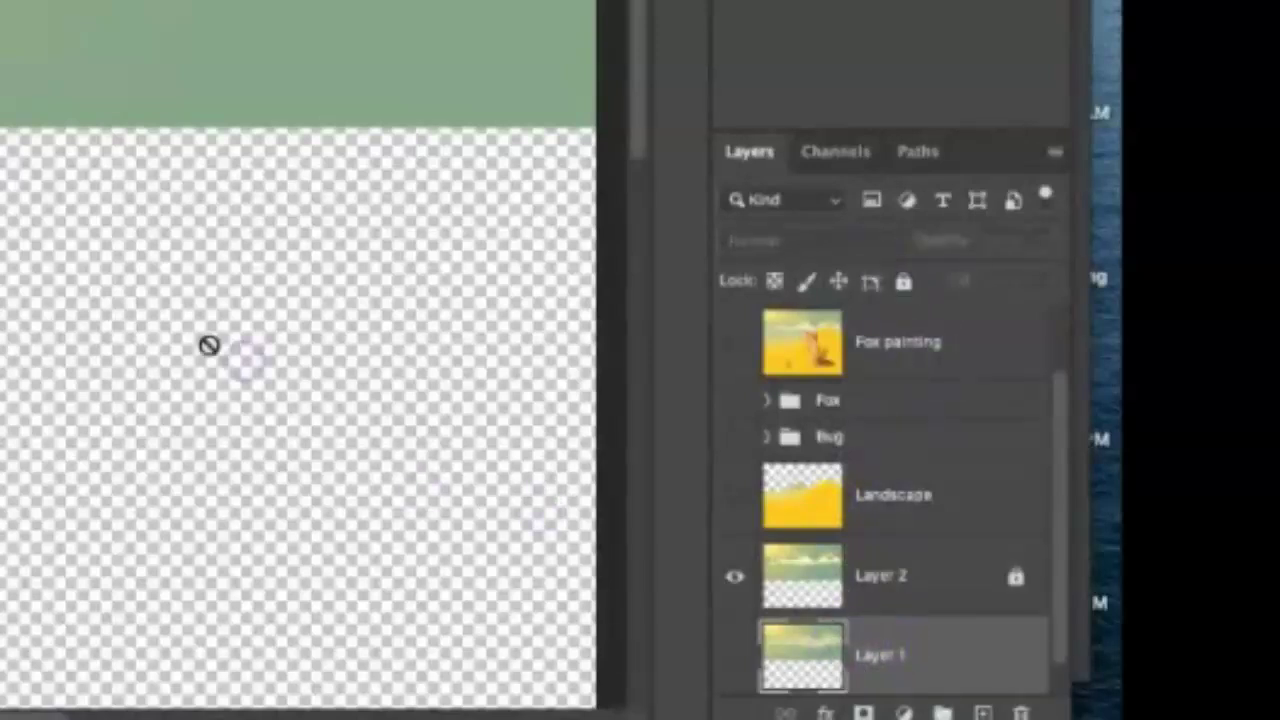
{"action": "left_click", "coordinate": [729, 675]}
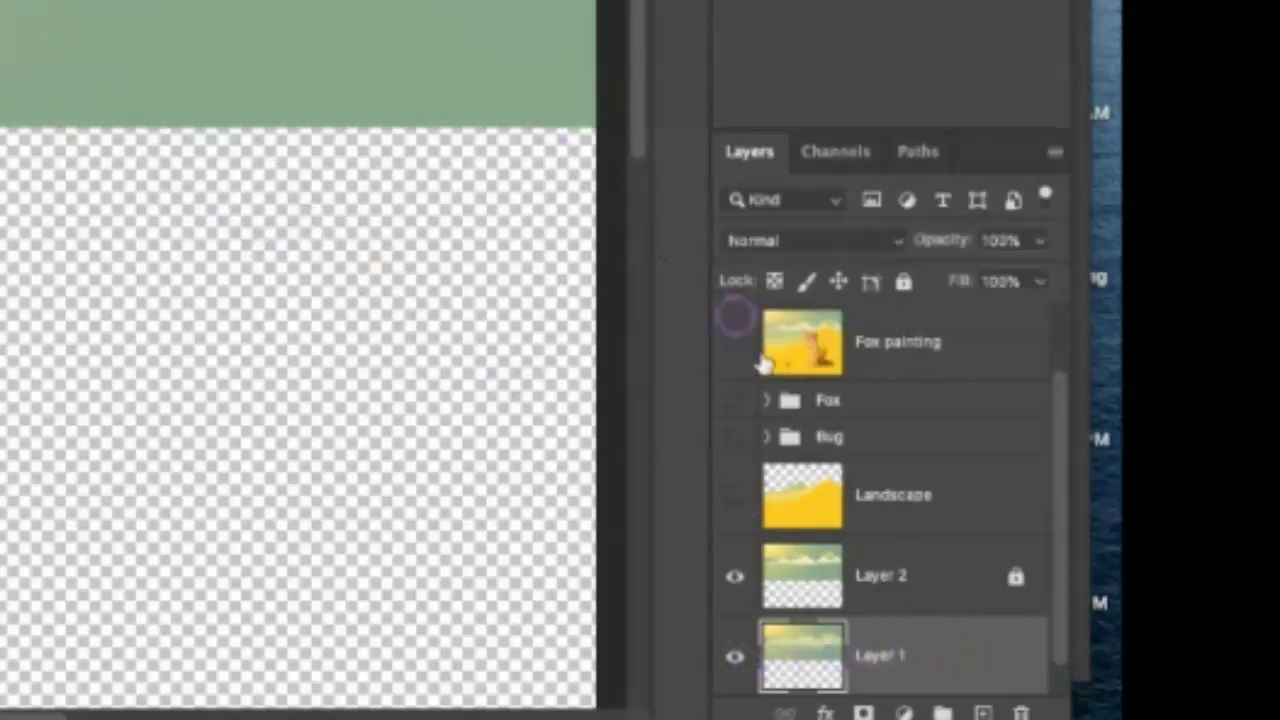
{"action": "left_click", "coordinate": [889, 578]}
{"action": "left_click", "coordinate": [735, 657]}
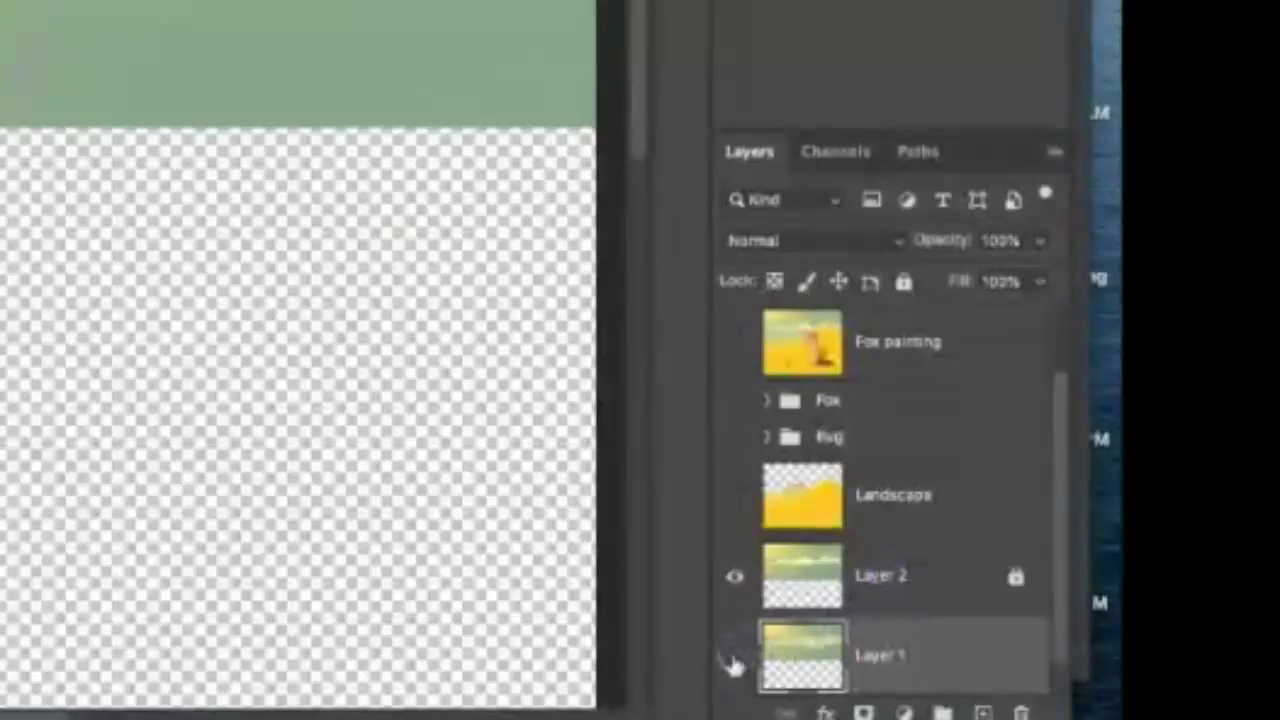
{"action": "left_click", "coordinate": [911, 580]}
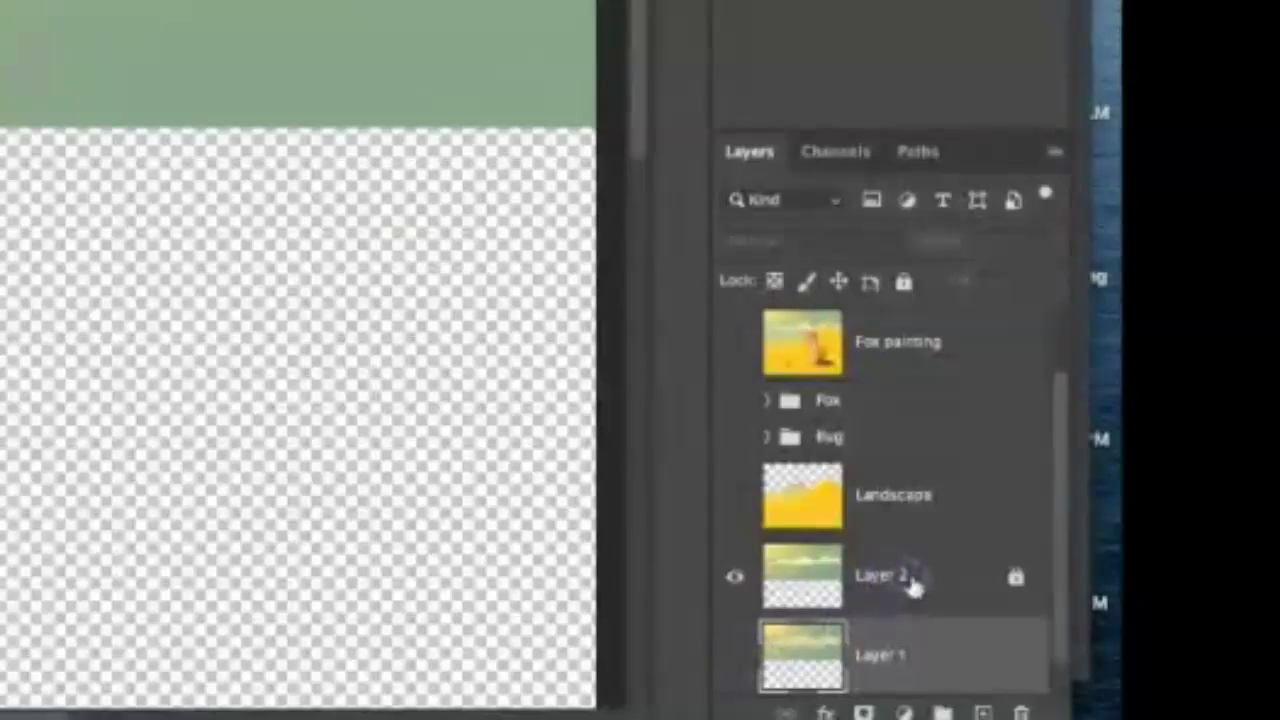
{"action": "left_click", "coordinate": [1015, 579]}
{"action": "left_click", "coordinate": [988, 244]}
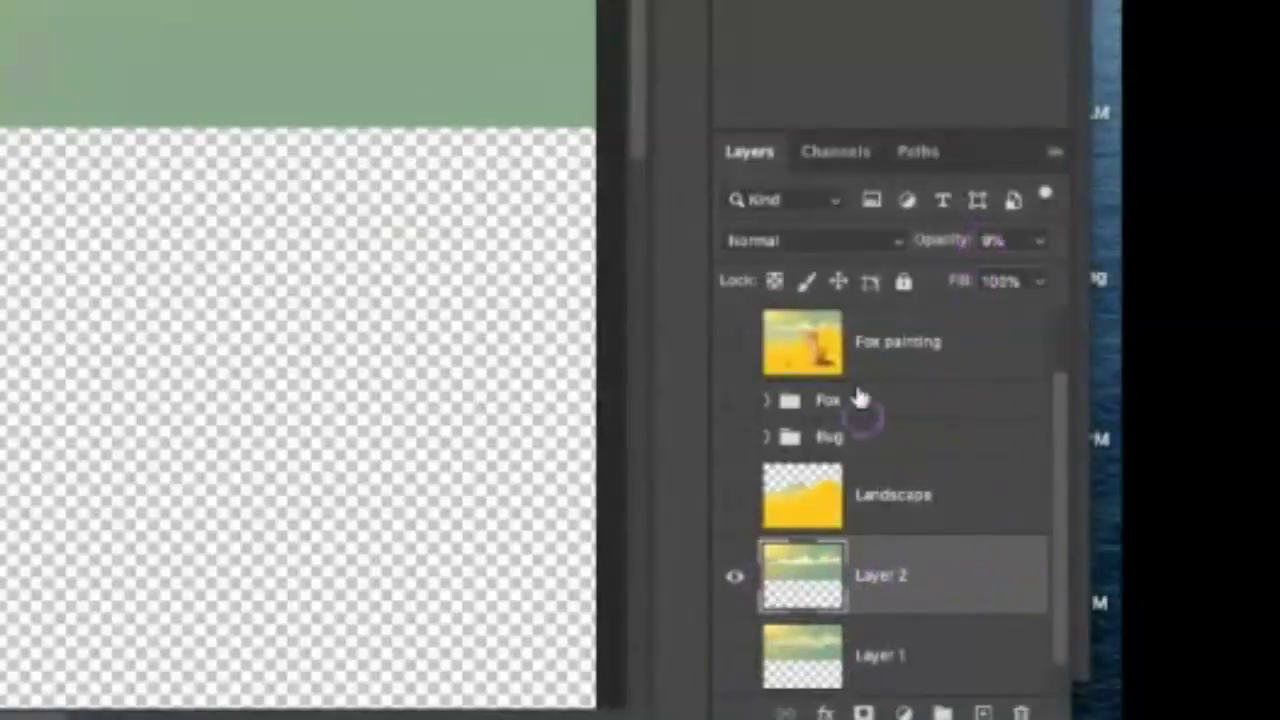
Hide the Sky group, show Layer 1, relock Layer 2, and select Layer 1 for painting.
{"action": "scroll", "coordinate": [1068, 479], "scroll_direction": "down", "scroll_amount": 1}
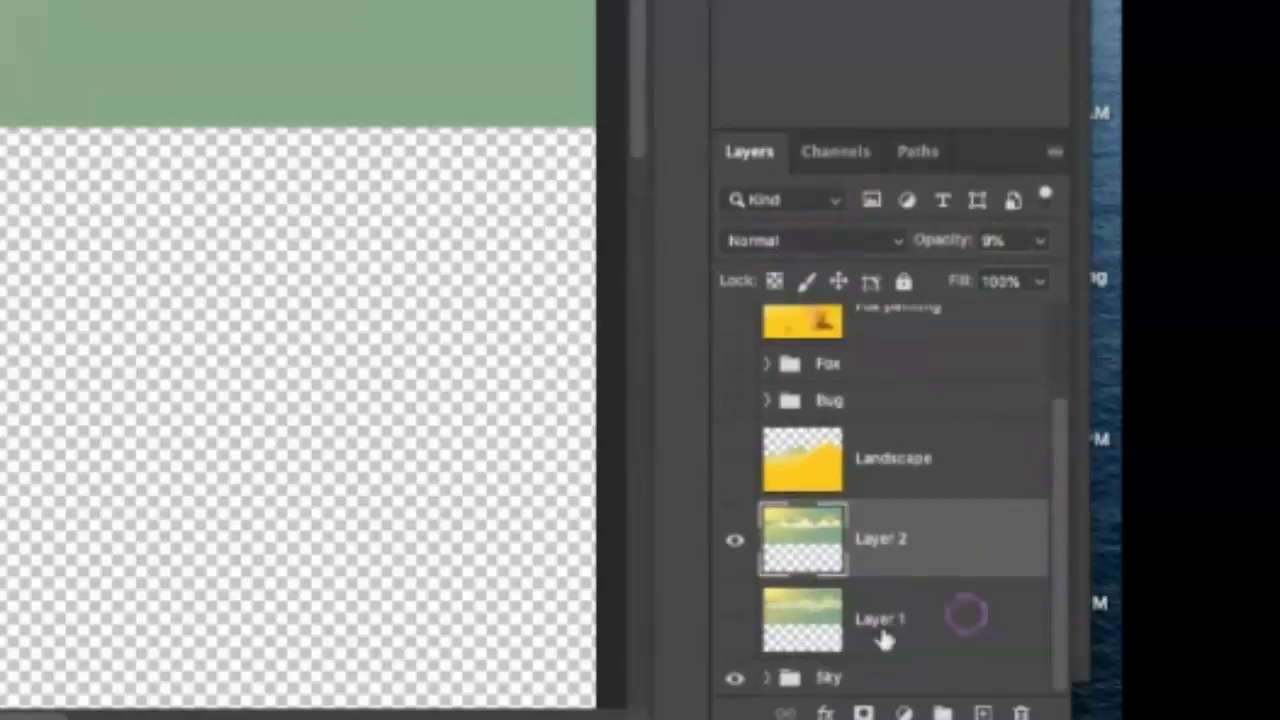
{"action": "left_click", "coordinate": [735, 677]}
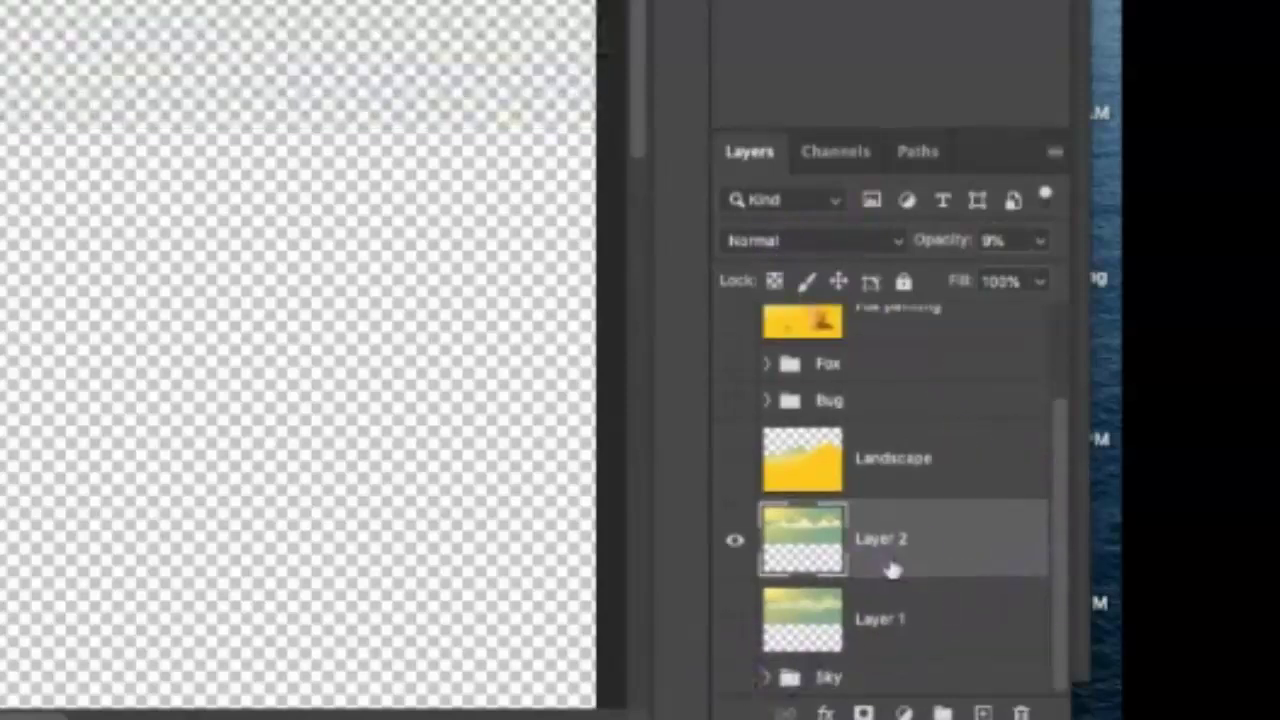
{"action": "left_click", "coordinate": [735, 619]}
{"action": "left_click", "coordinate": [950, 603]}
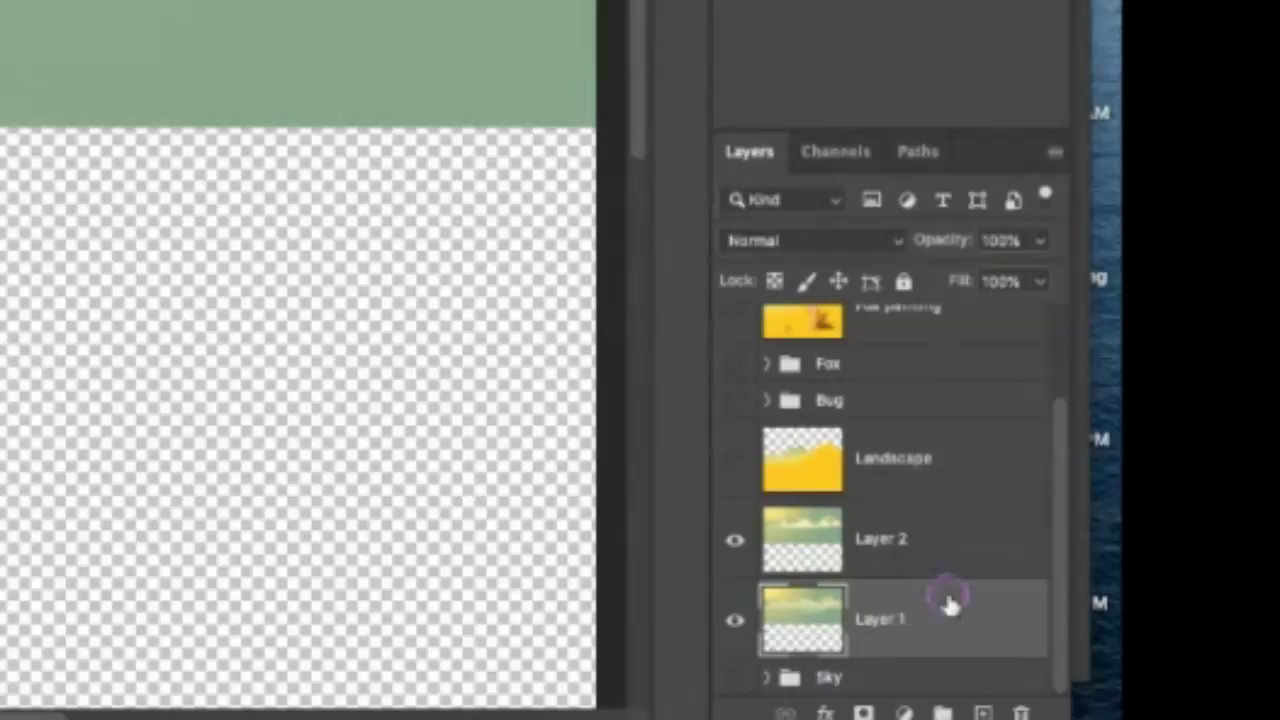
{"action": "left_click", "coordinate": [942, 538]}
{"action": "left_click", "coordinate": [903, 281]}
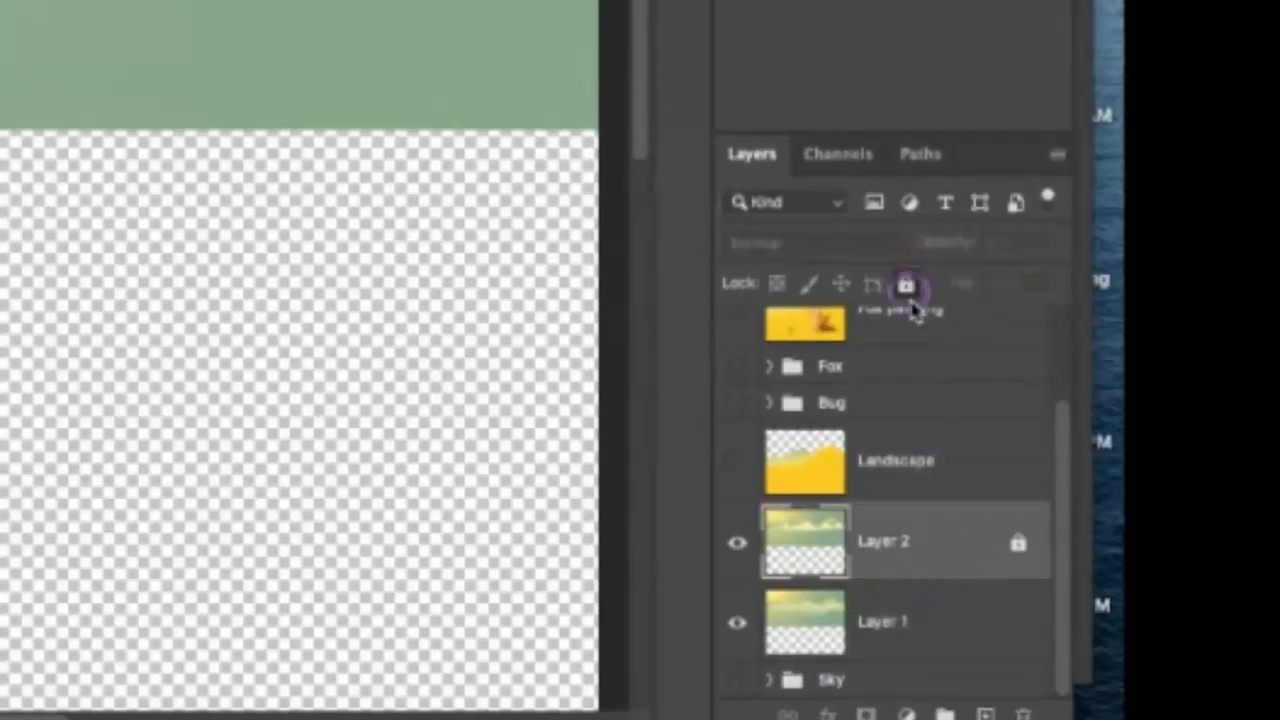
{"action": "left_click", "coordinate": [950, 619]}
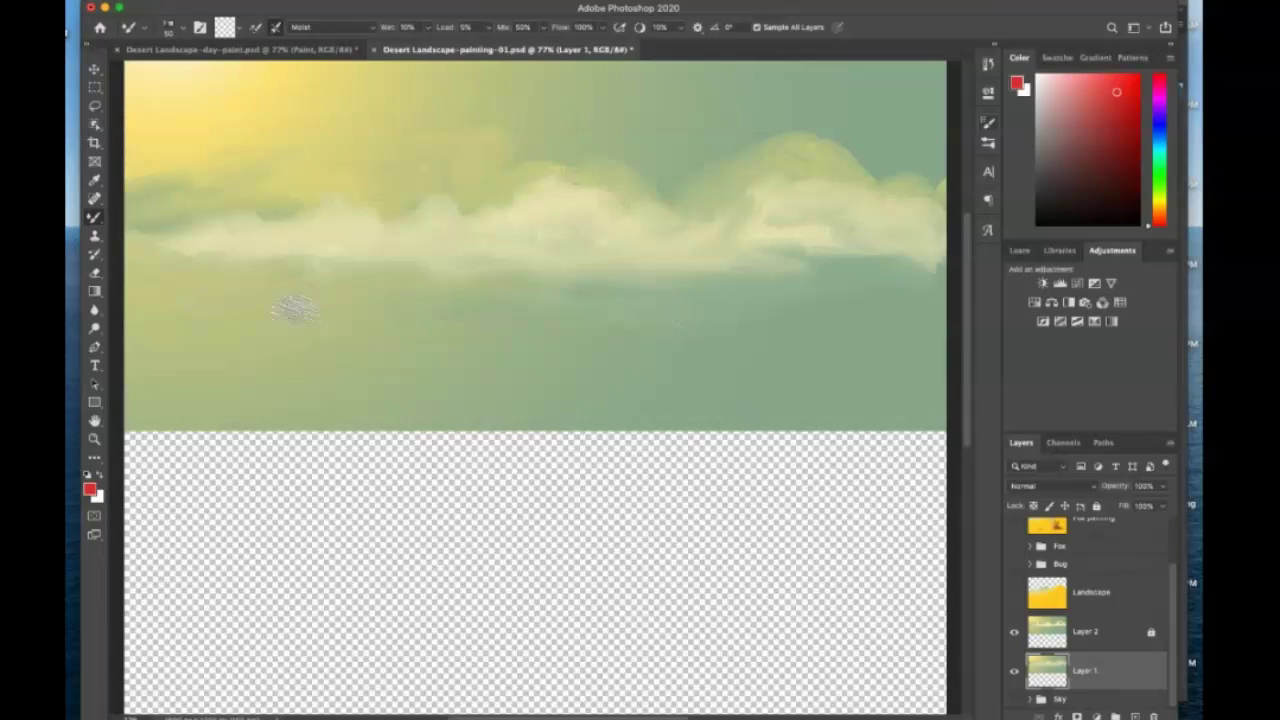
Switch the Mixer Brush to Dry and paint rows of bright cumulus clouds across the middle and lower sky.
{"action": "left_click", "coordinate": [372, 30]}
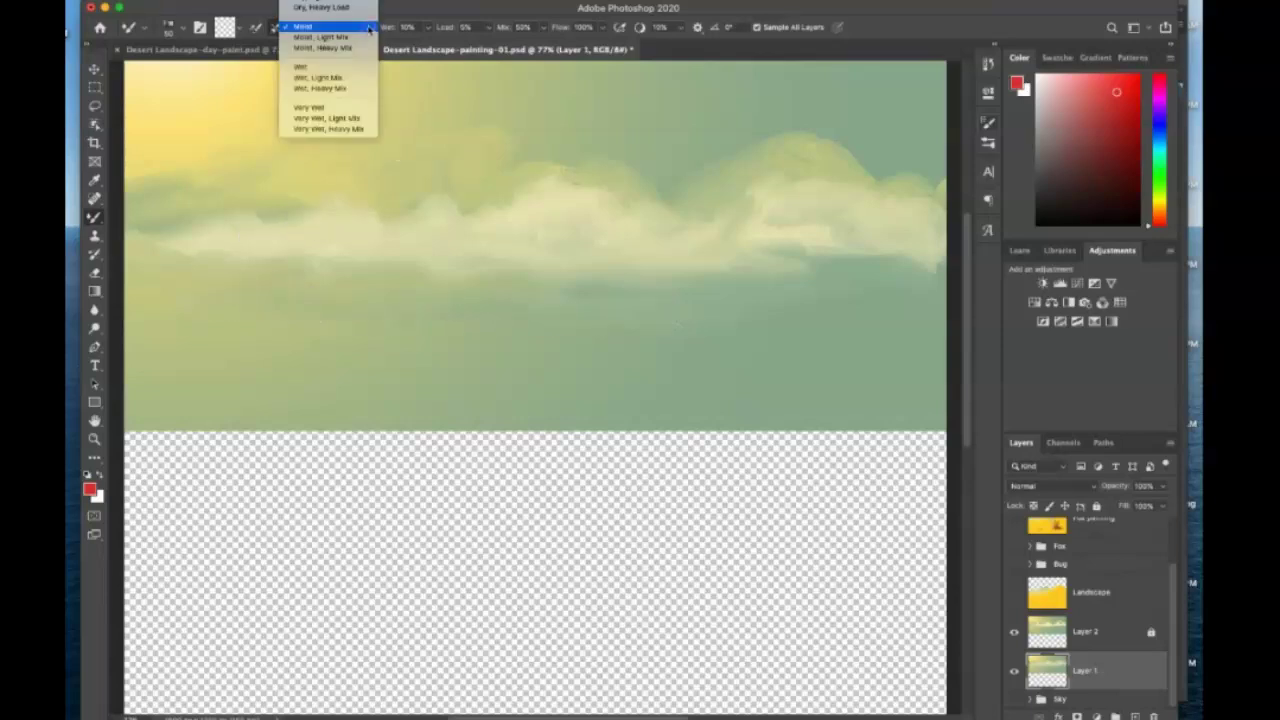
{"action": "left_click", "coordinate": [315, 5]}
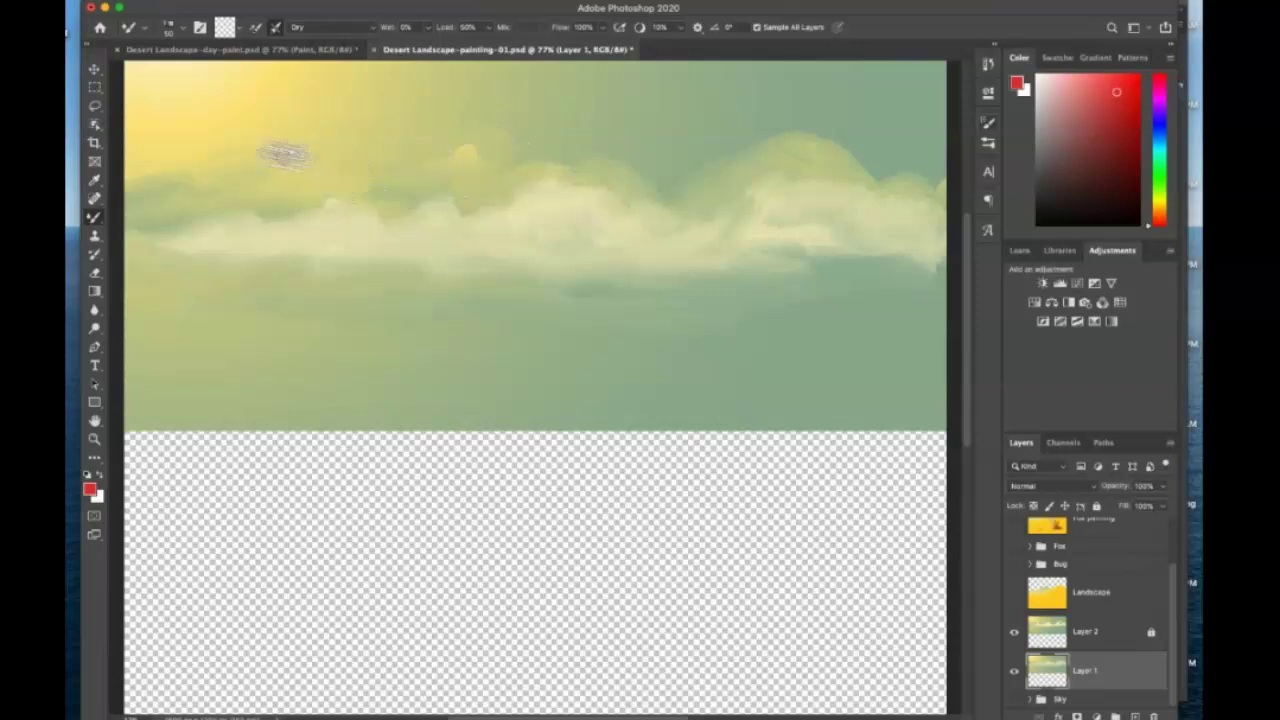
{"action": "mouse_move", "coordinate": [380, 212]}
{"action": "left_mouse_down"}
{"action": "mouse_move", "coordinate": [500, 200]}
{"action": "mouse_move", "coordinate": [514, 177]}
{"action": "left_mouse_up"}
{"action": "mouse_move", "coordinate": [615, 188]}
{"action": "left_mouse_down"}
{"action": "mouse_move", "coordinate": [694, 206]}
{"action": "mouse_move", "coordinate": [808, 157]}
{"action": "mouse_move", "coordinate": [866, 177]}
{"action": "mouse_move", "coordinate": [760, 160]}
{"action": "mouse_move", "coordinate": [800, 228]}
{"action": "mouse_move", "coordinate": [890, 200]}
{"action": "left_mouse_up"}
{"action": "mouse_move", "coordinate": [325, 230]}
{"action": "left_mouse_down"}
{"action": "mouse_move", "coordinate": [371, 251]}
{"action": "mouse_move", "coordinate": [694, 260]}
{"action": "mouse_move", "coordinate": [529, 220]}
{"action": "mouse_move", "coordinate": [550, 222]}
{"action": "left_mouse_up"}
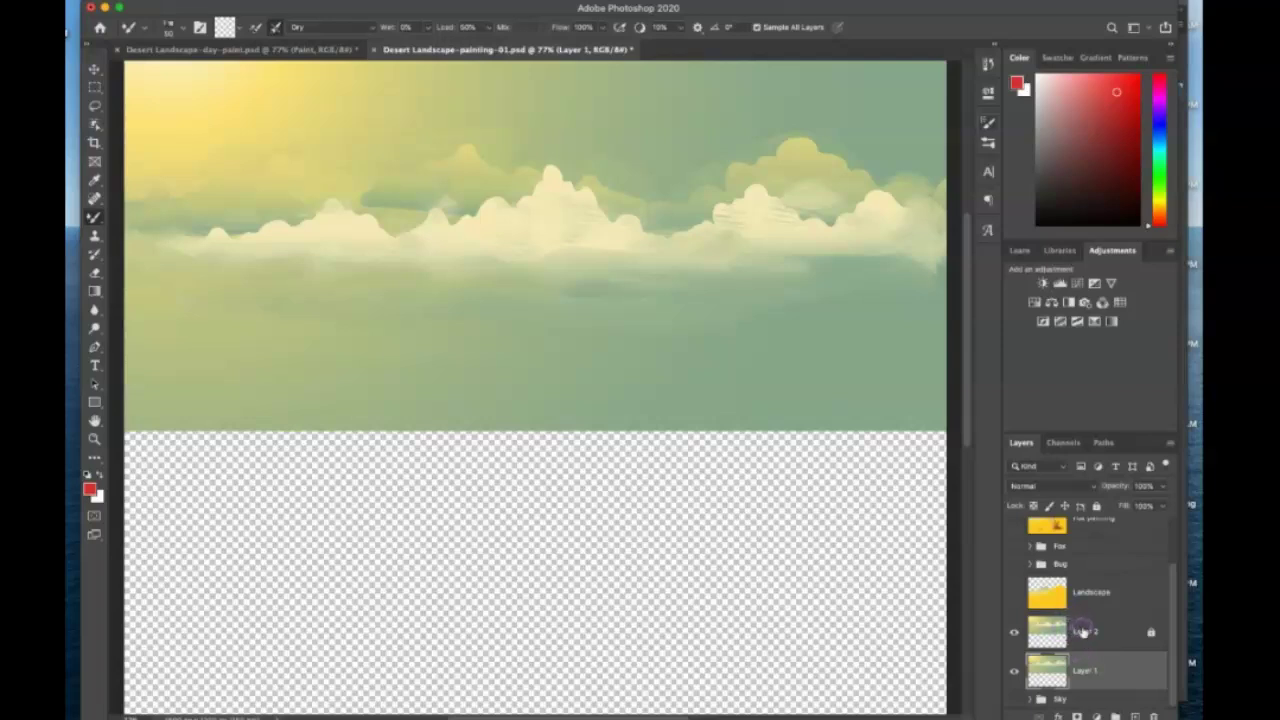
{"action": "left_click_drag", "start_coordinate": [1172, 592], "coordinate": [1183, 554]}
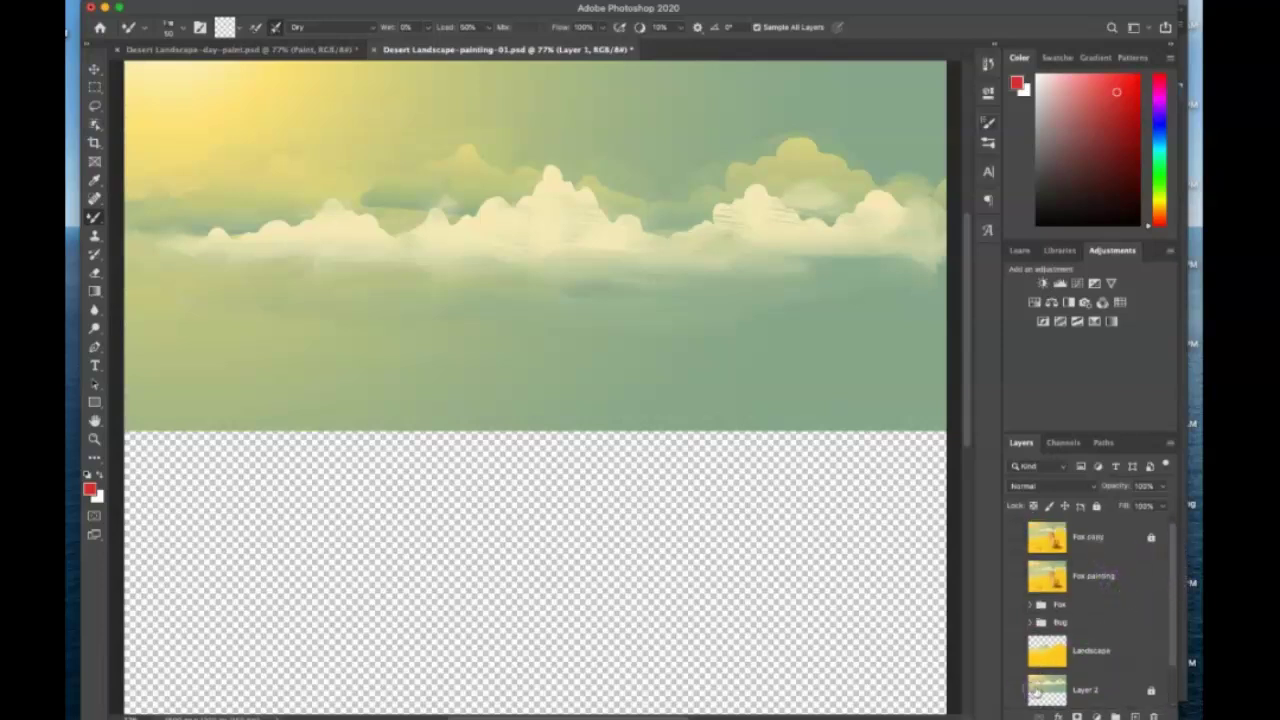
{"action": "scroll", "coordinate": [1150, 640], "scroll_direction": "down", "scroll_amount": 3}
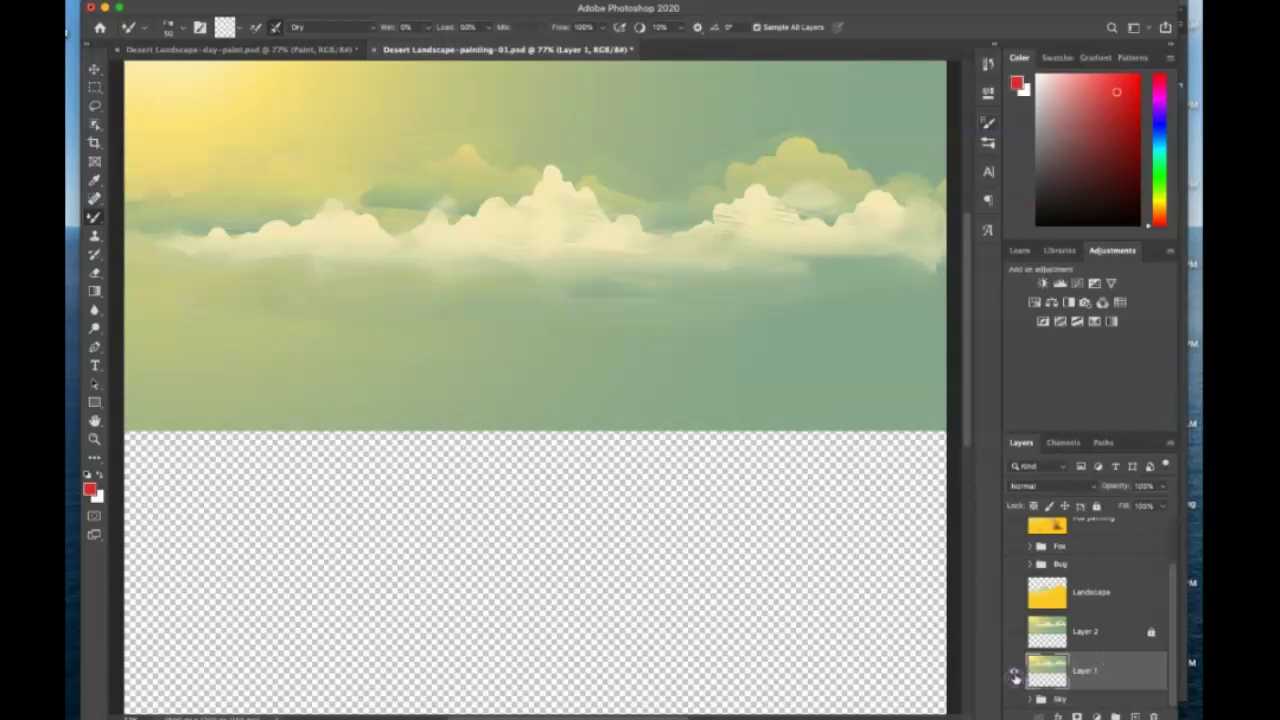
Hide Layer 1, show and select the Fox painting layer, and switch to the Desert Landscape-day-paint document.
{"action": "left_click", "coordinate": [1014, 677]}
{"action": "left_click_drag", "start_coordinate": [1172, 628], "coordinate": [1184, 558]}
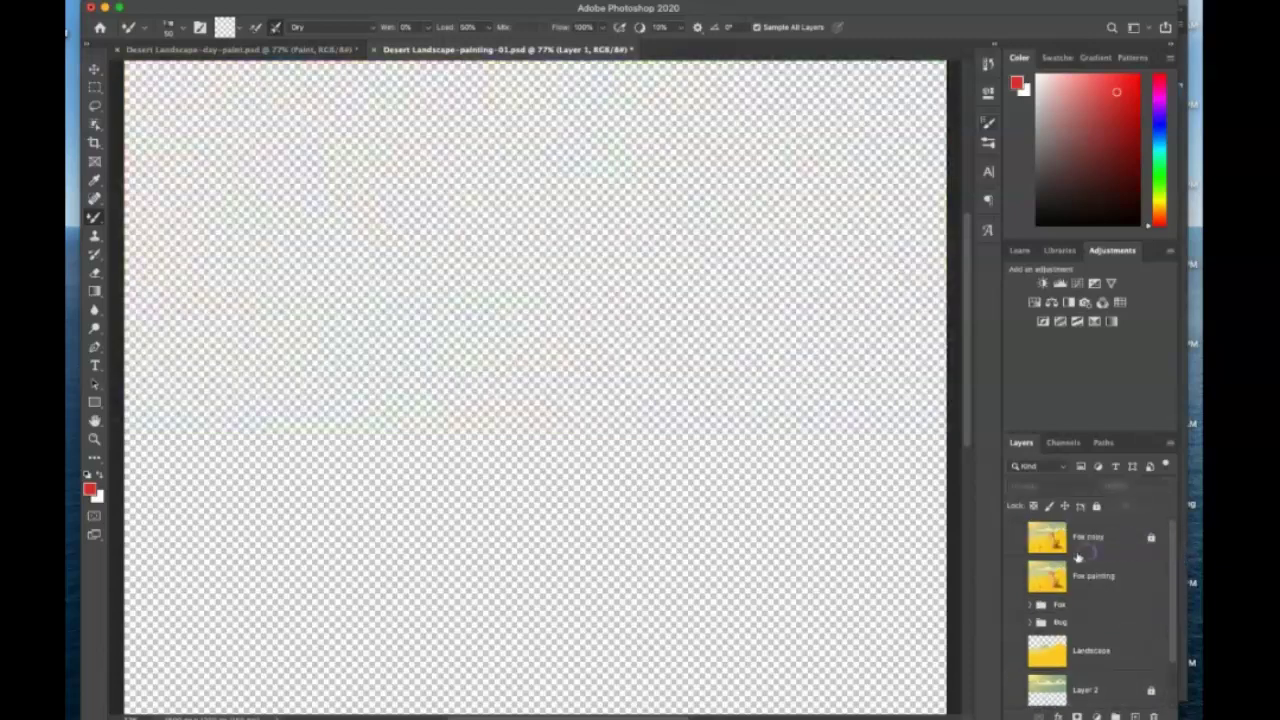
{"action": "left_click", "coordinate": [1110, 578]}
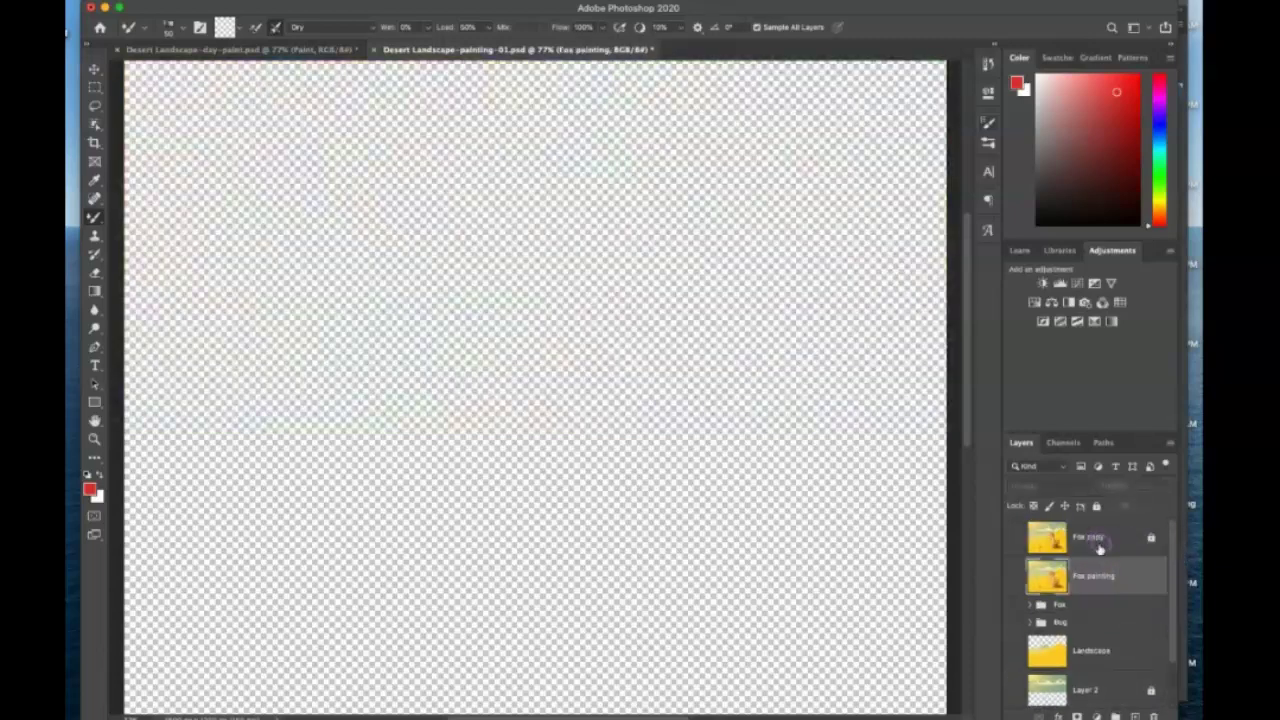
{"action": "left_click", "coordinate": [1014, 577]}
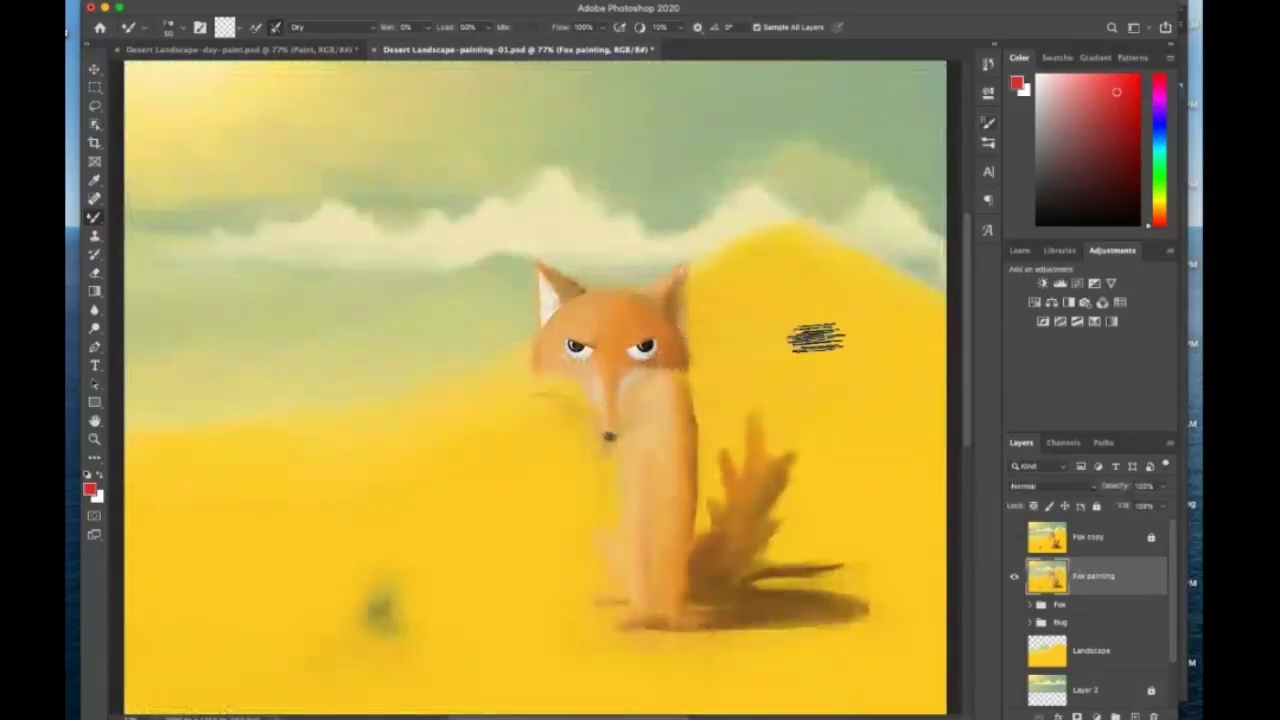
{"action": "left_click", "coordinate": [273, 50]}
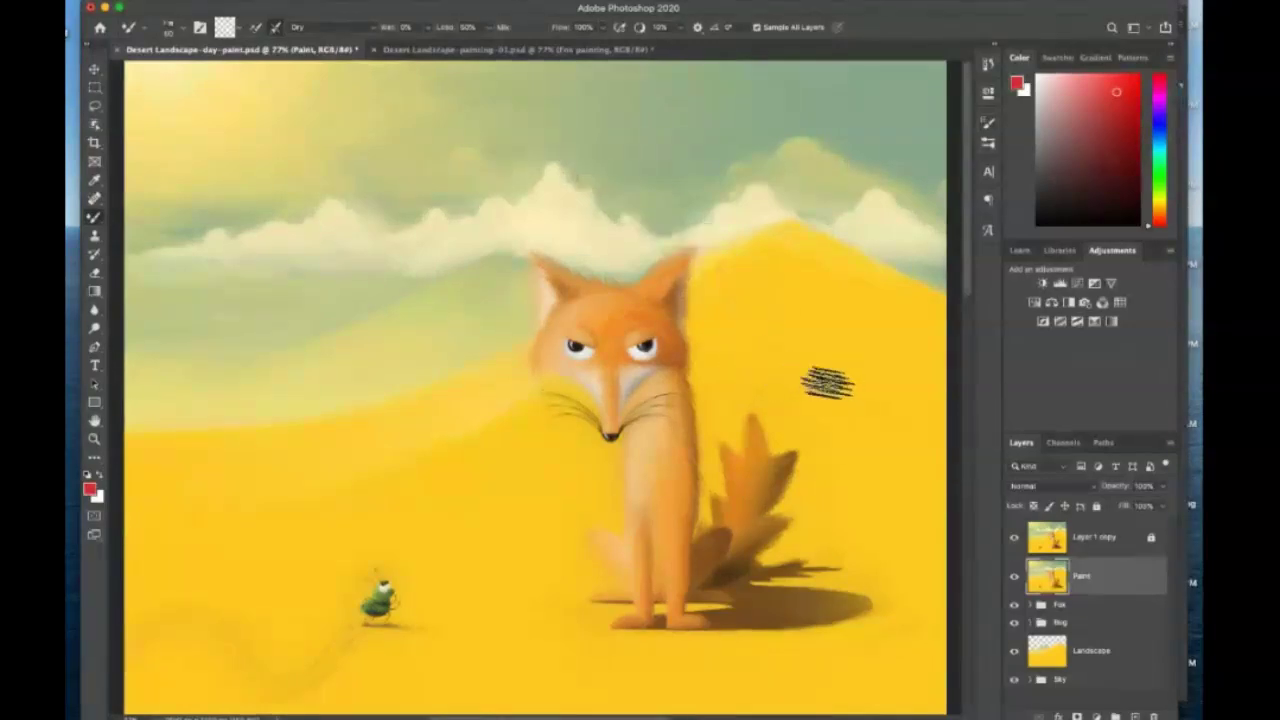
{"action": "left_click_drag", "start_coordinate": [690, 305], "coordinate": [688, 288]}
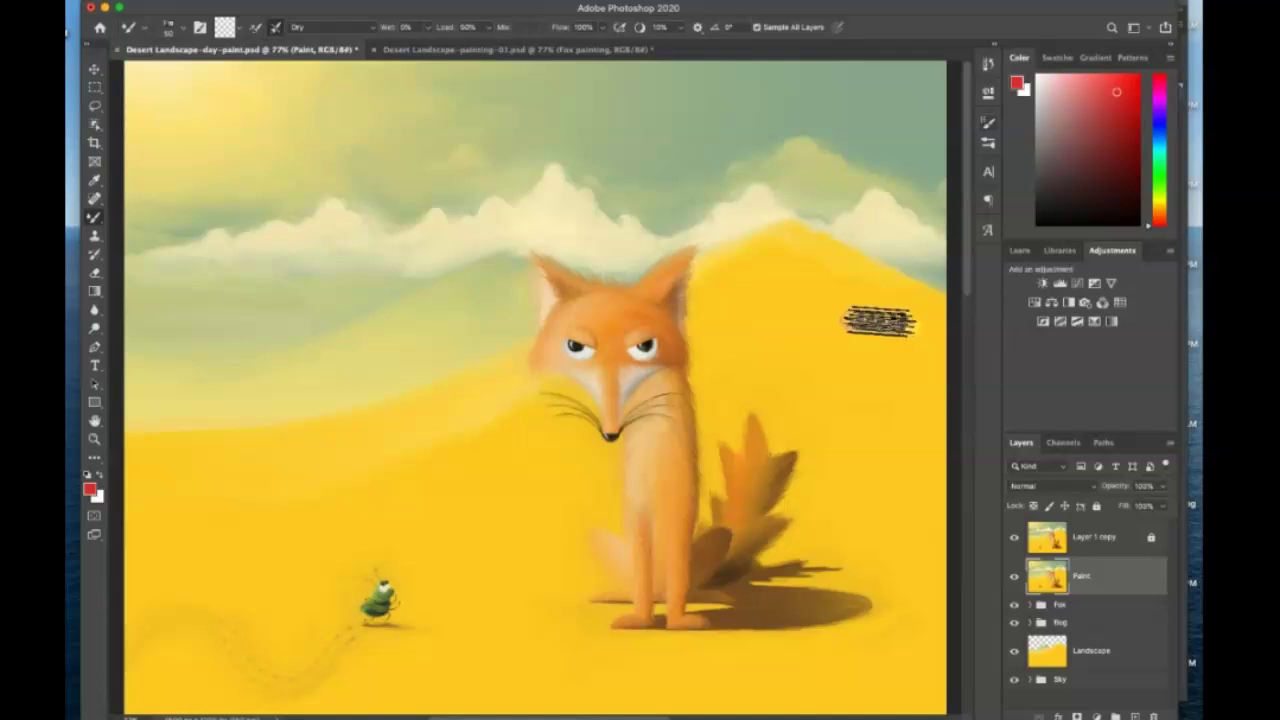
Zoom in on the fox's face, hide Layer 1 copy, and switch to the Eyedropper to sample the fur.
{"action": "scroll", "coordinate": [600, 434], "scroll_direction": "up", "scroll_amount": 3}
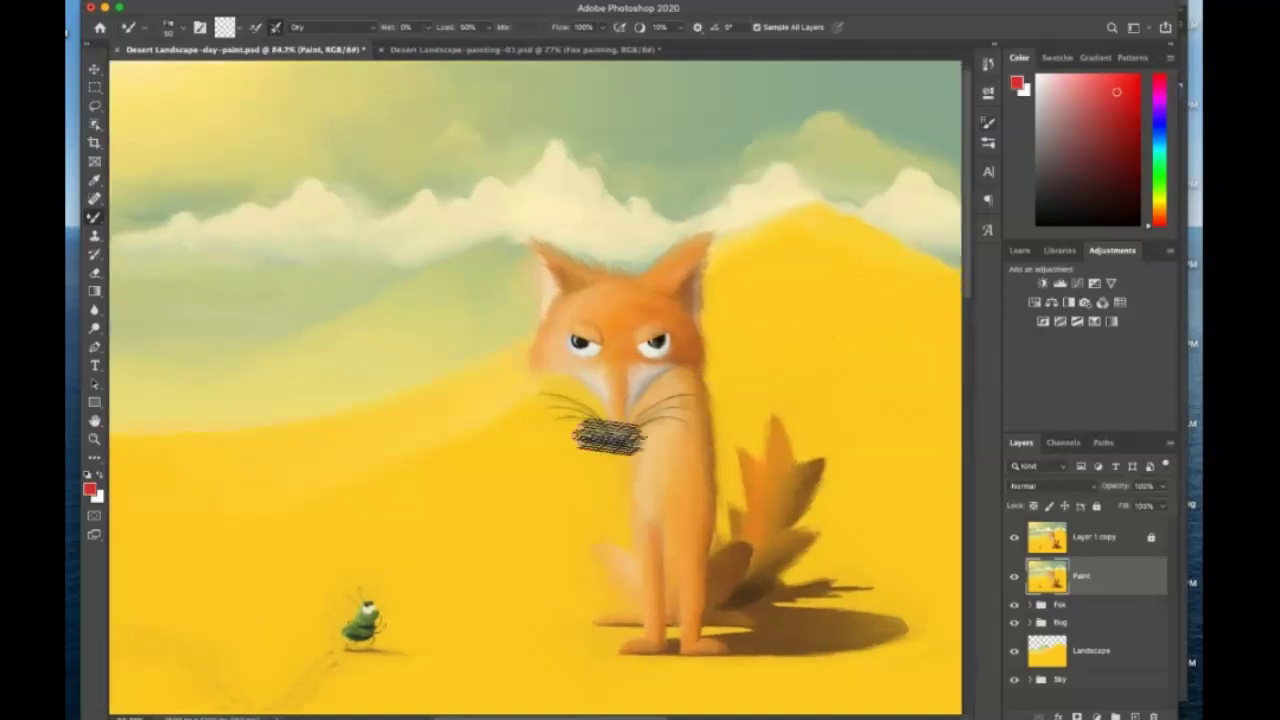
{"action": "scroll", "coordinate": [620, 437], "scroll_direction": "up", "scroll_amount": 2}
{"action": "scroll", "coordinate": [586, 443], "scroll_direction": "up", "scroll_amount": 1}
{"action": "scroll", "coordinate": [657, 429], "scroll_direction": "up", "scroll_amount": 1}
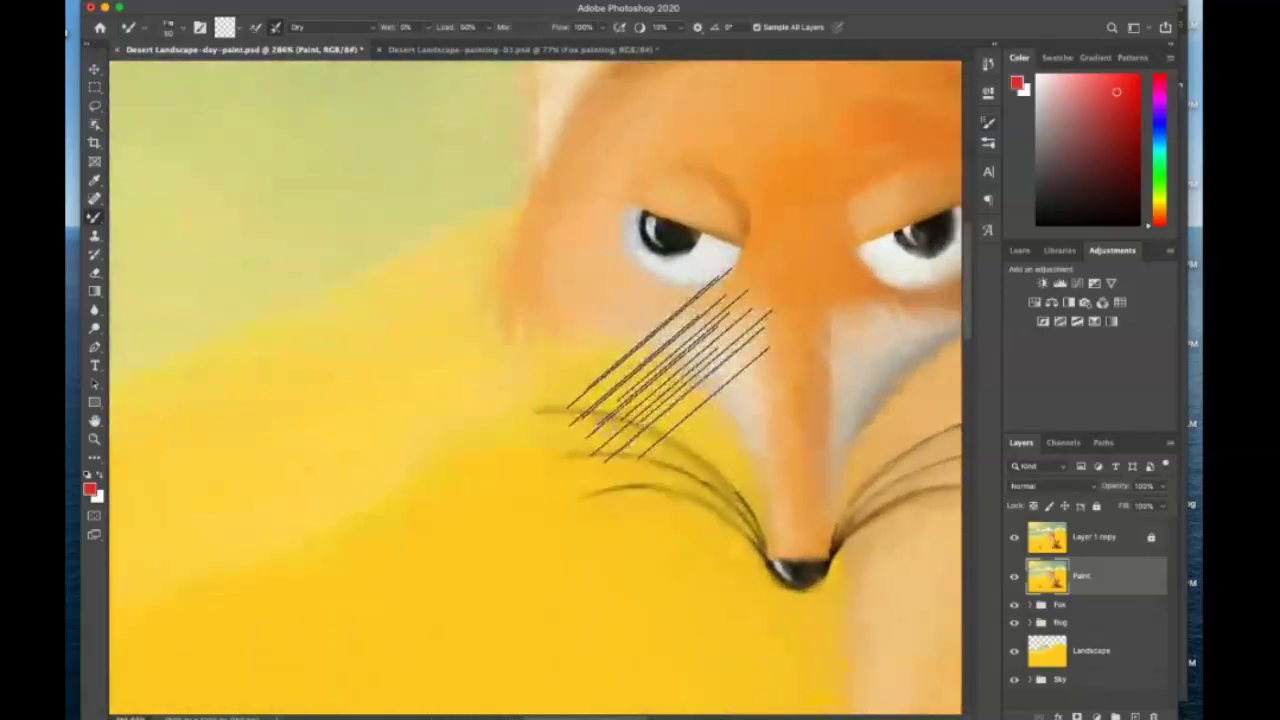
{"action": "scroll", "coordinate": [686, 400], "scroll_direction": "up", "scroll_amount": 1}
{"action": "scroll", "coordinate": [665, 370], "scroll_direction": "up", "scroll_amount": 2}
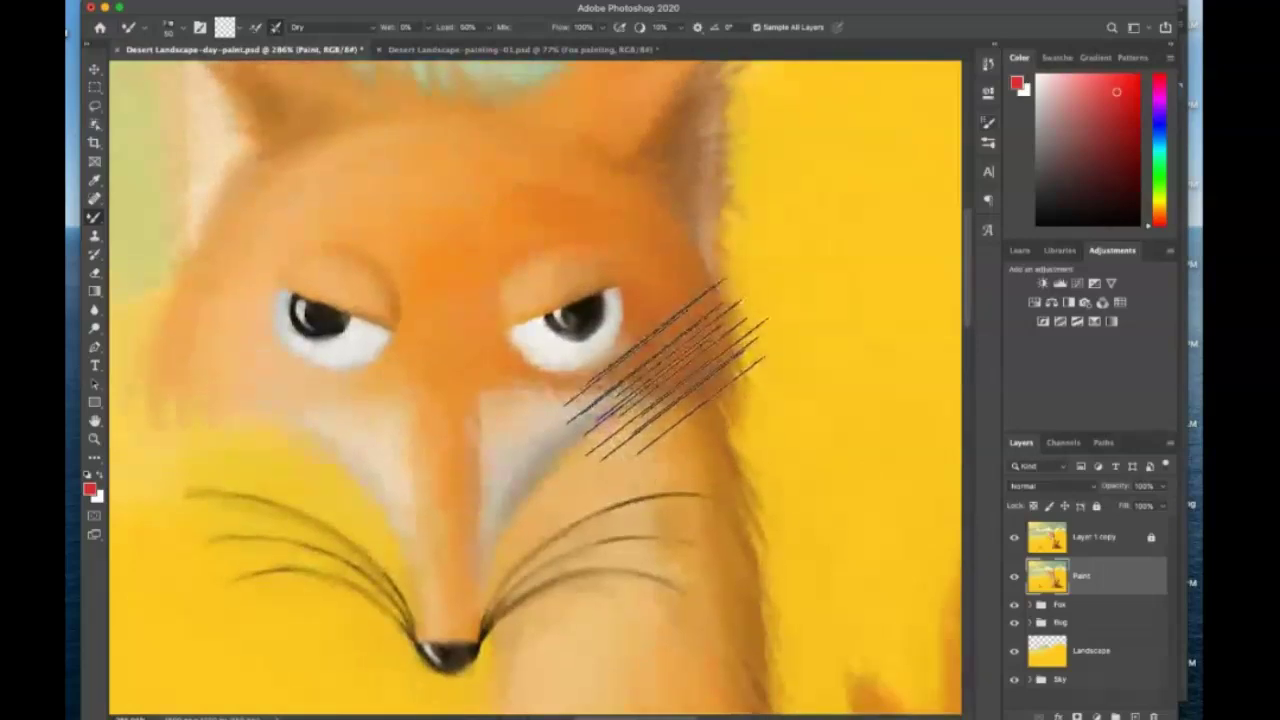
{"action": "left_click", "coordinate": [1016, 539]}
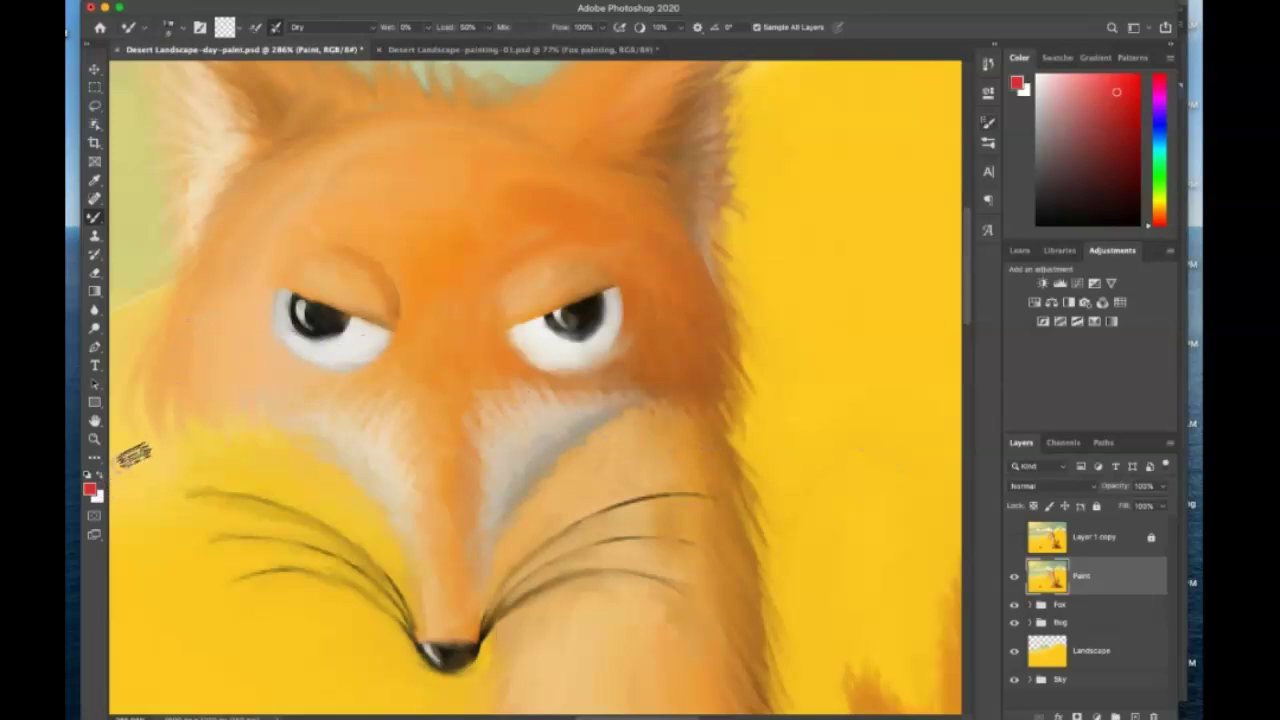
{"action": "key", "text": "i"}
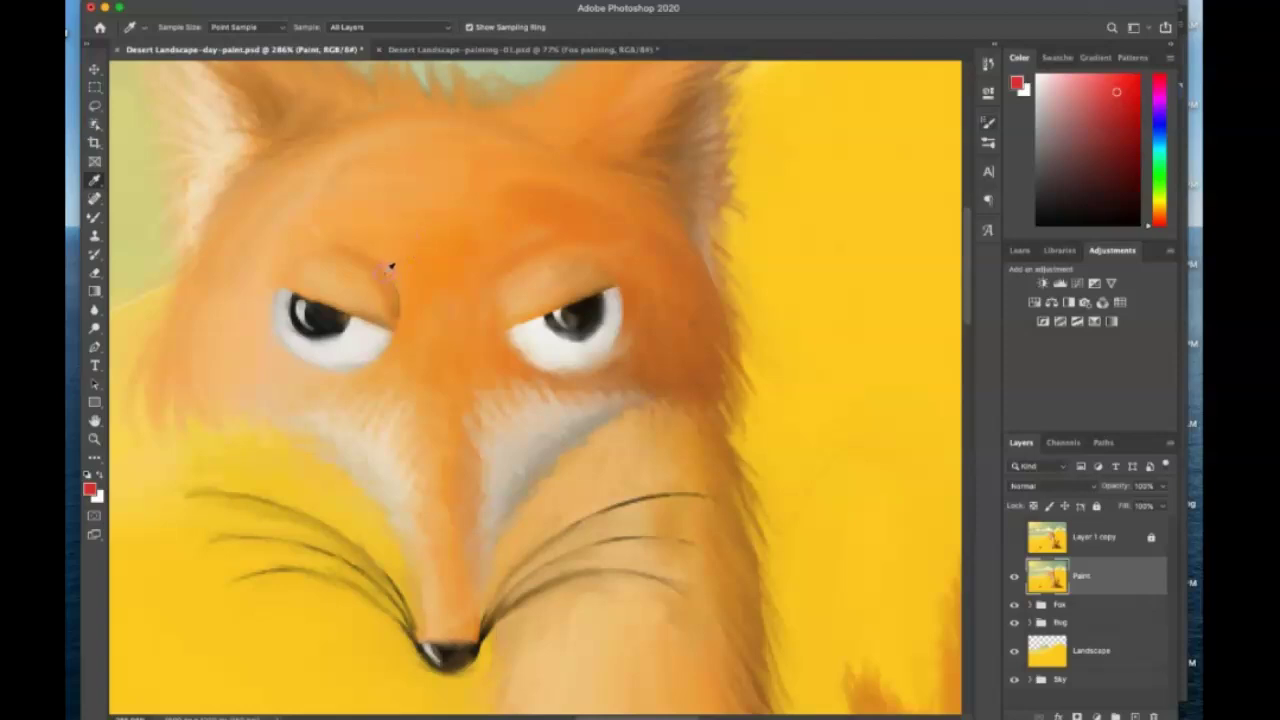
Sample the fox's orange fur and streak brown Mixer Brush fur beside the right eye, undoing one stroke.
{"action": "left_click", "coordinate": [677, 152]}
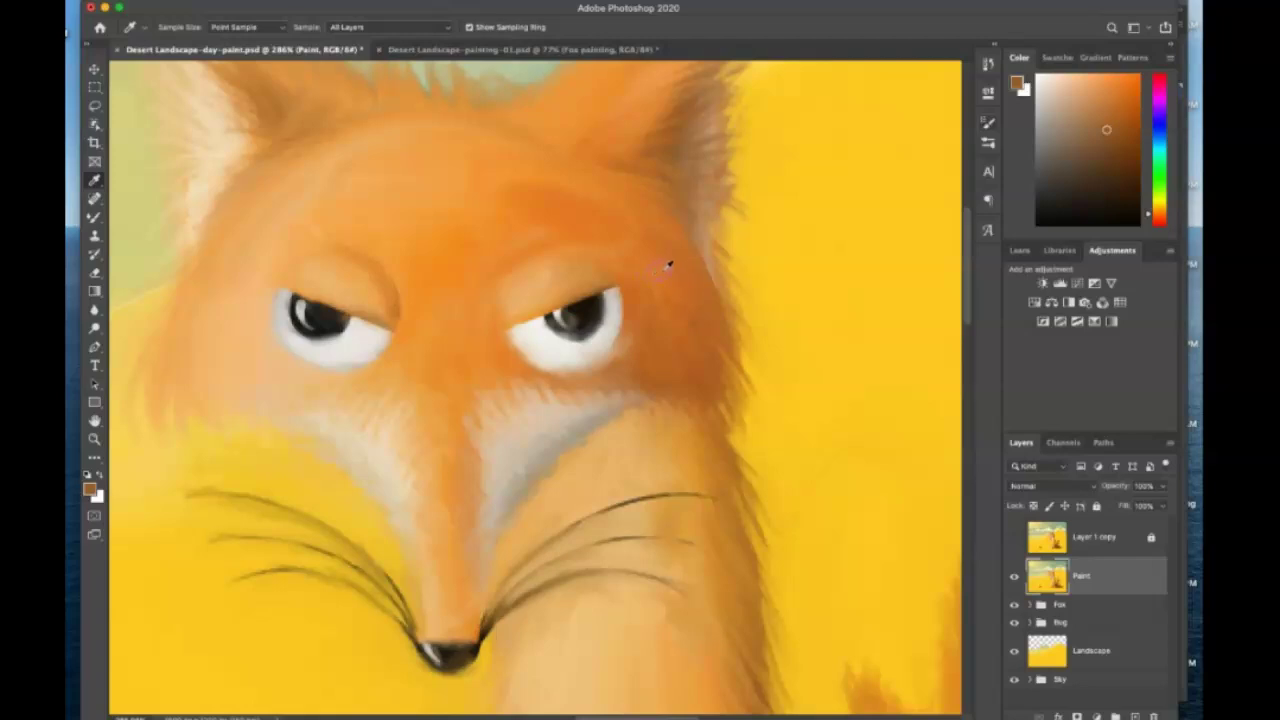
{"action": "key", "text": "b"}
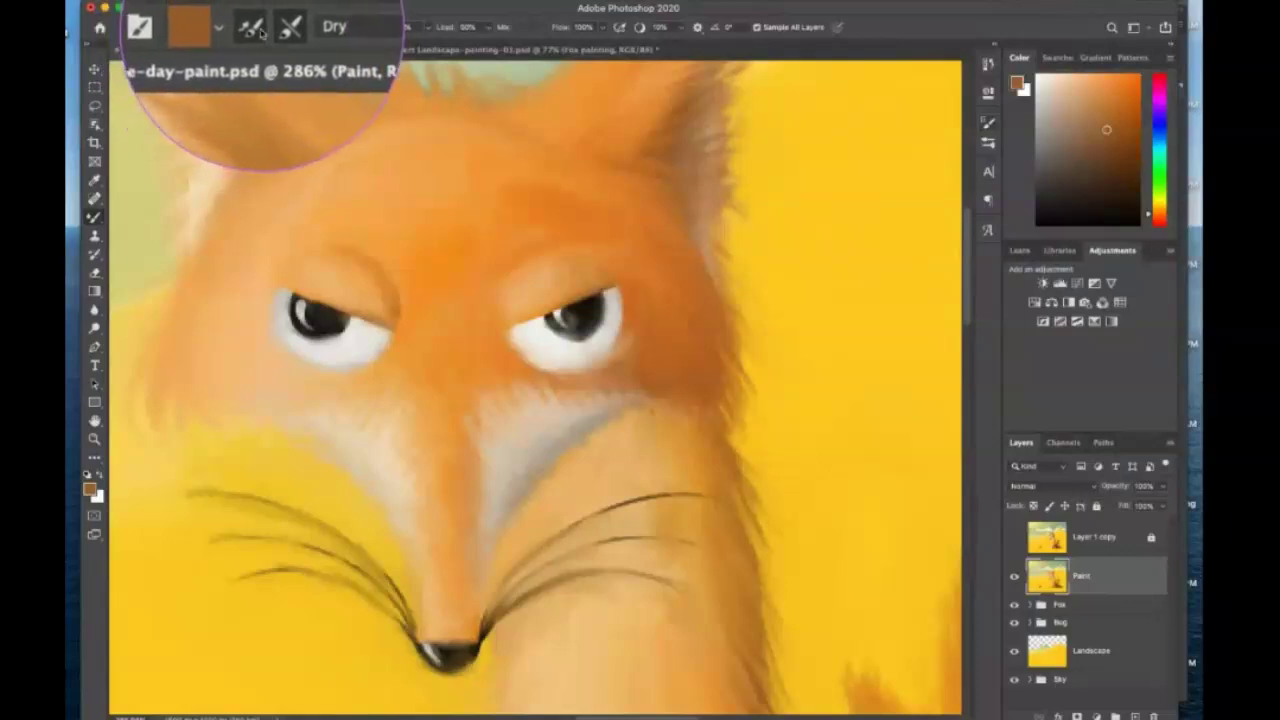
{"action": "left_click_drag", "start_coordinate": [660, 222], "coordinate": [682, 285]}
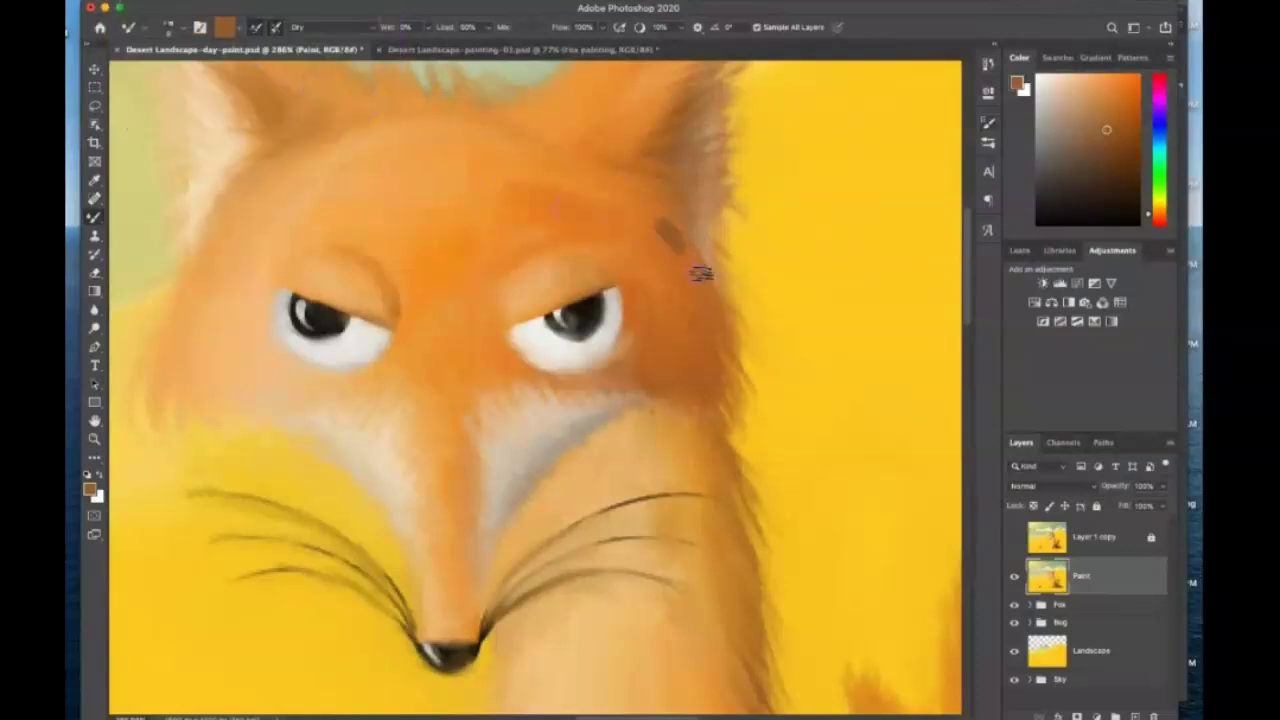
{"action": "mouse_move", "coordinate": [666, 209]}
{"action": "left_mouse_down"}
{"action": "mouse_move", "coordinate": [688, 355]}
{"action": "mouse_move", "coordinate": [674, 281]}
{"action": "left_mouse_up"}
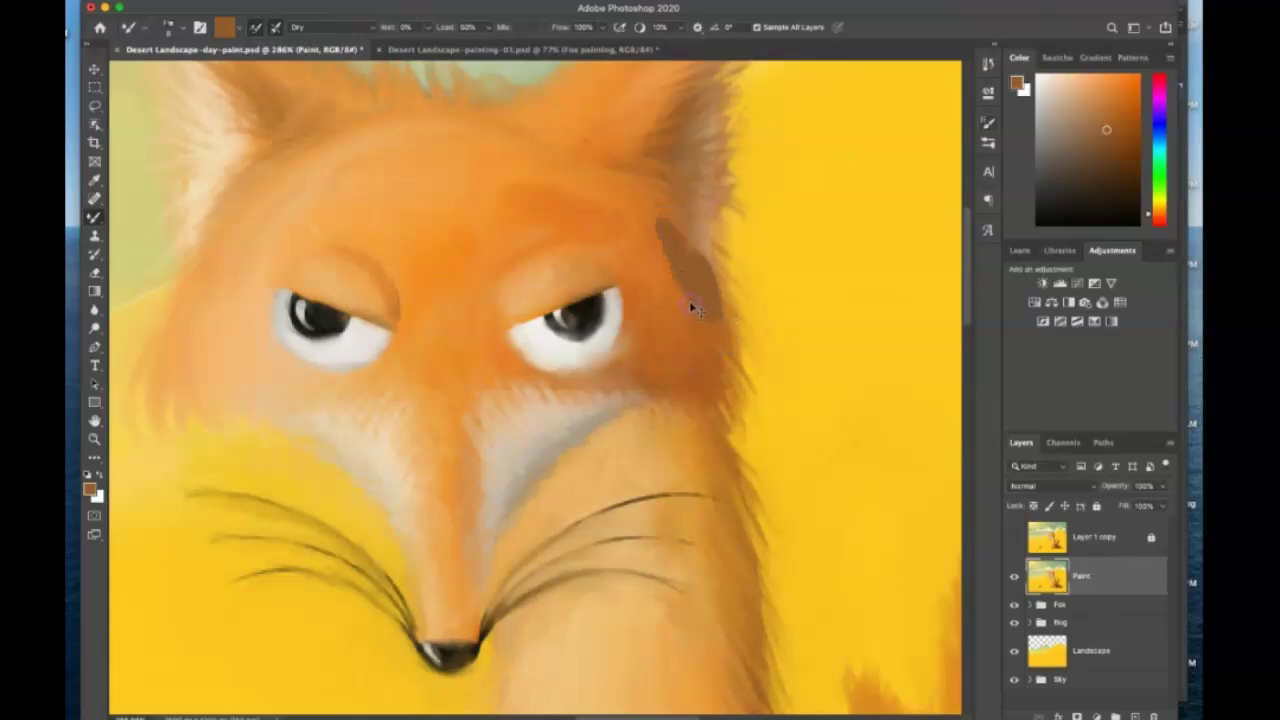
{"action": "key", "text": "ctrl+z"}
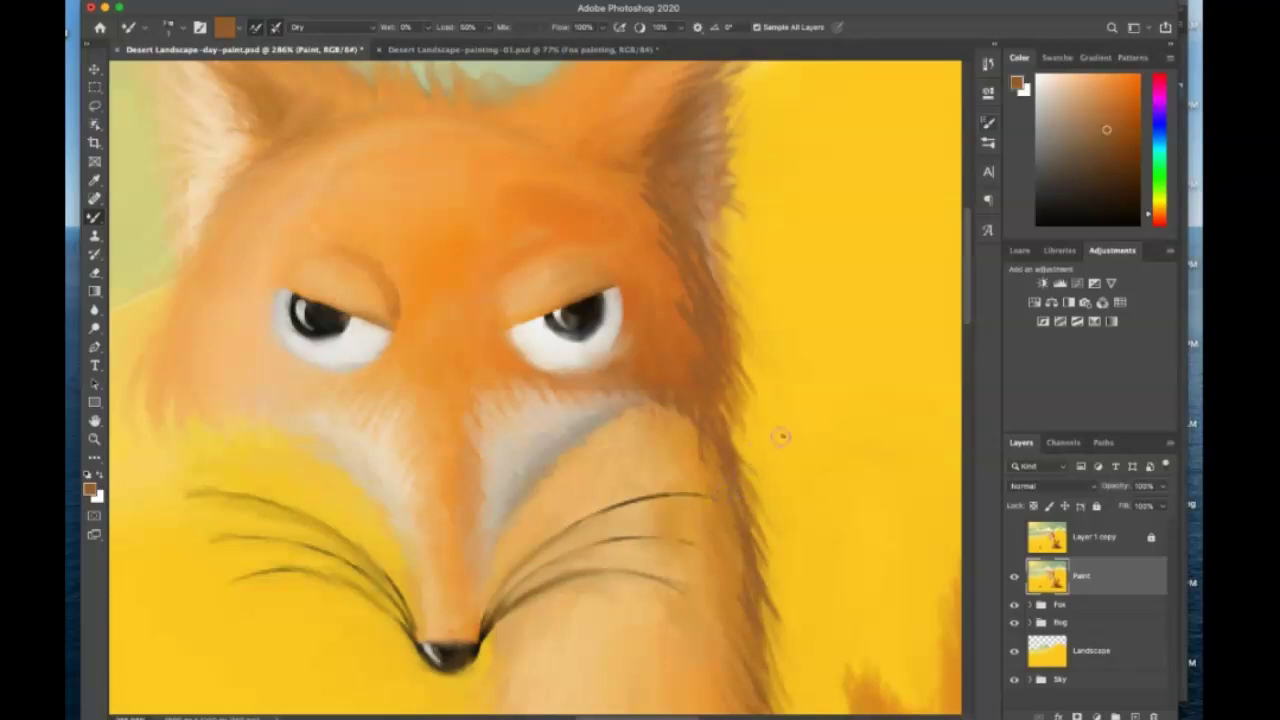
Rotate the canvas and paint dark fur strokes along the cheek edge near the whiskers, then restore the view.
{"action": "key", "text": "r"}
{"action": "left_click_drag", "start_coordinate": [733, 432], "coordinate": [629, 201]}
{"action": "mouse_move", "coordinate": [470, 370]}
{"action": "left_mouse_down"}
{"action": "mouse_move", "coordinate": [577, 240]}
{"action": "mouse_move", "coordinate": [443, 455]}
{"action": "left_mouse_up"}
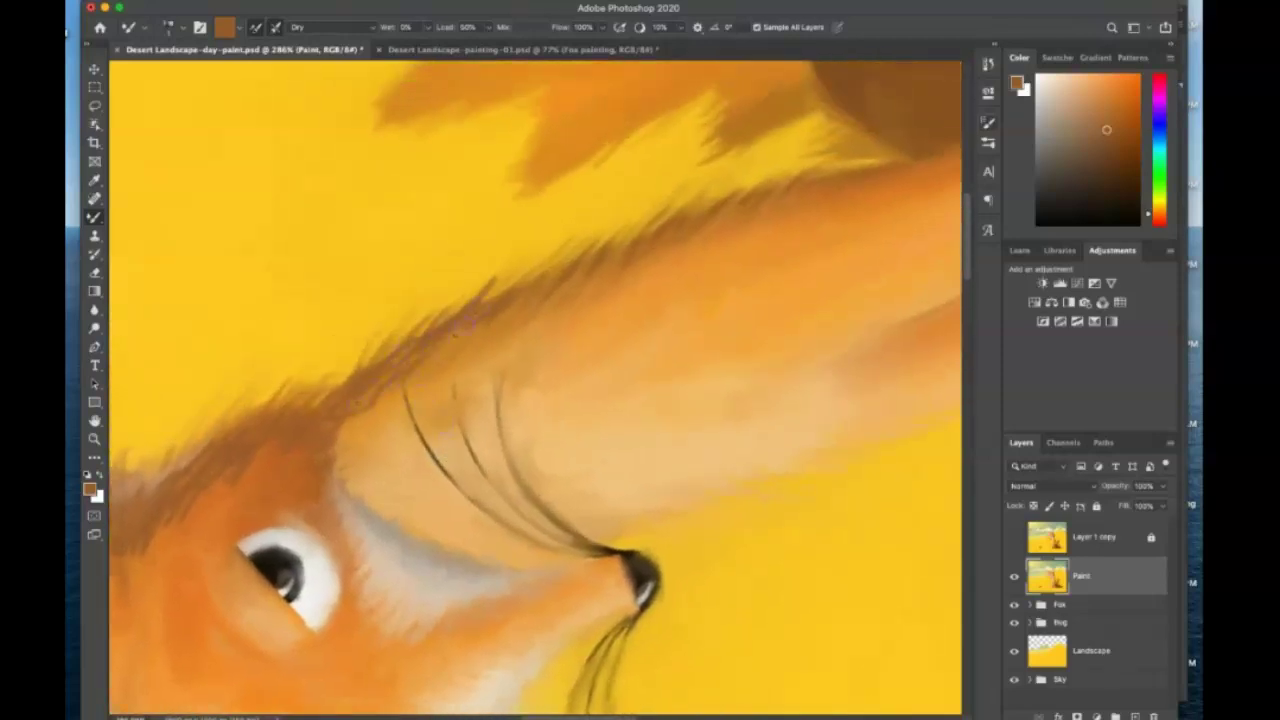
{"action": "left_click_drag", "start_coordinate": [420, 318], "coordinate": [605, 240]}
{"action": "mouse_move", "coordinate": [555, 302]}
{"action": "left_mouse_down"}
{"action": "mouse_move", "coordinate": [620, 242]}
{"action": "mouse_move", "coordinate": [826, 186]}
{"action": "left_mouse_up"}
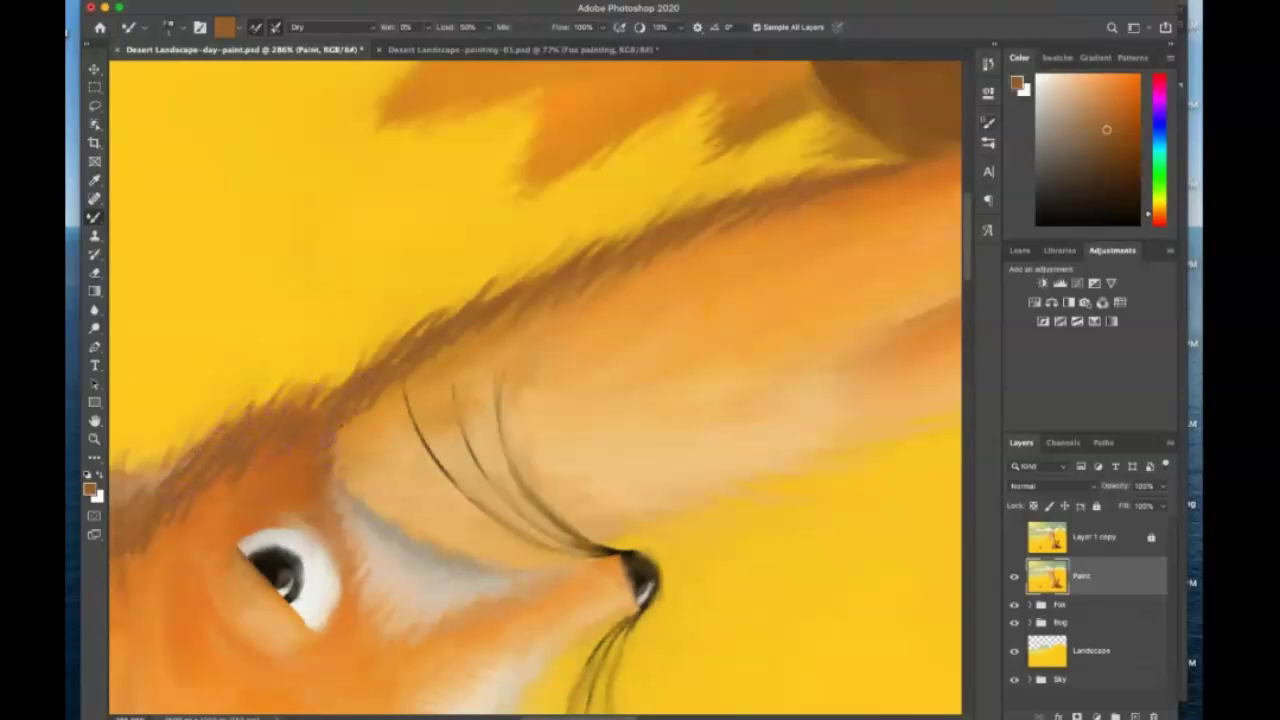
{"action": "left_click_drag", "start_coordinate": [342, 476], "coordinate": [352, 500]}
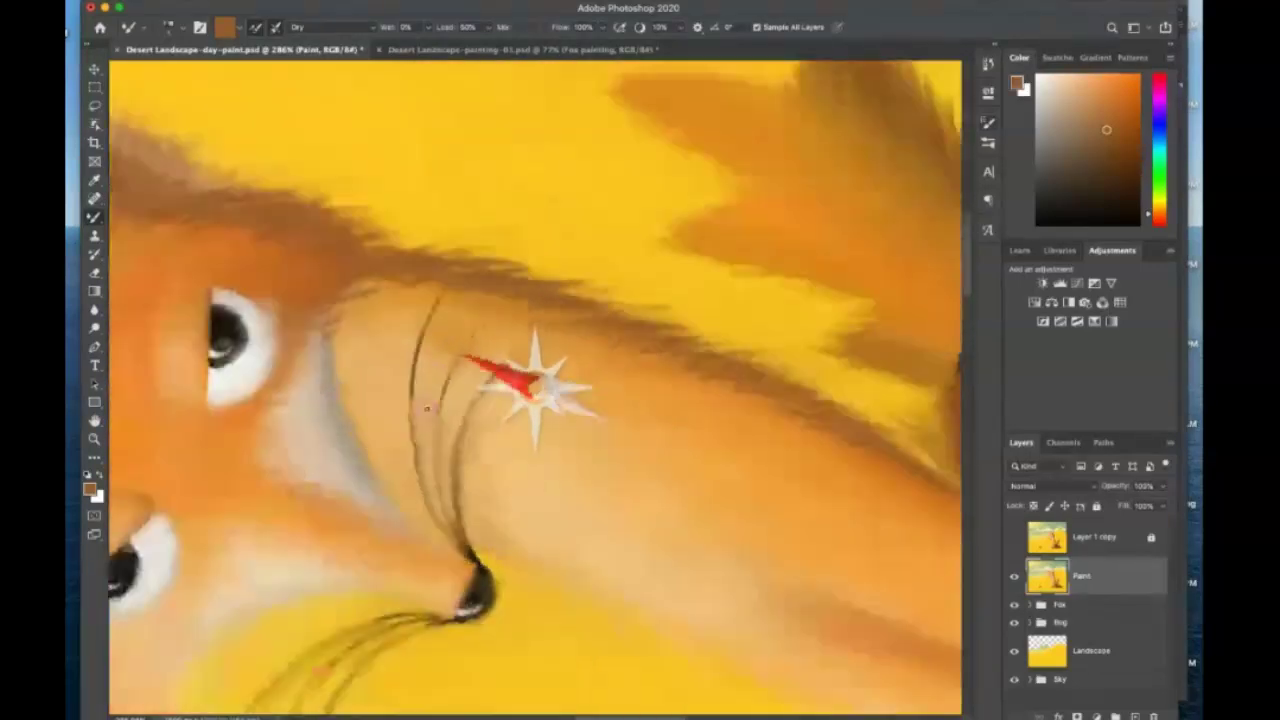
{"action": "left_click_drag", "start_coordinate": [425, 418], "coordinate": [435, 390]}
{"action": "key", "text": "ctrl+0"}
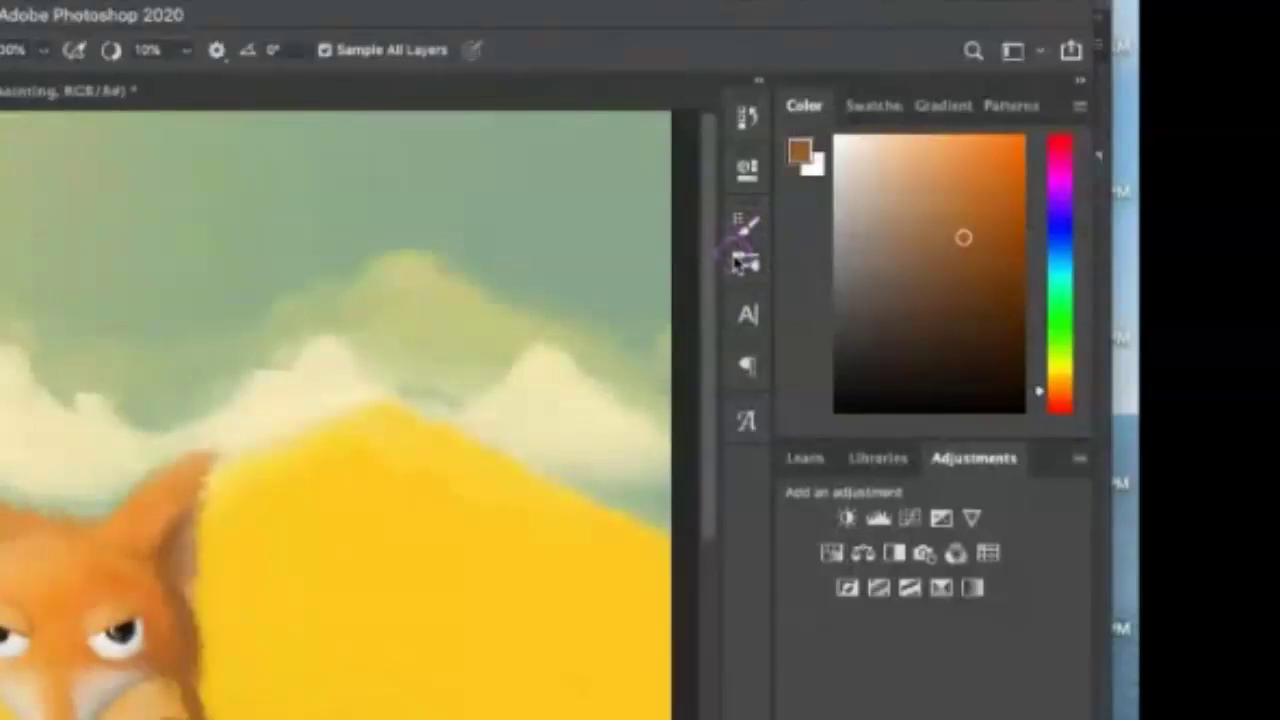
Switch the brush tip to the 36 px Flat Blunt preset and test it with a stroke on the sand.
{"action": "left_click", "coordinate": [747, 224]}
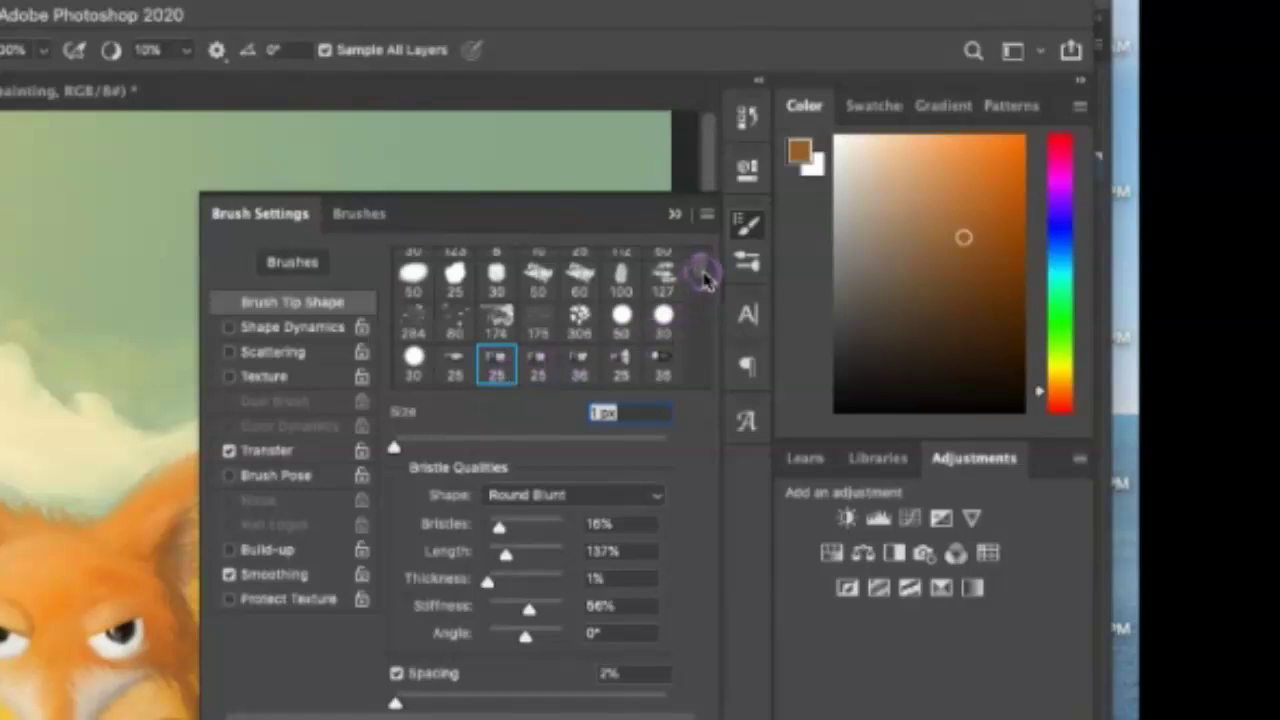
{"action": "left_click_drag", "start_coordinate": [704, 280], "coordinate": [709, 274]}
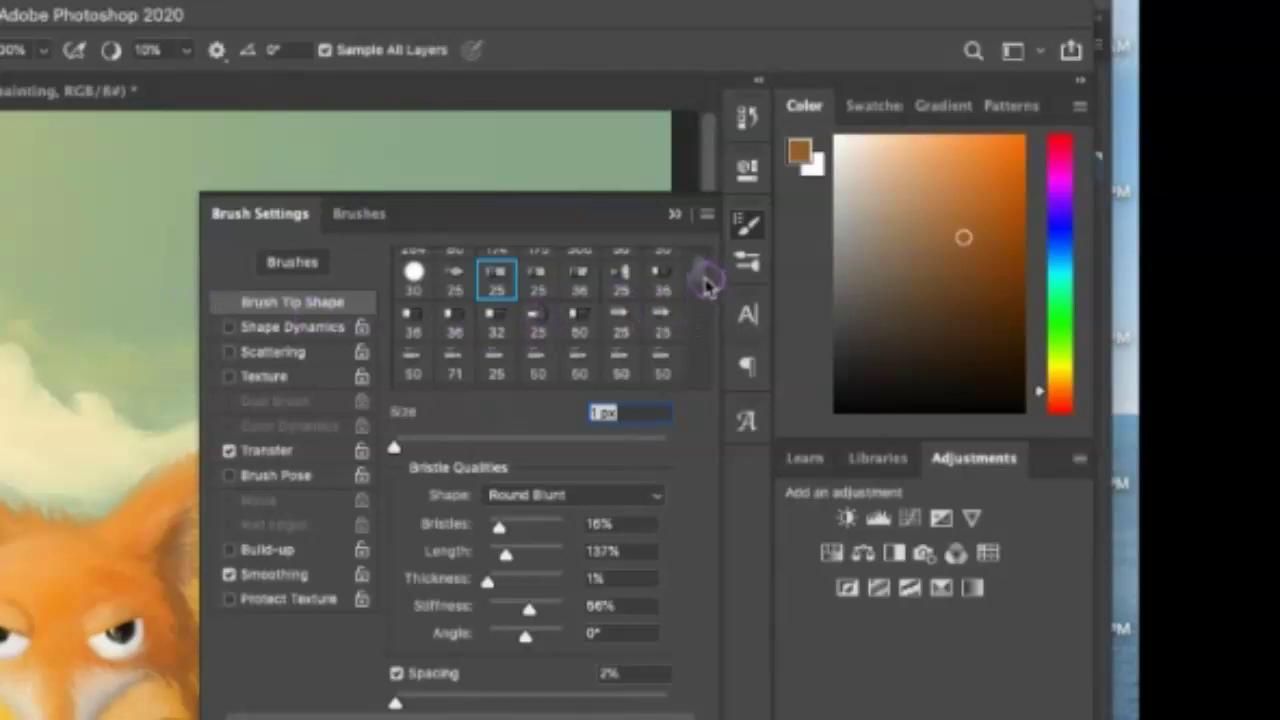
{"action": "scroll", "coordinate": [703, 265], "scroll_direction": "up", "scroll_amount": 3}
{"action": "scroll", "coordinate": [703, 268], "scroll_direction": "down", "scroll_amount": 1}
{"action": "scroll", "coordinate": [703, 268], "scroll_direction": "down", "scroll_amount": 2}
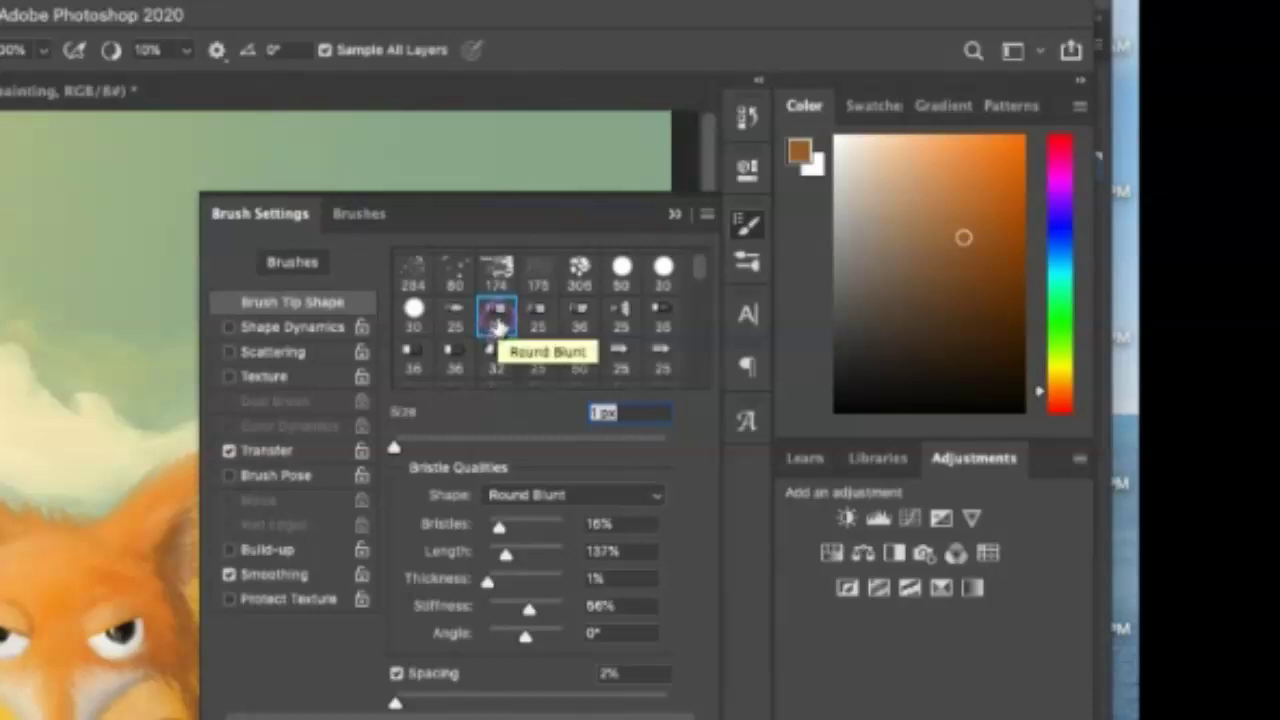
{"action": "scroll", "coordinate": [700, 305], "scroll_direction": "up", "scroll_amount": 1}
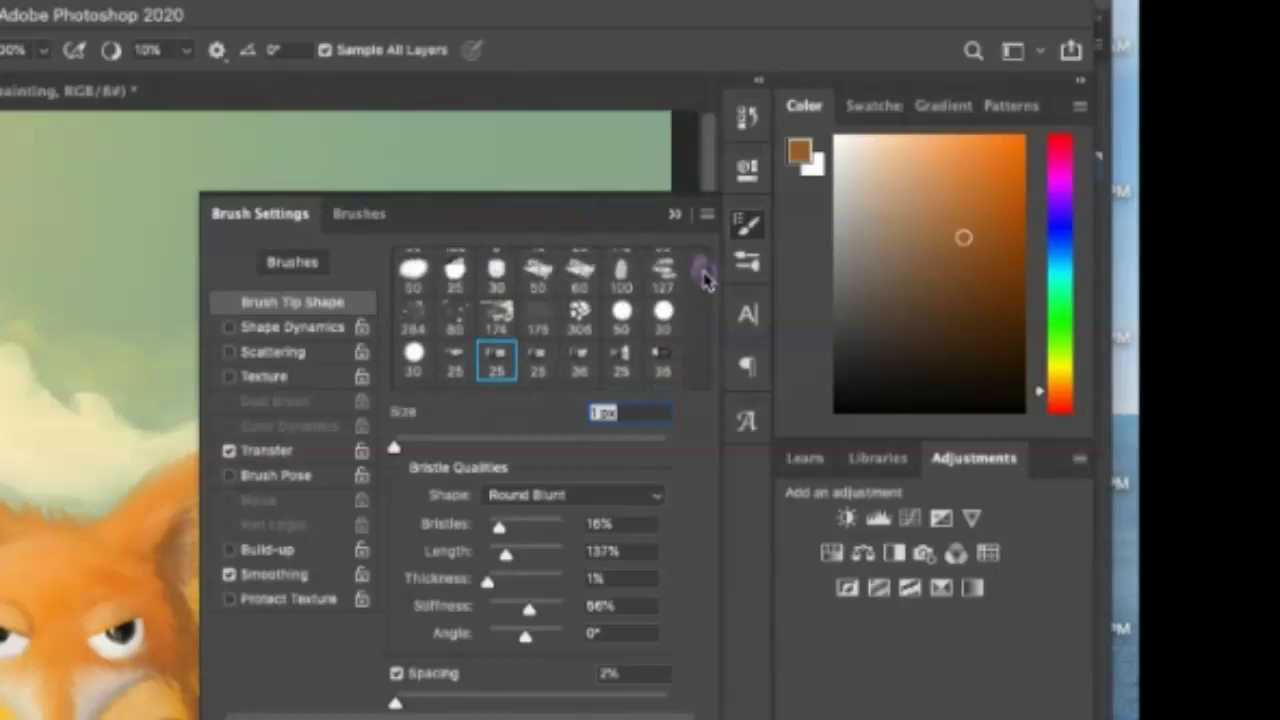
{"action": "scroll", "coordinate": [705, 280], "scroll_direction": "down", "scroll_amount": 1}
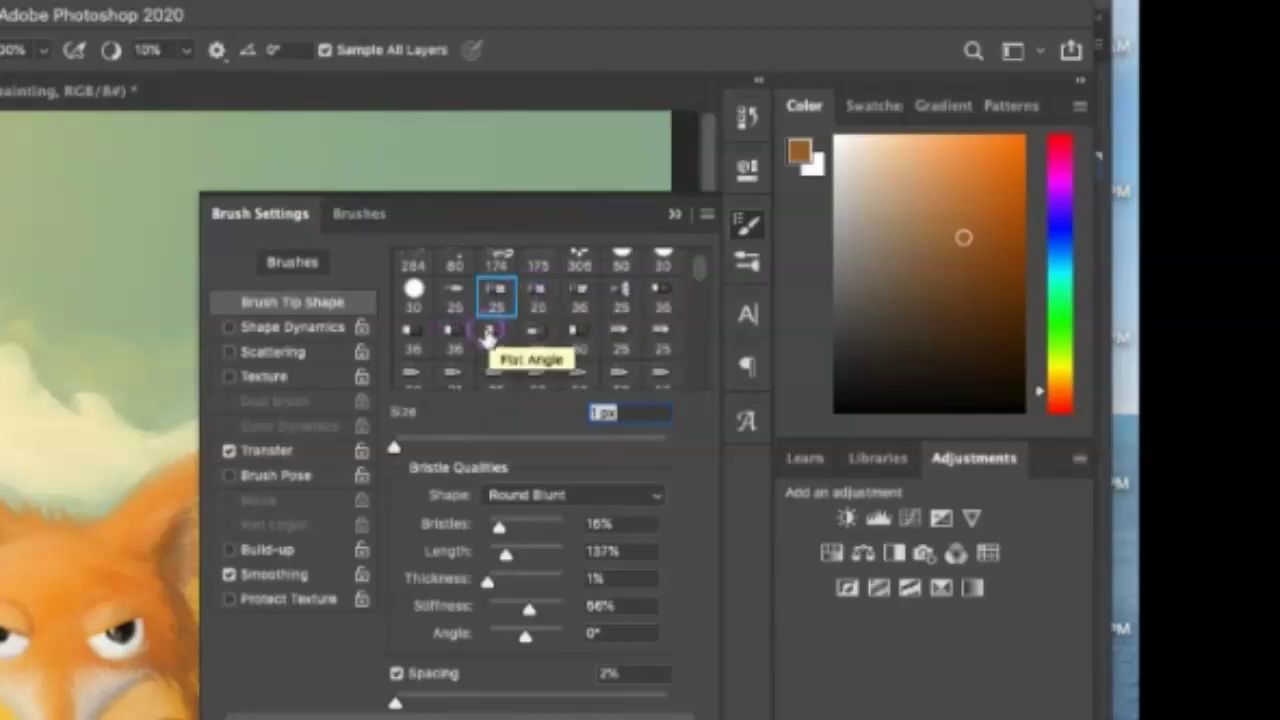
{"action": "left_click", "coordinate": [413, 335]}
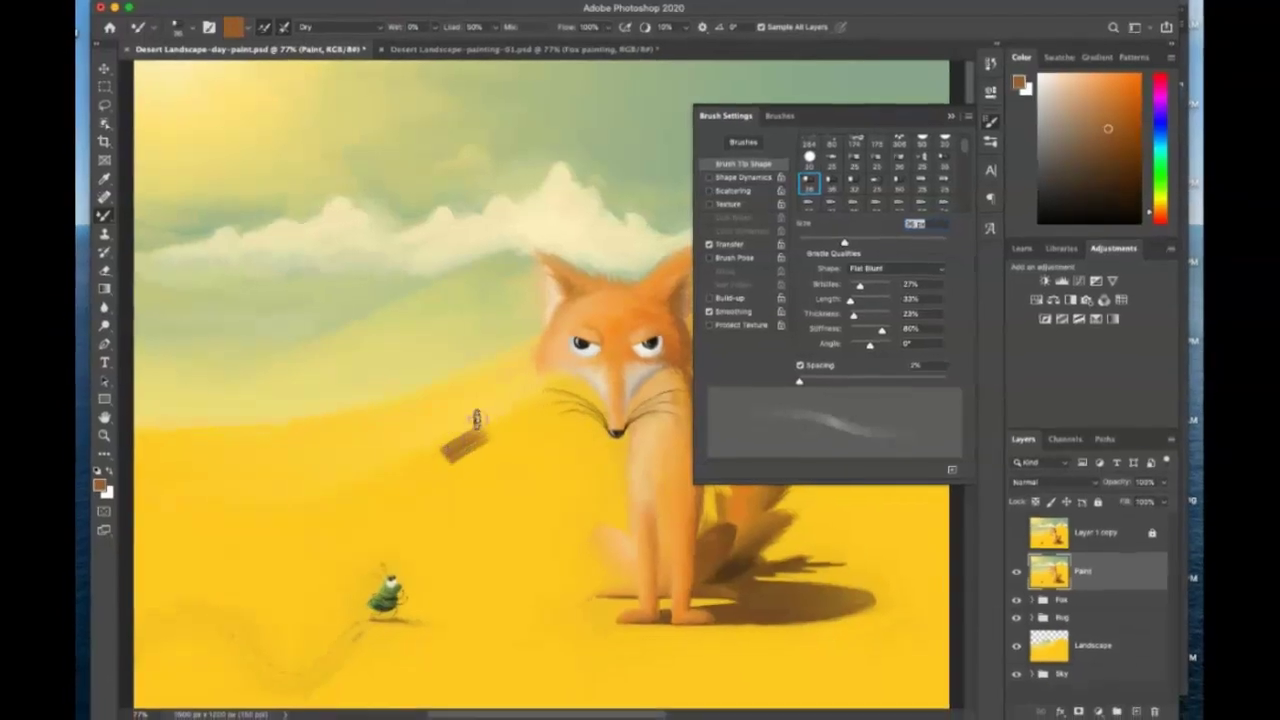
{"action": "left_click_drag", "start_coordinate": [477, 418], "coordinate": [525, 470]}
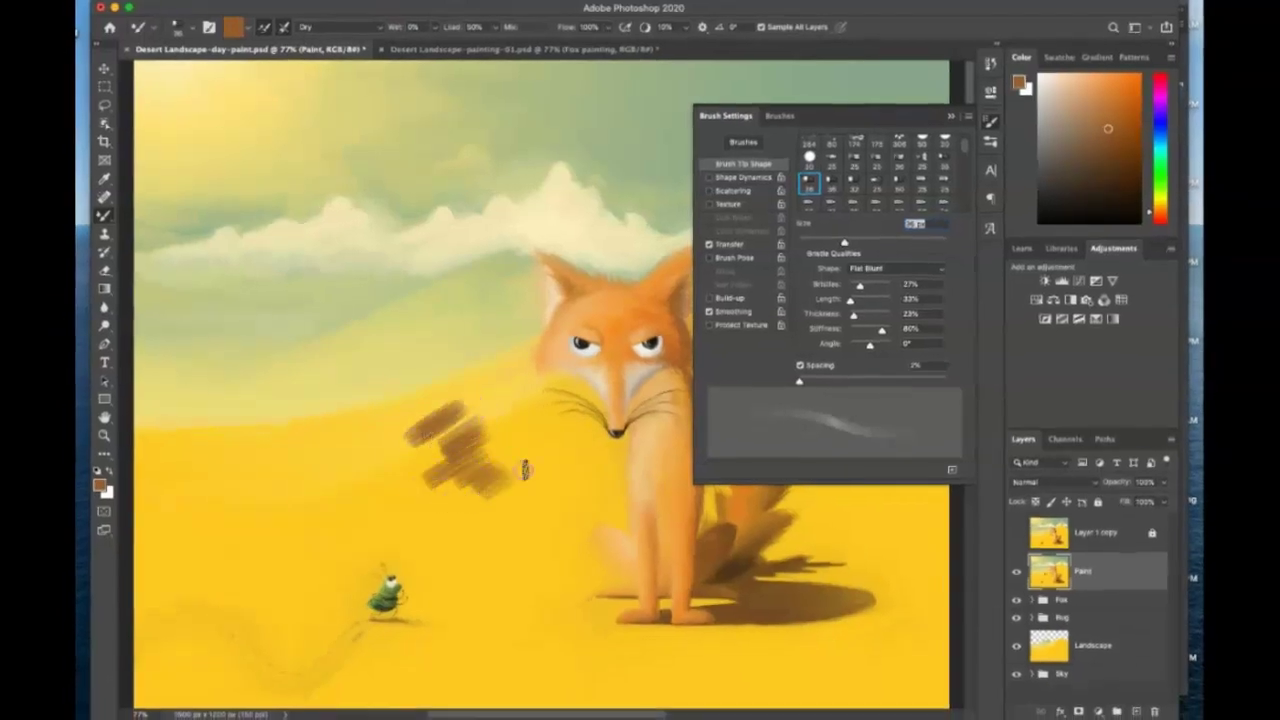
Undo both brown test strokes and collapse the Brush Settings panel.
{"action": "key", "text": "ctrl+z"}
{"action": "key", "text": "ctrl+z"}
{"action": "key", "text": "ctrl+z"}
{"action": "key", "text": "ctrl+z"}
{"action": "key", "text": "ctrl+z"}
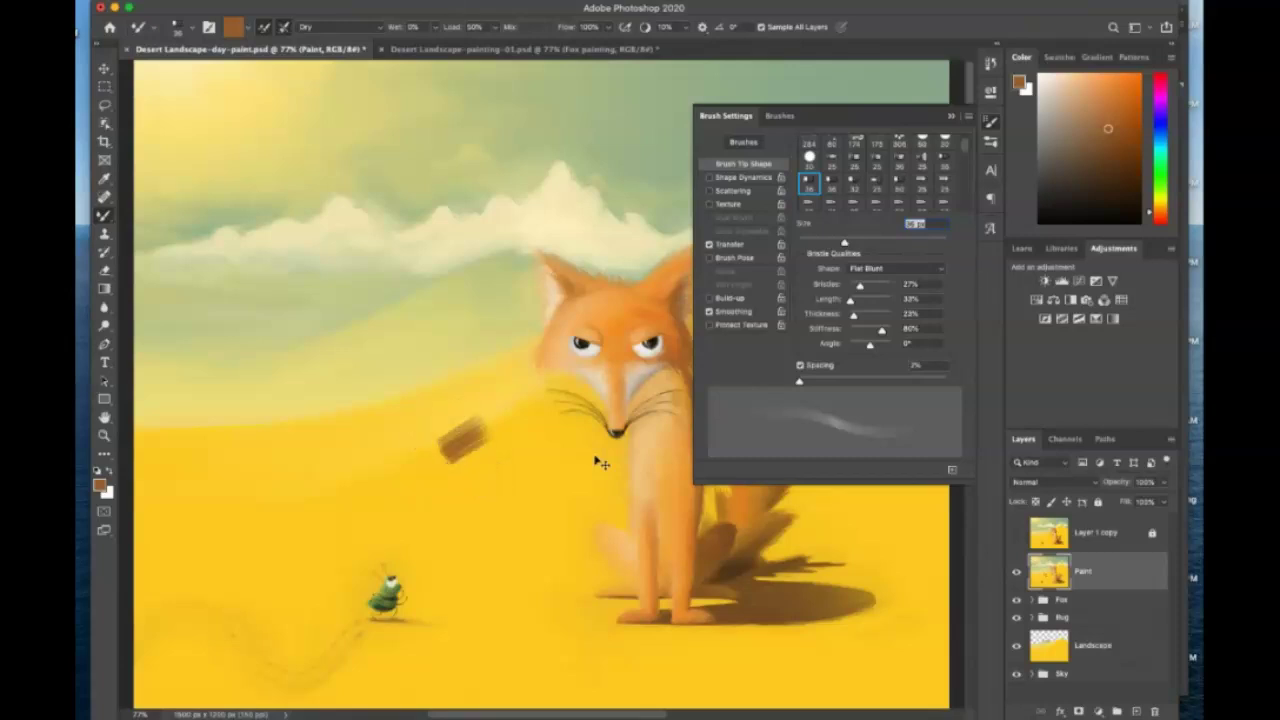
{"action": "key", "text": "ctrl+z"}
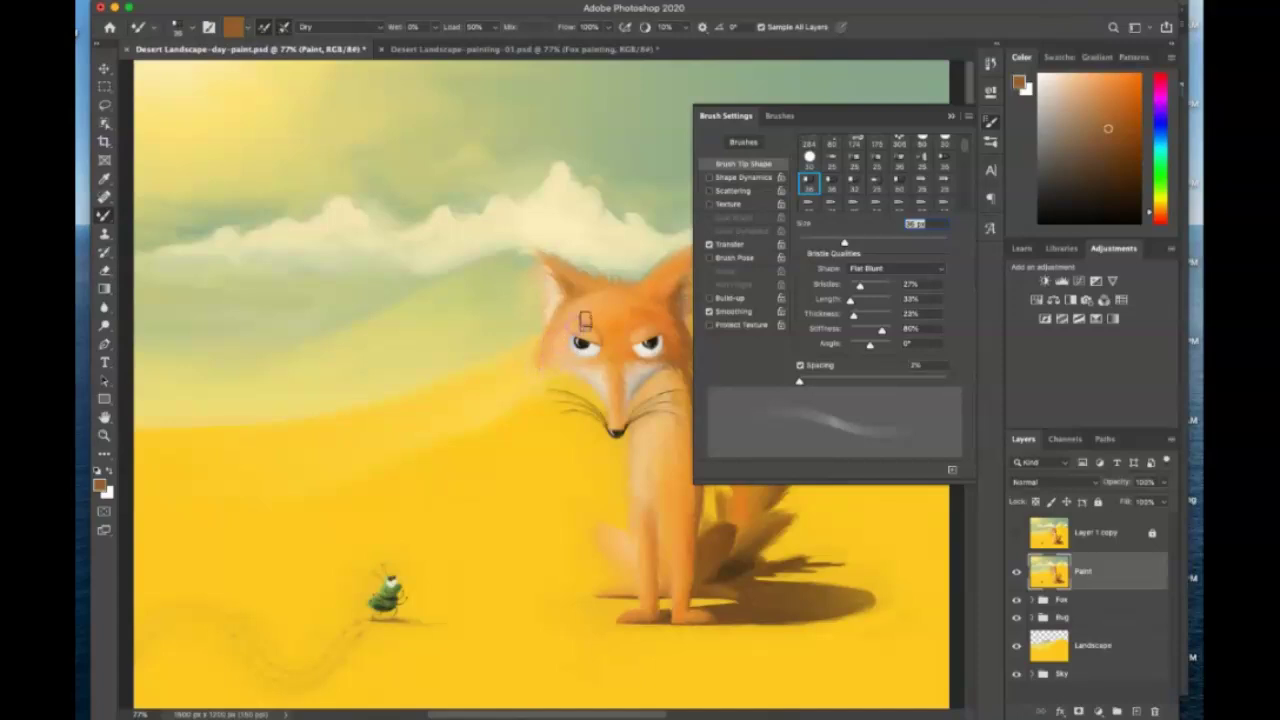
{"action": "left_click", "coordinate": [952, 116]}
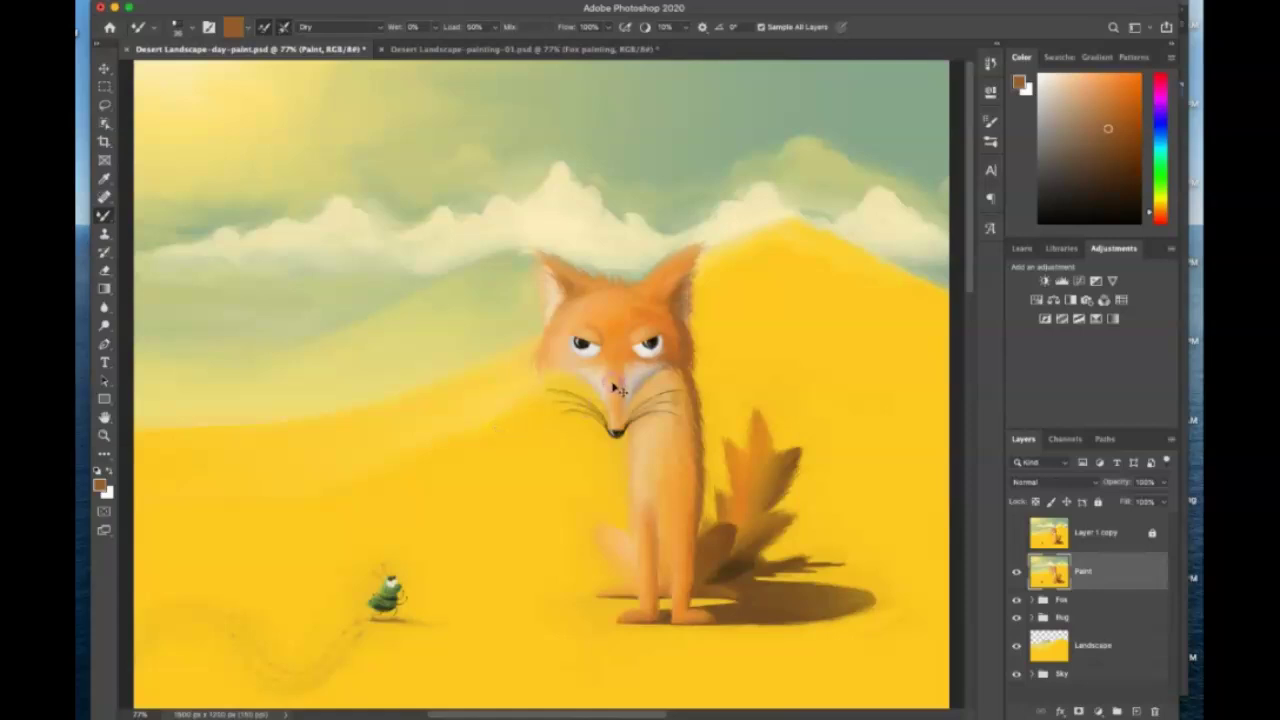
Unload the brush, make Layer 1 copy visible, and blend the white fur below the left eye.
{"action": "key", "text": "super+plus"}
{"action": "key", "text": "super+plus"}
{"action": "key", "text": "super+plus"}
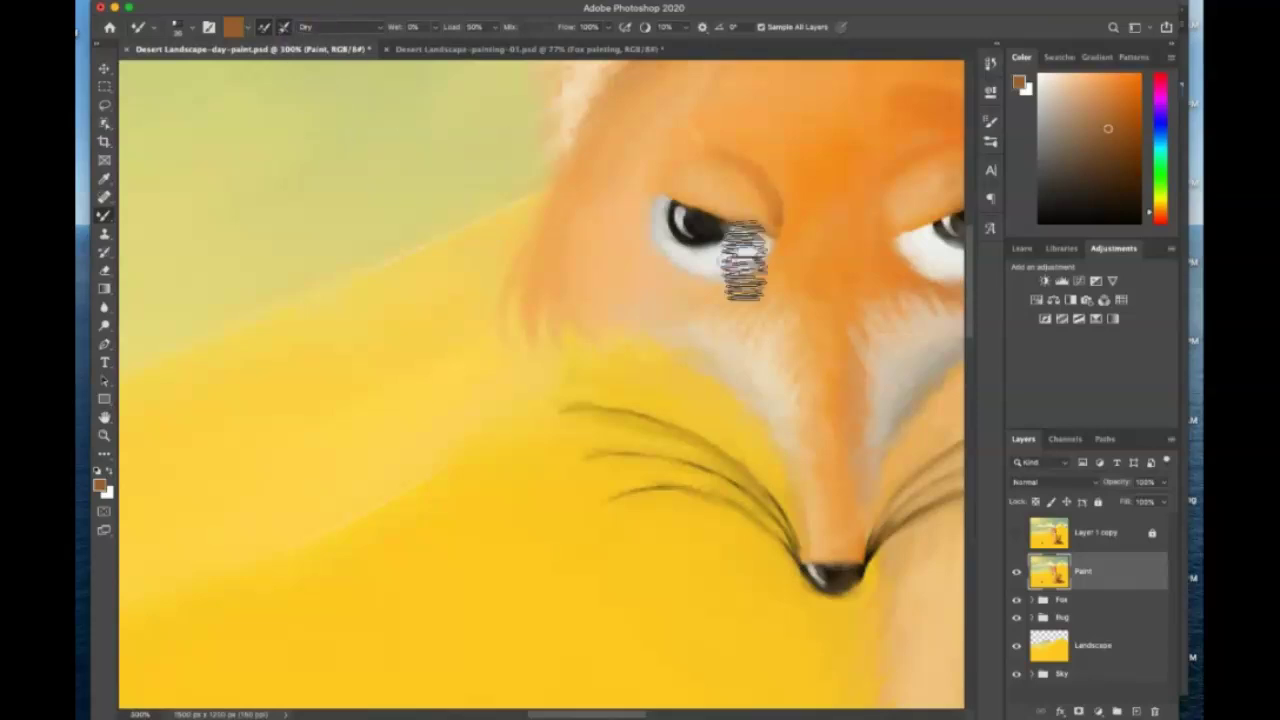
{"action": "key", "text": "bracketleft"}
{"action": "key", "text": "bracketleft"}
{"action": "key", "text": "bracketleft"}
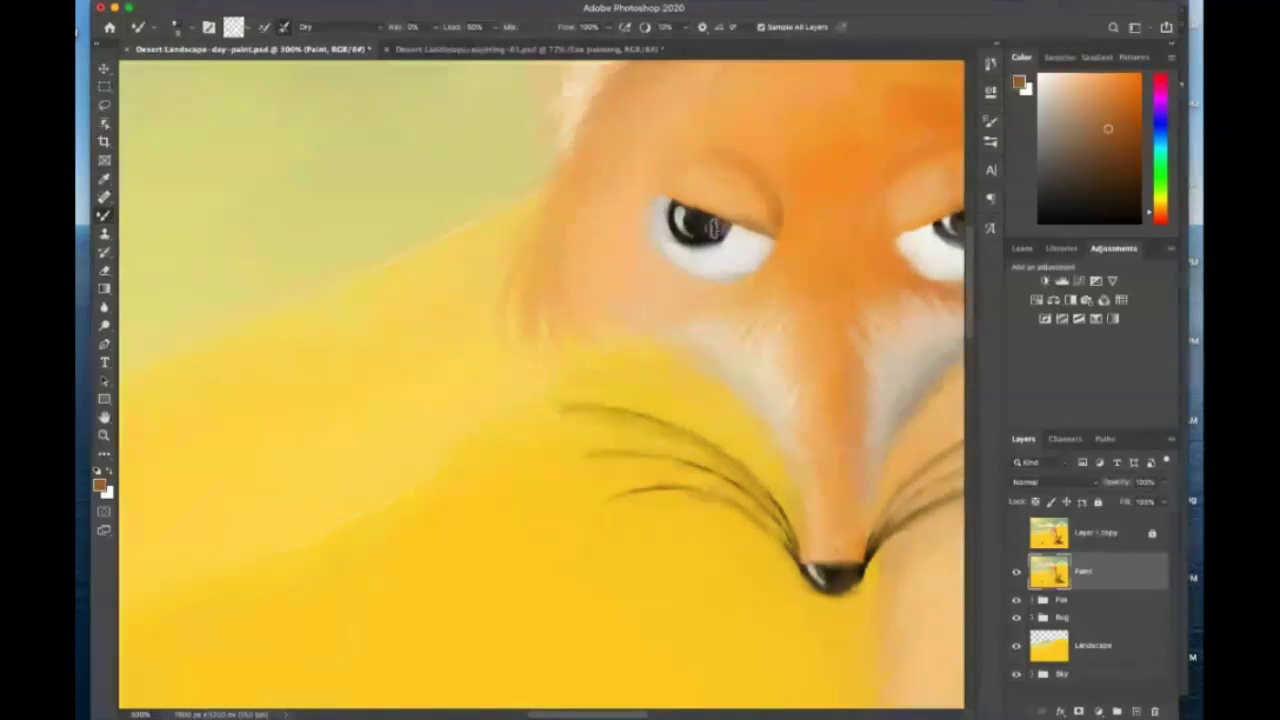
{"action": "left_click", "coordinate": [1016, 532]}
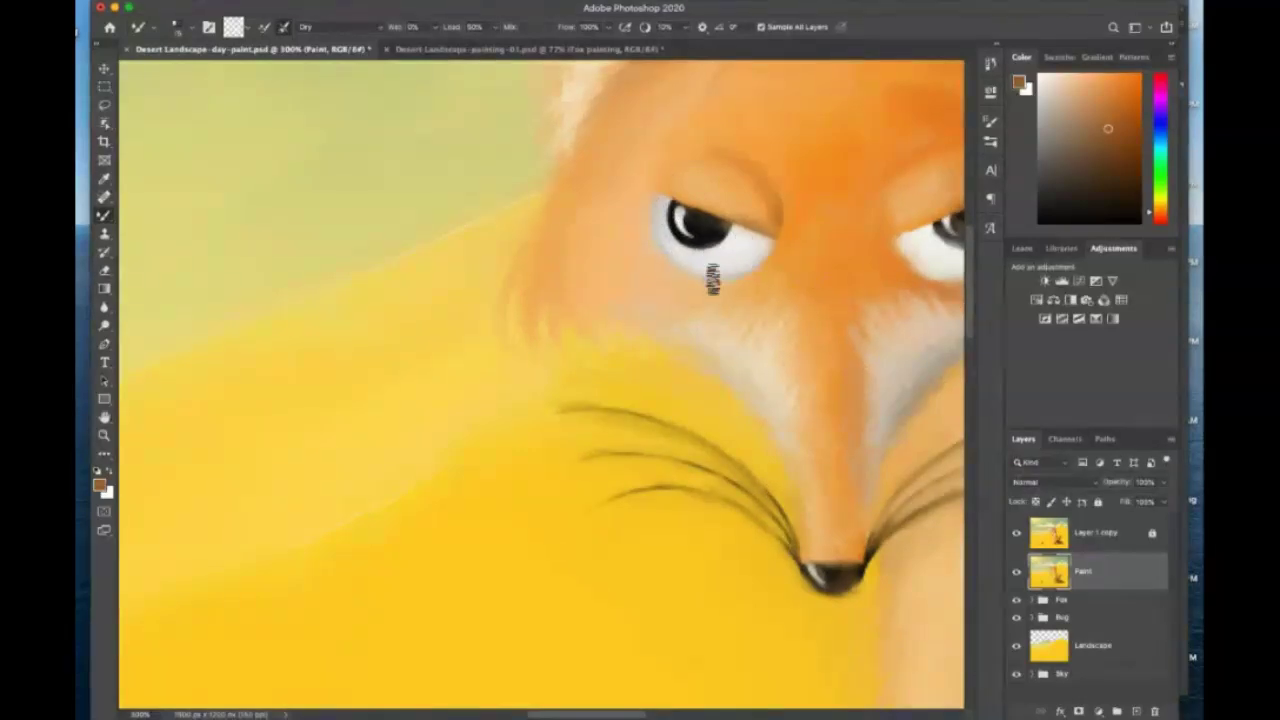
{"action": "left_click_drag", "start_coordinate": [770, 313], "coordinate": [751, 329]}
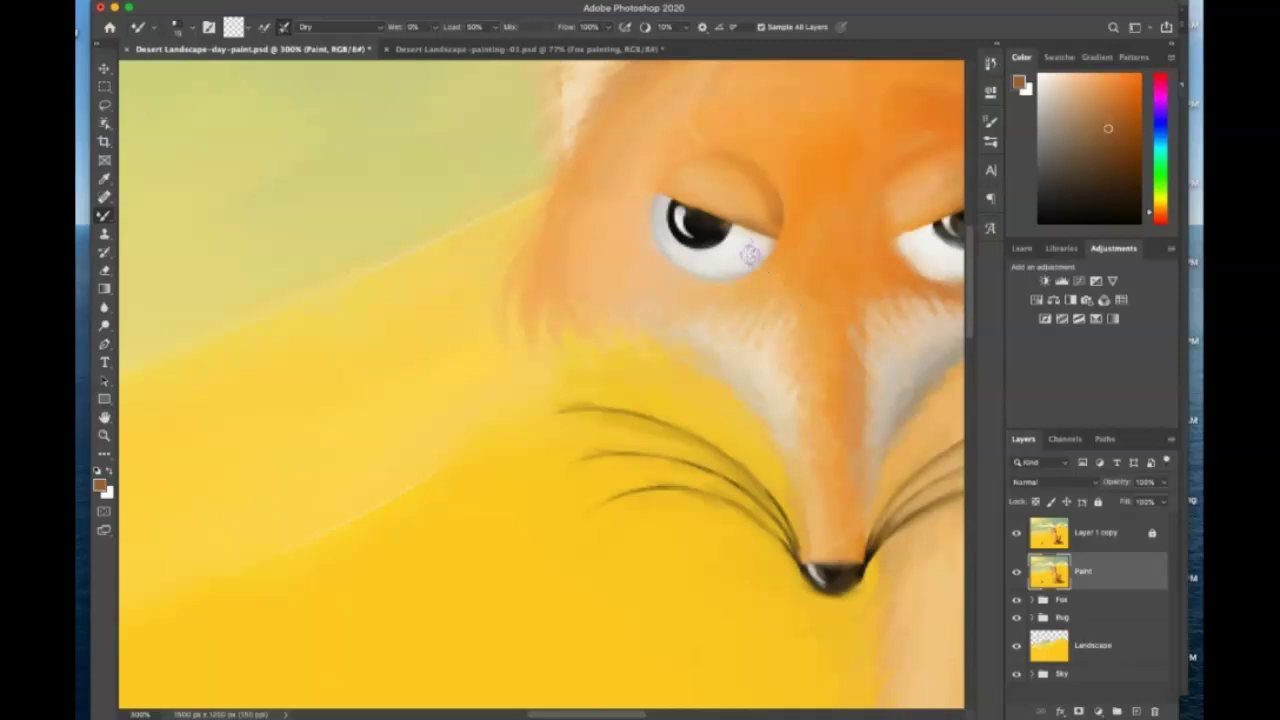
{"action": "left_click_drag", "start_coordinate": [823, 249], "coordinate": [586, 363]}
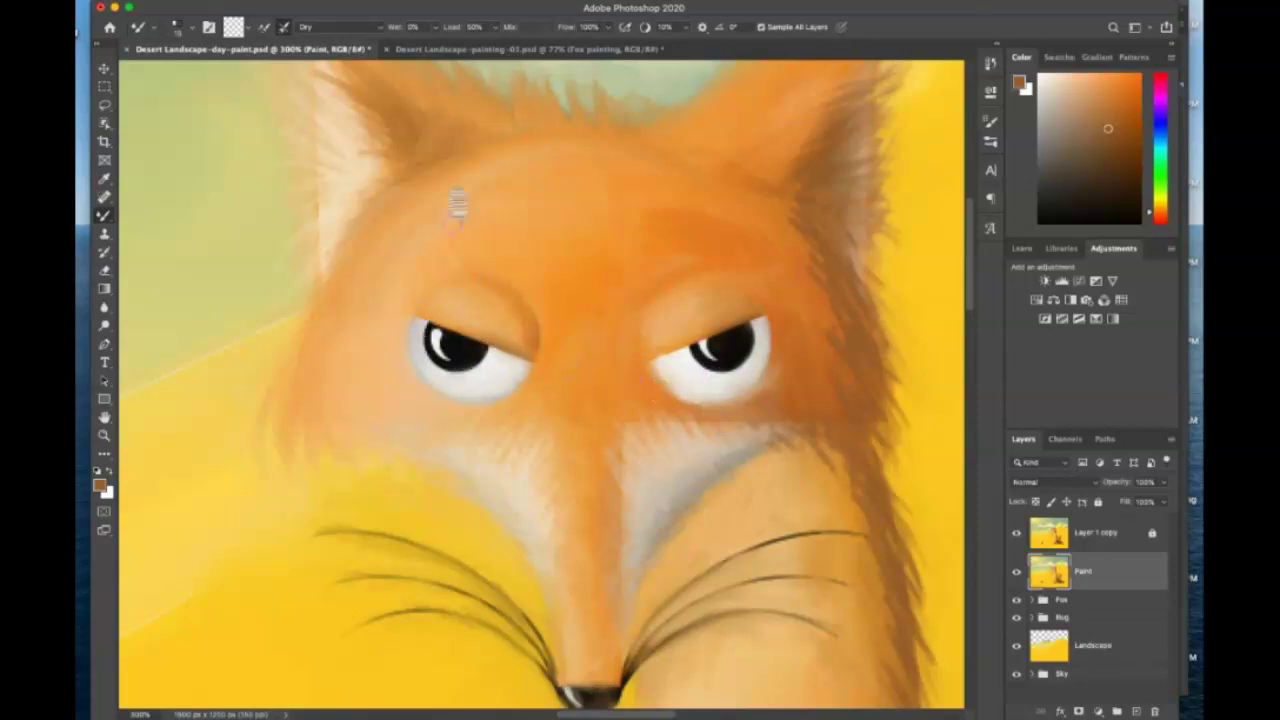
Set paint mixing to Moist and smear the right eye's pupil darker toward its lower edge.
{"action": "left_click", "coordinate": [335, 27]}
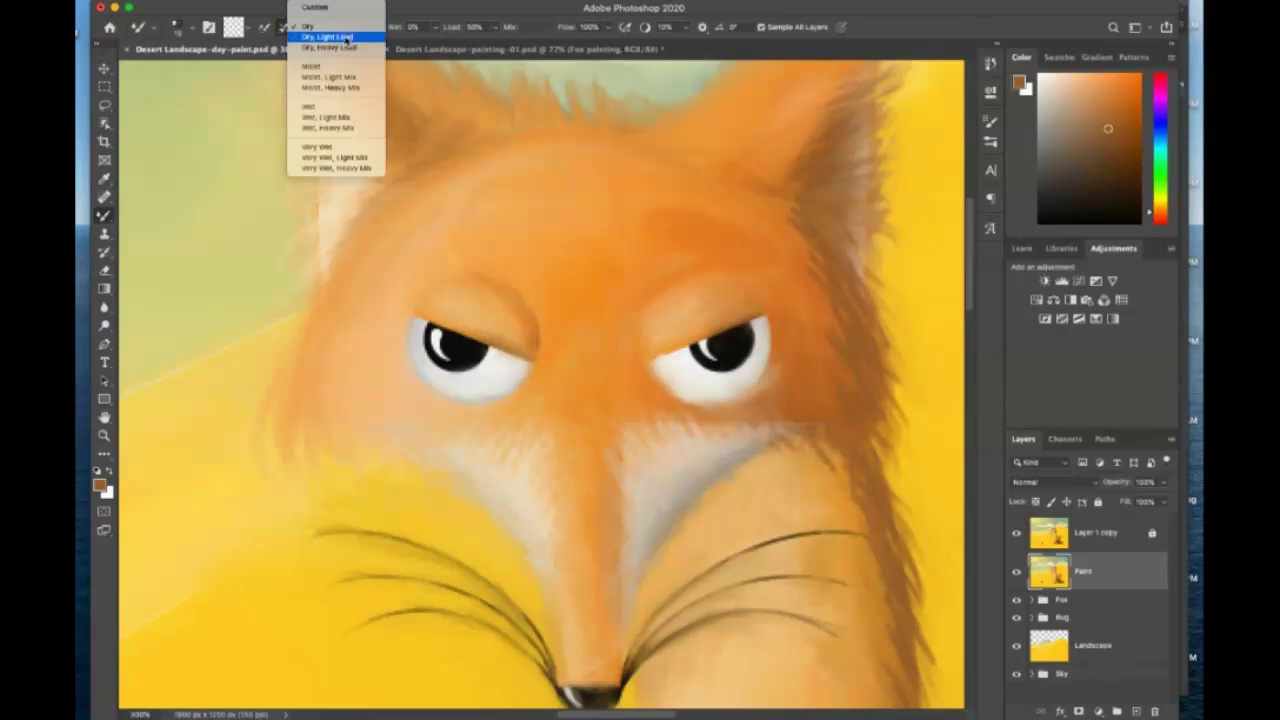
{"action": "left_click", "coordinate": [340, 65]}
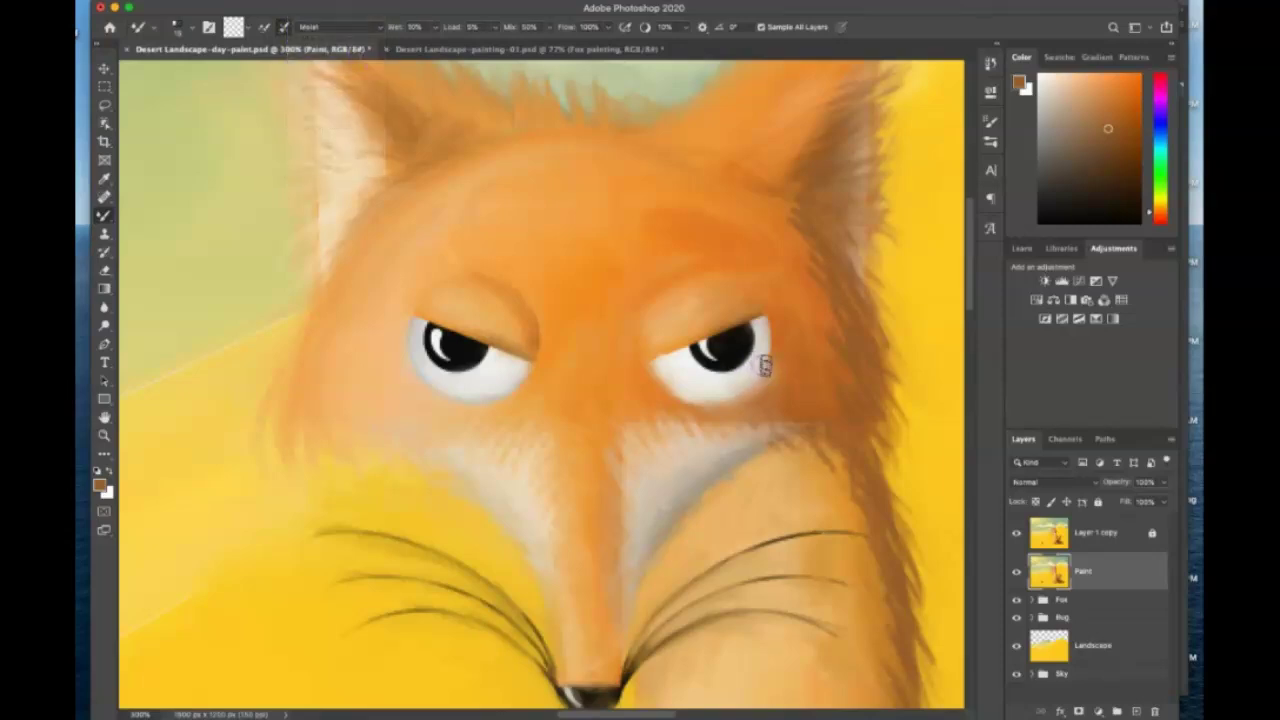
{"action": "mouse_move", "coordinate": [748, 350]}
{"action": "left_mouse_down"}
{"action": "mouse_move", "coordinate": [728, 372]}
{"action": "mouse_move", "coordinate": [703, 357]}
{"action": "mouse_move", "coordinate": [738, 362]}
{"action": "left_mouse_up"}
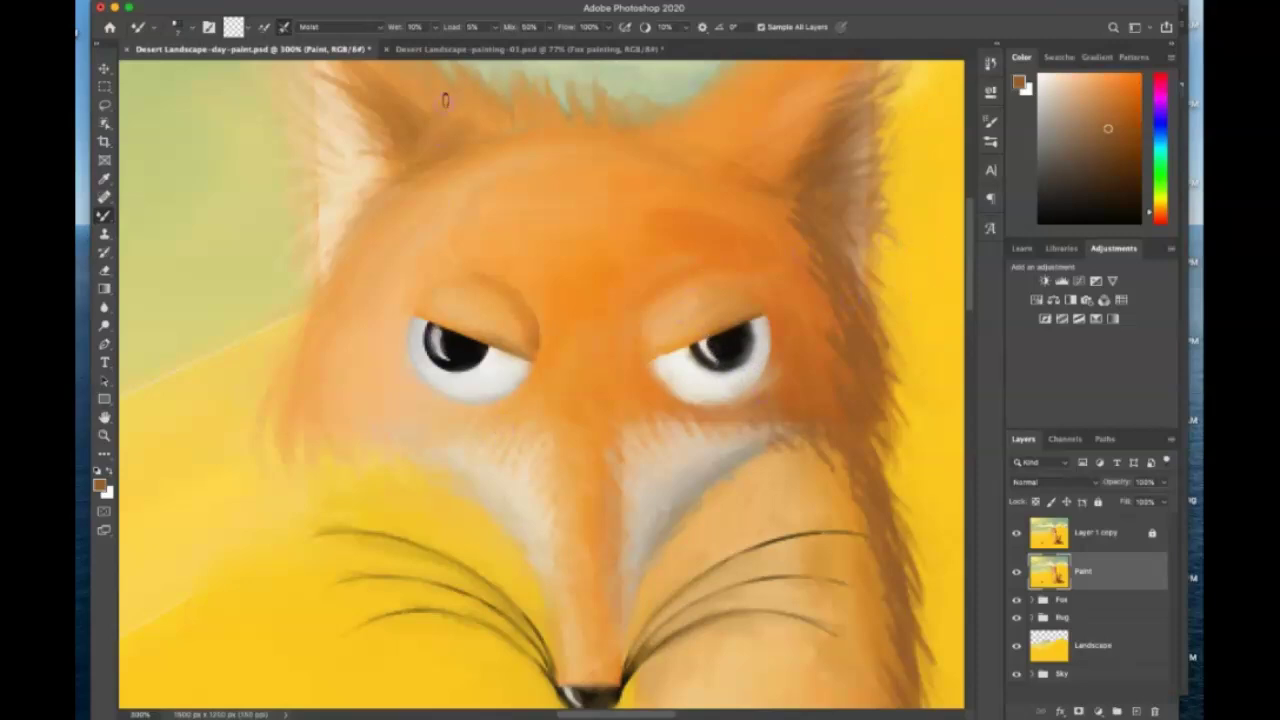
Reset paint mixing to Dry, Light Load and fit the whole scene in view.
{"action": "left_click", "coordinate": [338, 27]}
{"action": "left_click", "coordinate": [335, 8]}
{"action": "key", "text": "ctrl+0"}
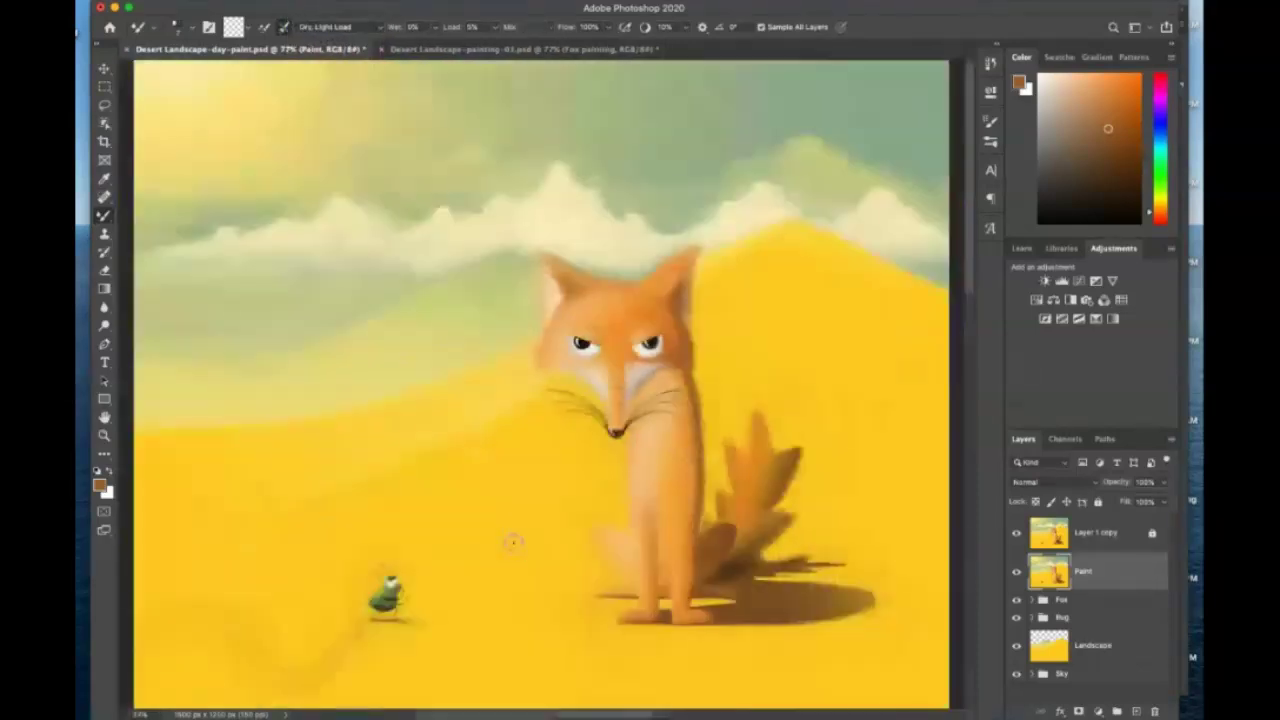